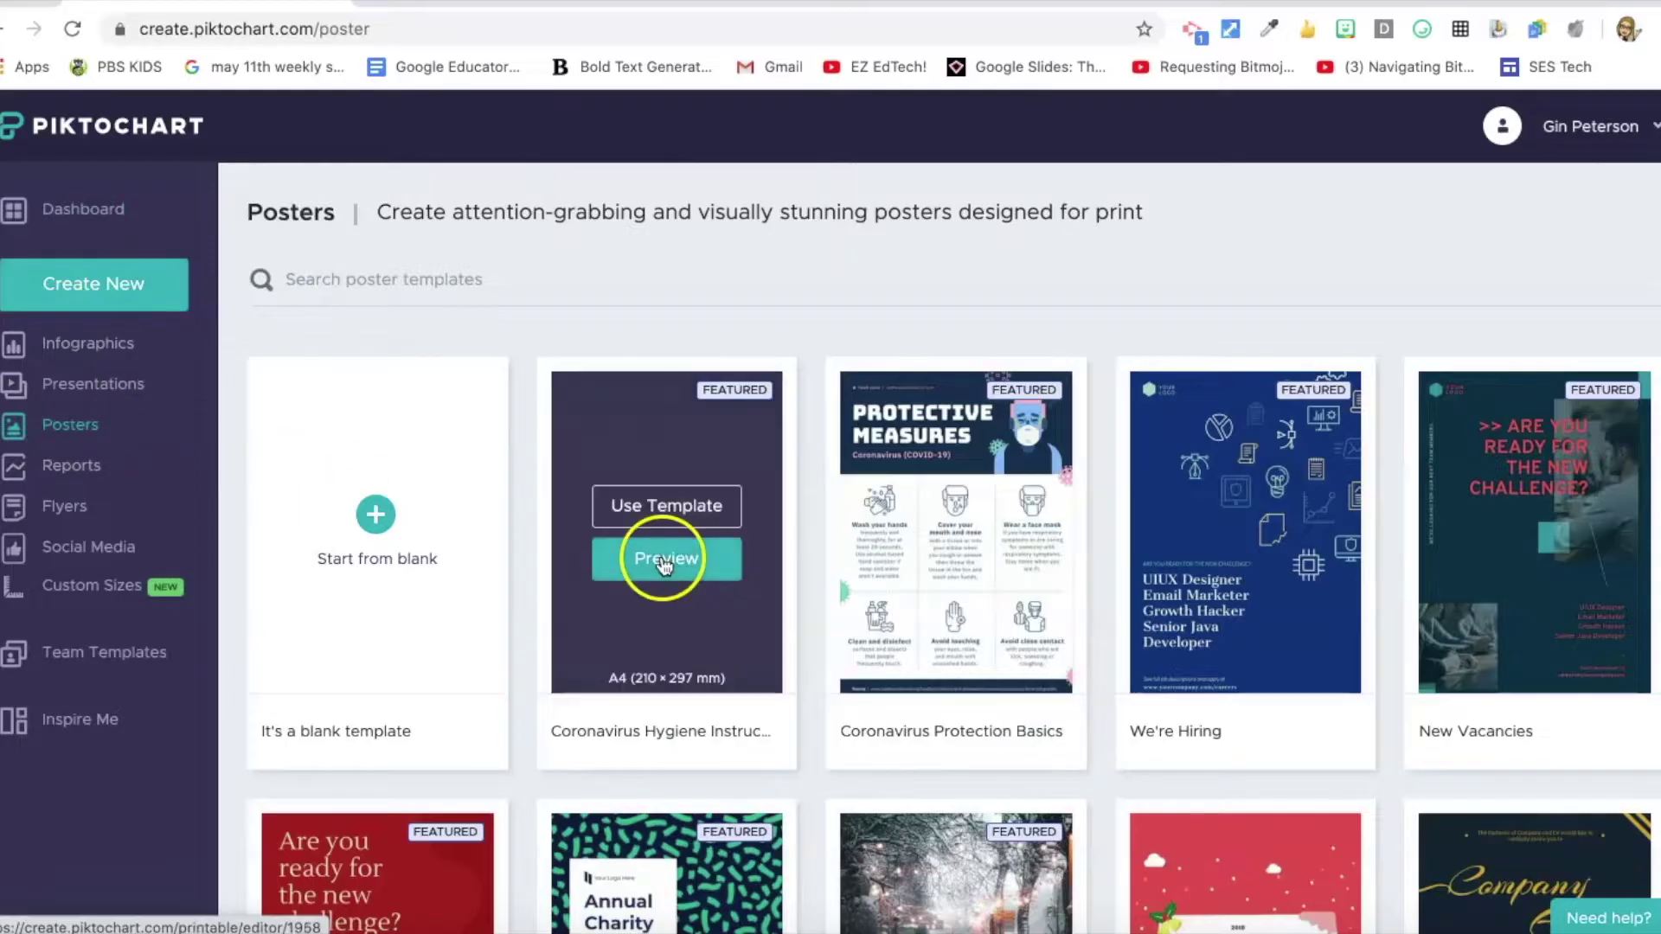
- Start a poster from the Coronavirus Protection Basics template and delete its logo and website line
{"action": "mouse_move", "coordinate": [919, 446]}
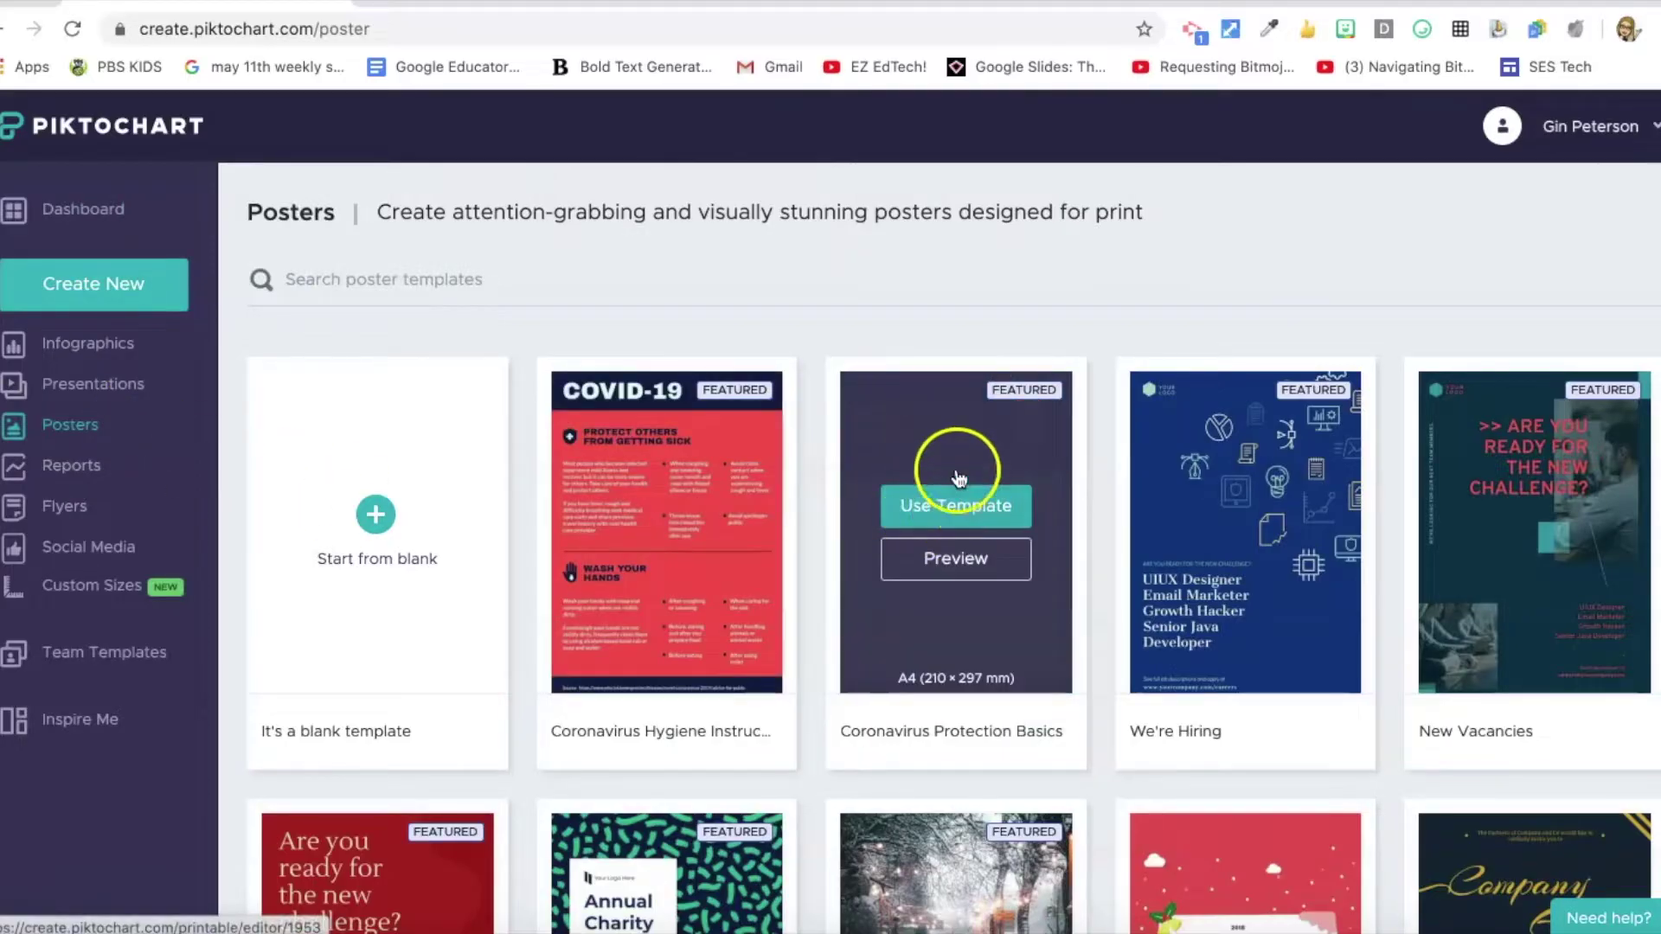
{"action": "left_click", "coordinate": [946, 501]}
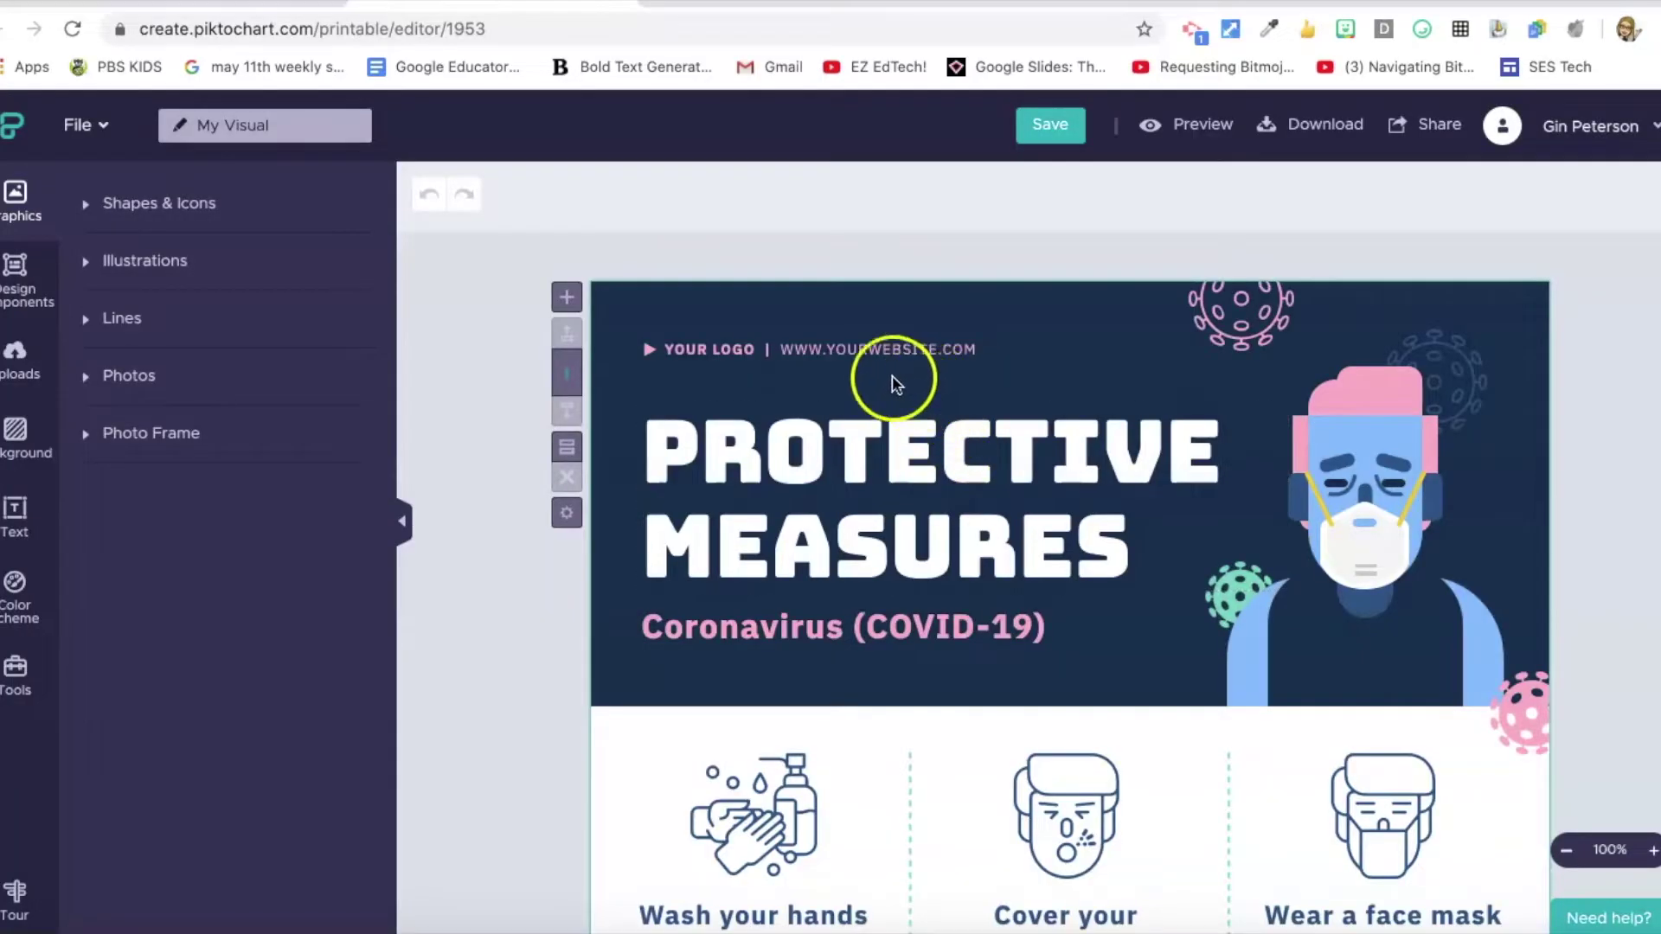
{"action": "left_click", "coordinate": [886, 348]}
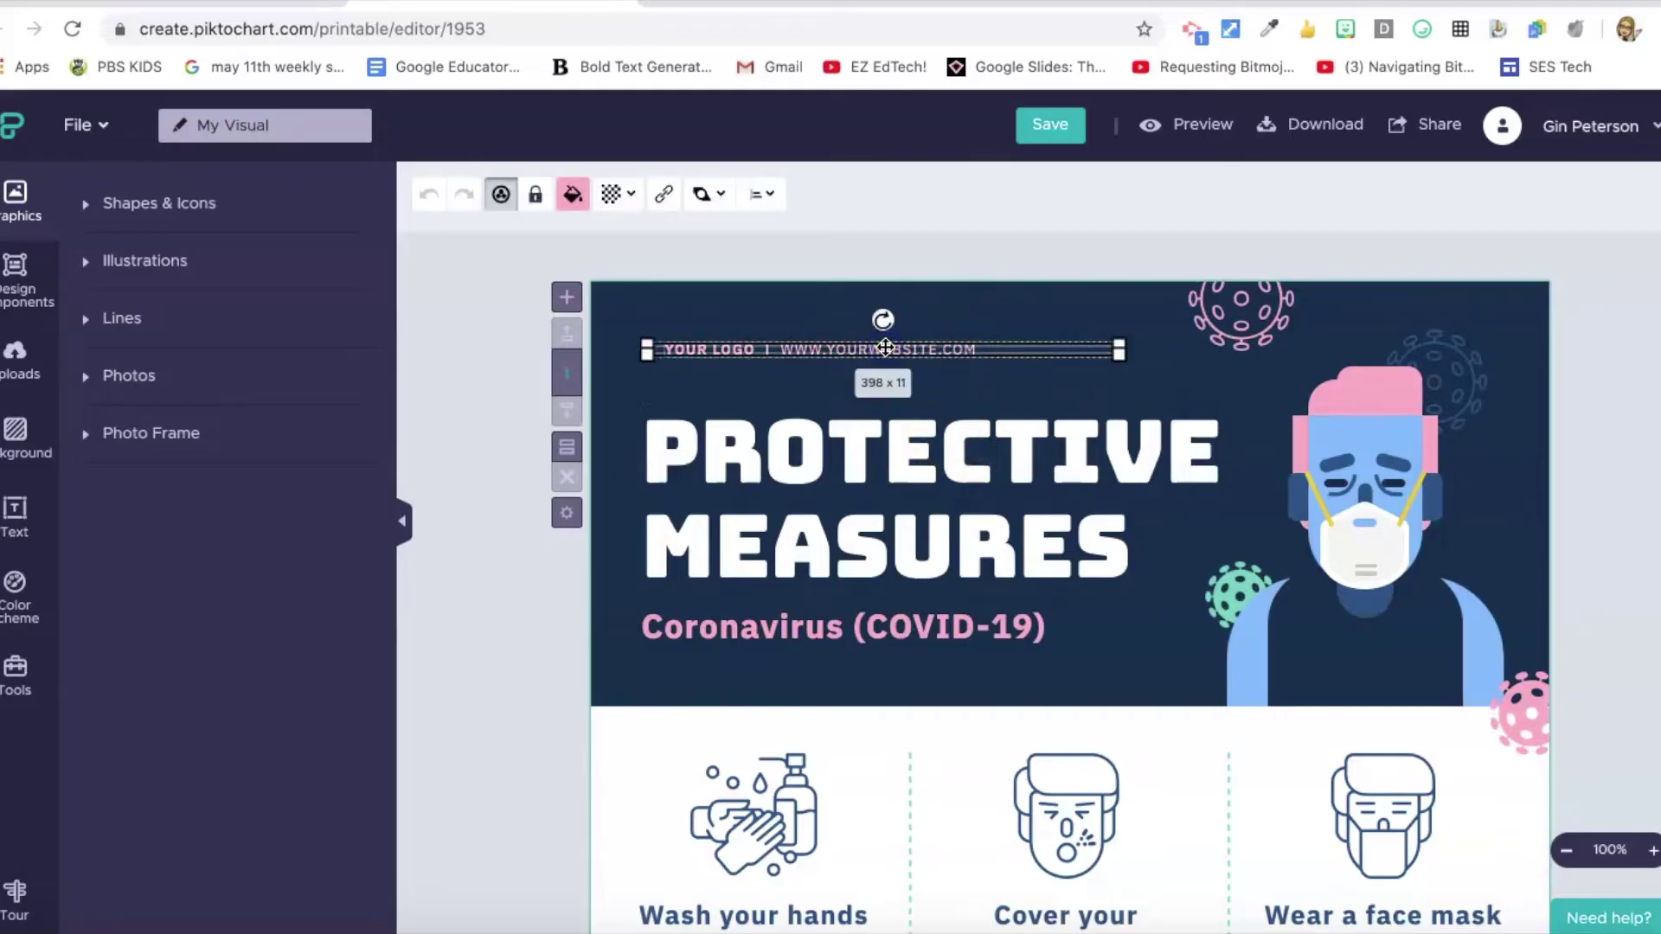
{"action": "key", "text": "Delete"}
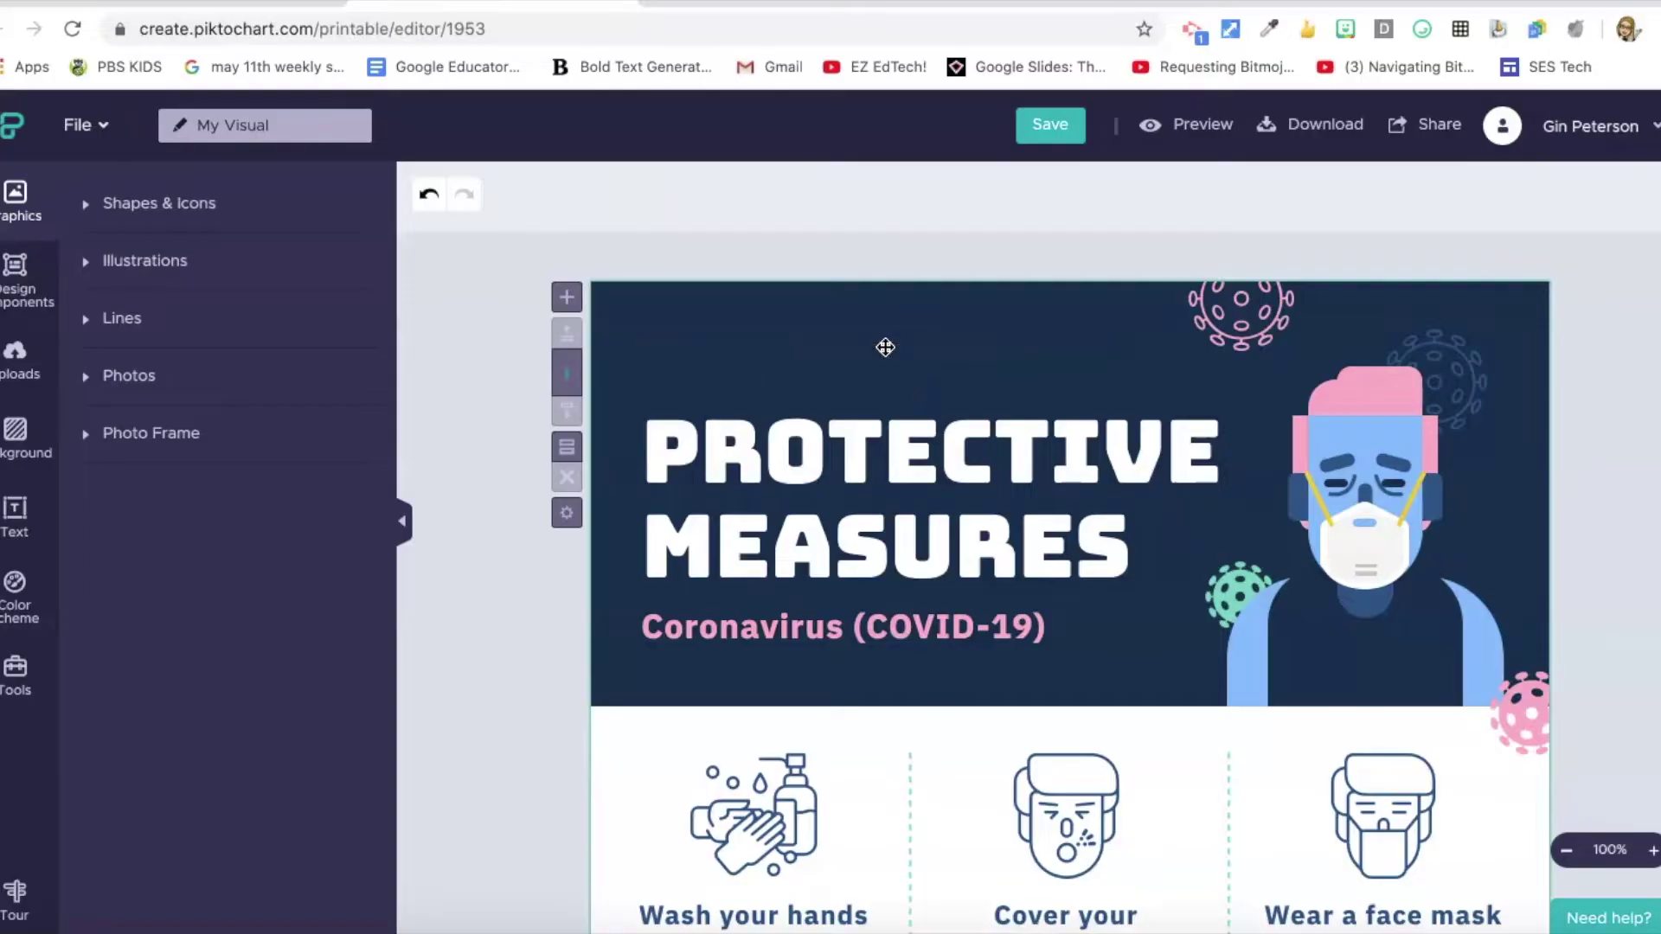
- Move the PROTECTIVE MEASURES title slightly up and replace the subtitle beneath it with "For Colds & Viruses"
{"action": "left_click", "coordinate": [881, 444]}
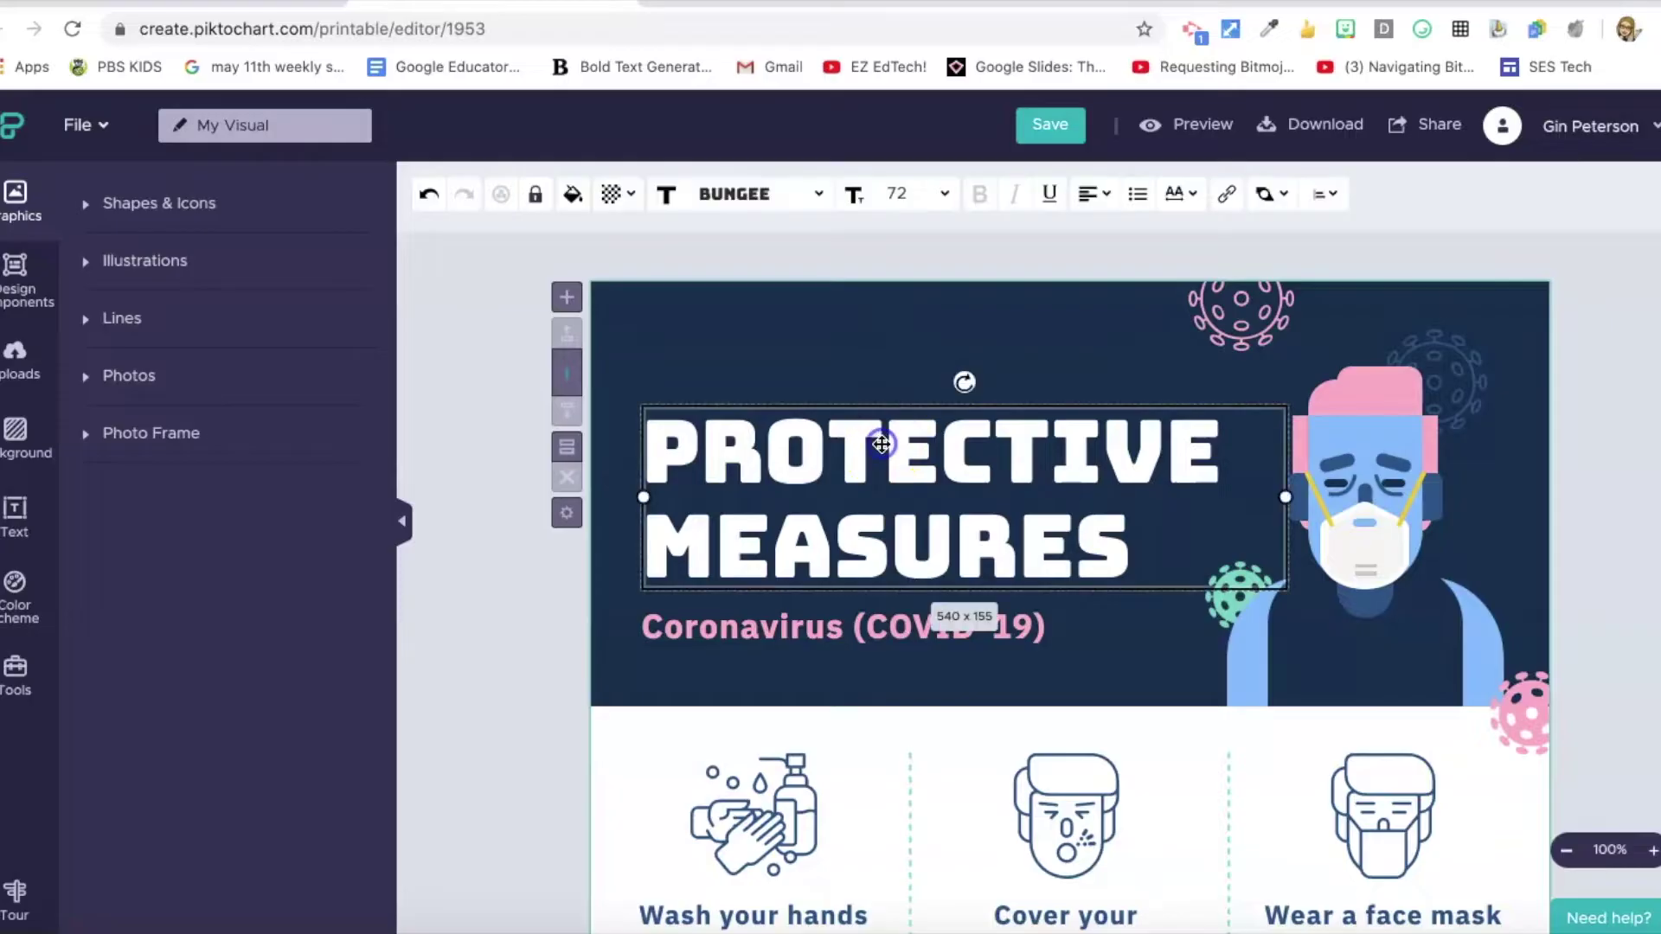
{"action": "left_click_drag", "start_coordinate": [881, 444], "coordinate": [871, 410]}
{"action": "left_click", "coordinate": [823, 627]}
{"action": "left_click", "coordinate": [823, 627]}
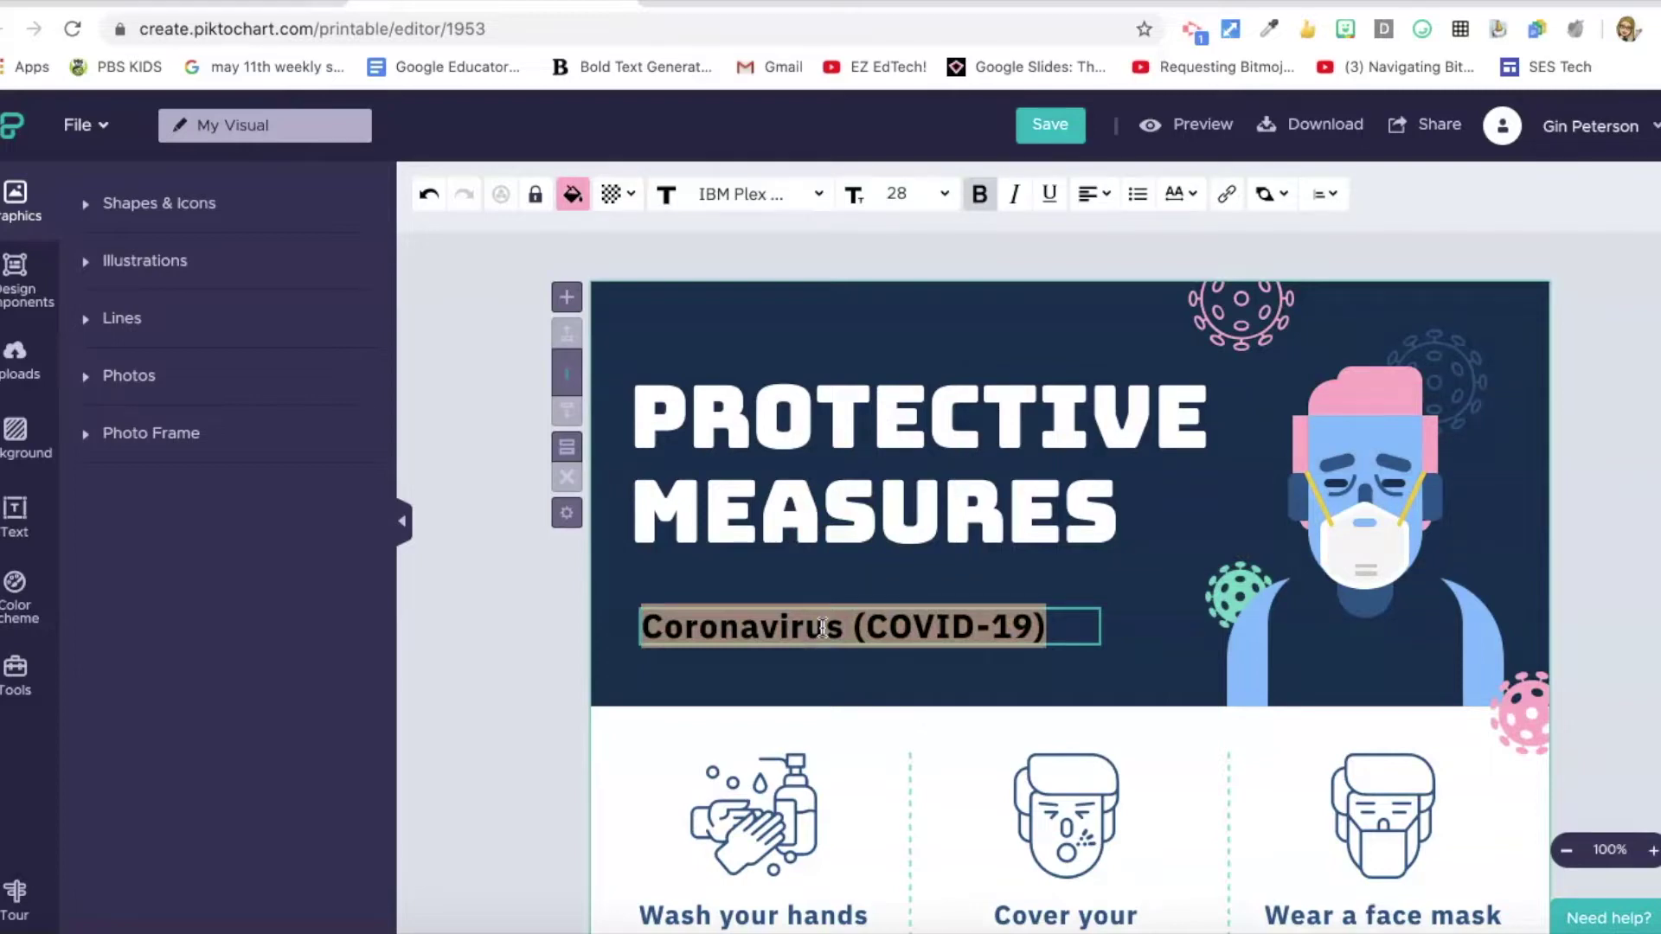
{"action": "type", "text": "For Colds & Viruses"}
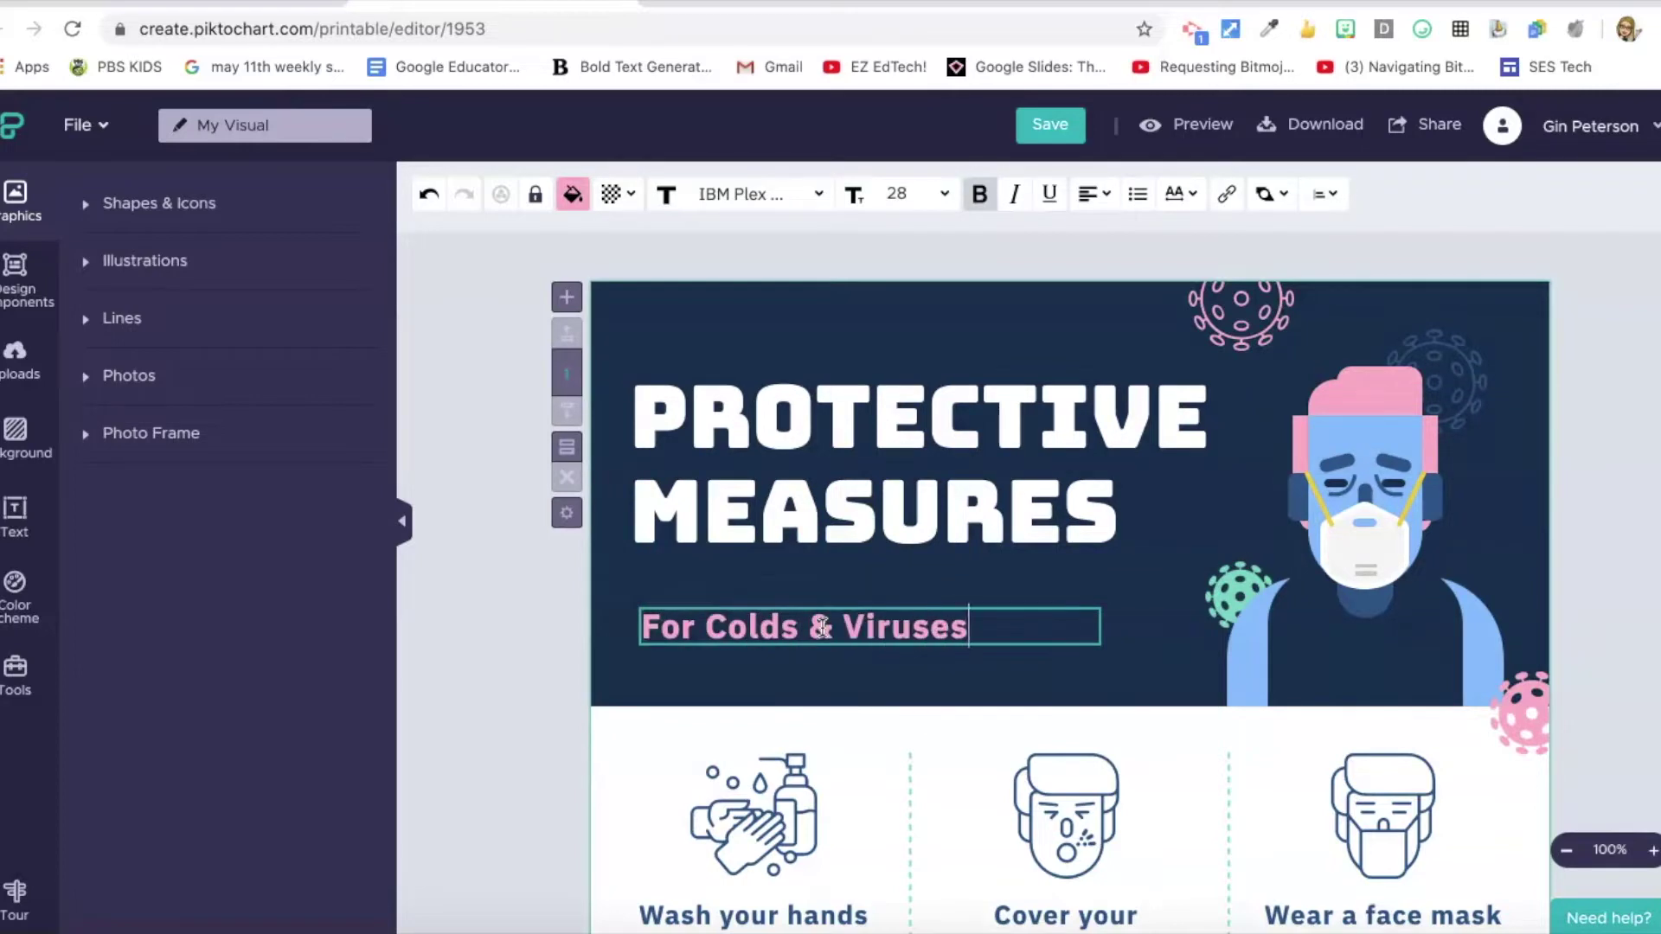
{"action": "left_click", "coordinate": [1177, 641]}
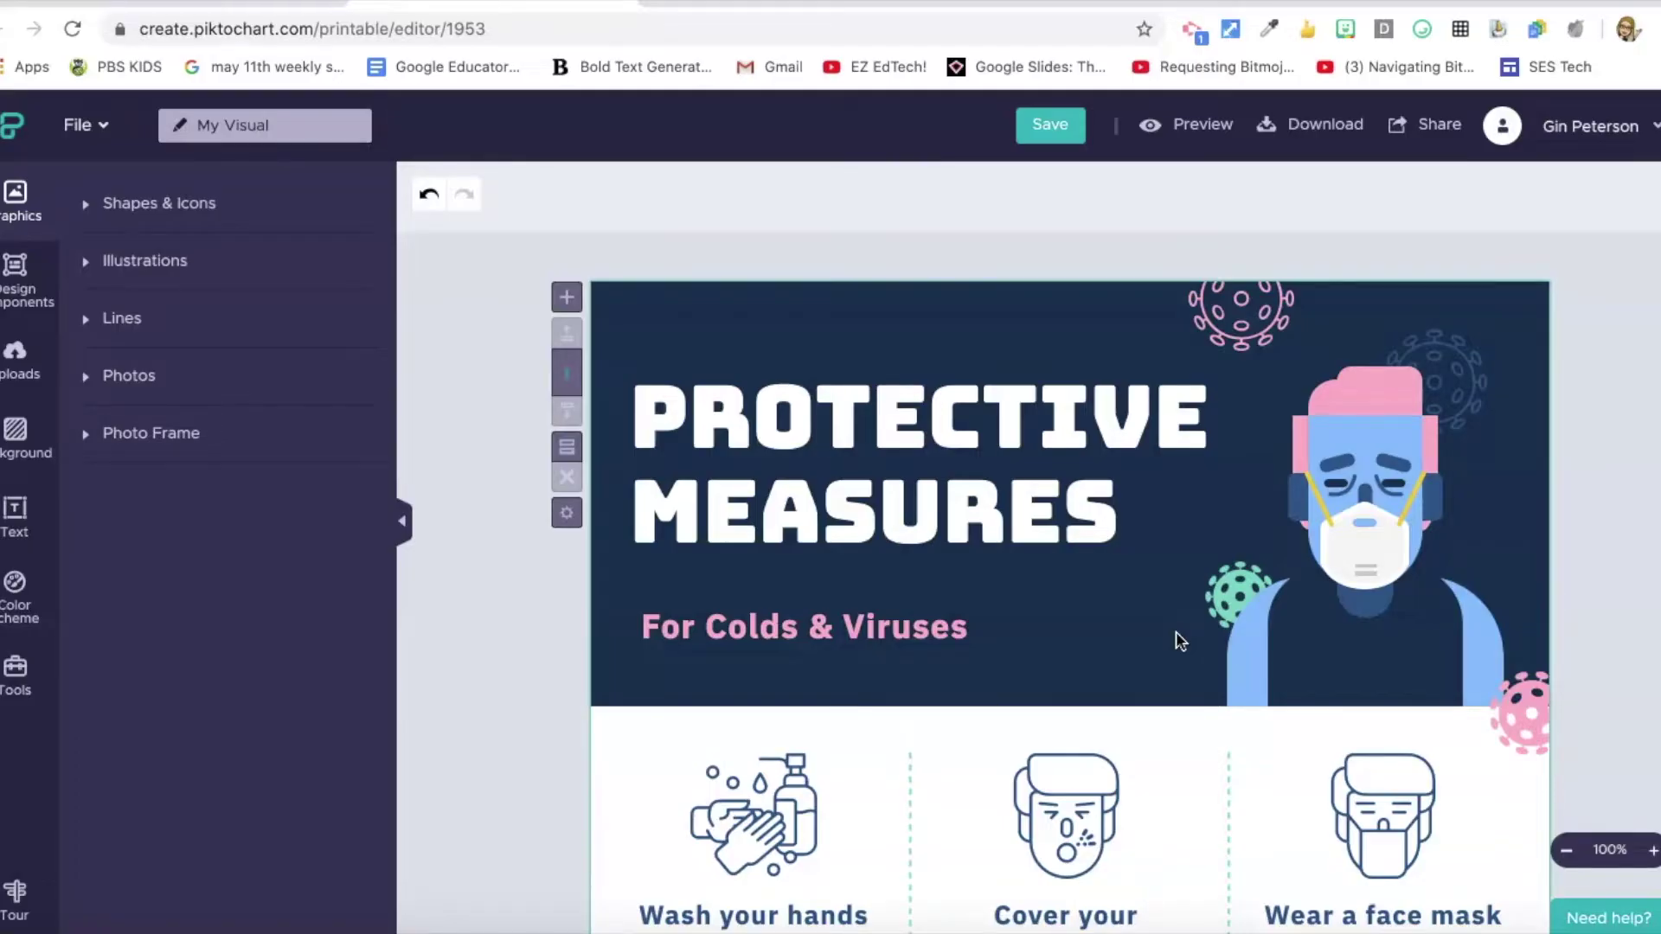
- Delete the hand-washing icon above the "Wash your hands" heading
{"action": "scroll", "coordinate": [1179, 641], "scroll_direction": "down", "scroll_amount": 3}
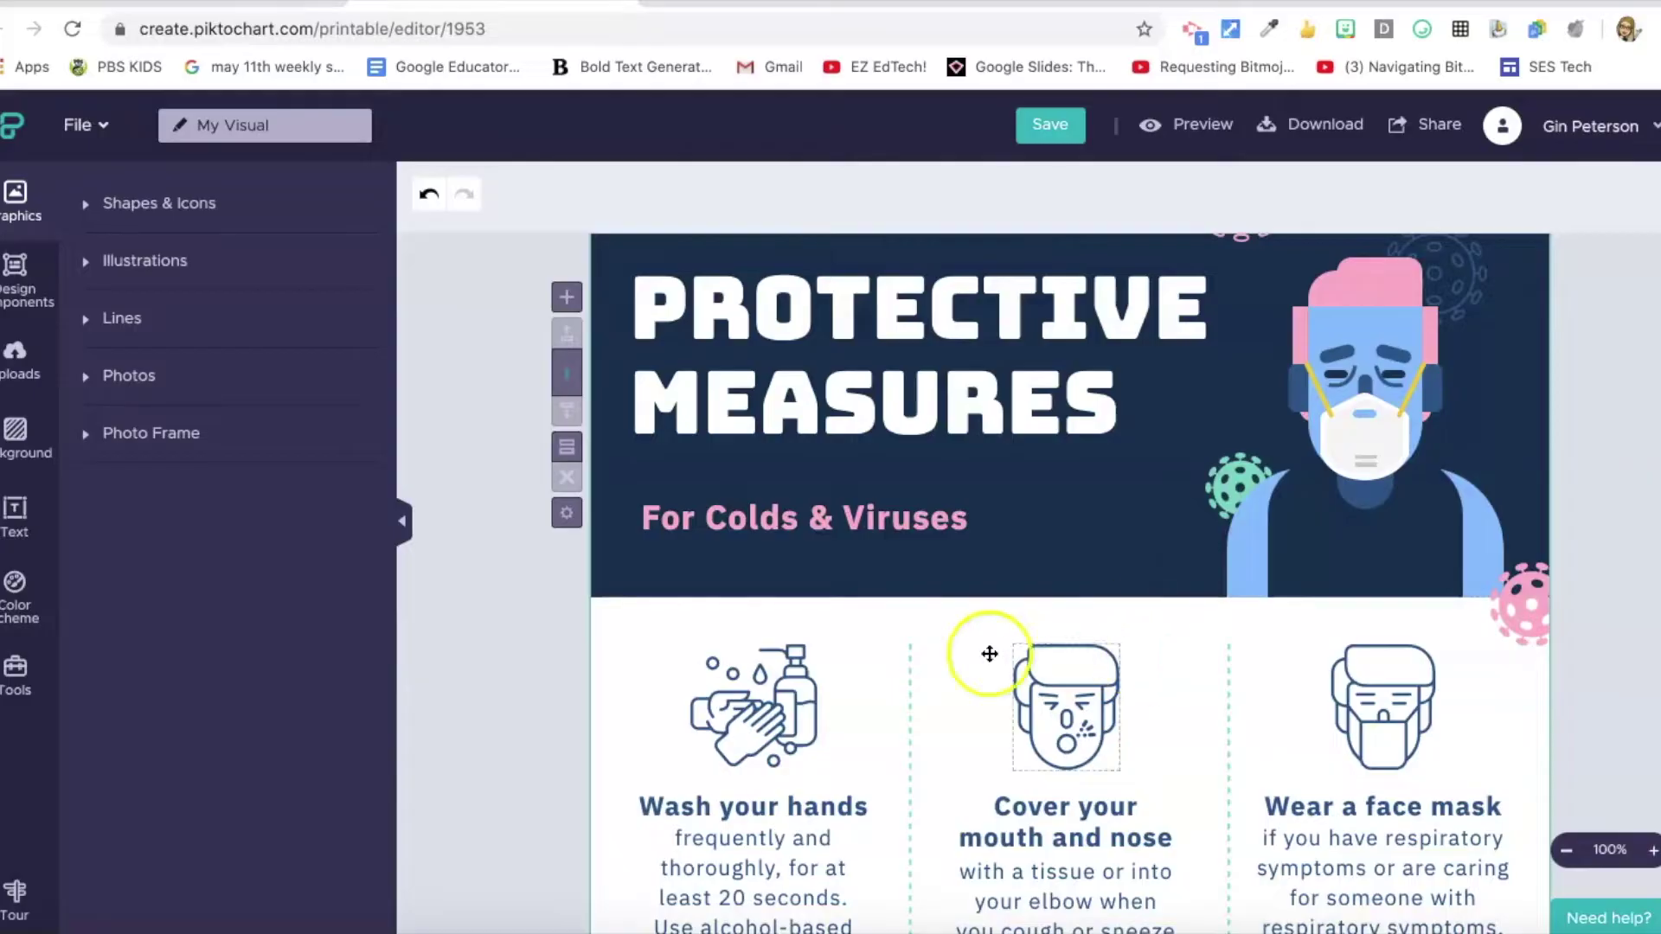
{"action": "left_click", "coordinate": [740, 720]}
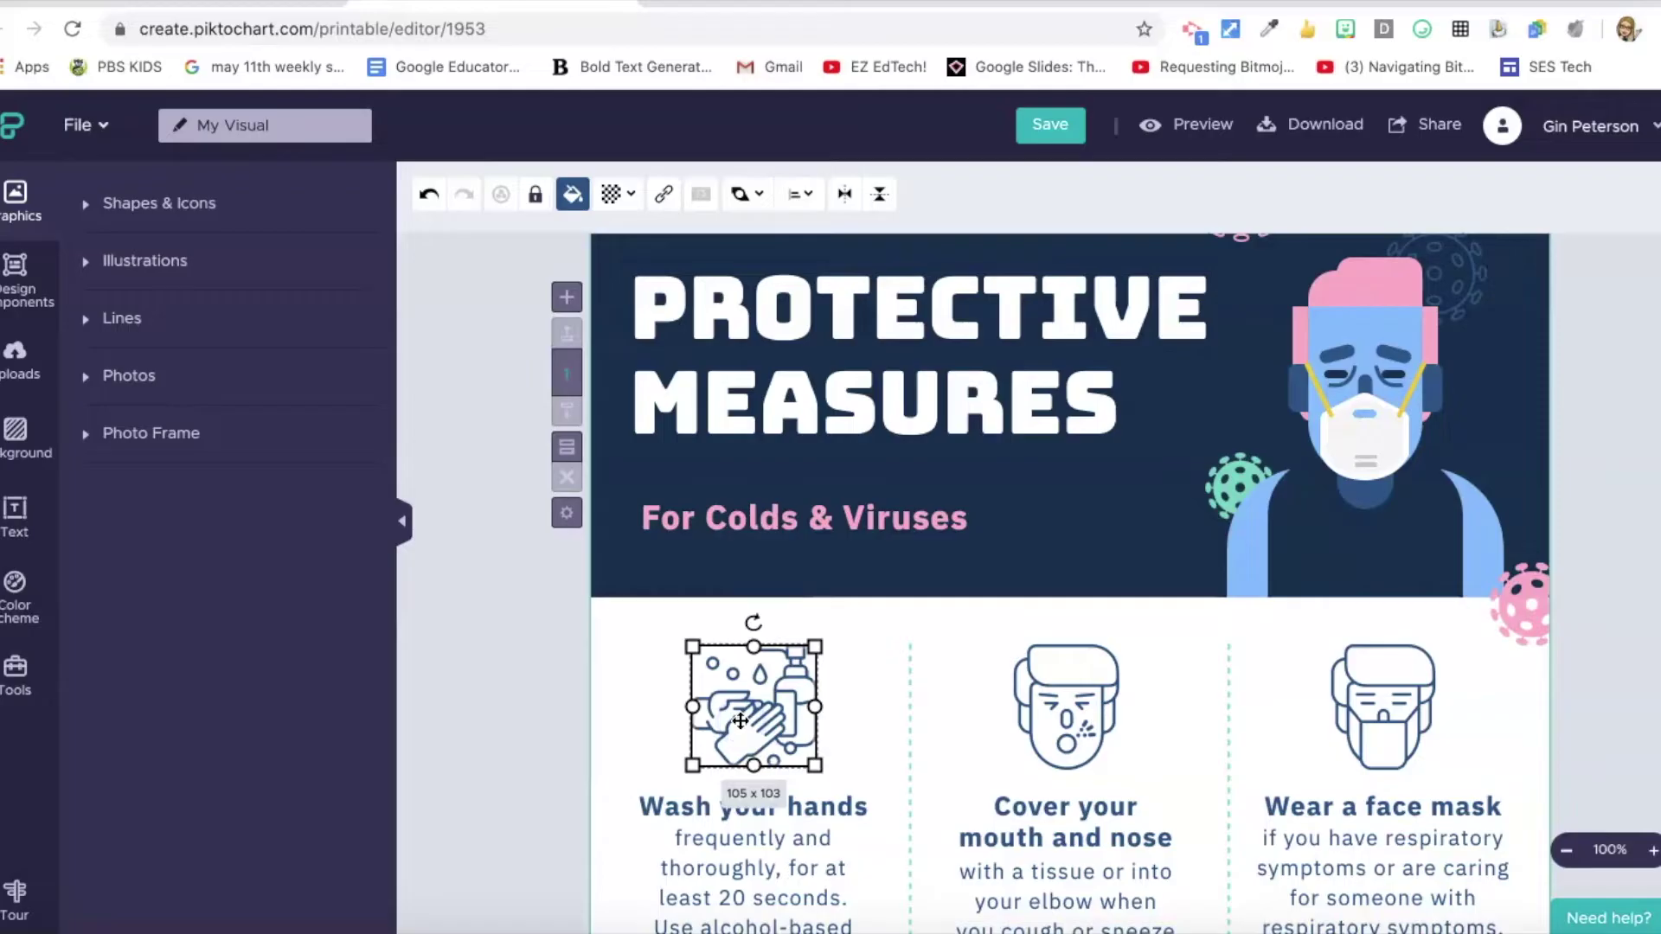
{"action": "key", "text": "Delete"}
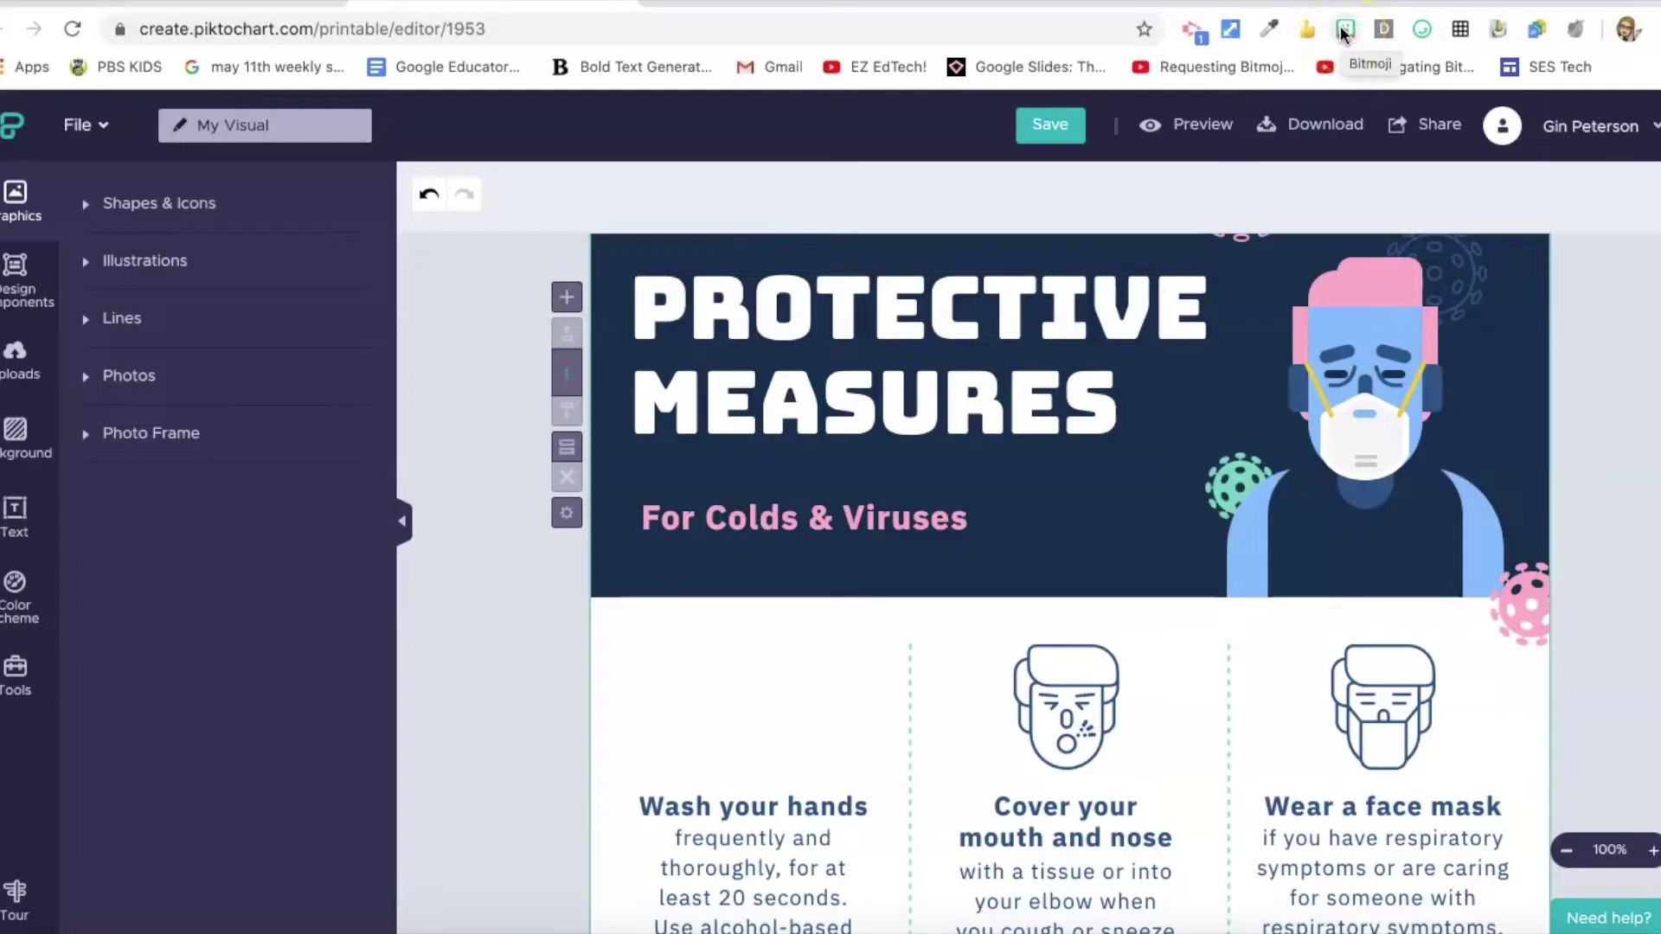
- Search Bitmoji for "wash your" and try to place the "wash your hands!" sticker in the poster's empty icon spot
{"action": "left_click", "coordinate": [1345, 31]}
{"action": "left_click", "coordinate": [1346, 31]}
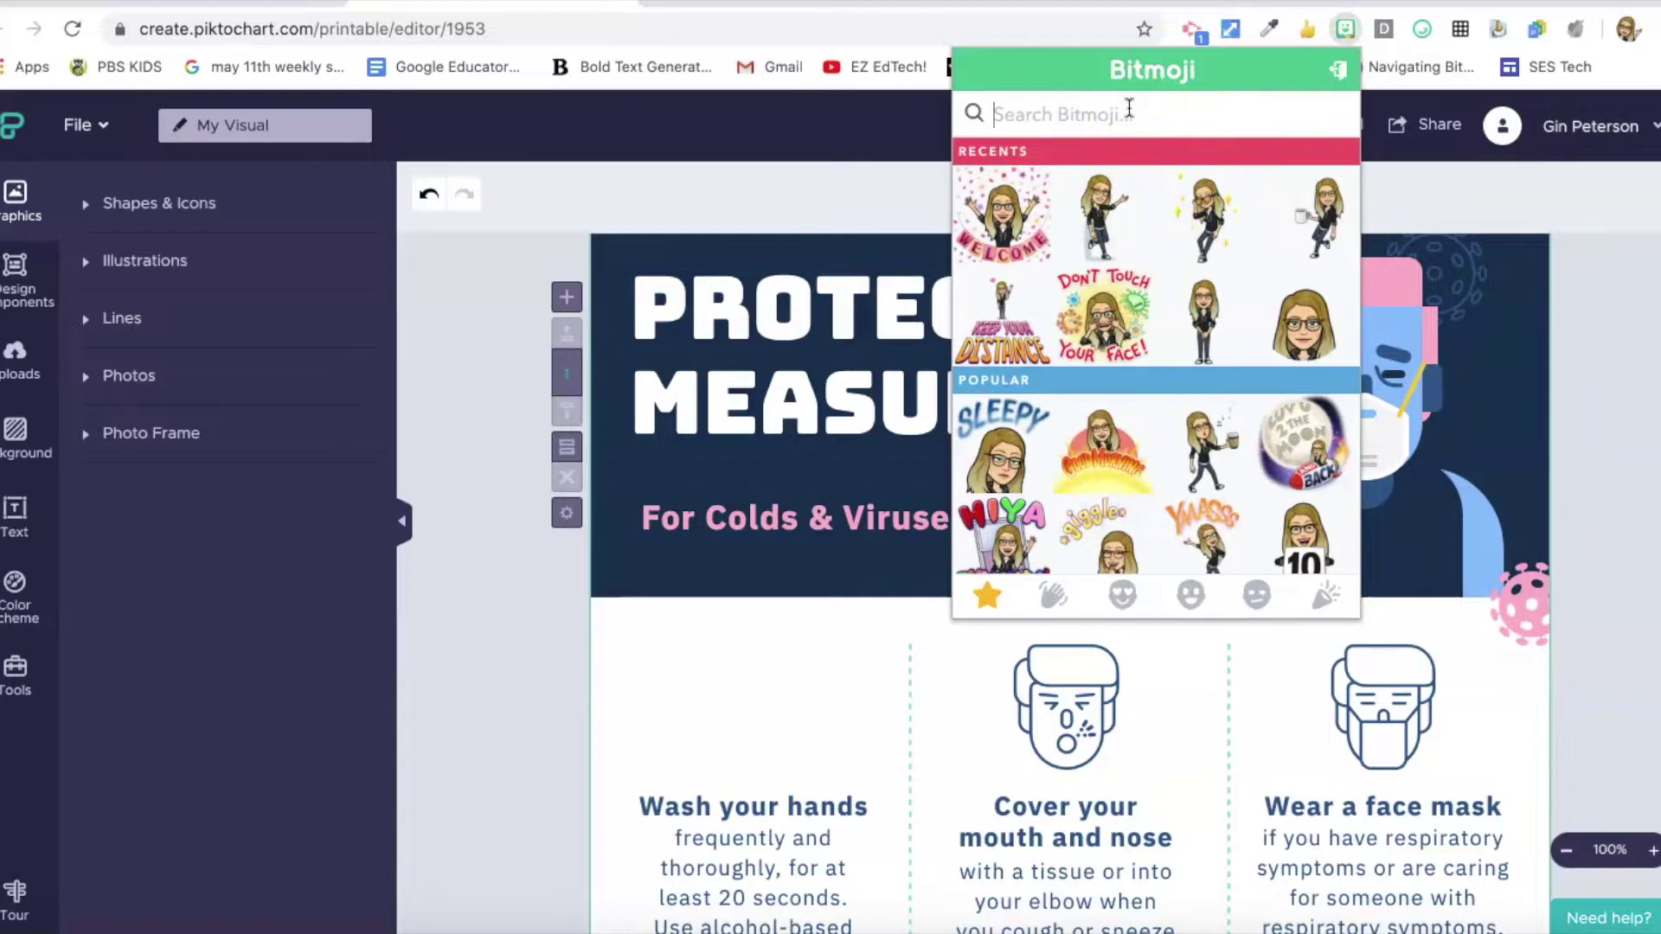
{"action": "type", "text": "wash your"}
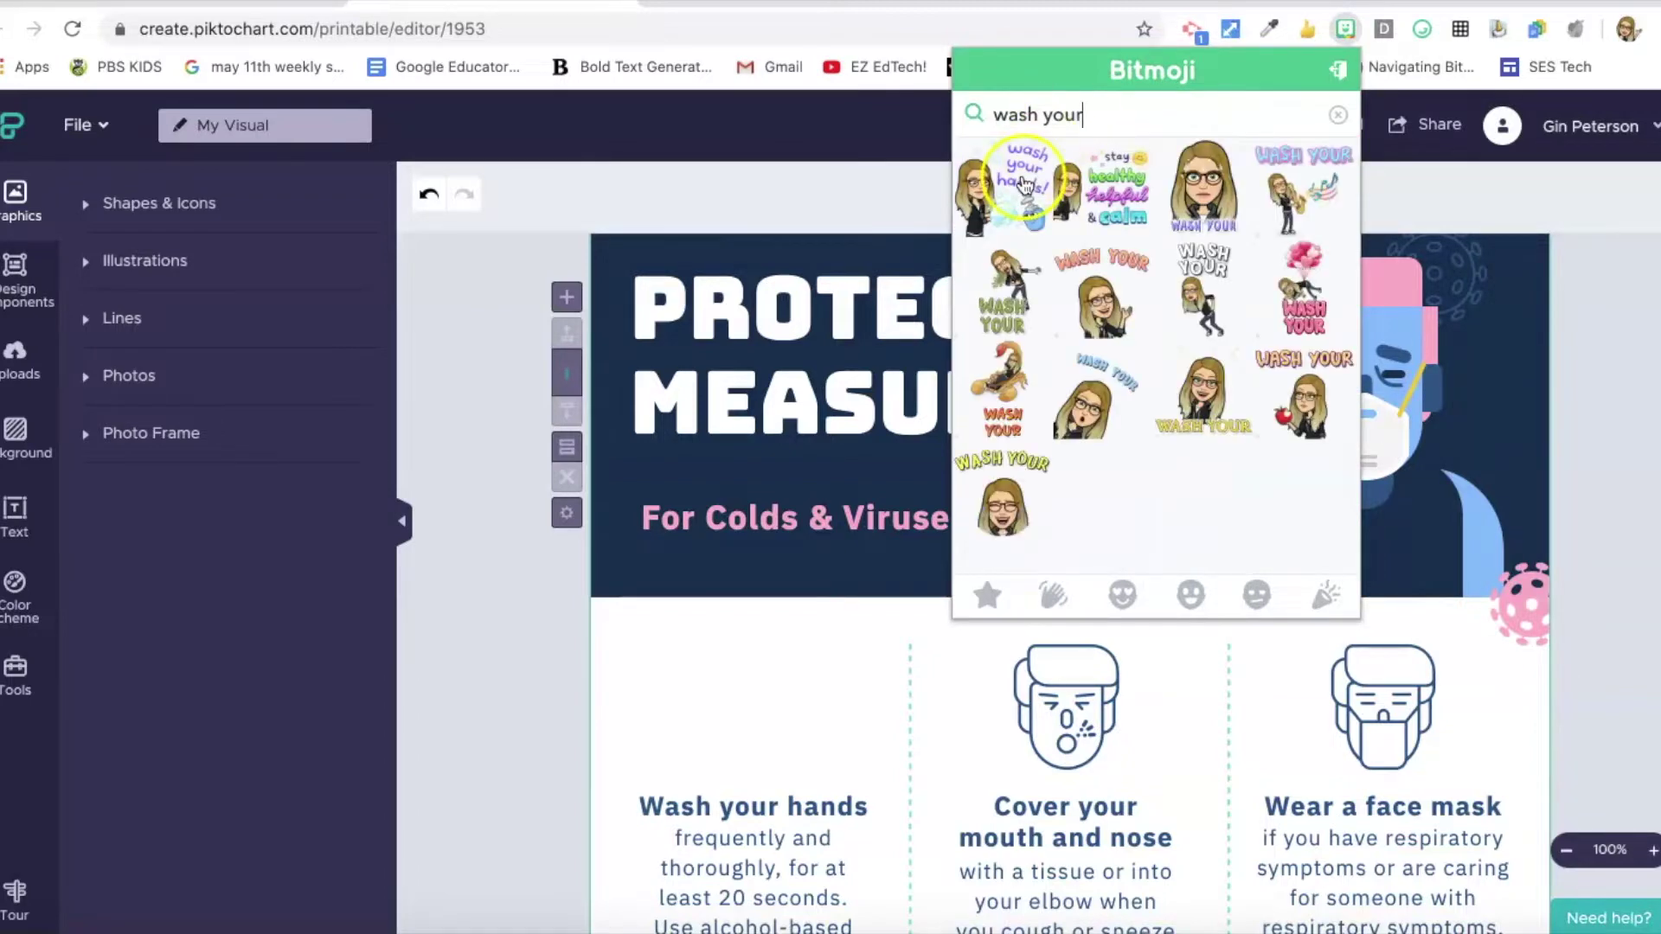
{"action": "left_click_drag", "start_coordinate": [1023, 182], "coordinate": [789, 610]}
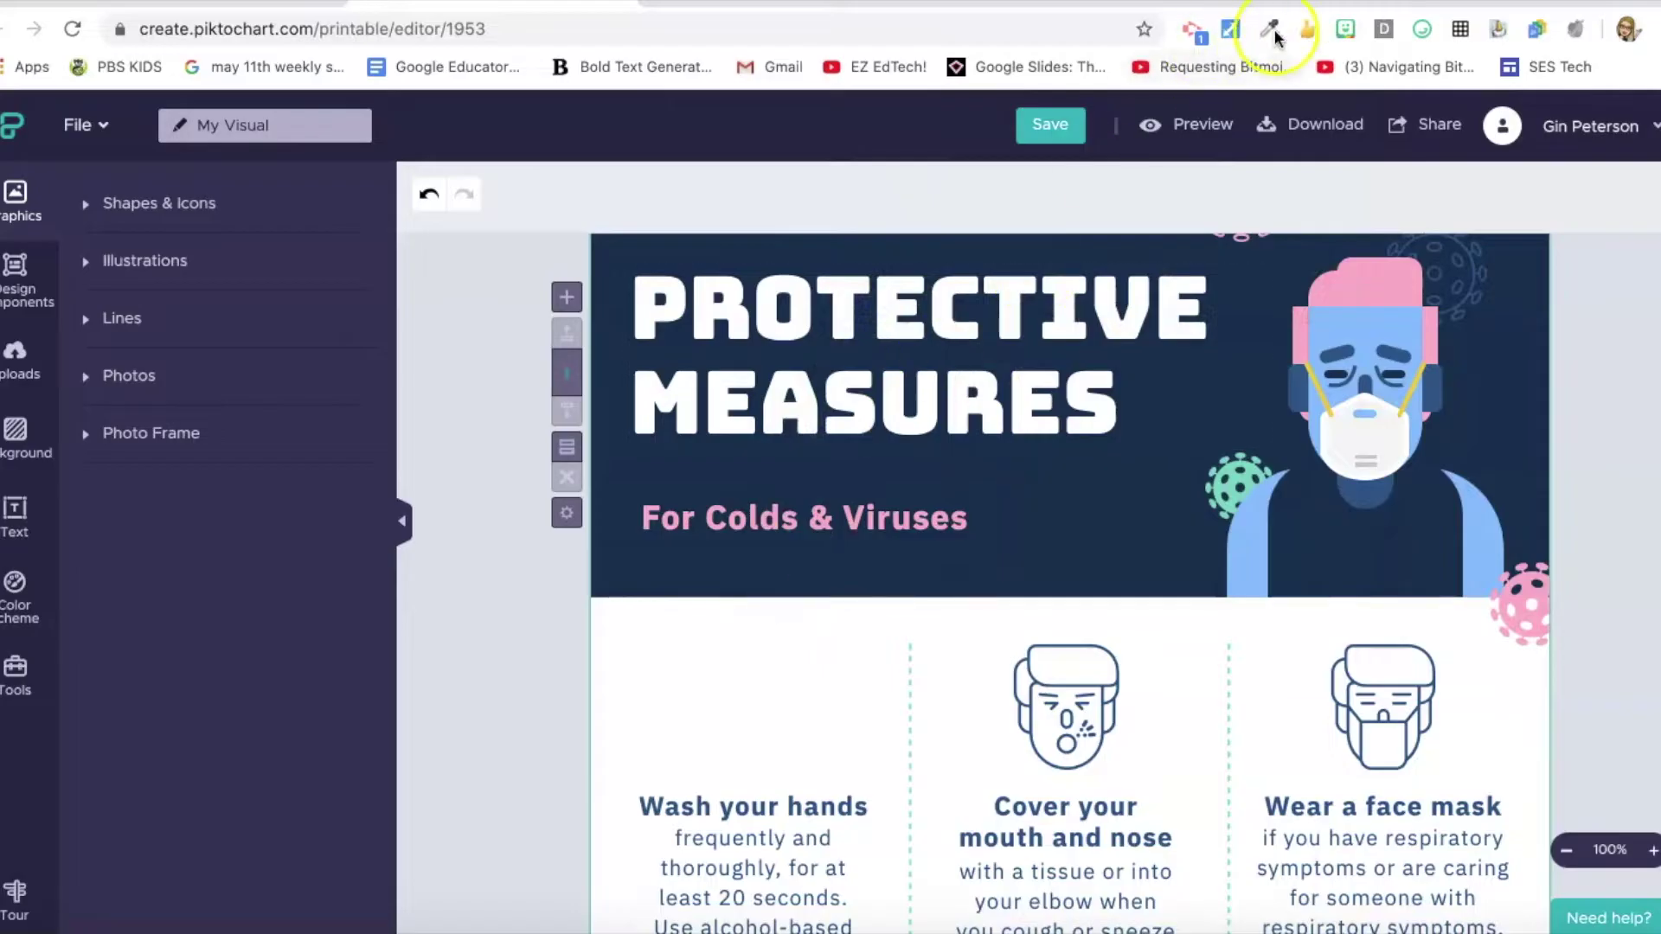
- Save the recent "wash your hands!" Bitmoji to the Desktop as a PNG image named "wash your hands"
{"action": "left_click", "coordinate": [1346, 32]}
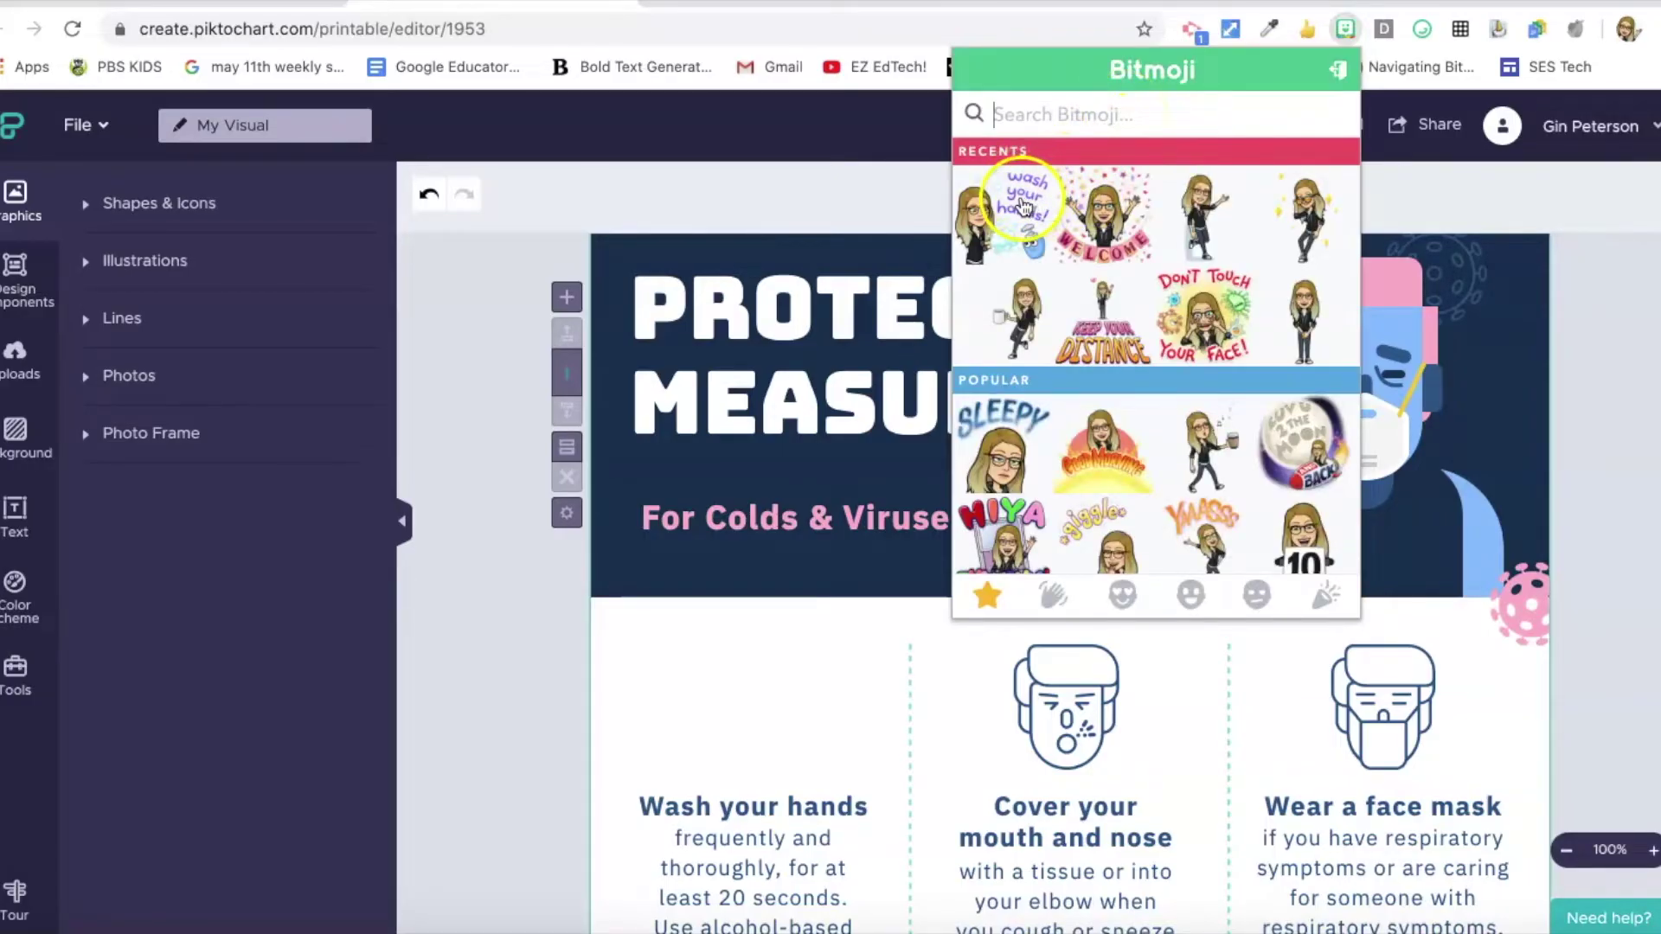
{"action": "right_click", "coordinate": [1026, 202]}
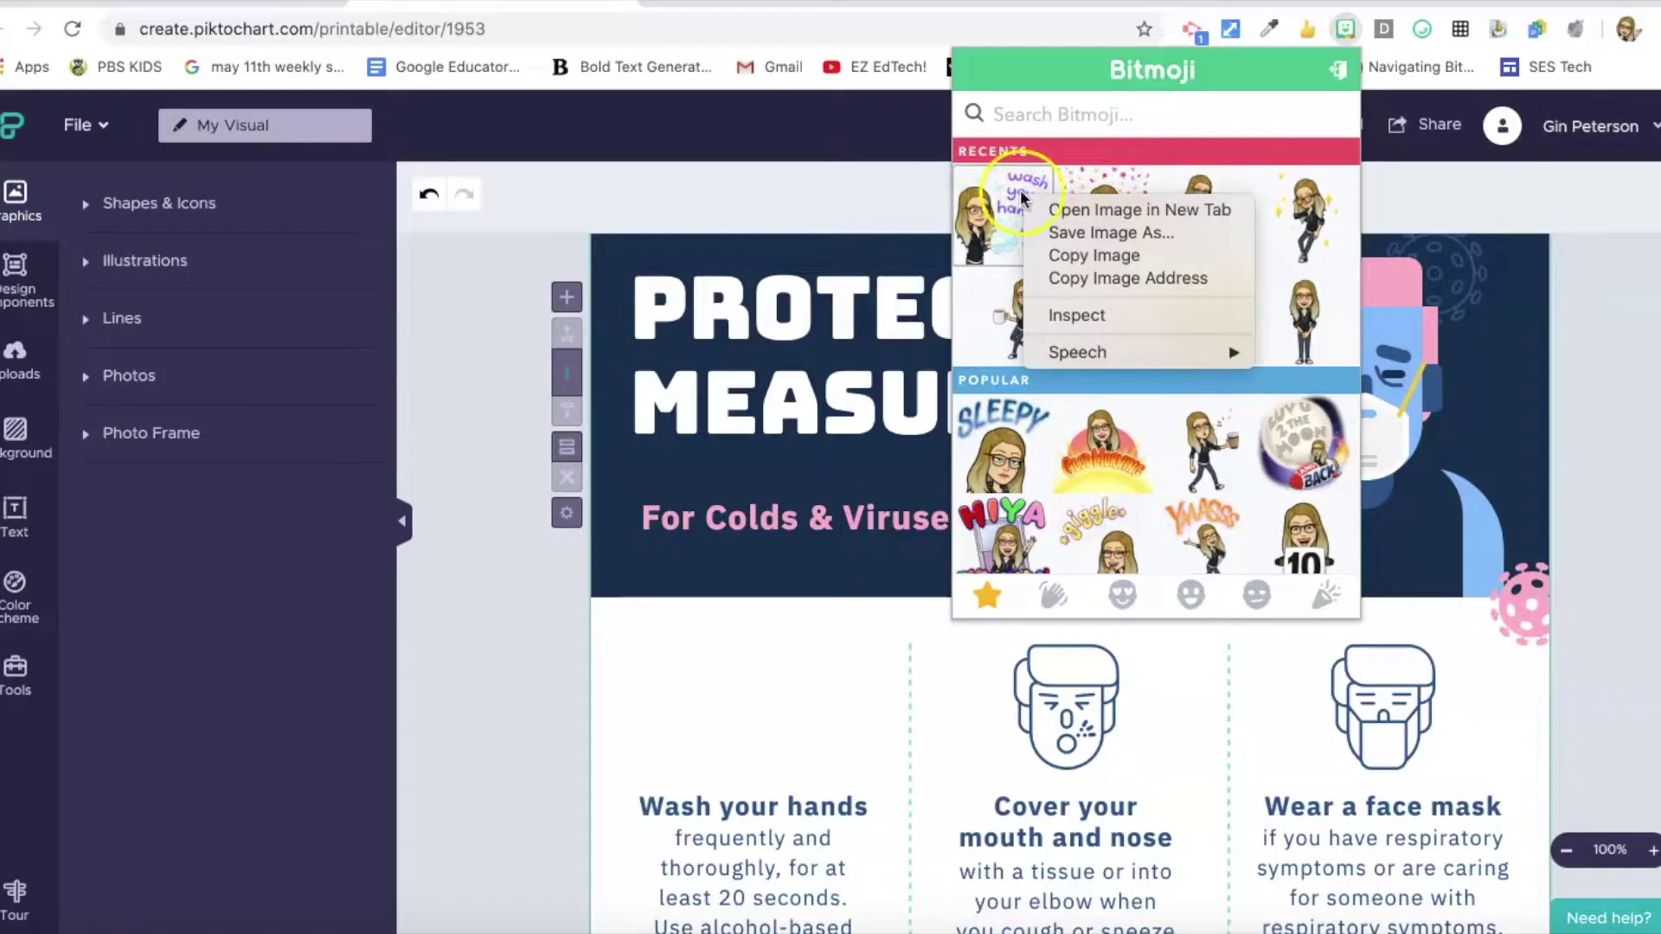
{"action": "left_click", "coordinate": [1065, 235]}
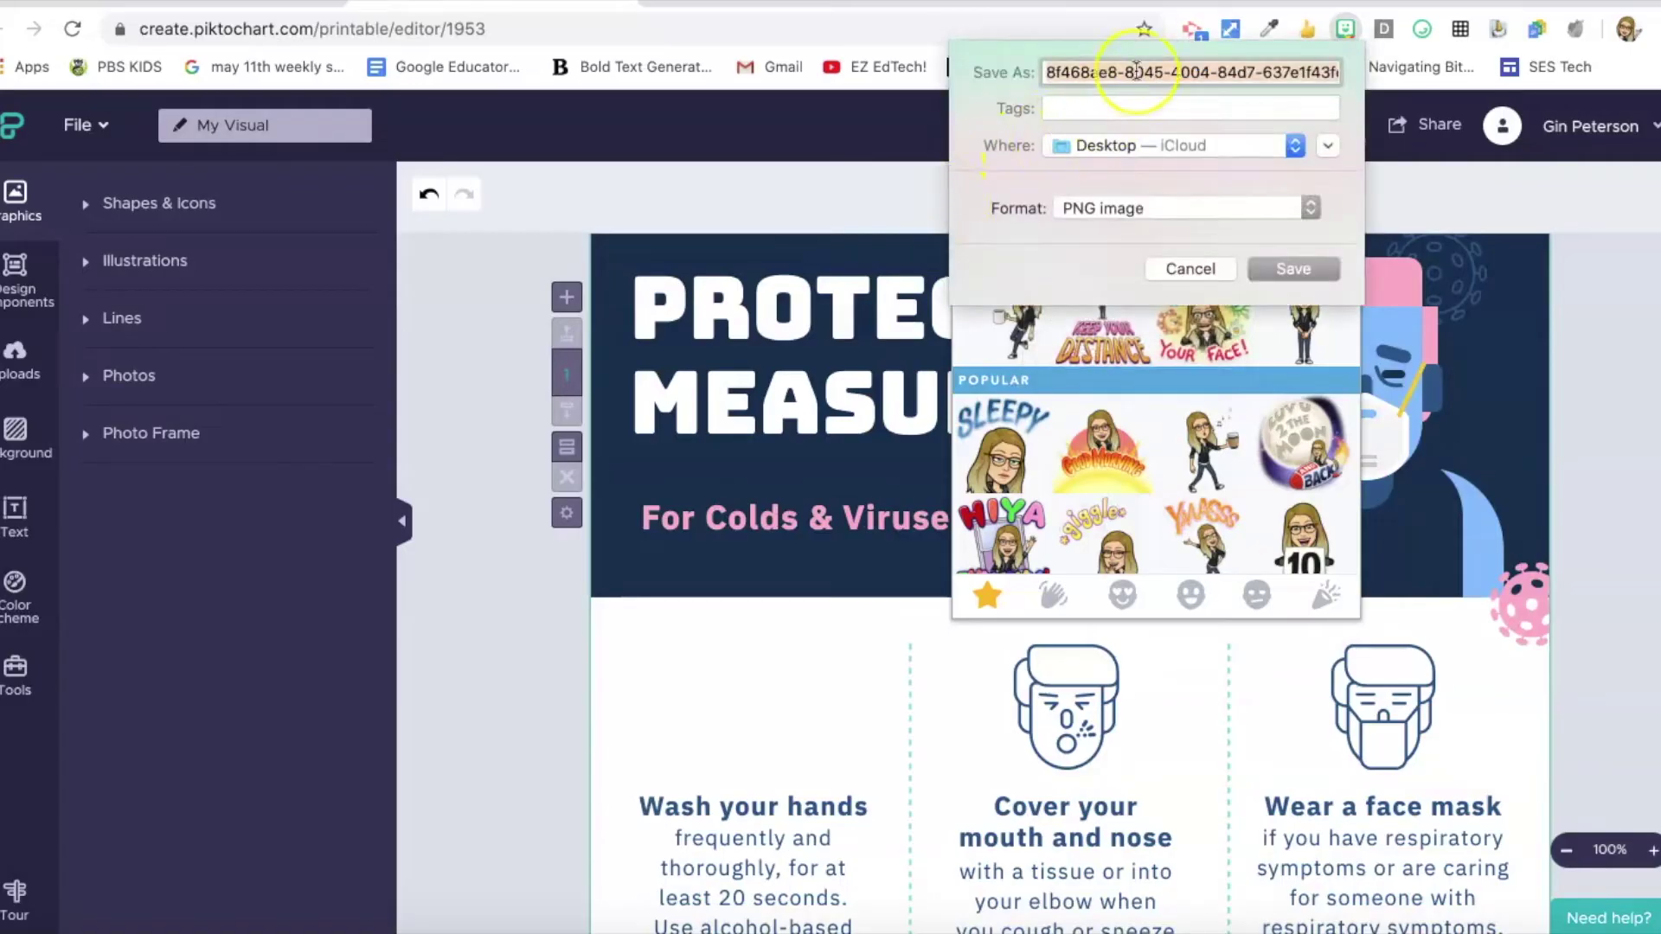
{"action": "type", "text": "wash your hands"}
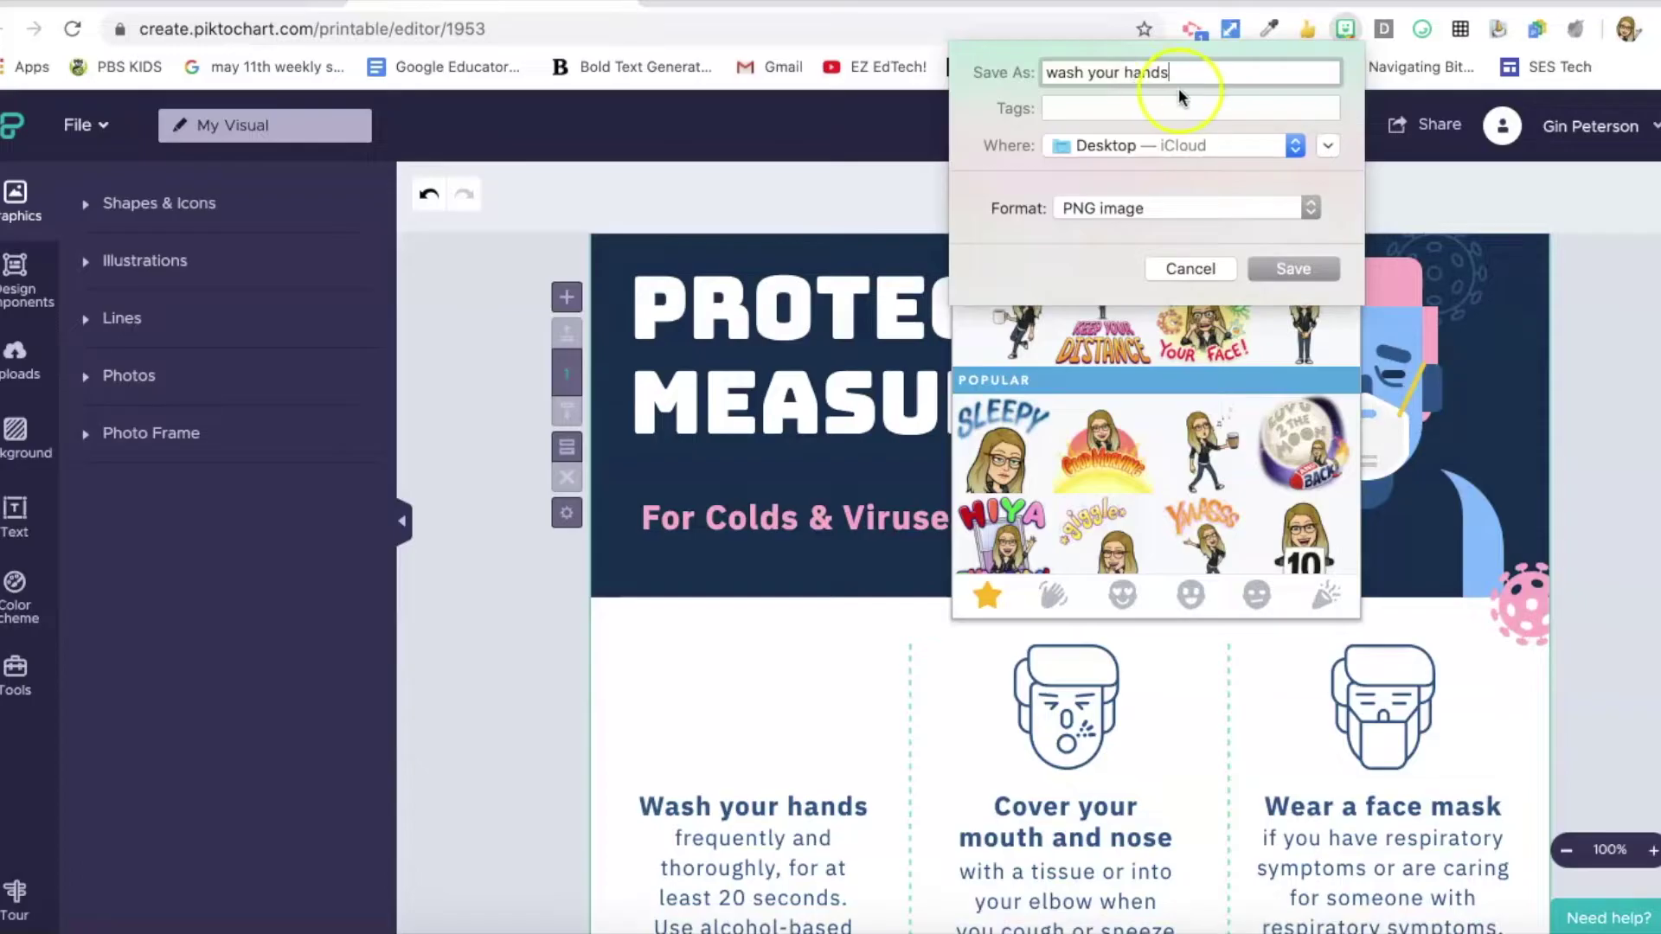
{"action": "left_click", "coordinate": [1234, 149]}
{"action": "left_click", "coordinate": [1234, 149]}
{"action": "left_click", "coordinate": [1294, 269]}
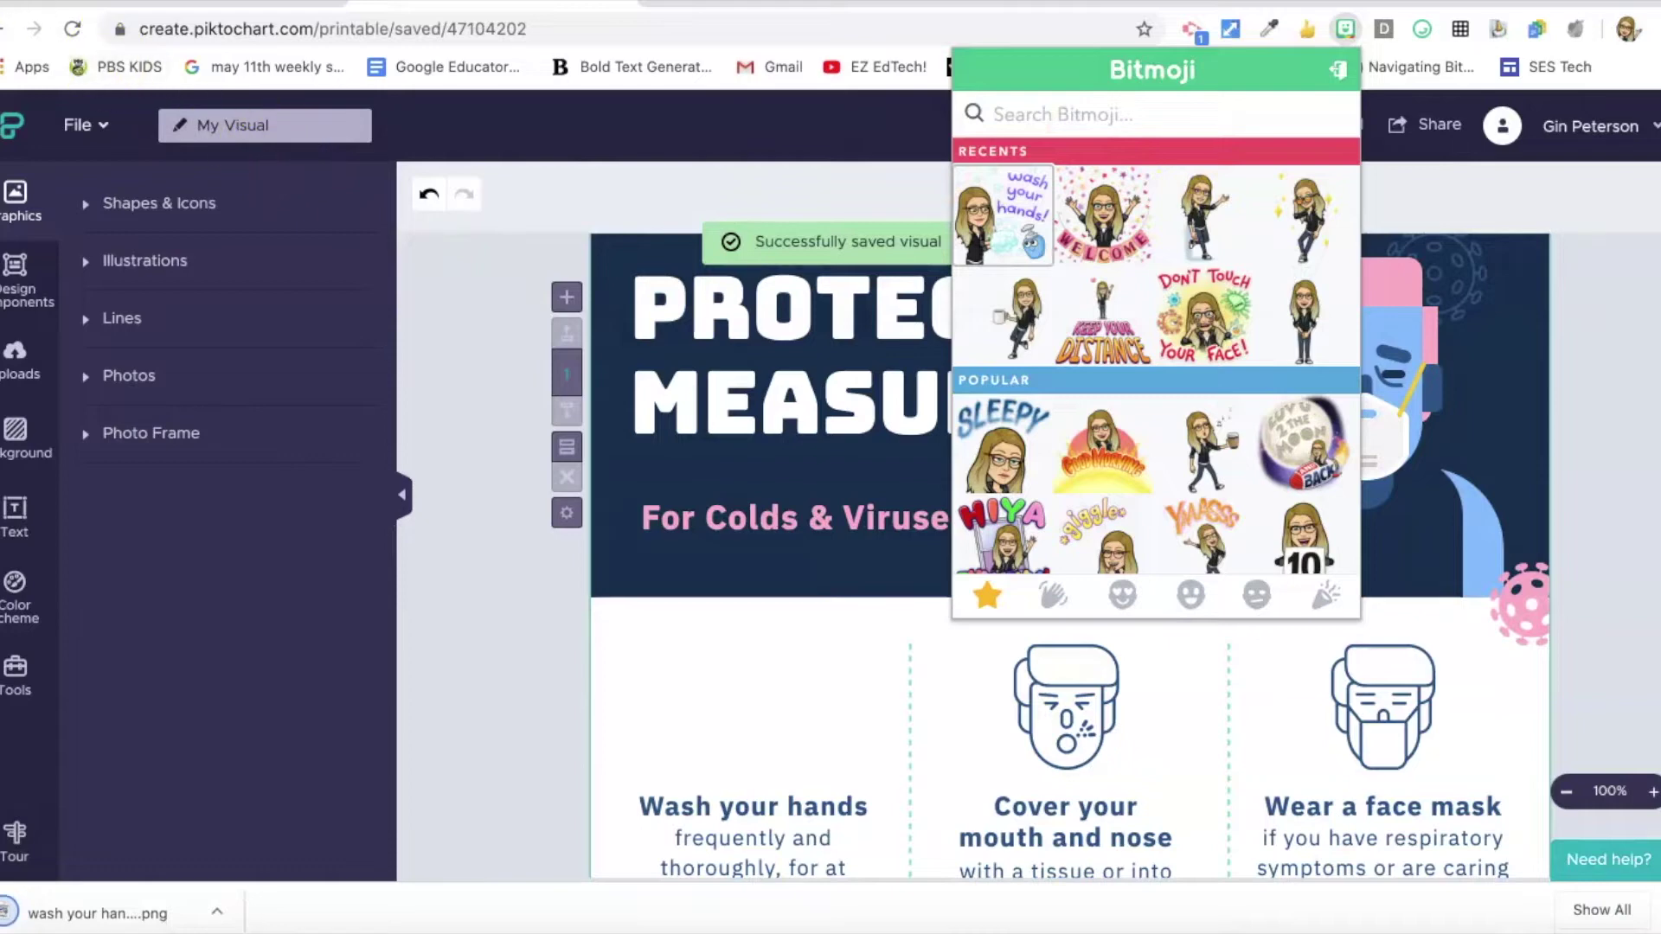
- Check the desktop for the saved image, return to the poster and shift the browser window to uncover part of the desktop
{"action": "left_click", "coordinate": [13, 1]}
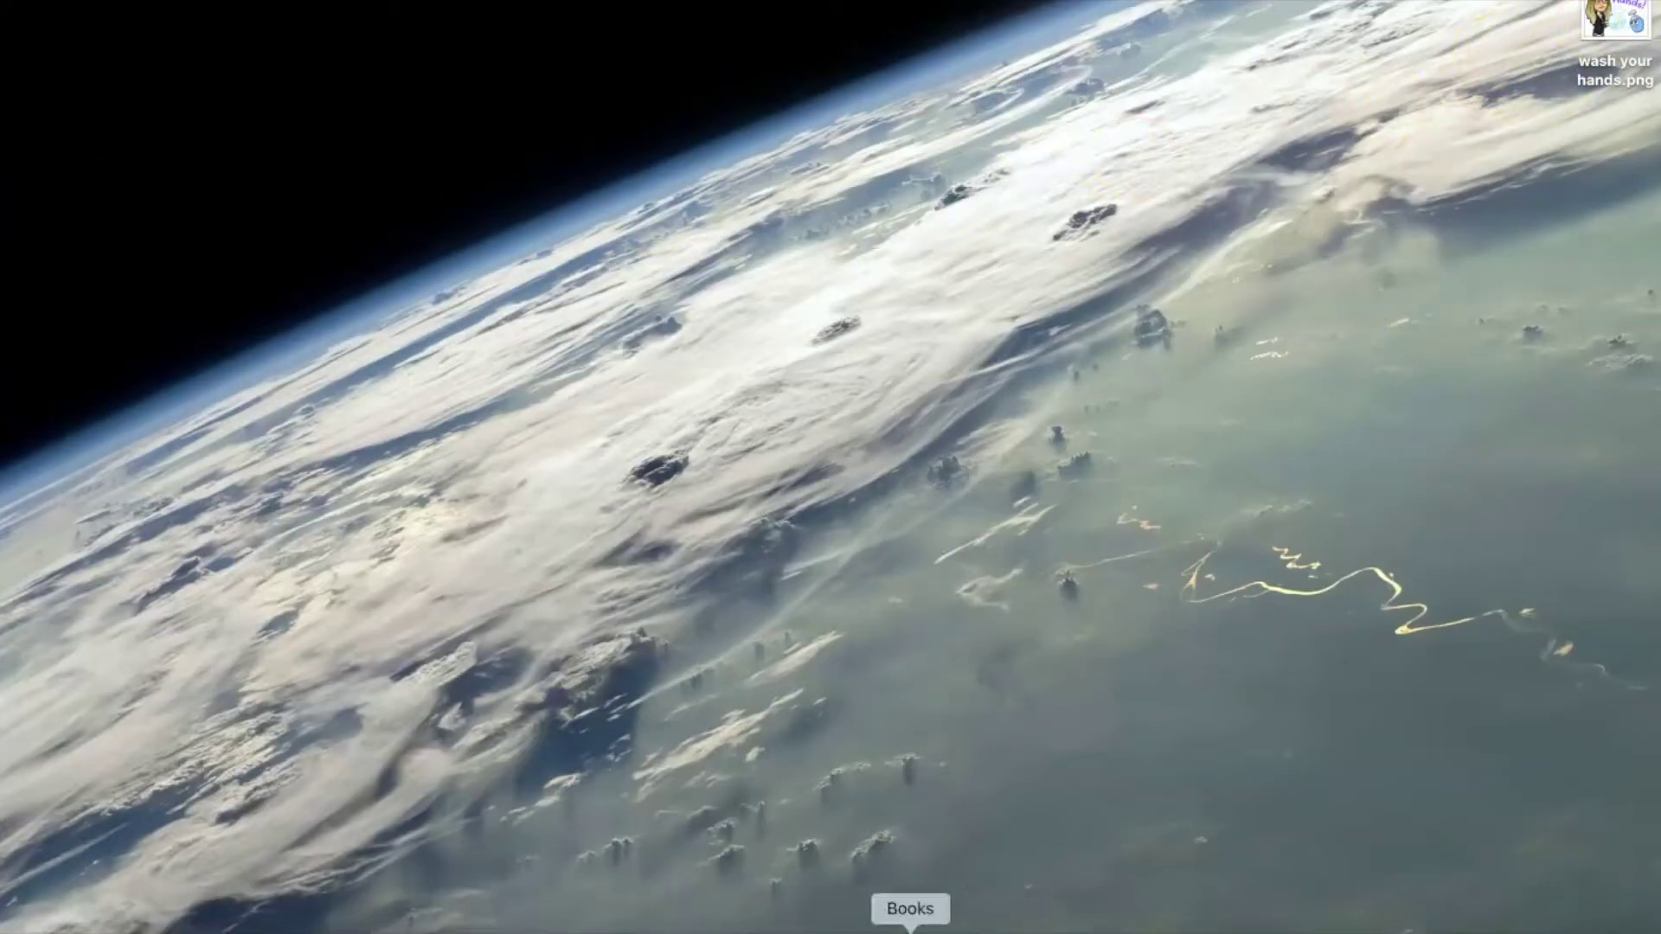
{"action": "left_click", "coordinate": [811, 926]}
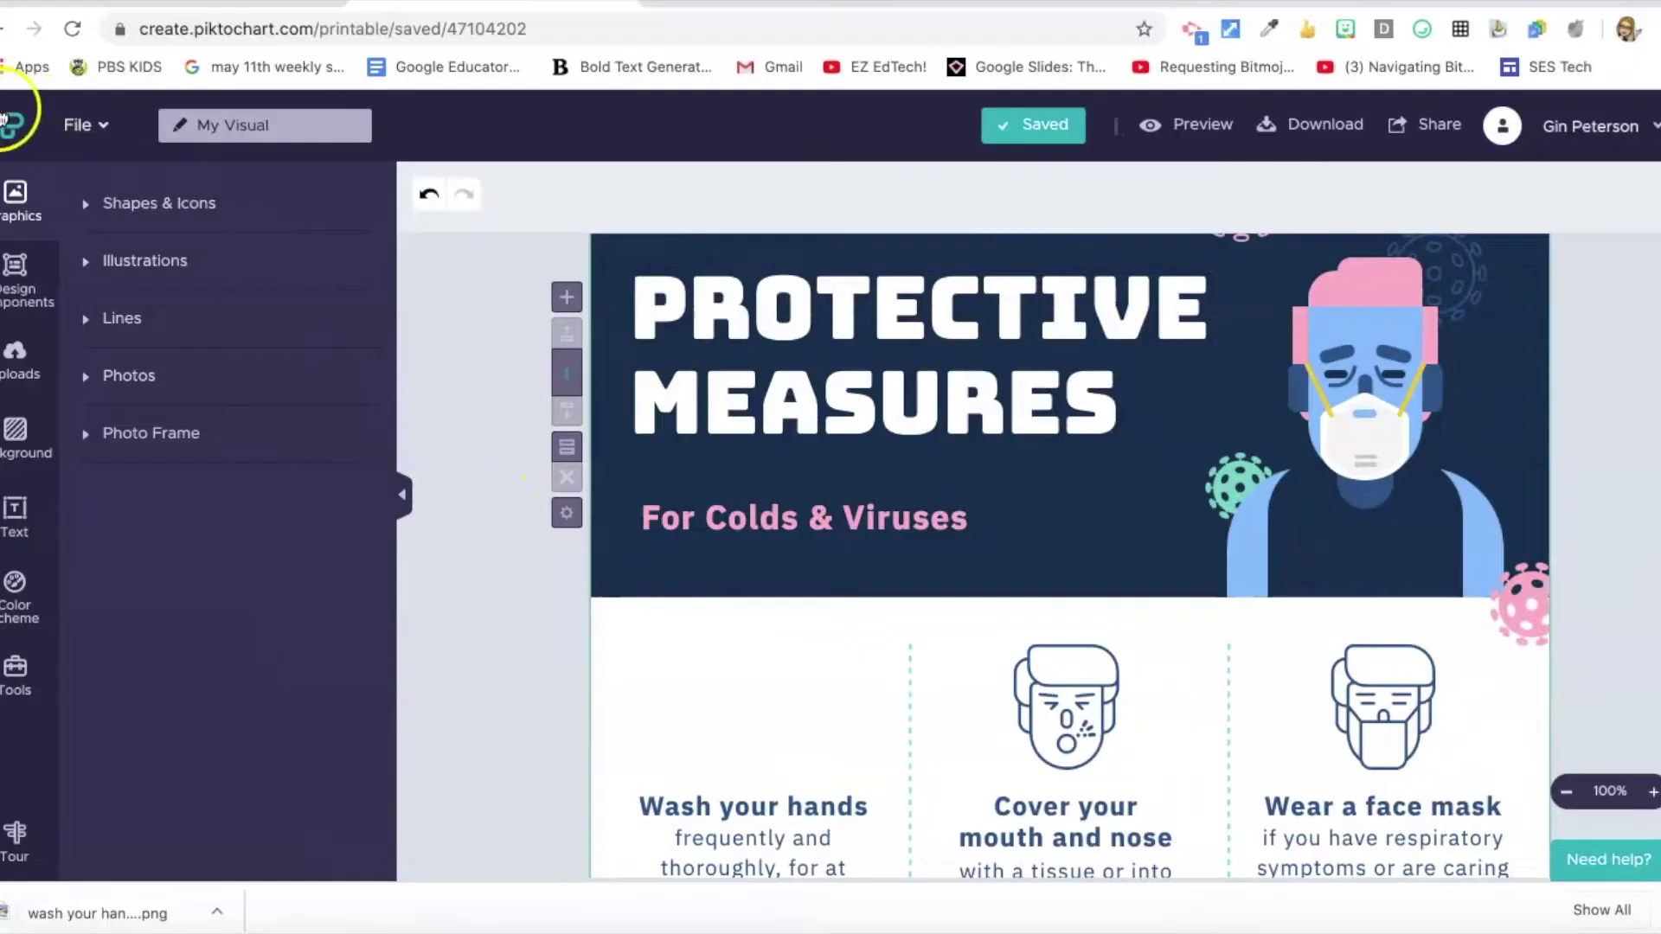
{"action": "left_click_drag", "start_coordinate": [2, 142], "coordinate": [168, 142]}
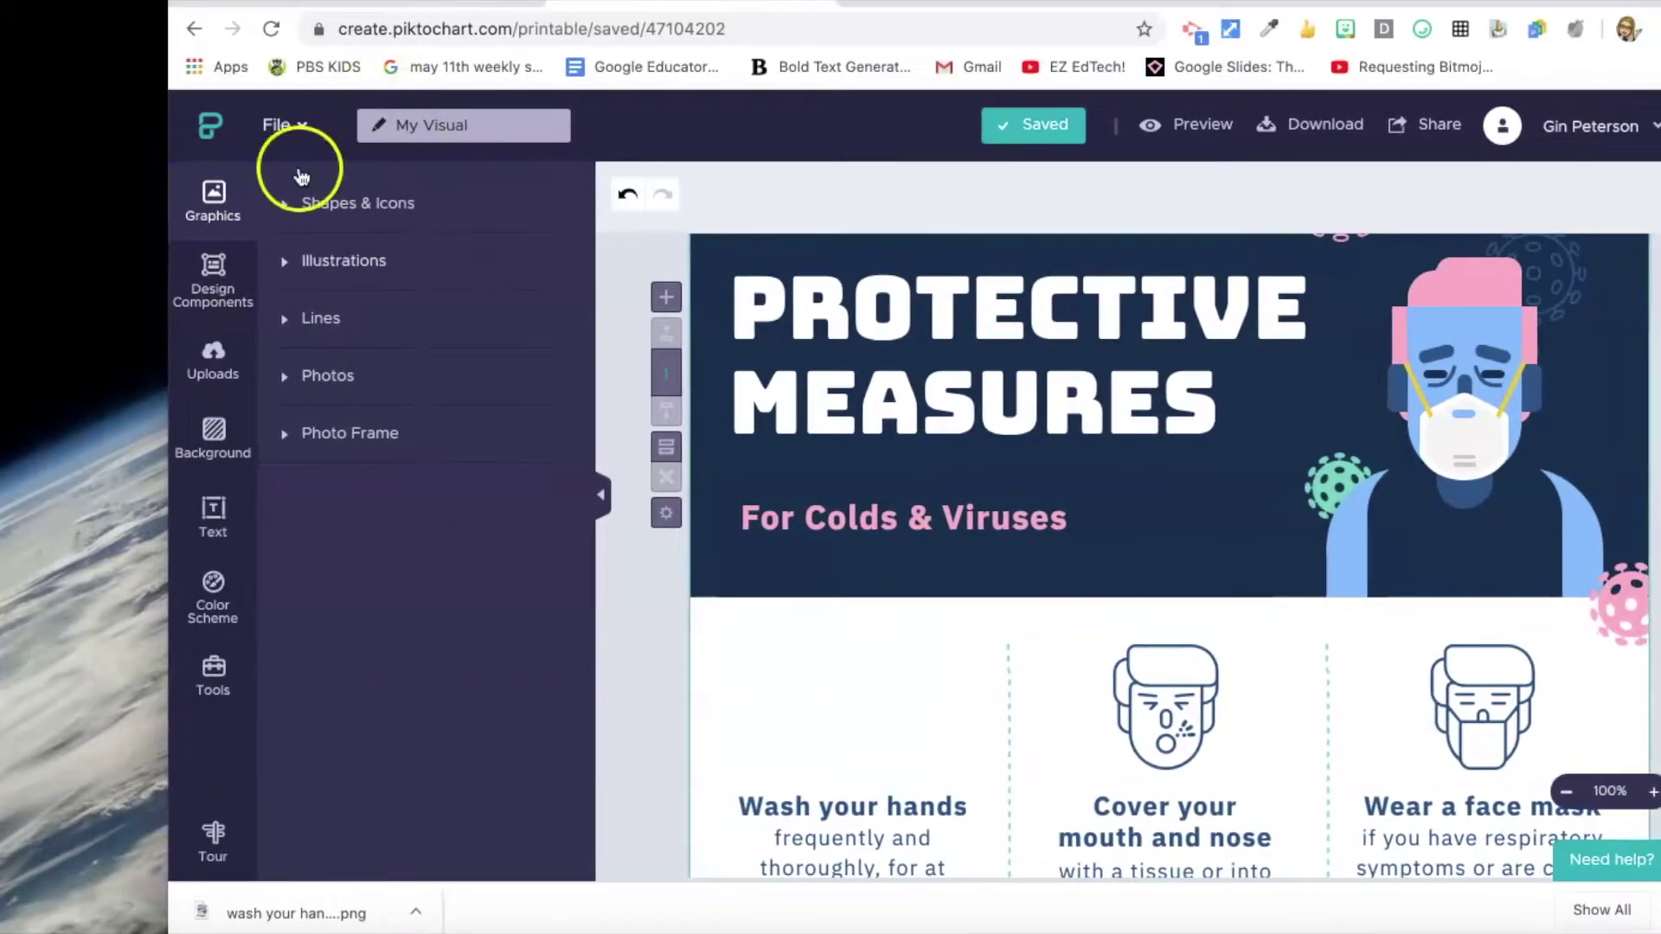
{"action": "left_click", "coordinate": [279, 125]}
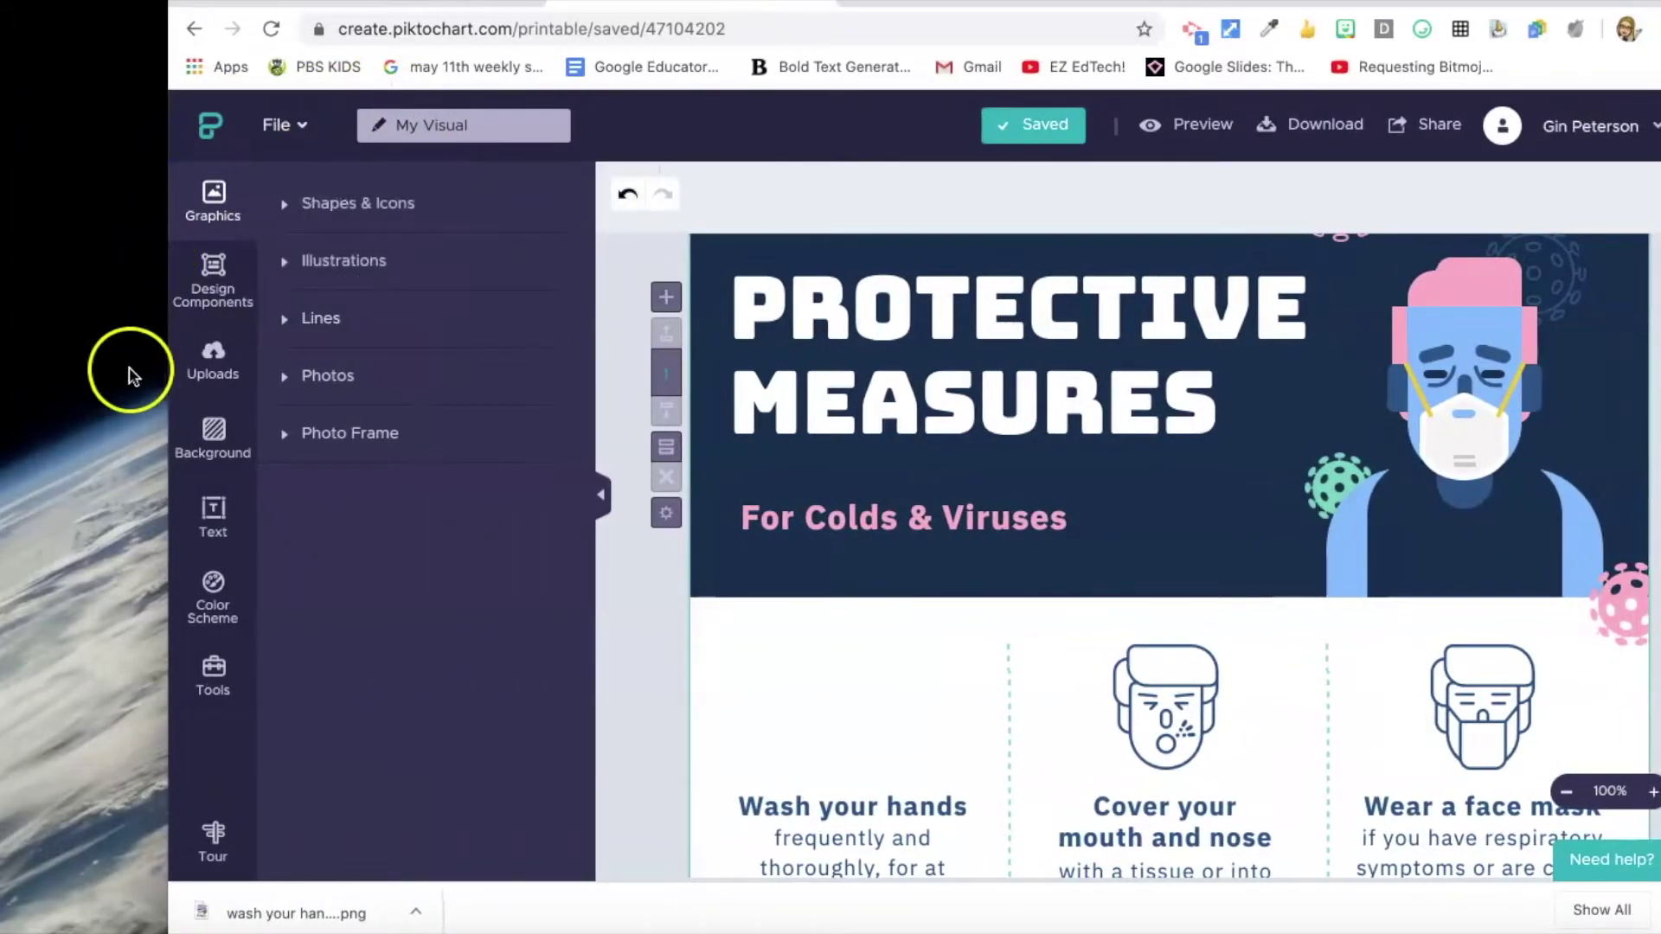
- Copy the "wash your hands!" sticker from the Bitmoji recents onto the uncovered desktop area and close Bitmoji
{"action": "left_click", "coordinate": [1345, 31]}
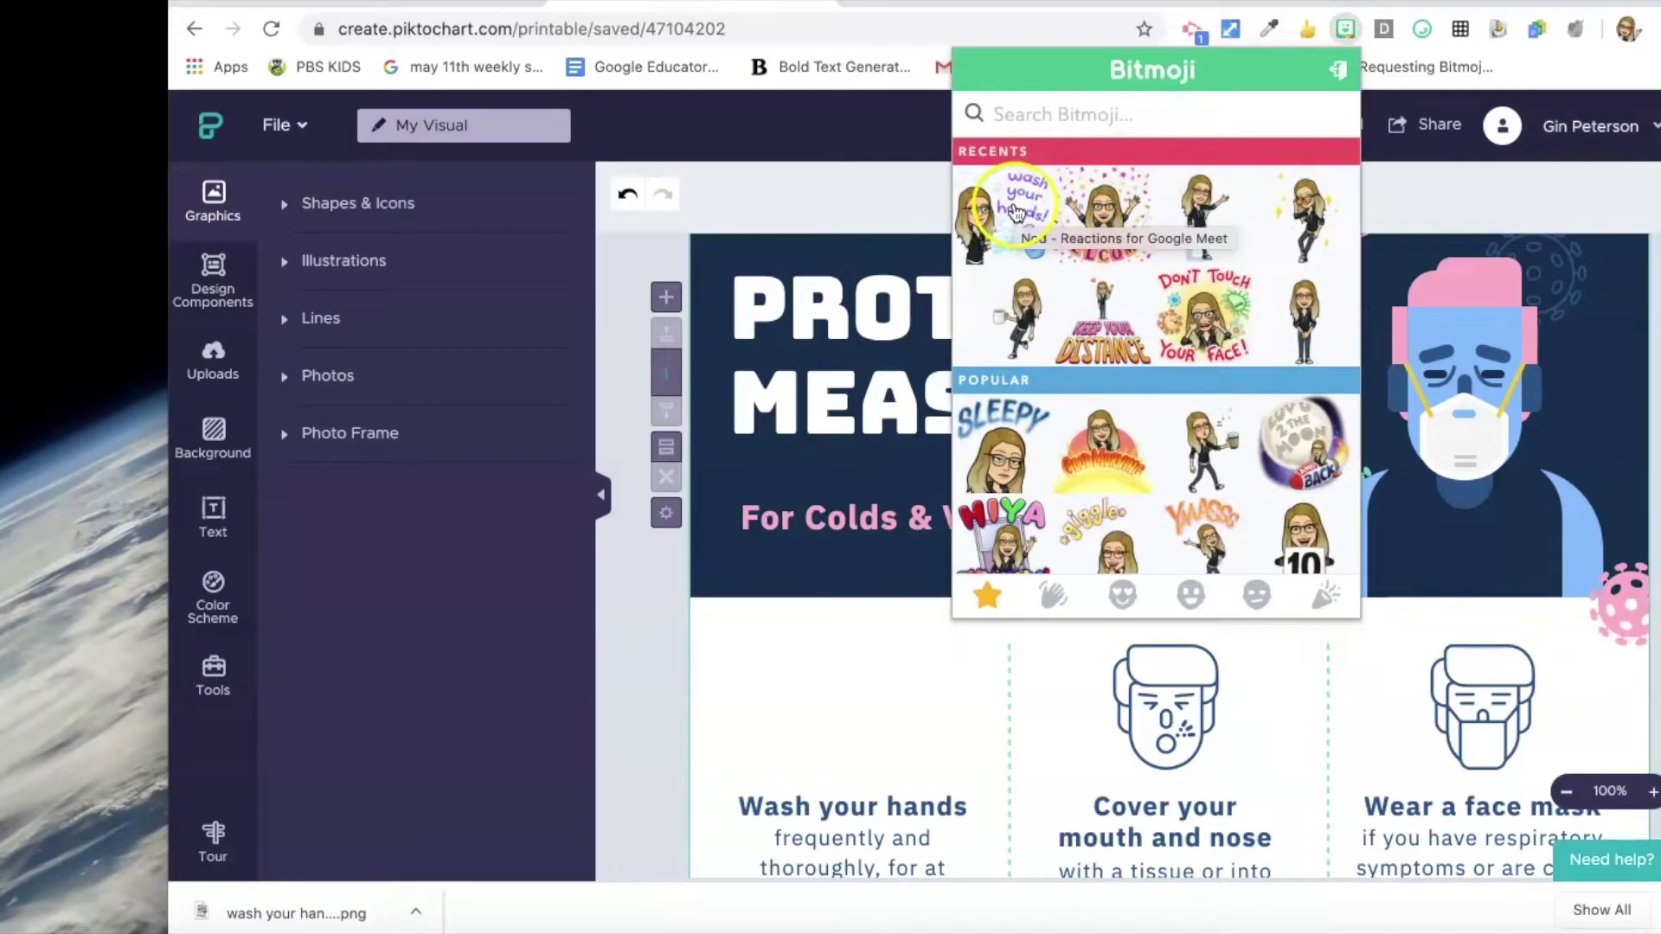
{"action": "left_click_drag", "start_coordinate": [1006, 212], "coordinate": [64, 192]}
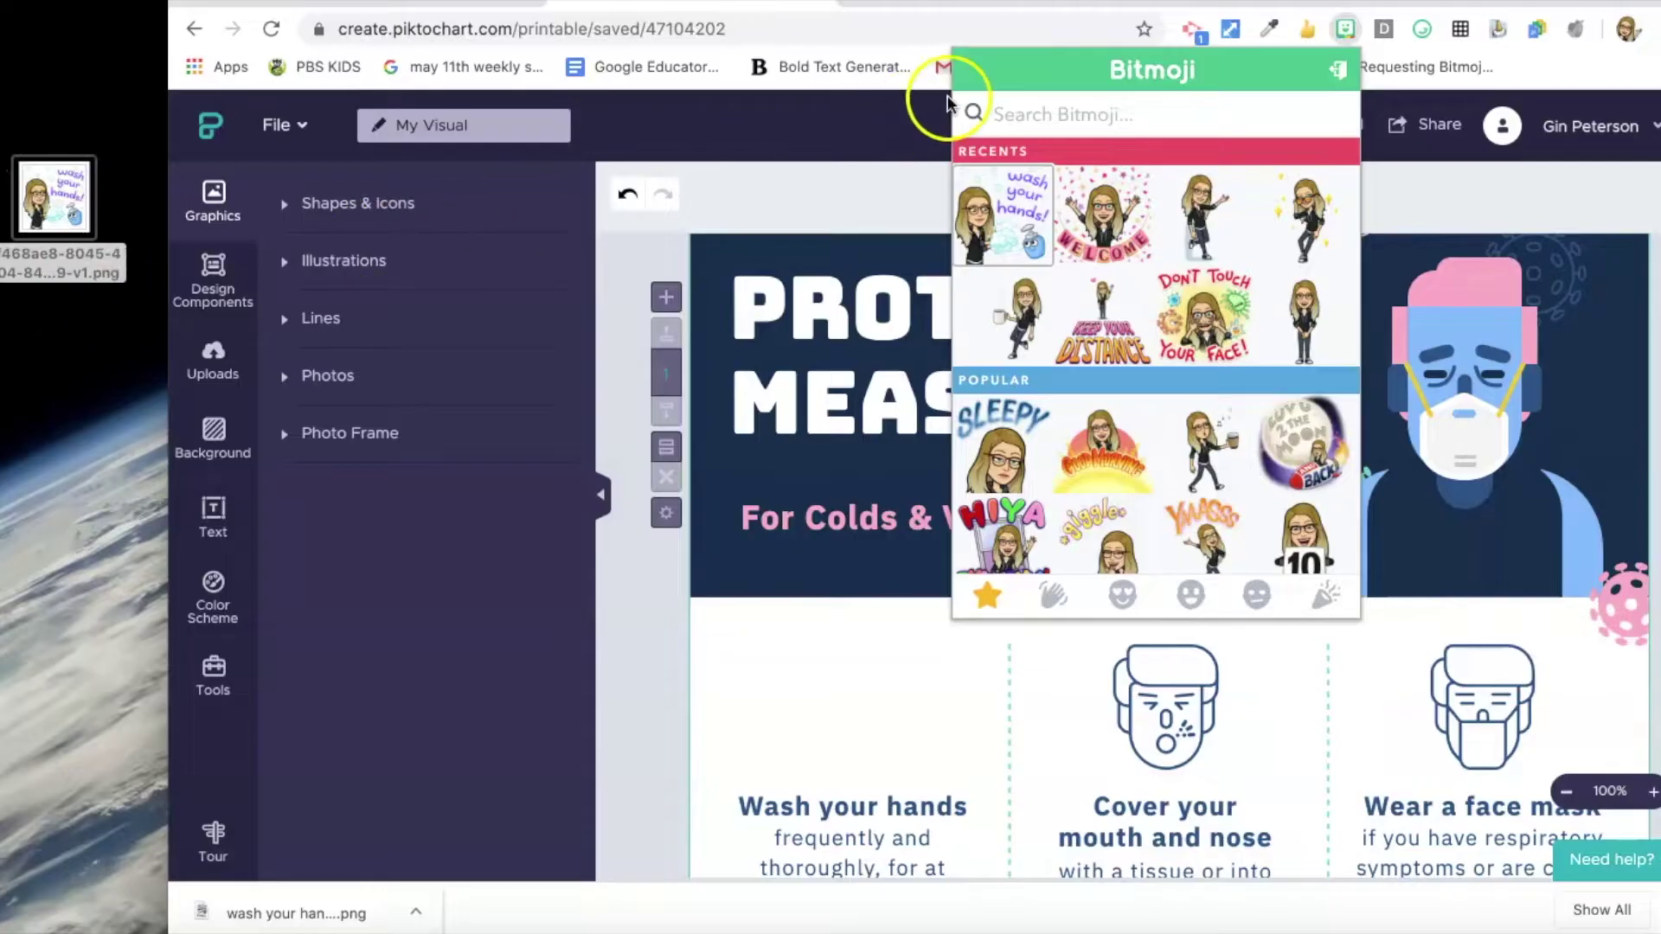
{"action": "left_click", "coordinate": [904, 167]}
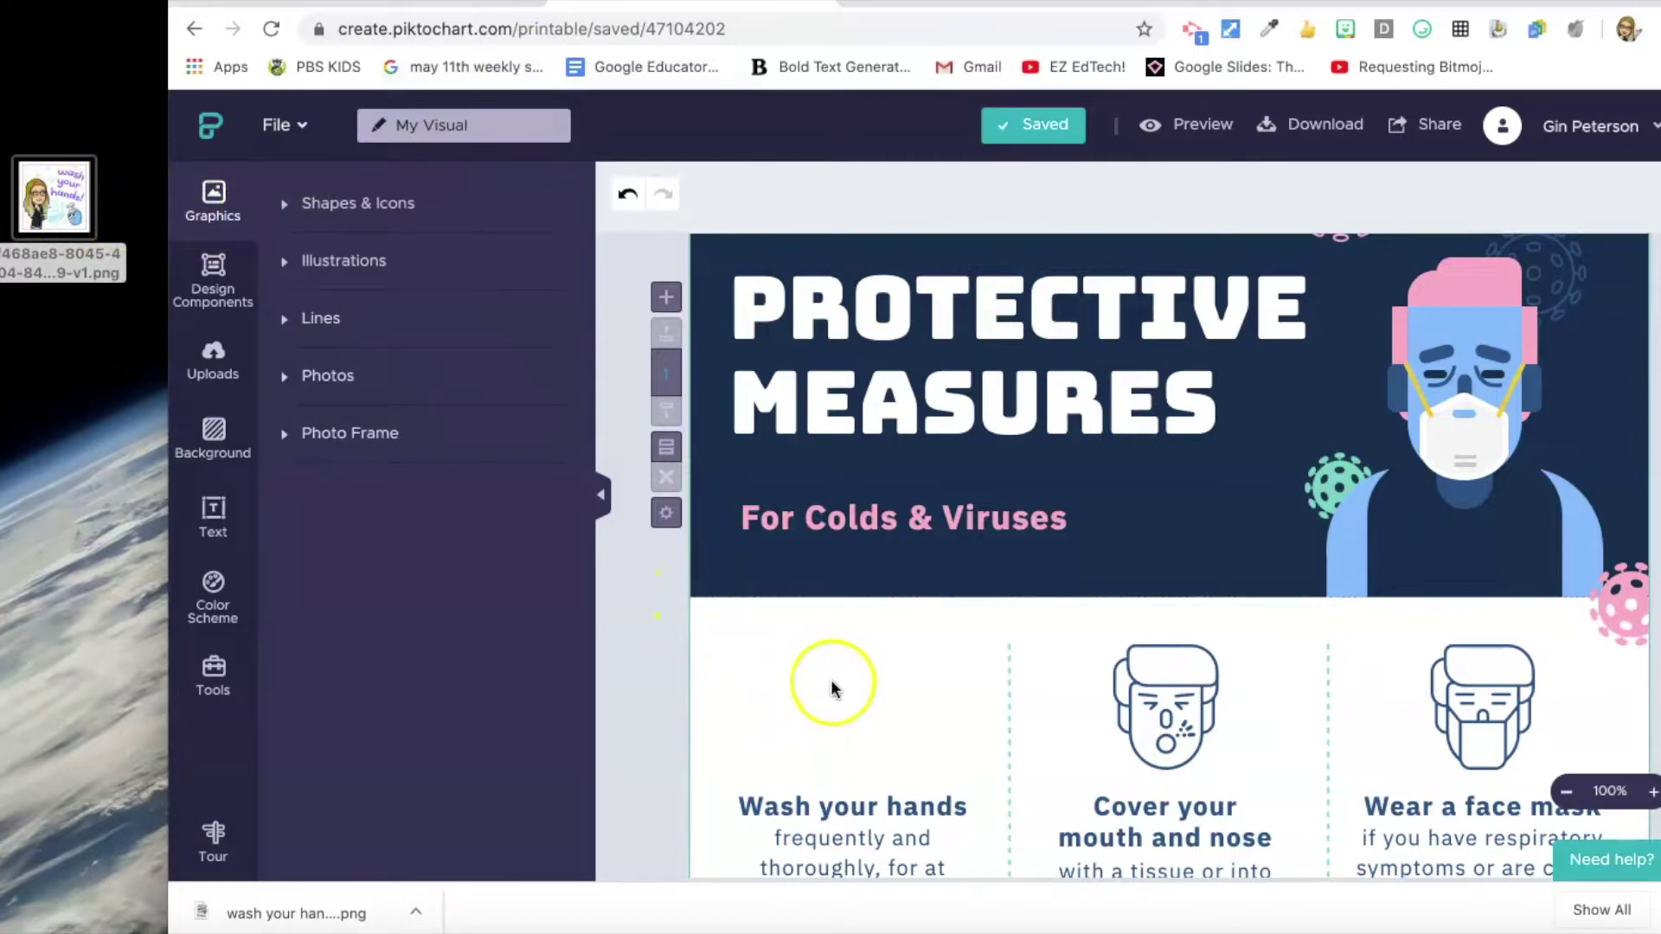
- Add the desktop sticker image to the poster, shrink it to about 189 x 154 and place it above "Wash your hands"
{"action": "left_click_drag", "start_coordinate": [55, 194], "coordinate": [863, 666]}
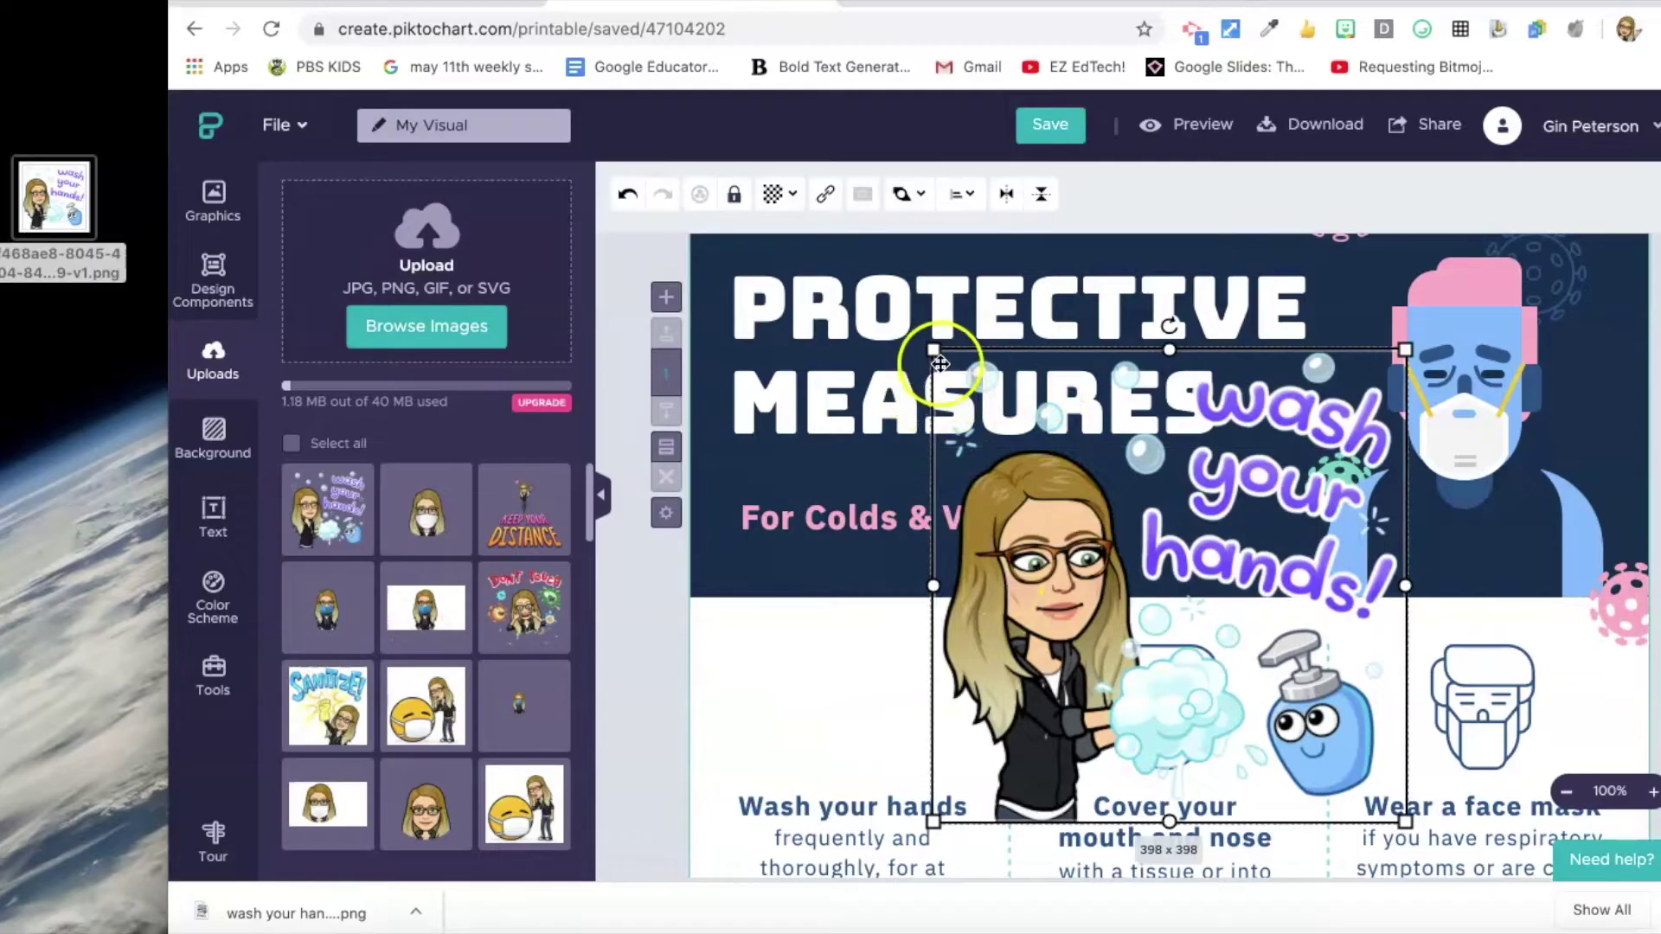
{"action": "left_click_drag", "start_coordinate": [933, 350], "coordinate": [1155, 642]}
{"action": "left_click_drag", "start_coordinate": [1213, 722], "coordinate": [789, 686]}
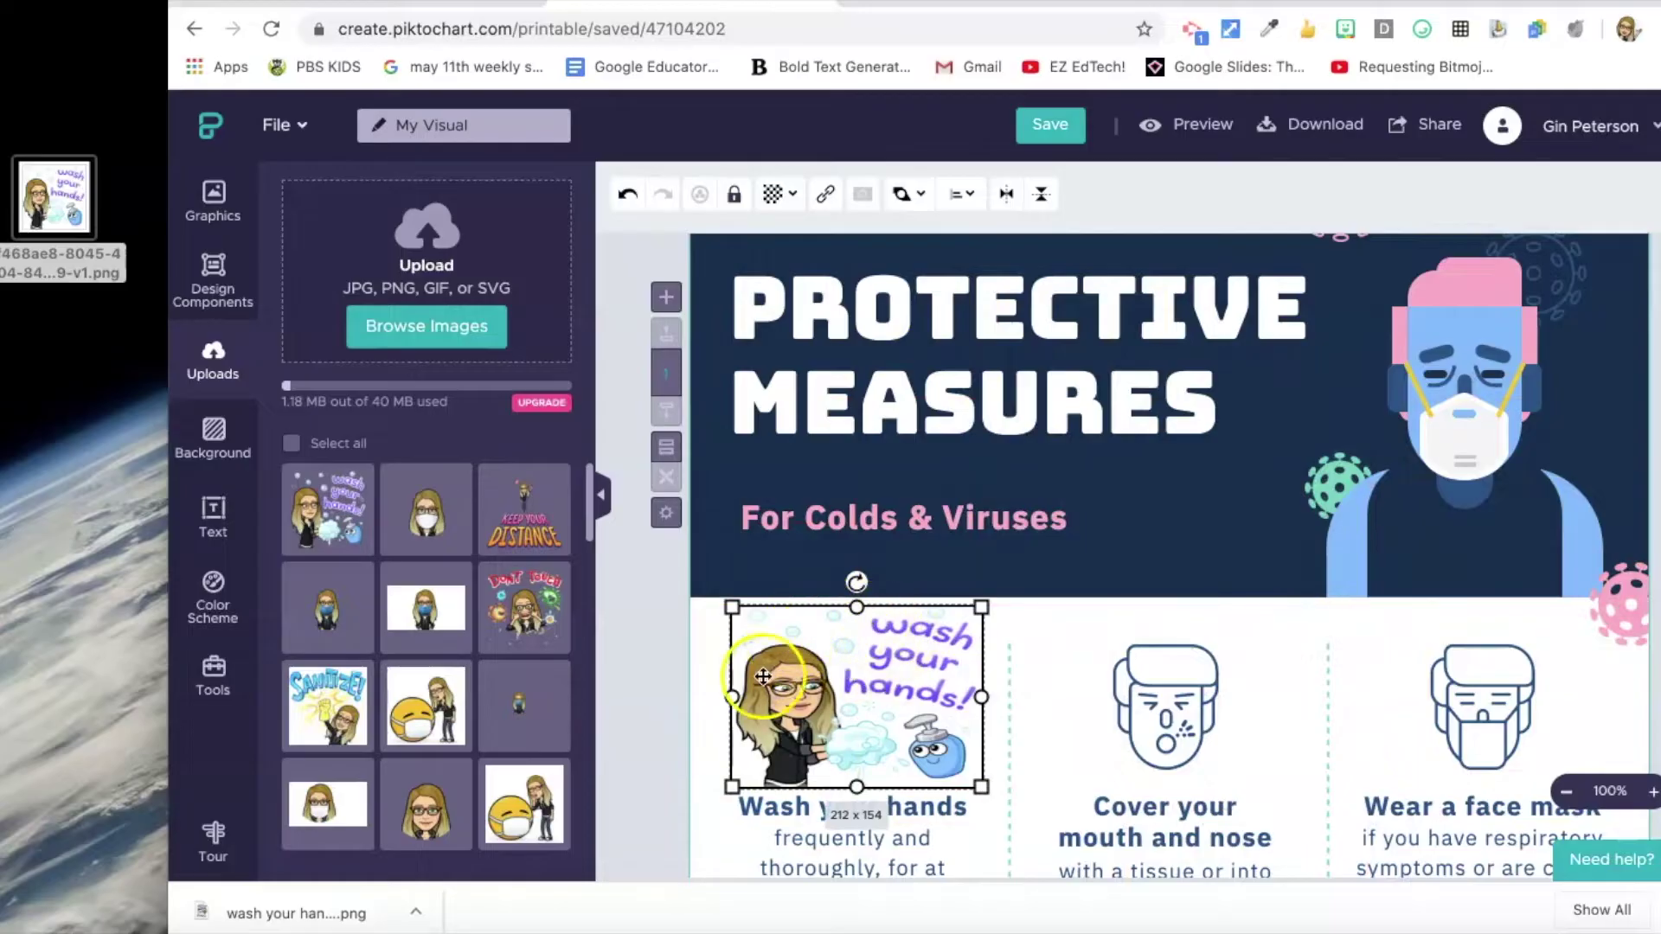
{"action": "left_click_drag", "start_coordinate": [731, 698], "coordinate": [760, 697]}
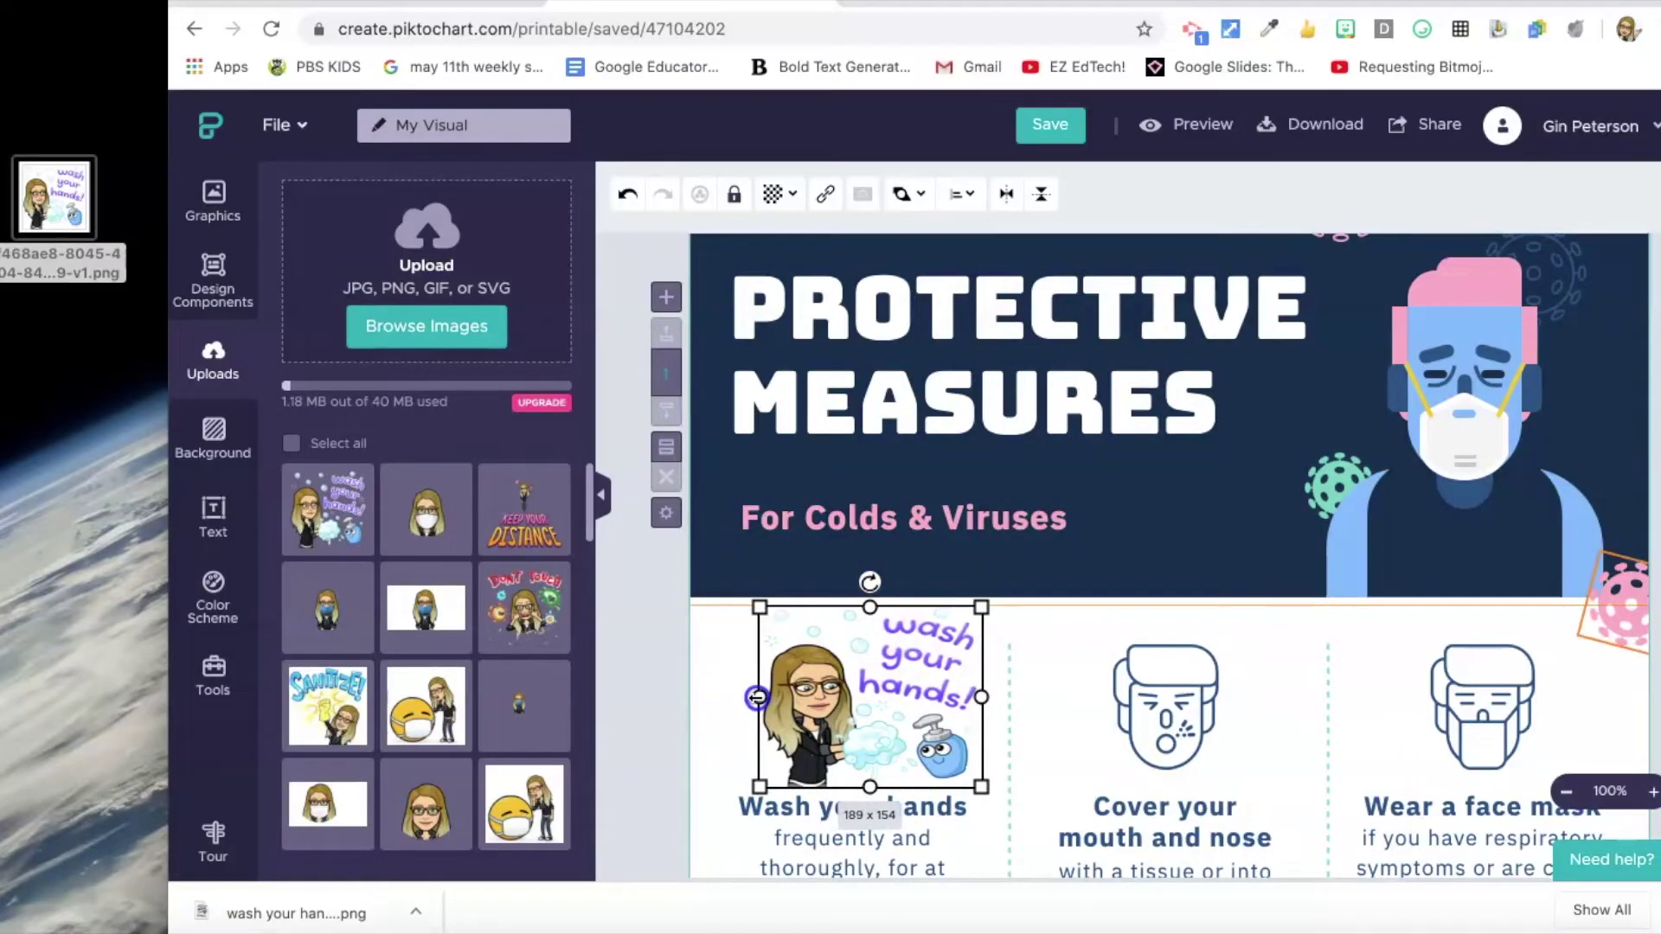
{"action": "left_click_drag", "start_coordinate": [869, 707], "coordinate": [859, 708]}
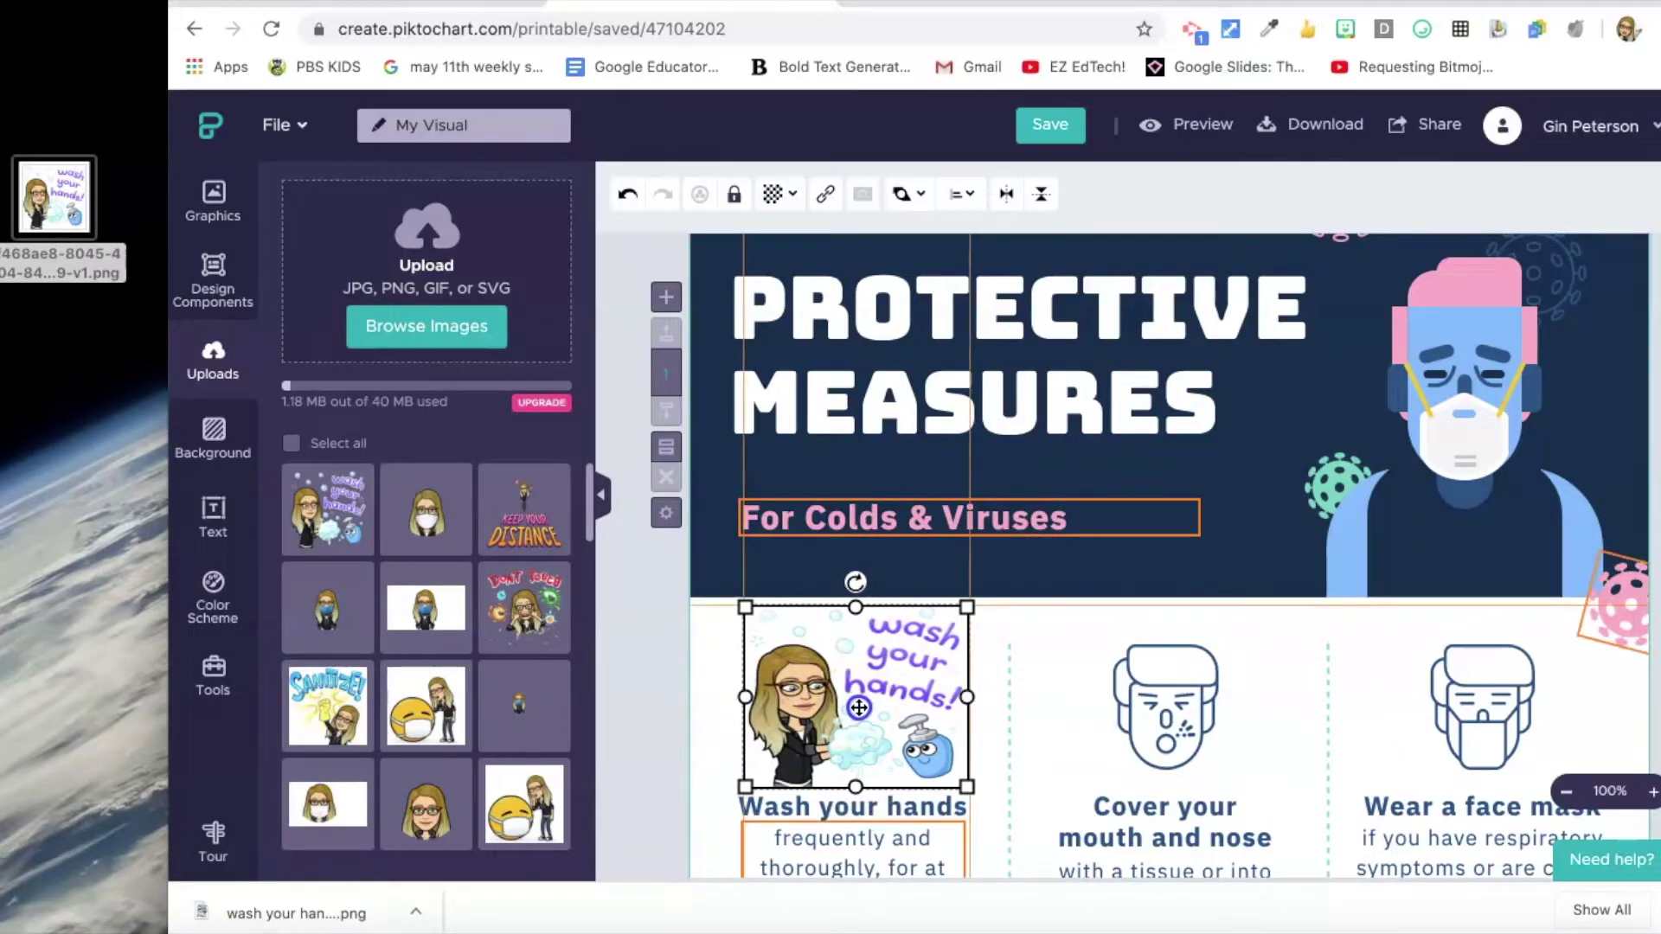
{"action": "left_click", "coordinate": [1036, 706]}
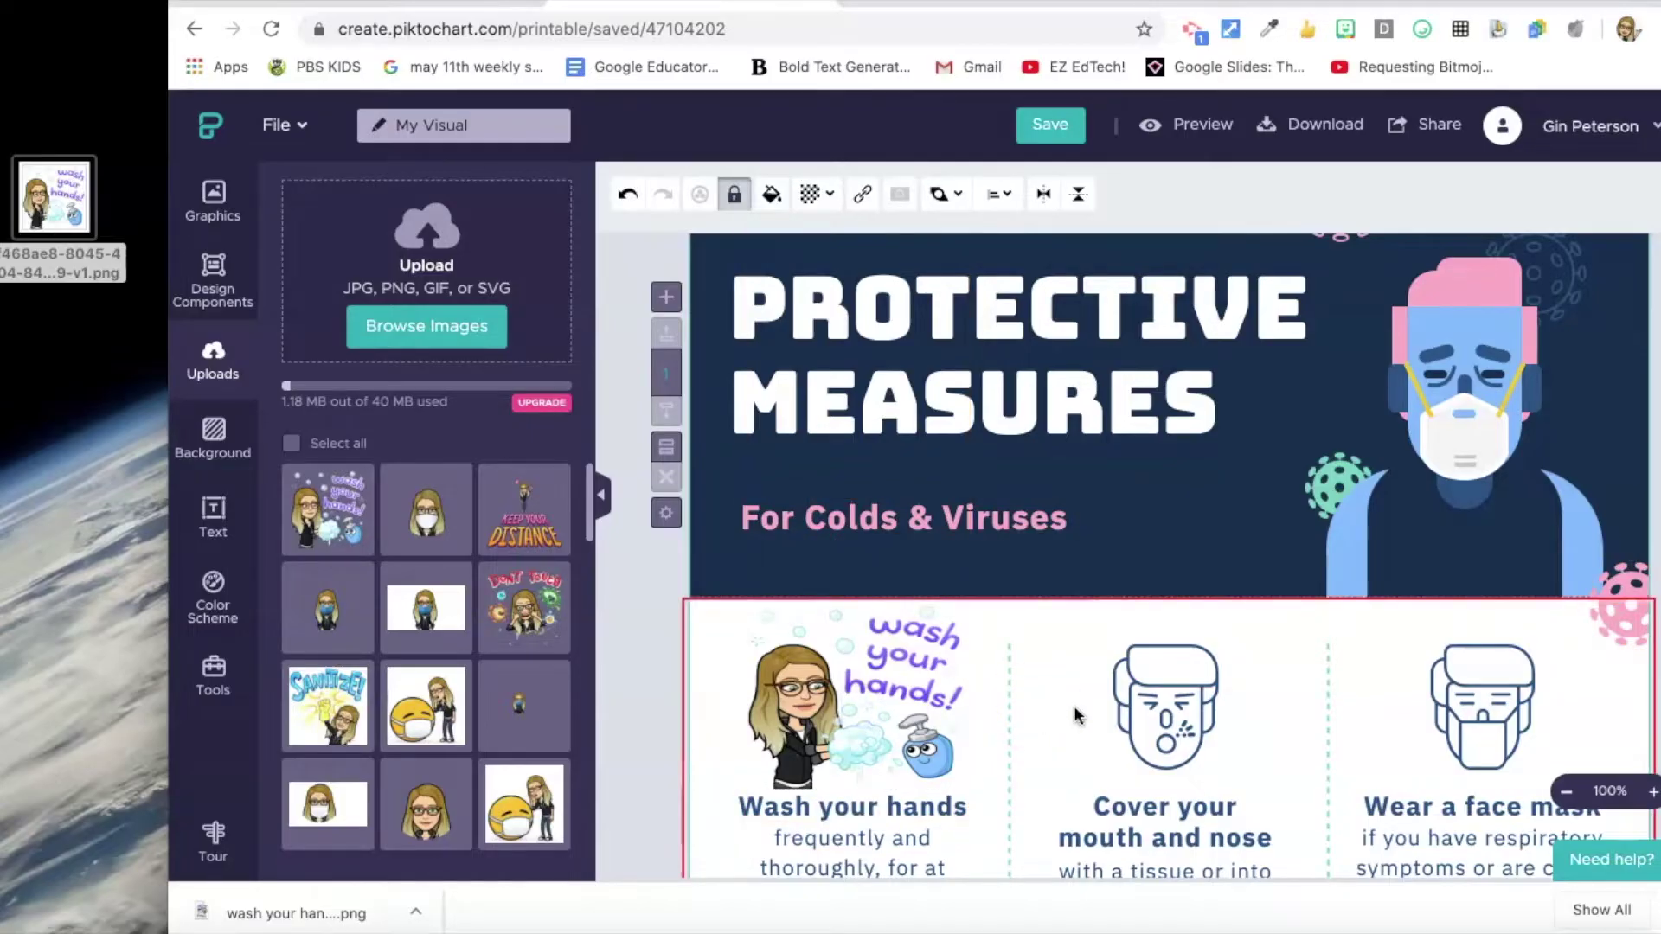
- Delete the coughing face icon above the "Cover your mouth and nose" heading
{"action": "scroll", "coordinate": [1079, 708], "scroll_direction": "down", "scroll_amount": 3}
{"action": "left_click", "coordinate": [1080, 629]}
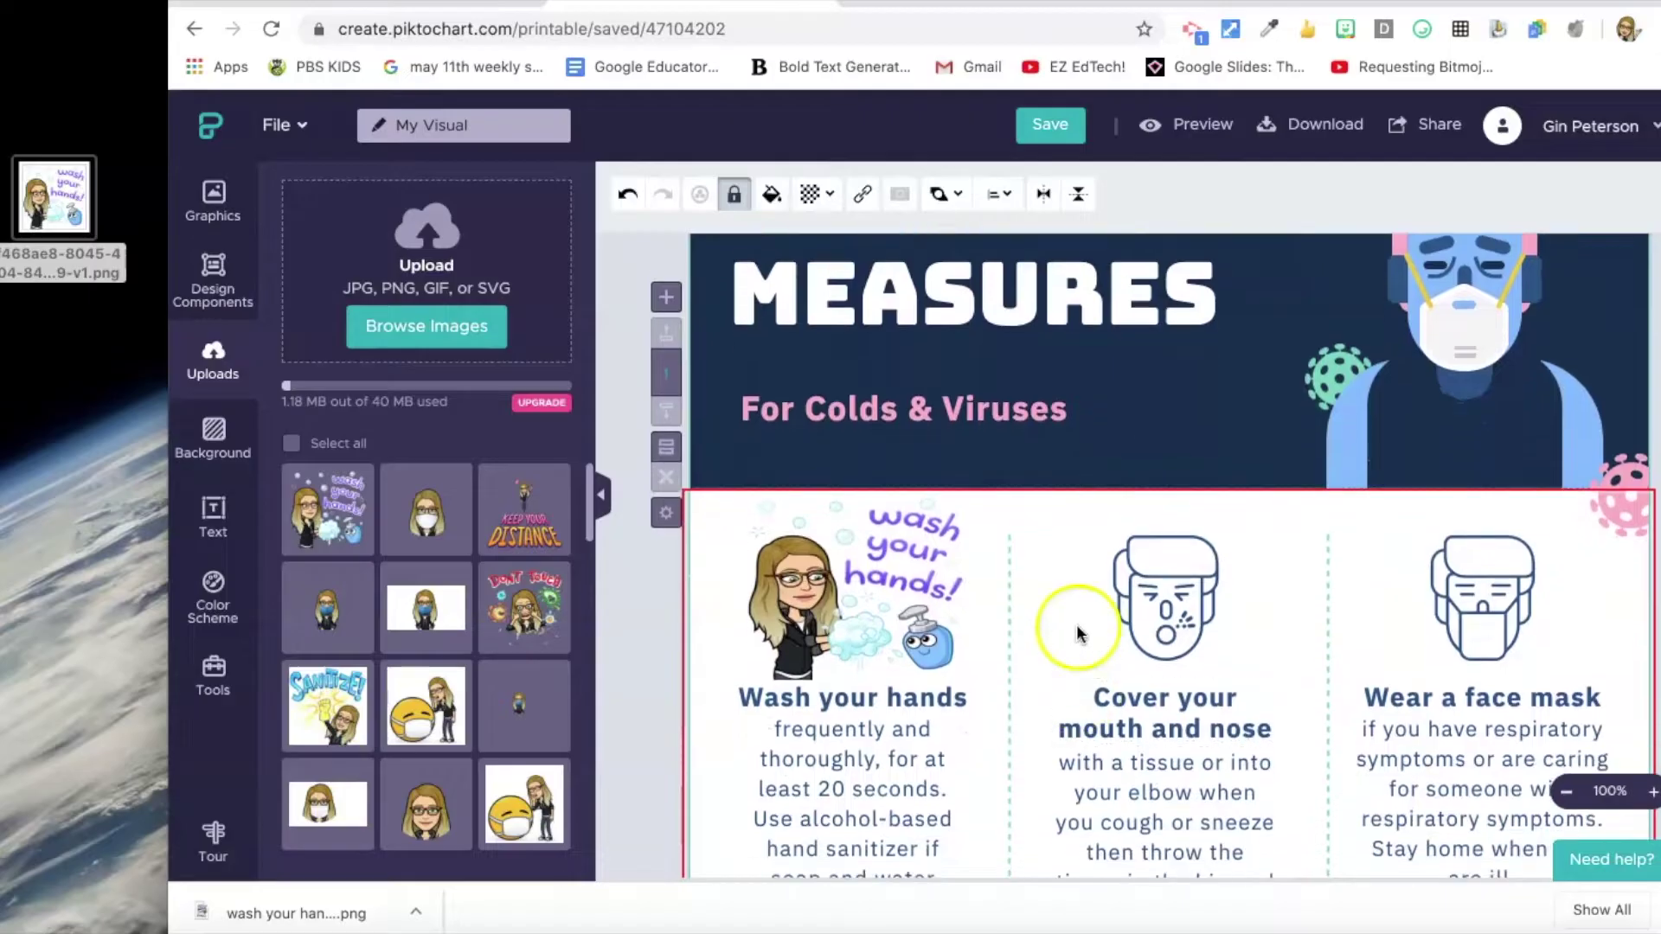
{"action": "scroll", "coordinate": [1079, 633], "scroll_direction": "down", "scroll_amount": 2}
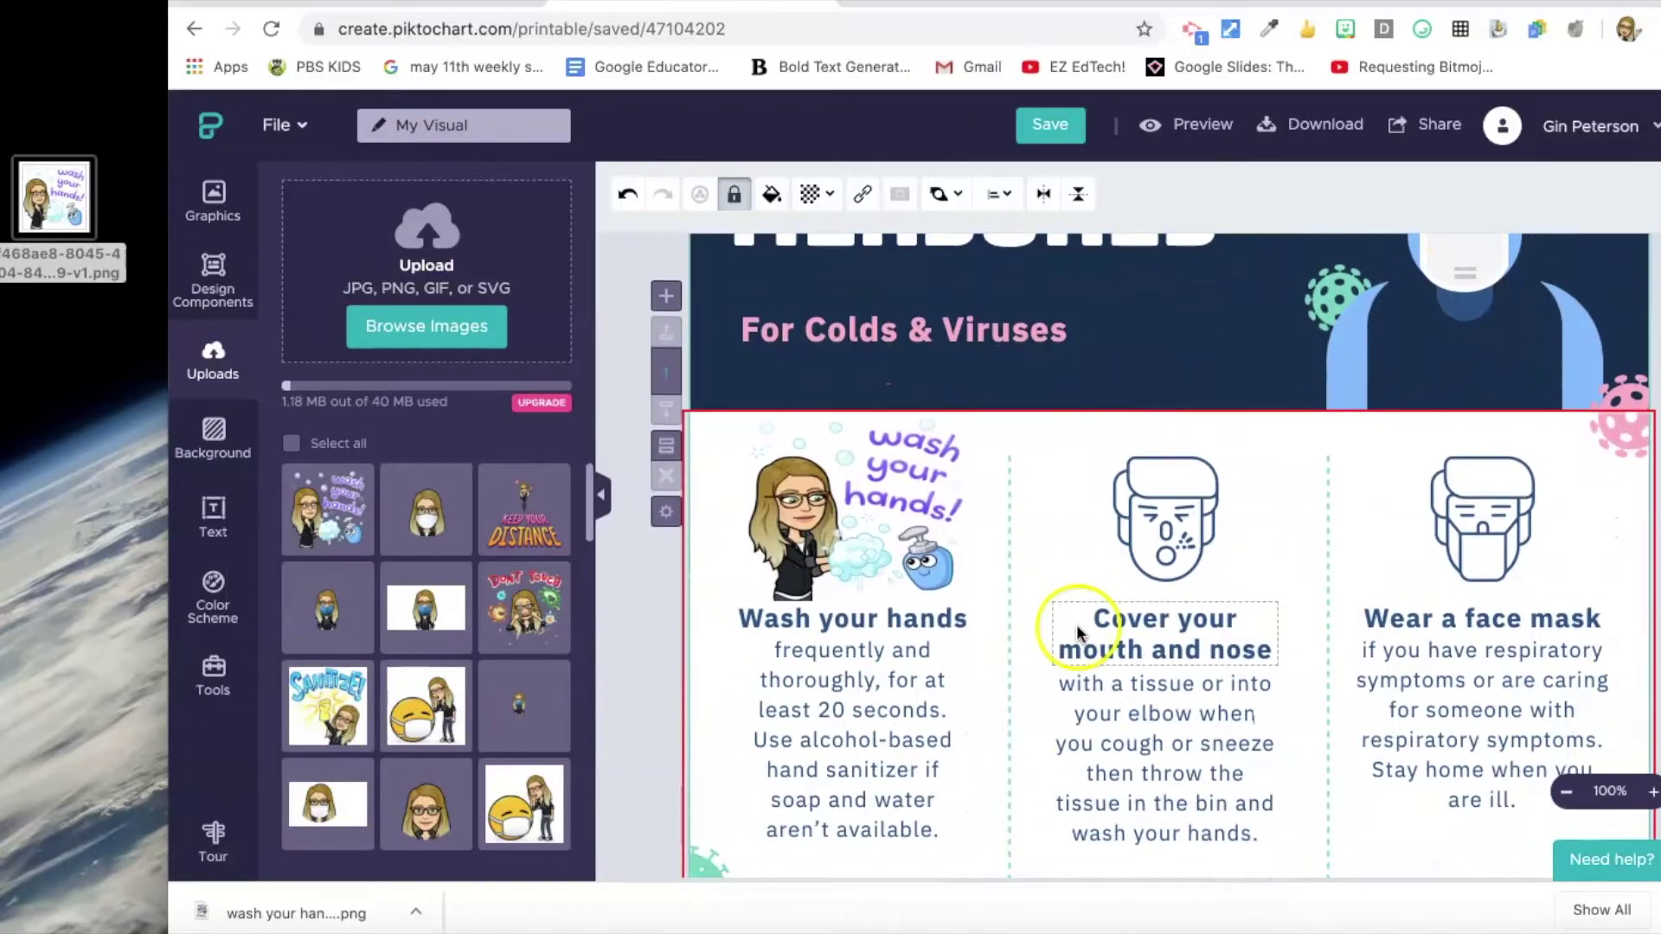
{"action": "left_click", "coordinate": [1170, 538]}
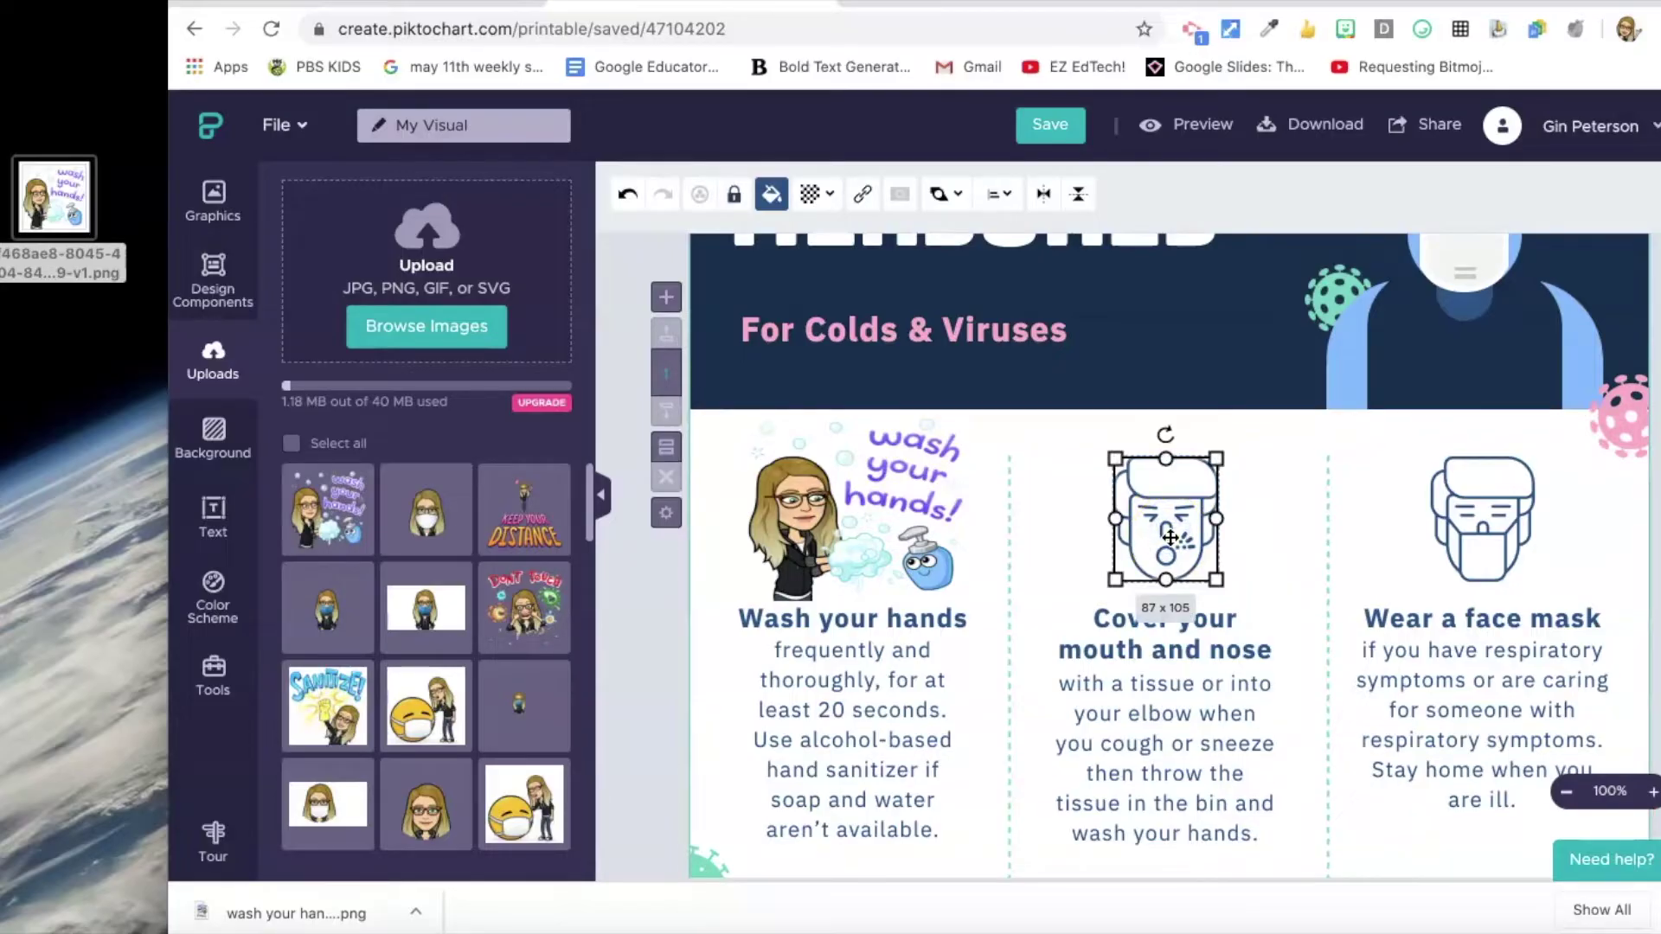
{"action": "key", "text": "Delete"}
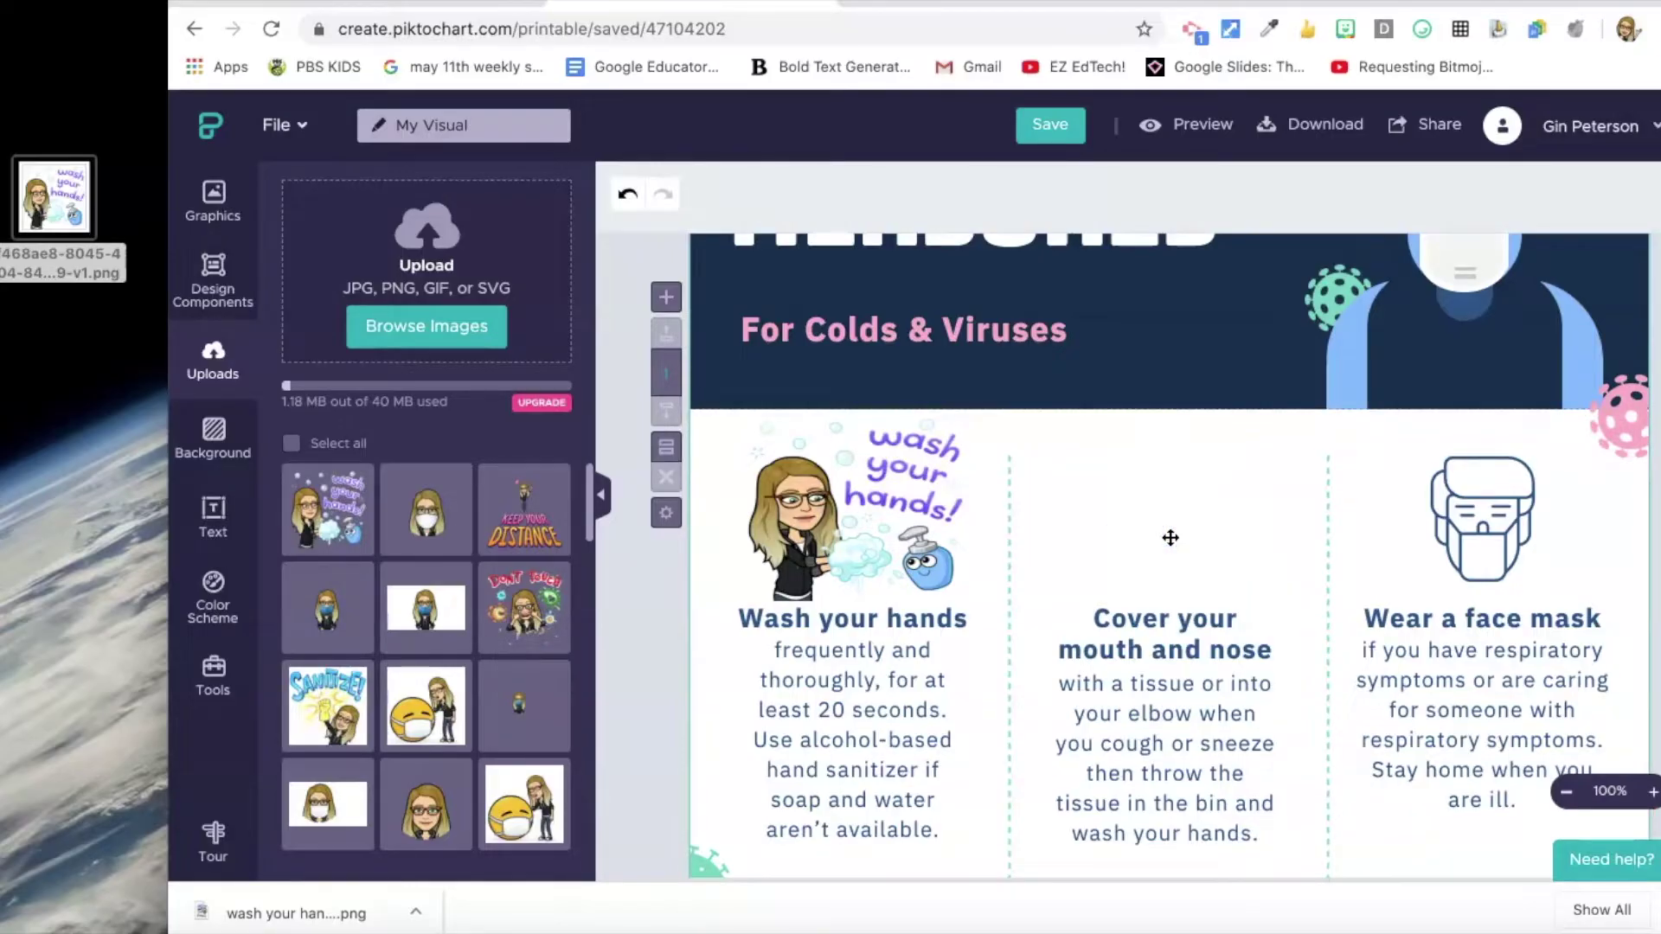
- Search Bitmoji for "sneez", copy the "Achoo!" elbow-sneeze sticker onto the uncovered desktop area and close Bitmoji
{"action": "left_click", "coordinate": [1346, 31]}
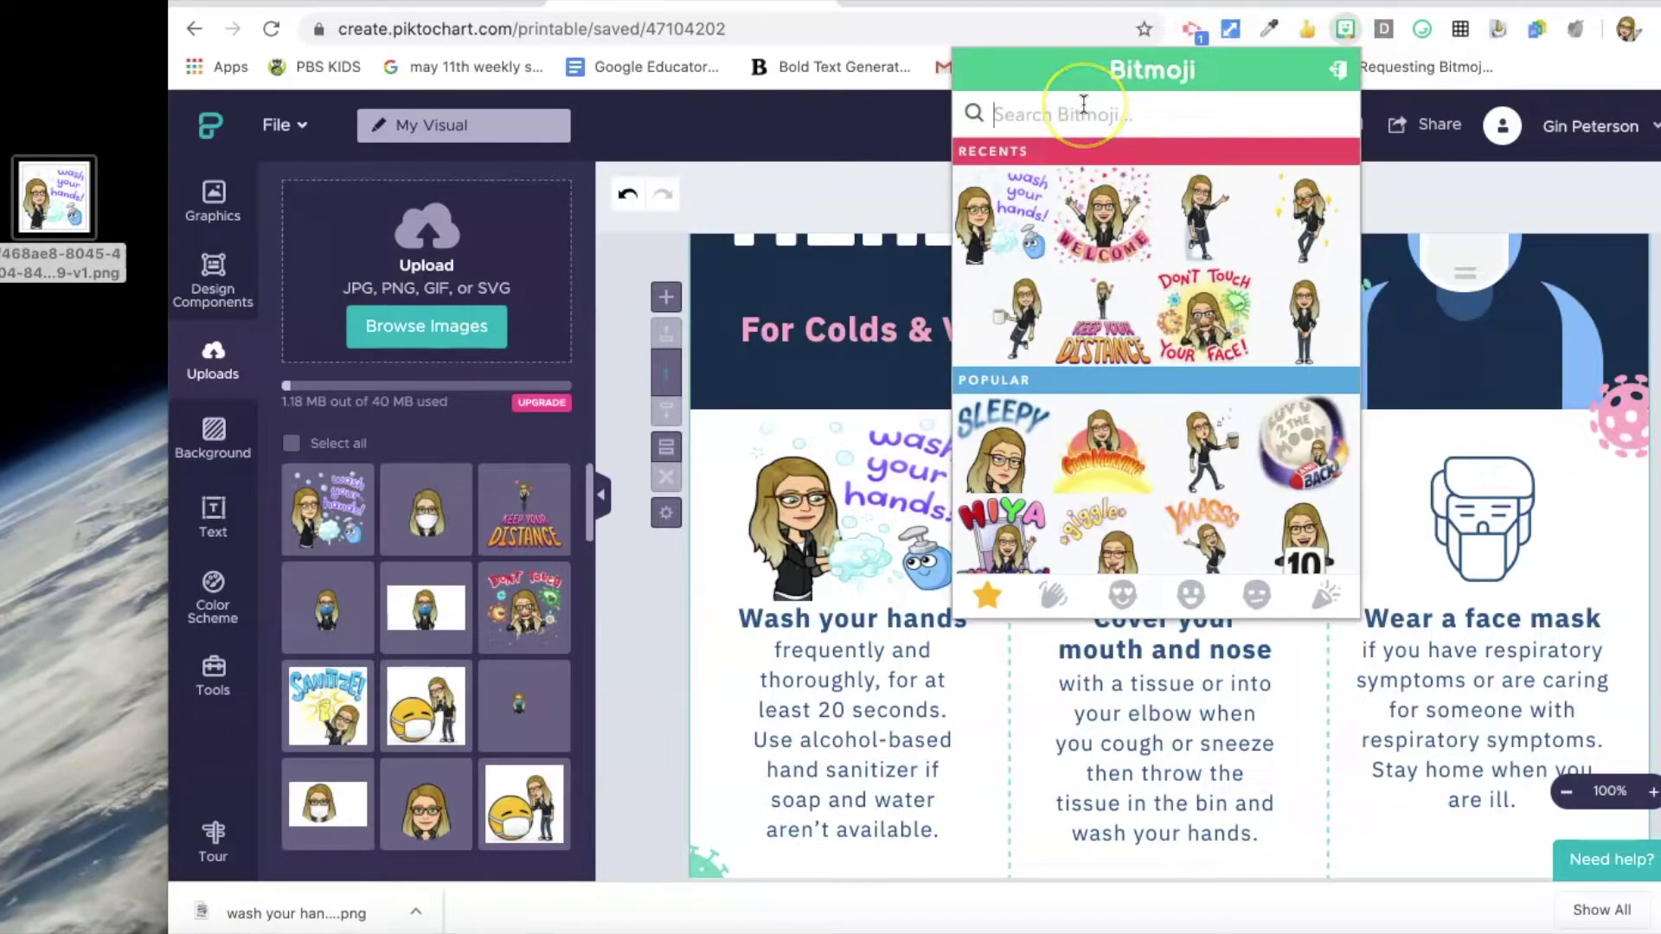
{"action": "type", "text": "sneez"}
{"action": "left_click_drag", "start_coordinate": [1004, 186], "coordinate": [381, 295]}
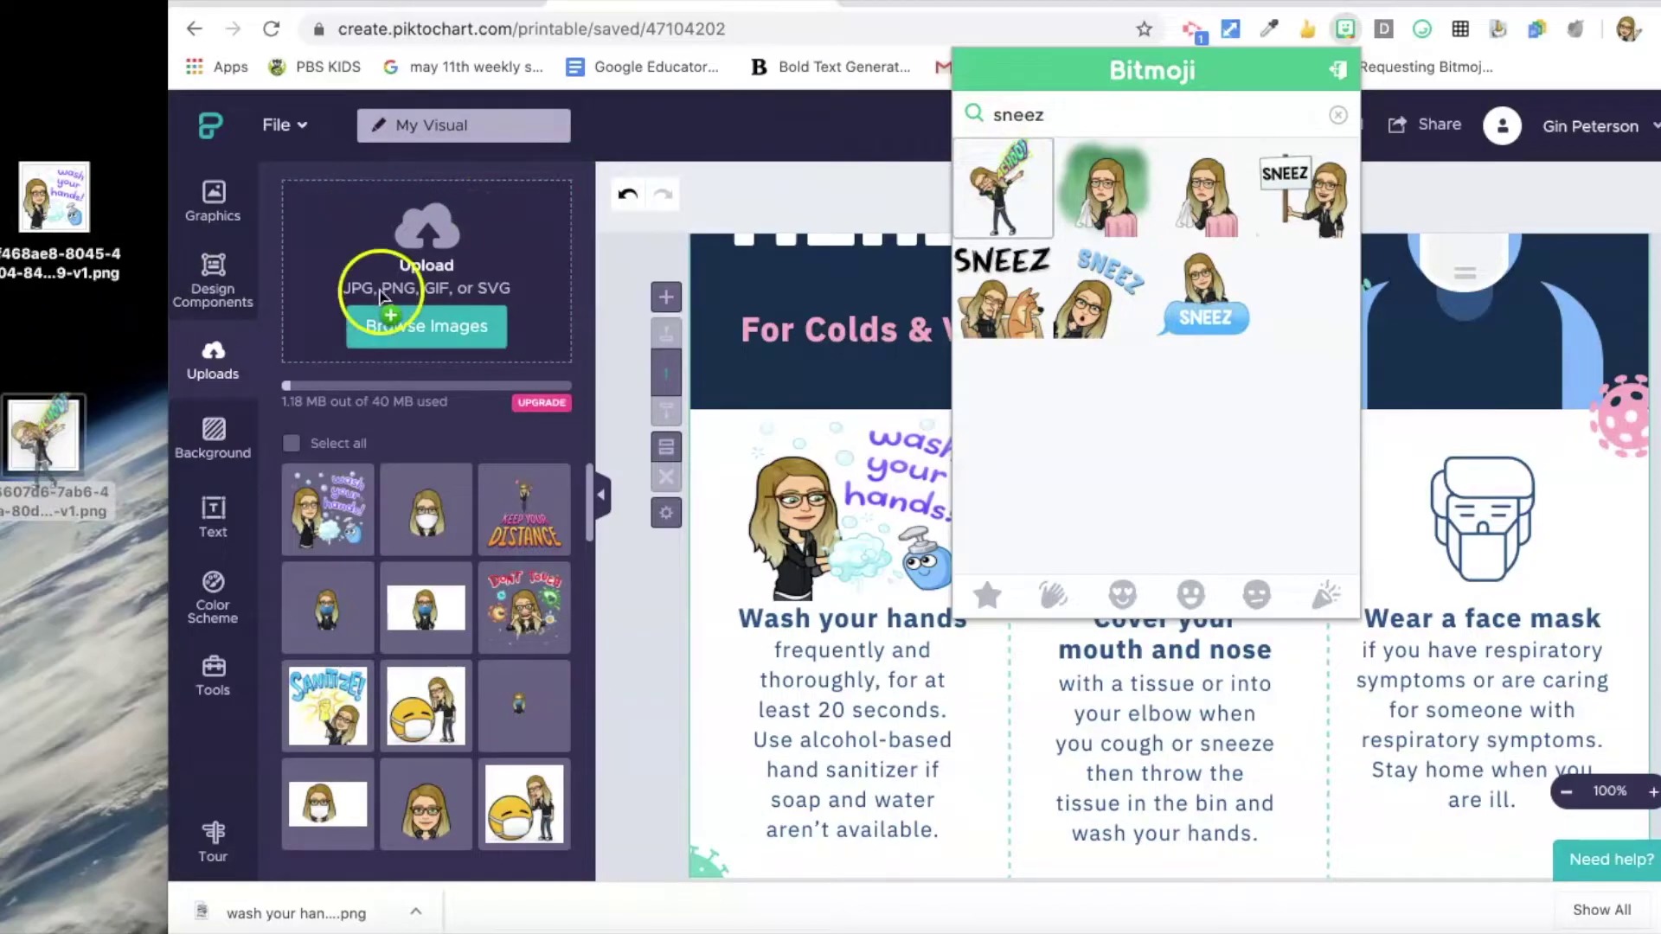
{"action": "left_click", "coordinate": [1070, 683]}
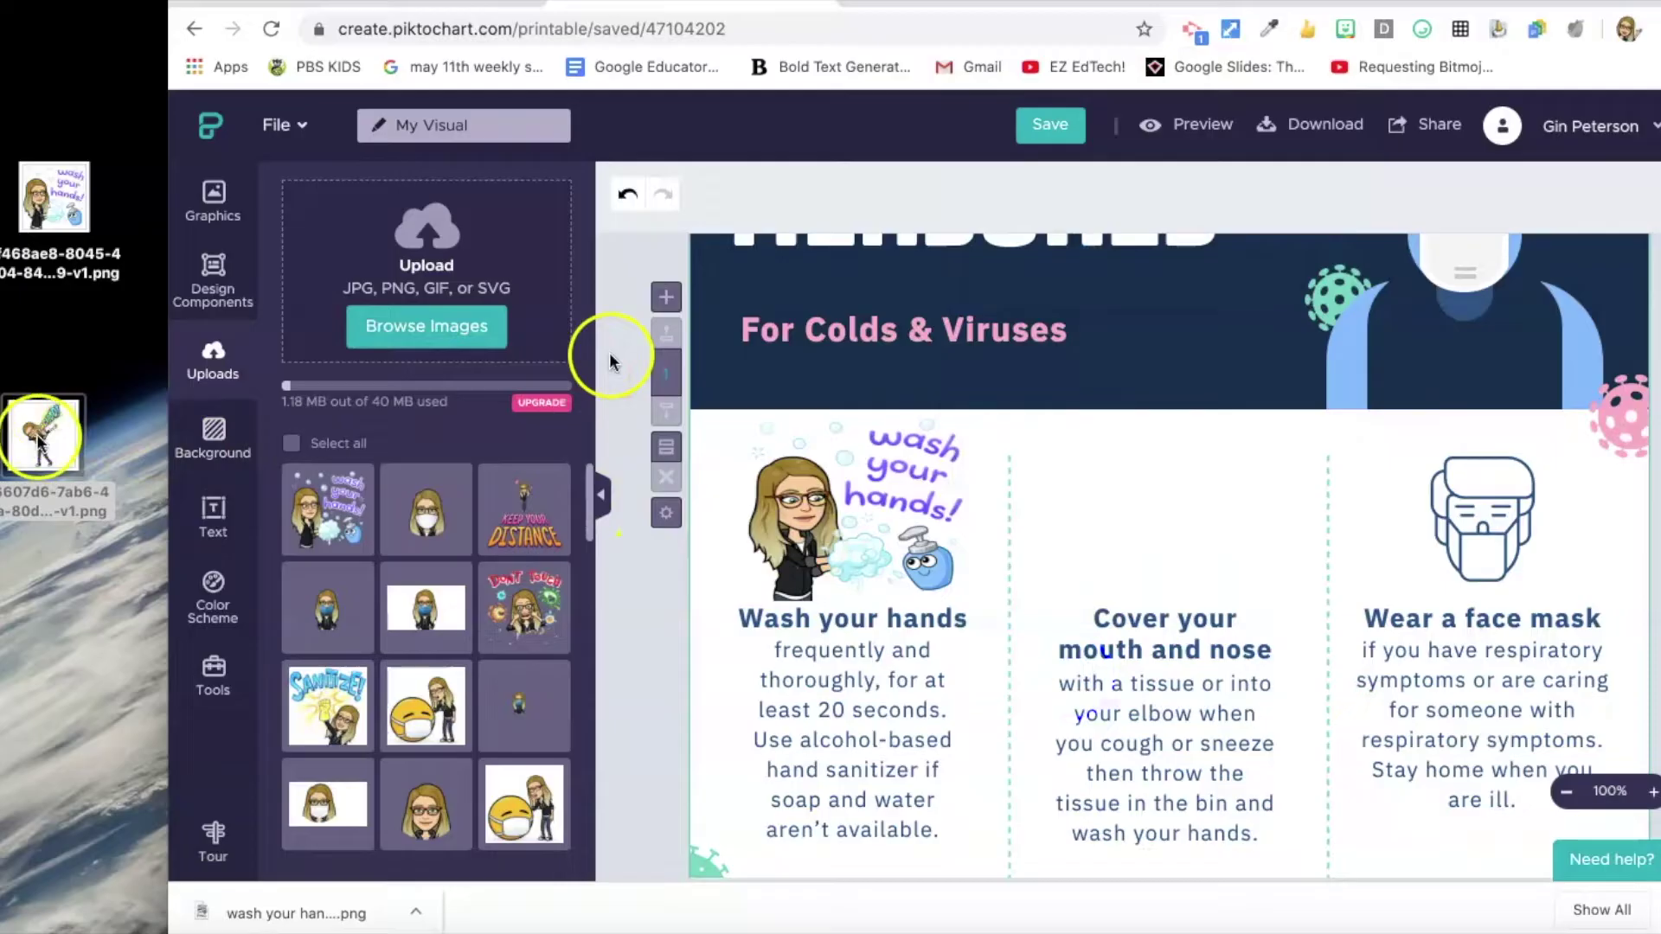
- Add the desktop "Achoo!" sticker to the poster, shrink it and place it above the "Cover your mouth and nose" heading
{"action": "left_click_drag", "start_coordinate": [609, 362], "coordinate": [1146, 517]}
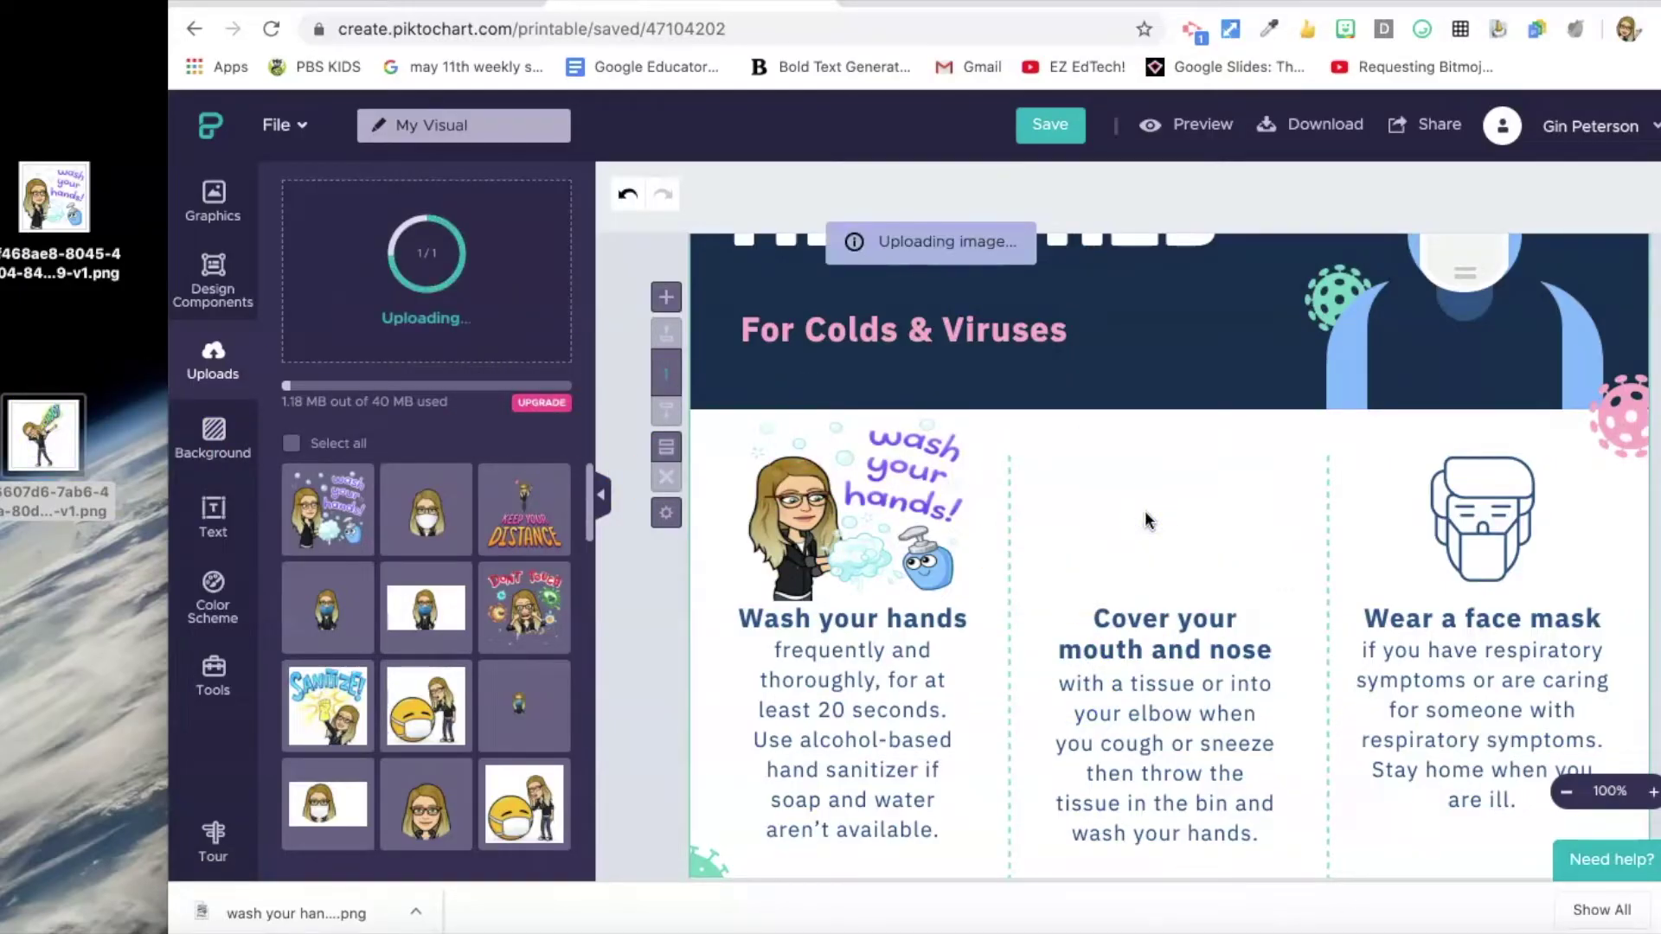
{"action": "left_click_drag", "start_coordinate": [932, 348], "coordinate": [1122, 522]}
{"action": "left_click_drag", "start_coordinate": [1165, 585], "coordinate": [1186, 595]}
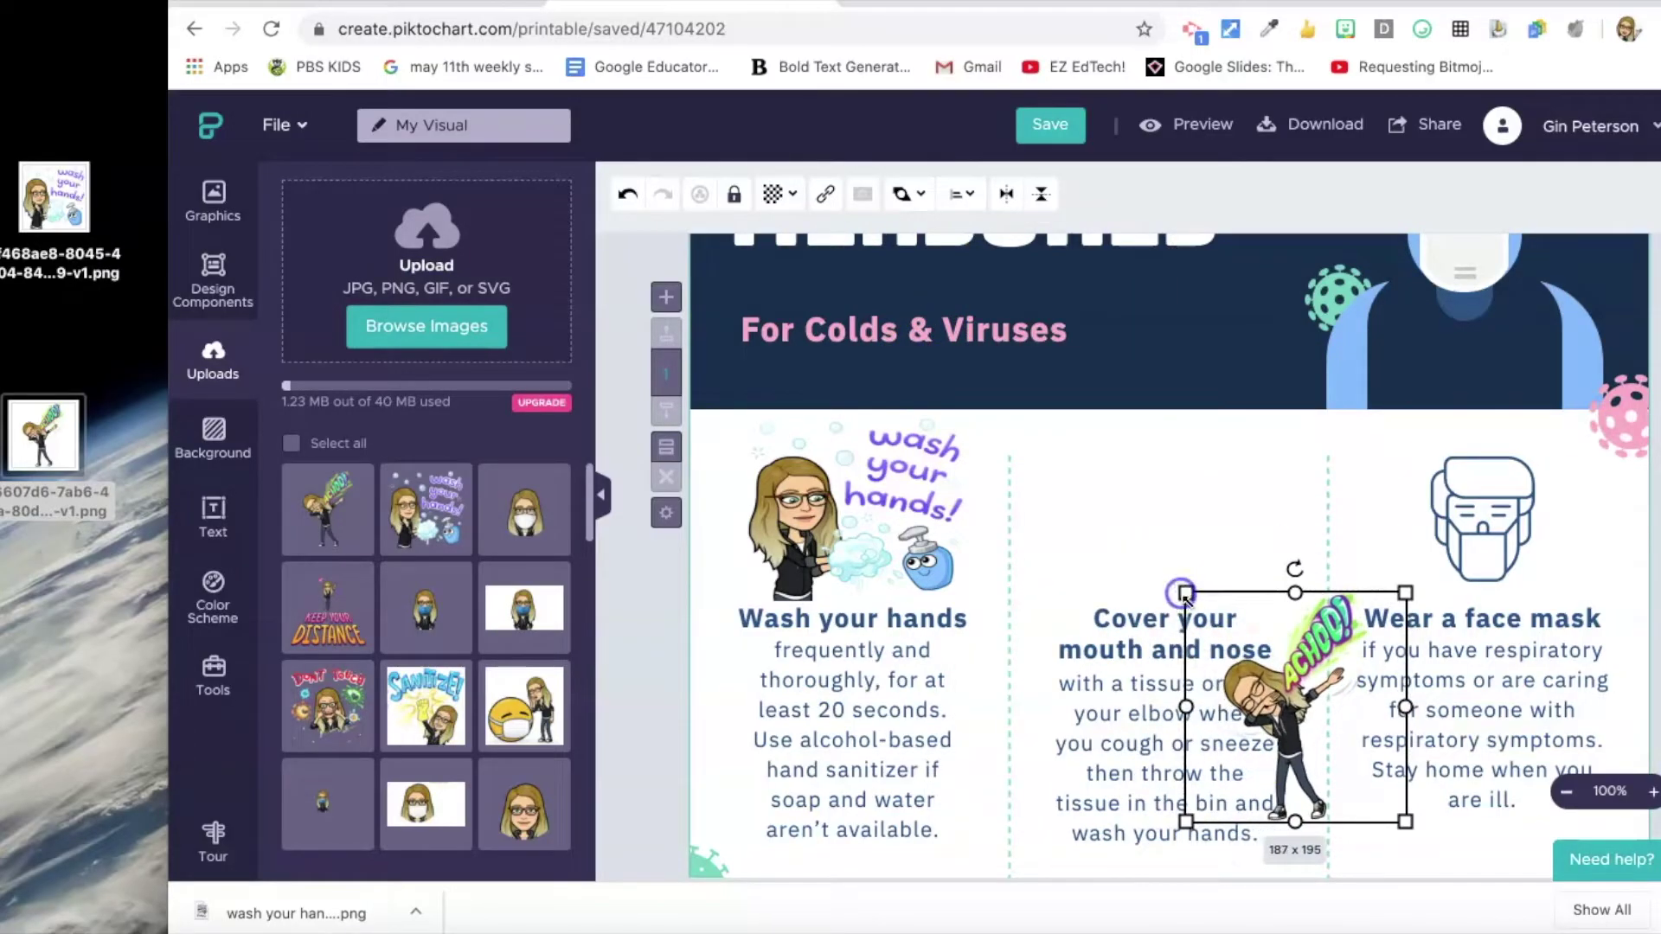
{"action": "left_click_drag", "start_coordinate": [1271, 742], "coordinate": [1146, 537]}
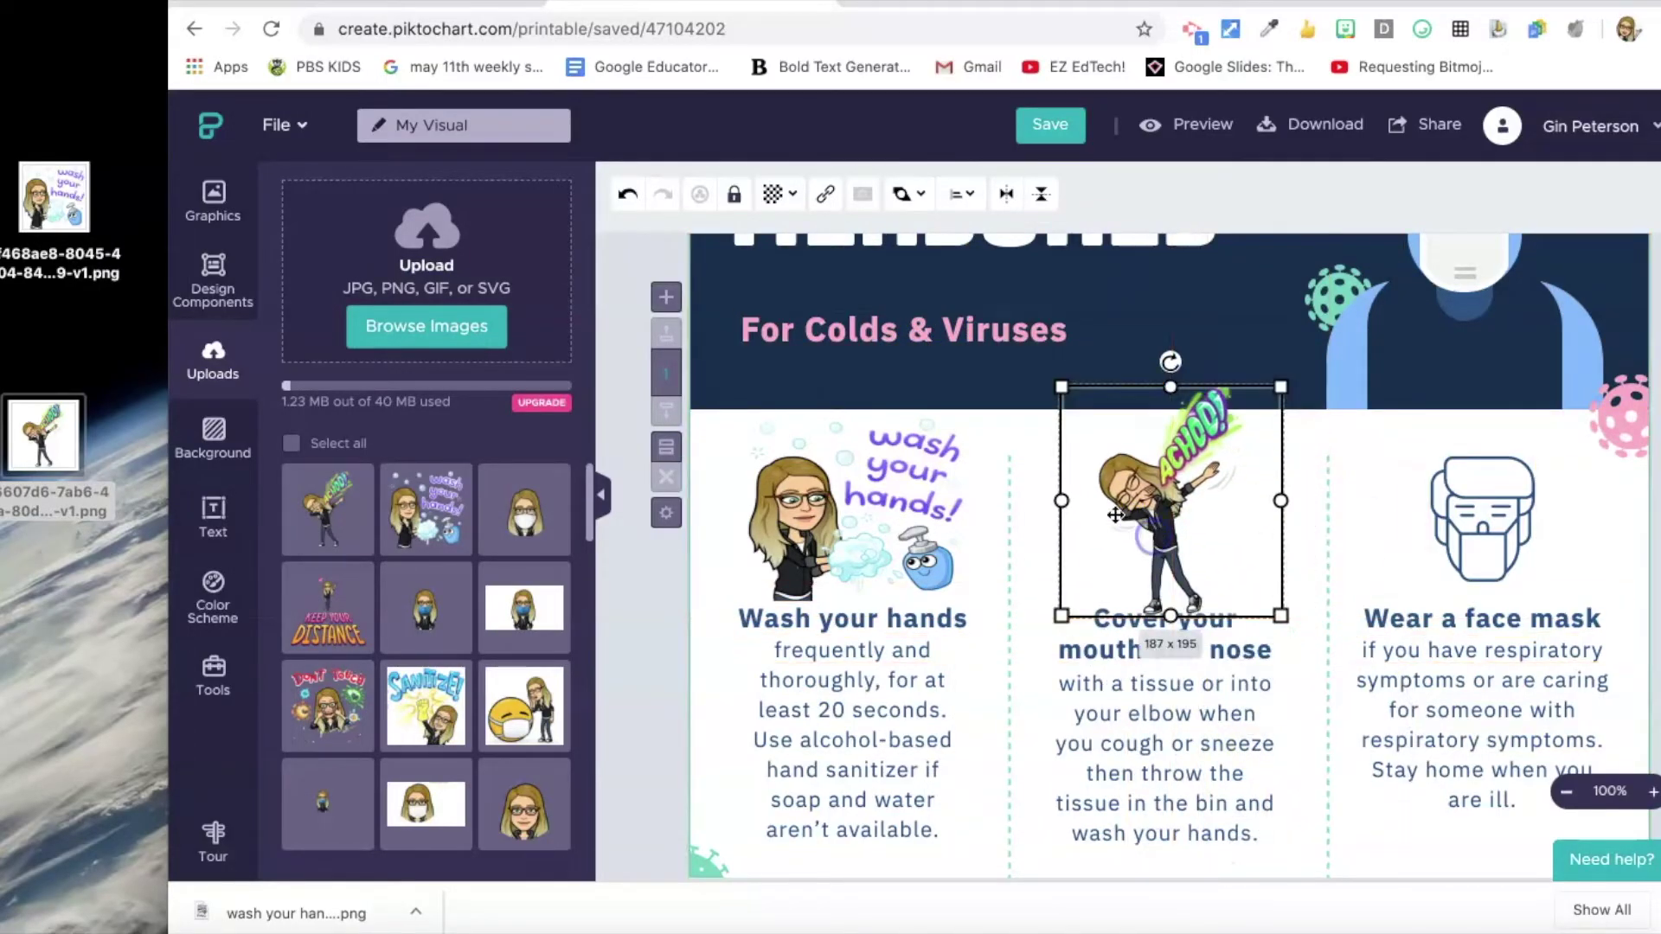
{"action": "left_click_drag", "start_coordinate": [1061, 385], "coordinate": [1098, 432]}
{"action": "left_click_drag", "start_coordinate": [1174, 536], "coordinate": [1149, 523]}
{"action": "left_click", "coordinate": [1292, 598]}
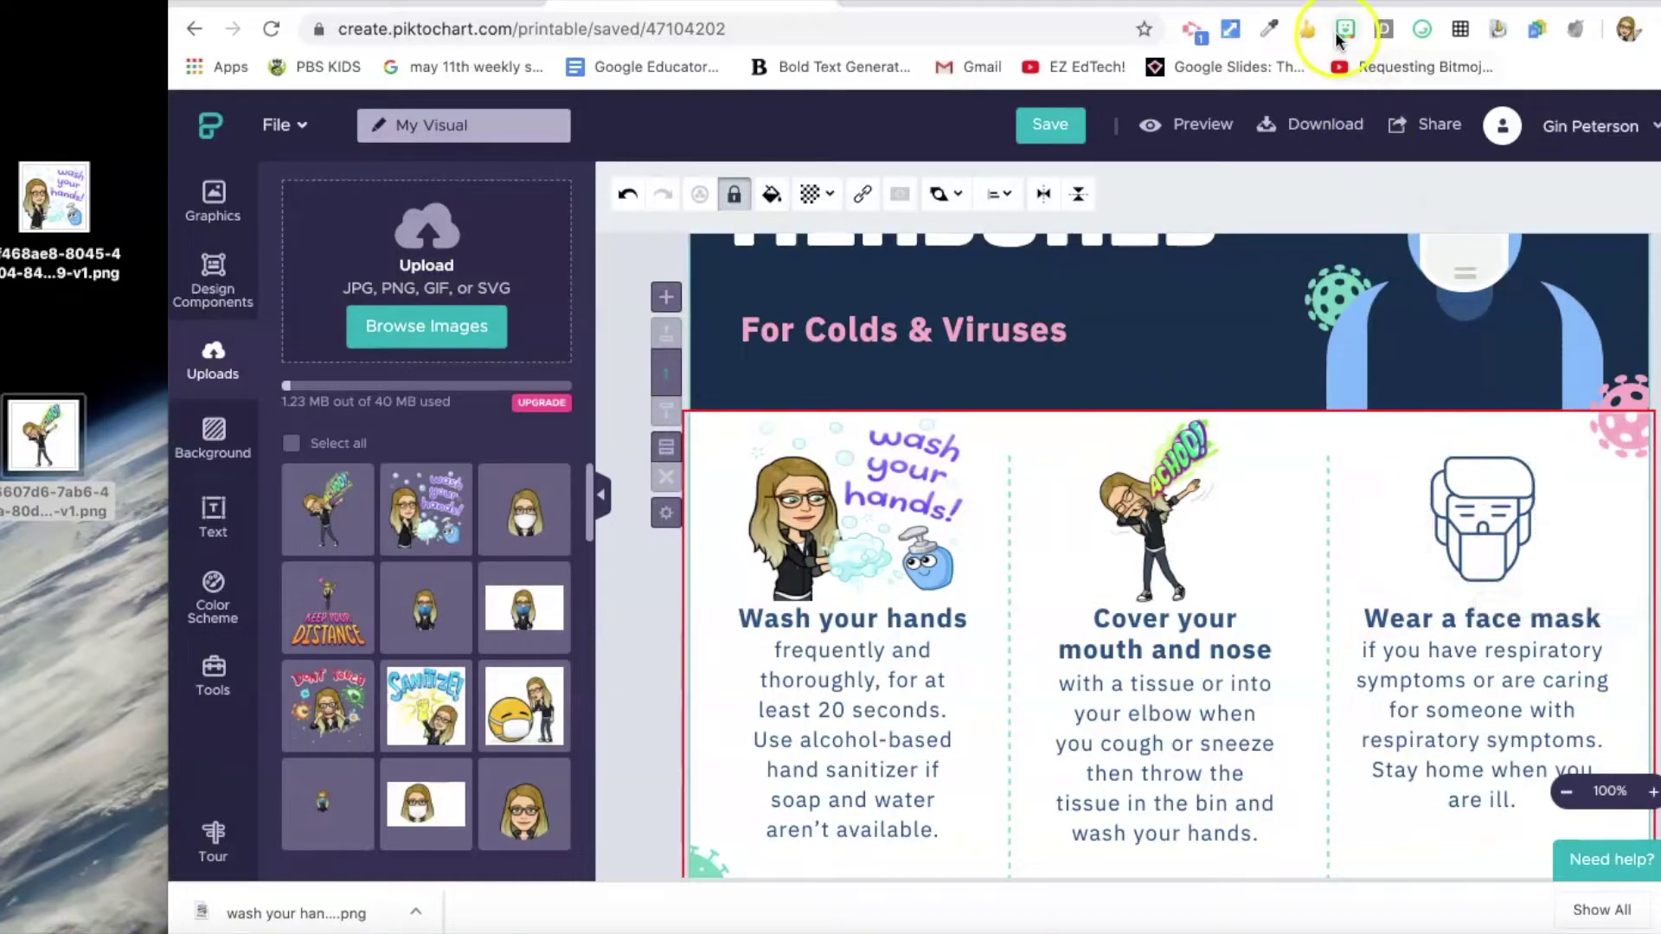
- Search the Bitmoji extension for "mask" stickers, look over the choices and close it
{"action": "left_click", "coordinate": [1340, 31]}
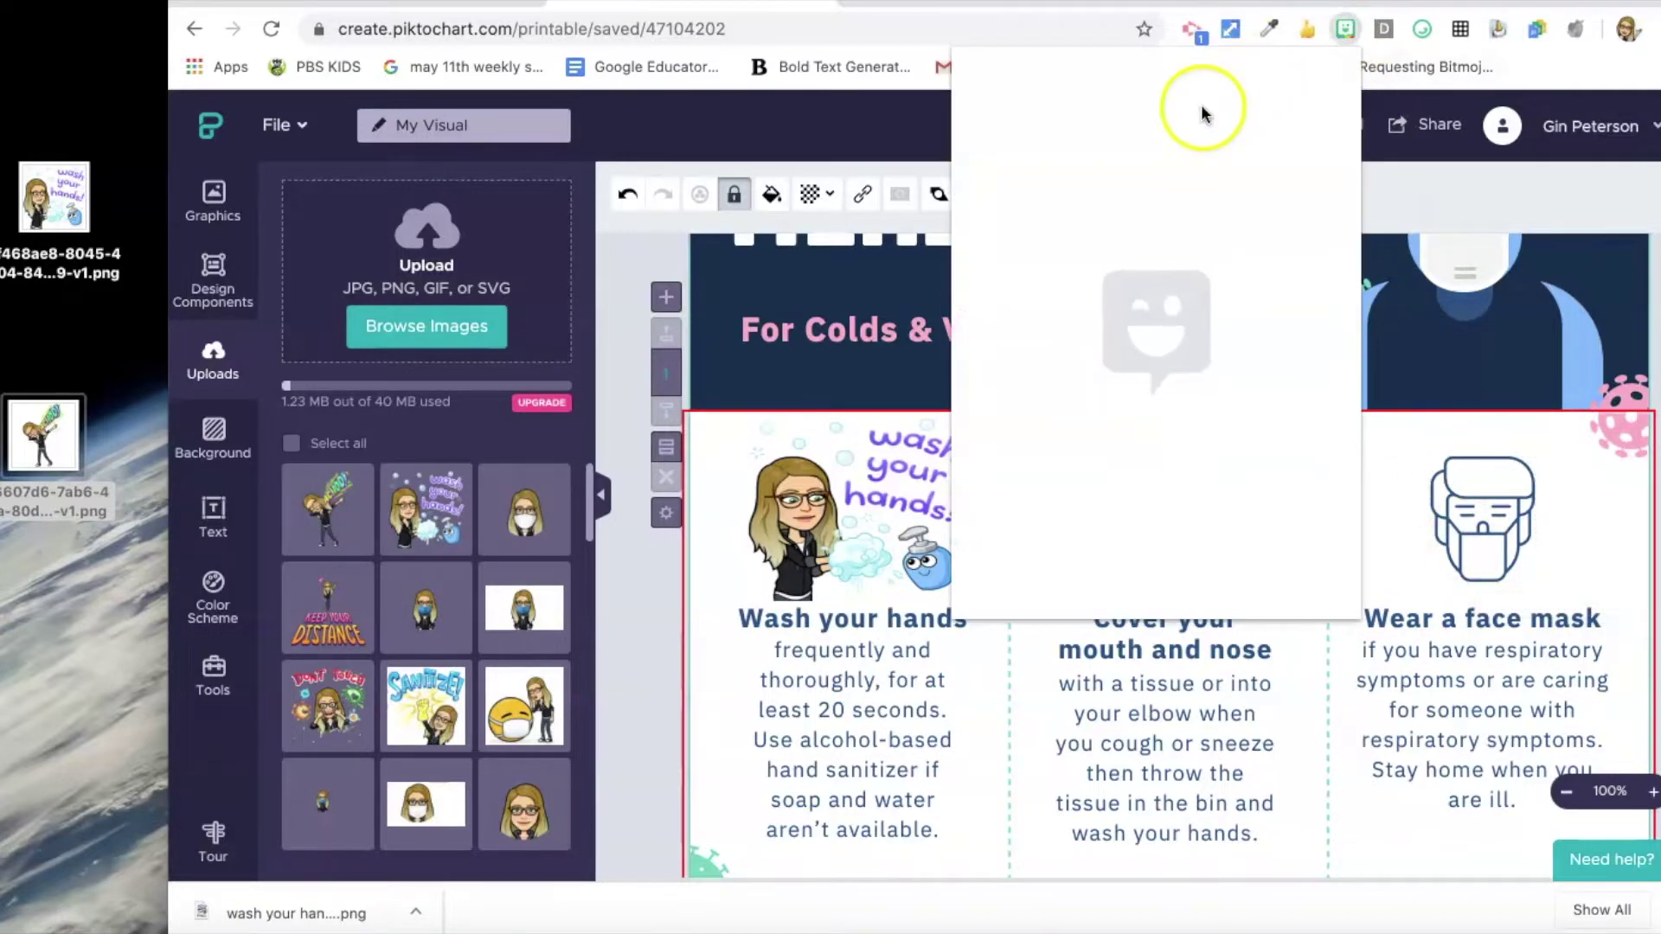
{"action": "type", "text": "mask"}
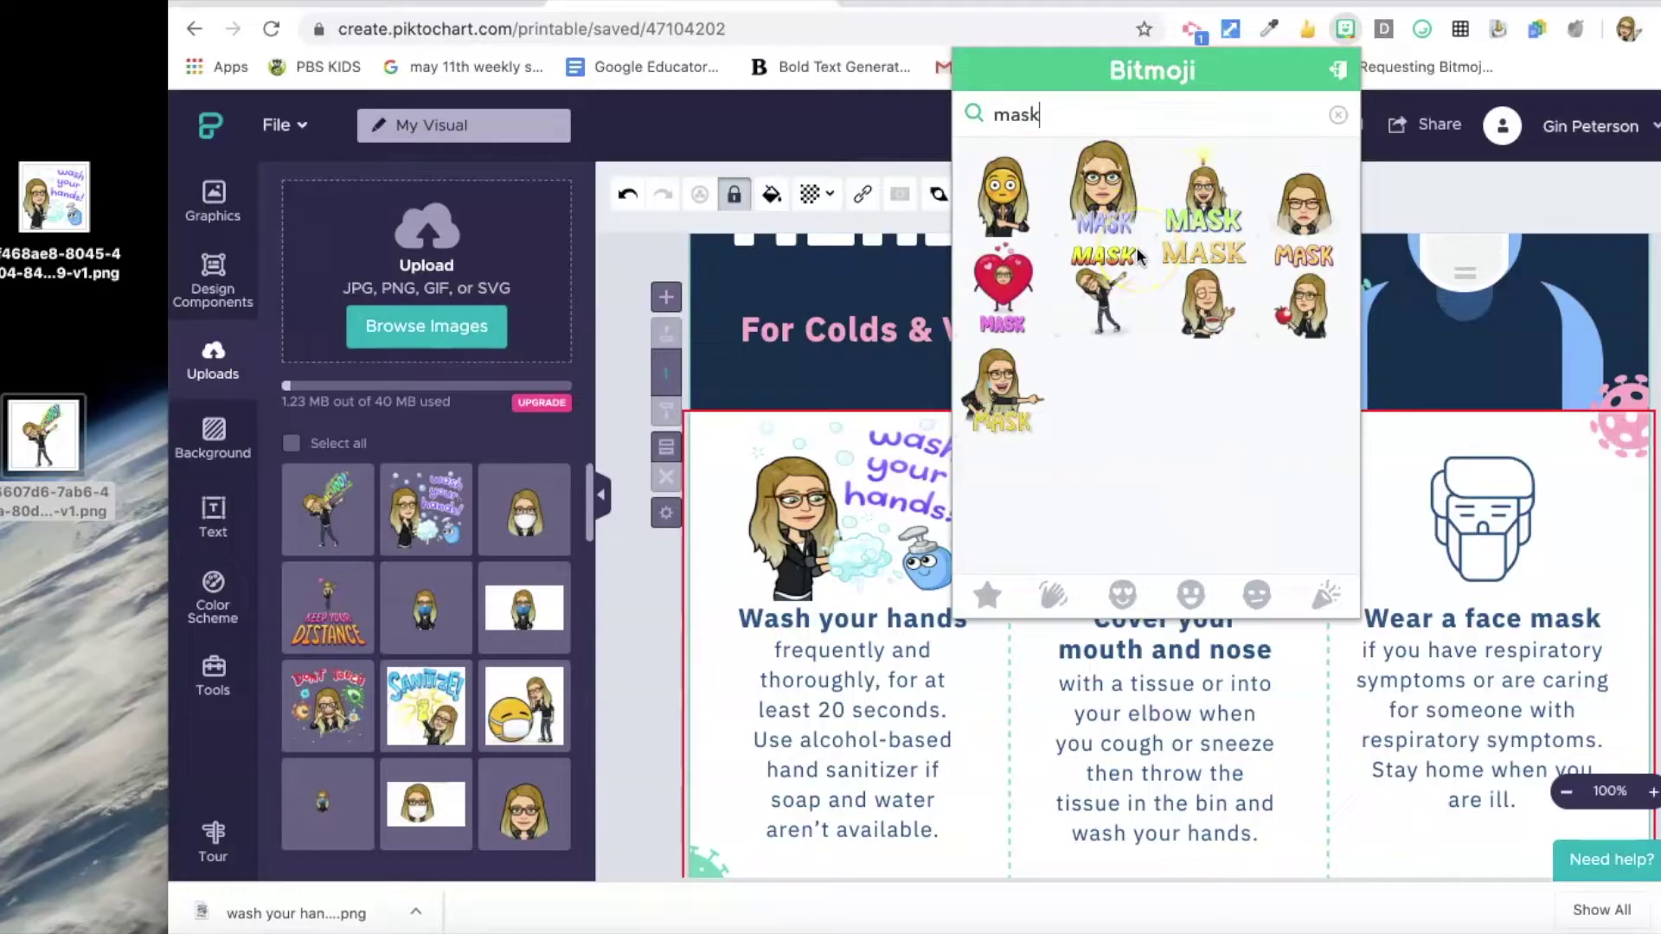
{"action": "left_click", "coordinate": [1393, 500]}
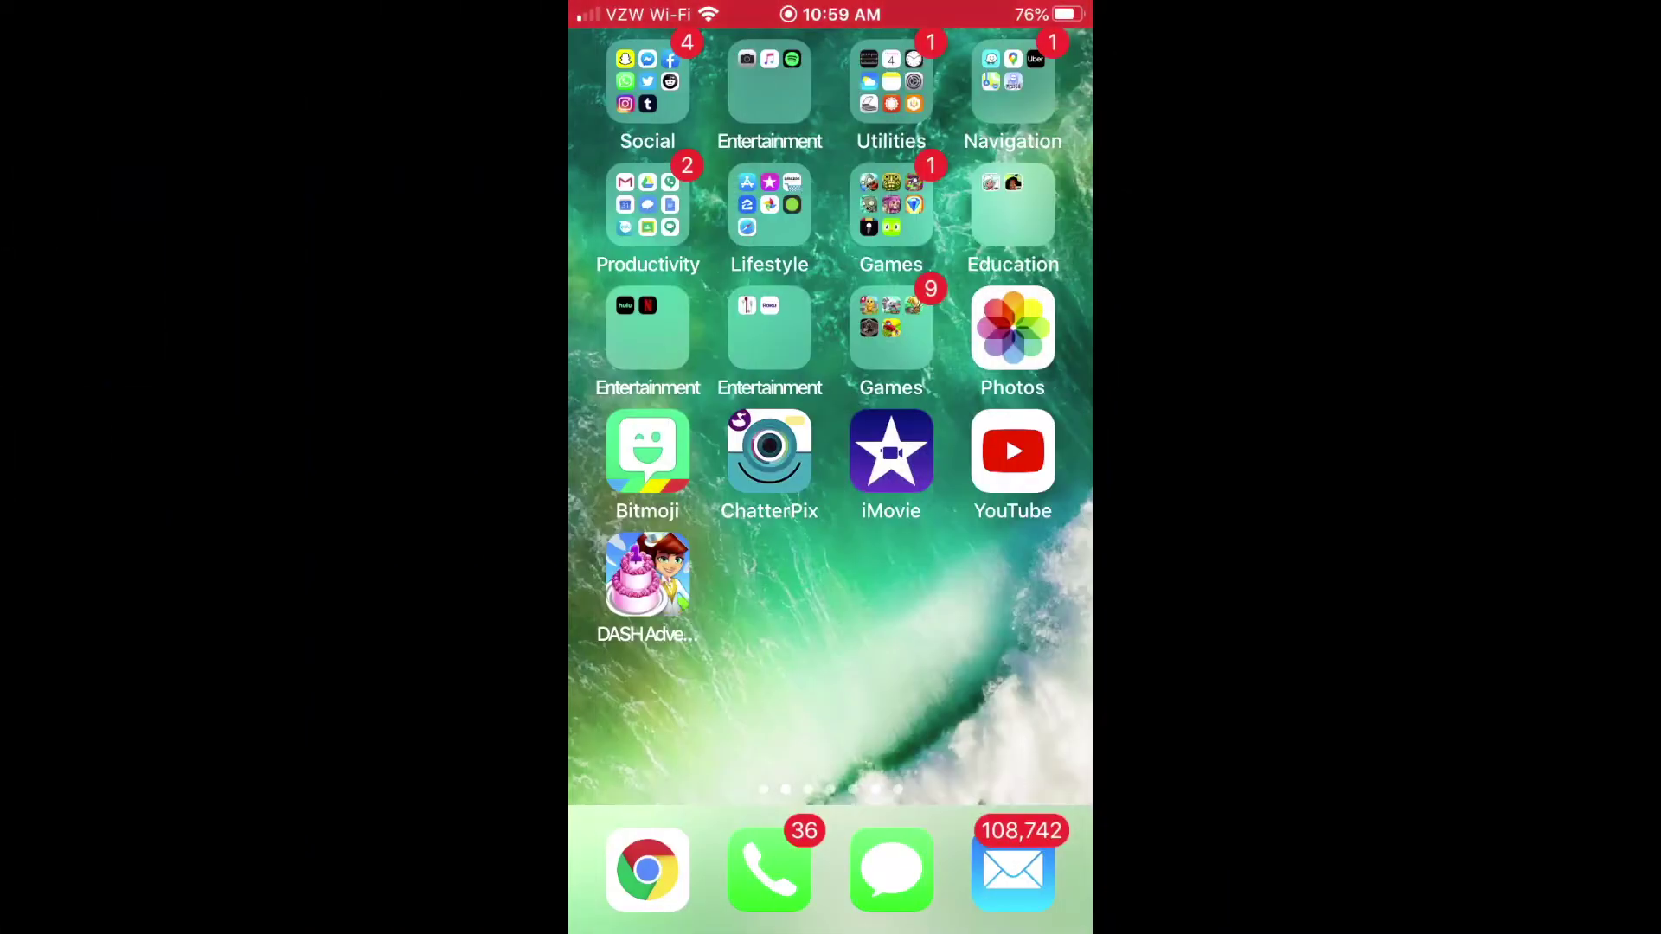
- In the Bitmoji phone app, search for "Mask" and upload the sticker with the masked emoji to Google Drive
{"action": "left_click", "coordinate": [647, 450]}
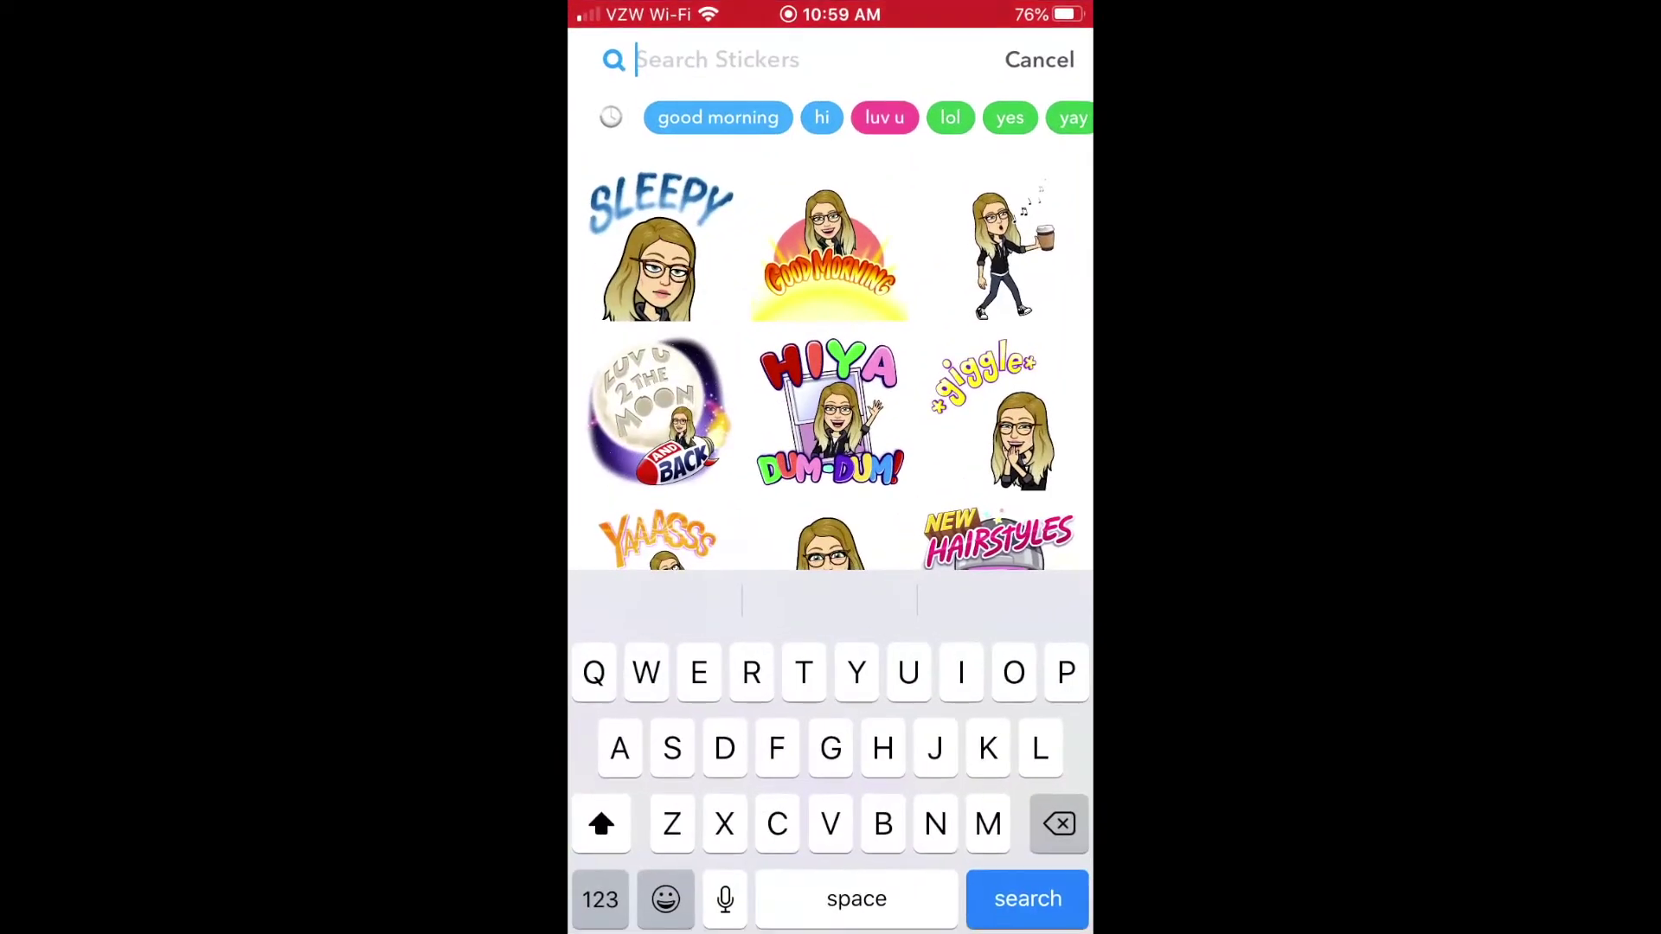
{"action": "type", "text": "Mask"}
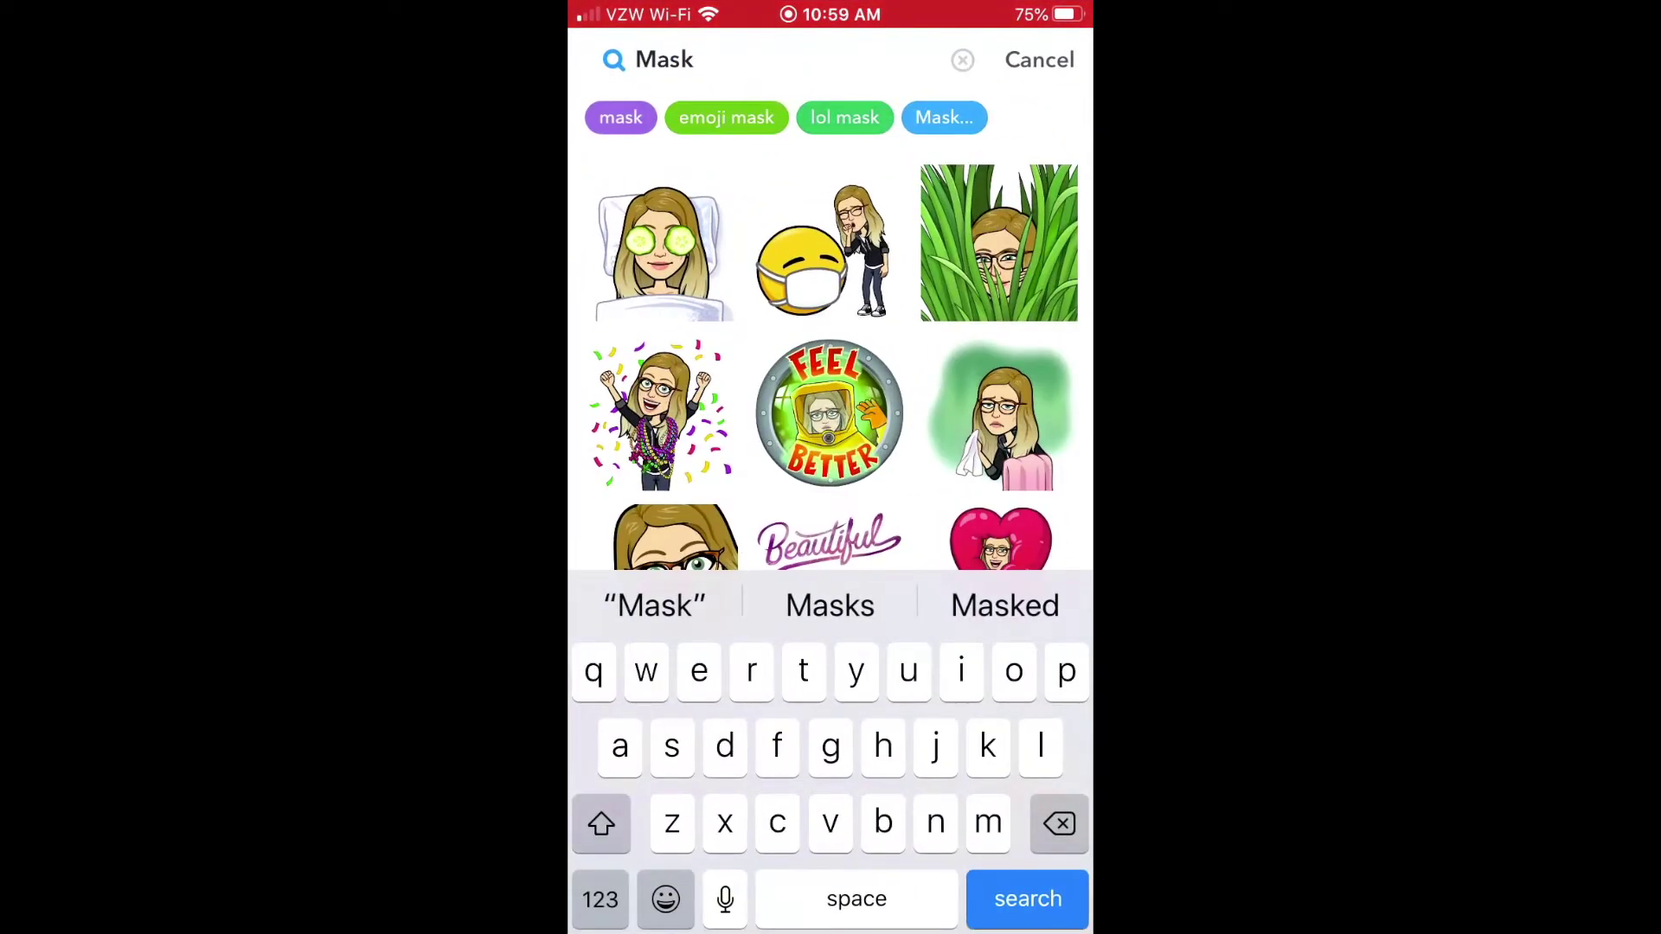
{"action": "left_click", "coordinate": [822, 250]}
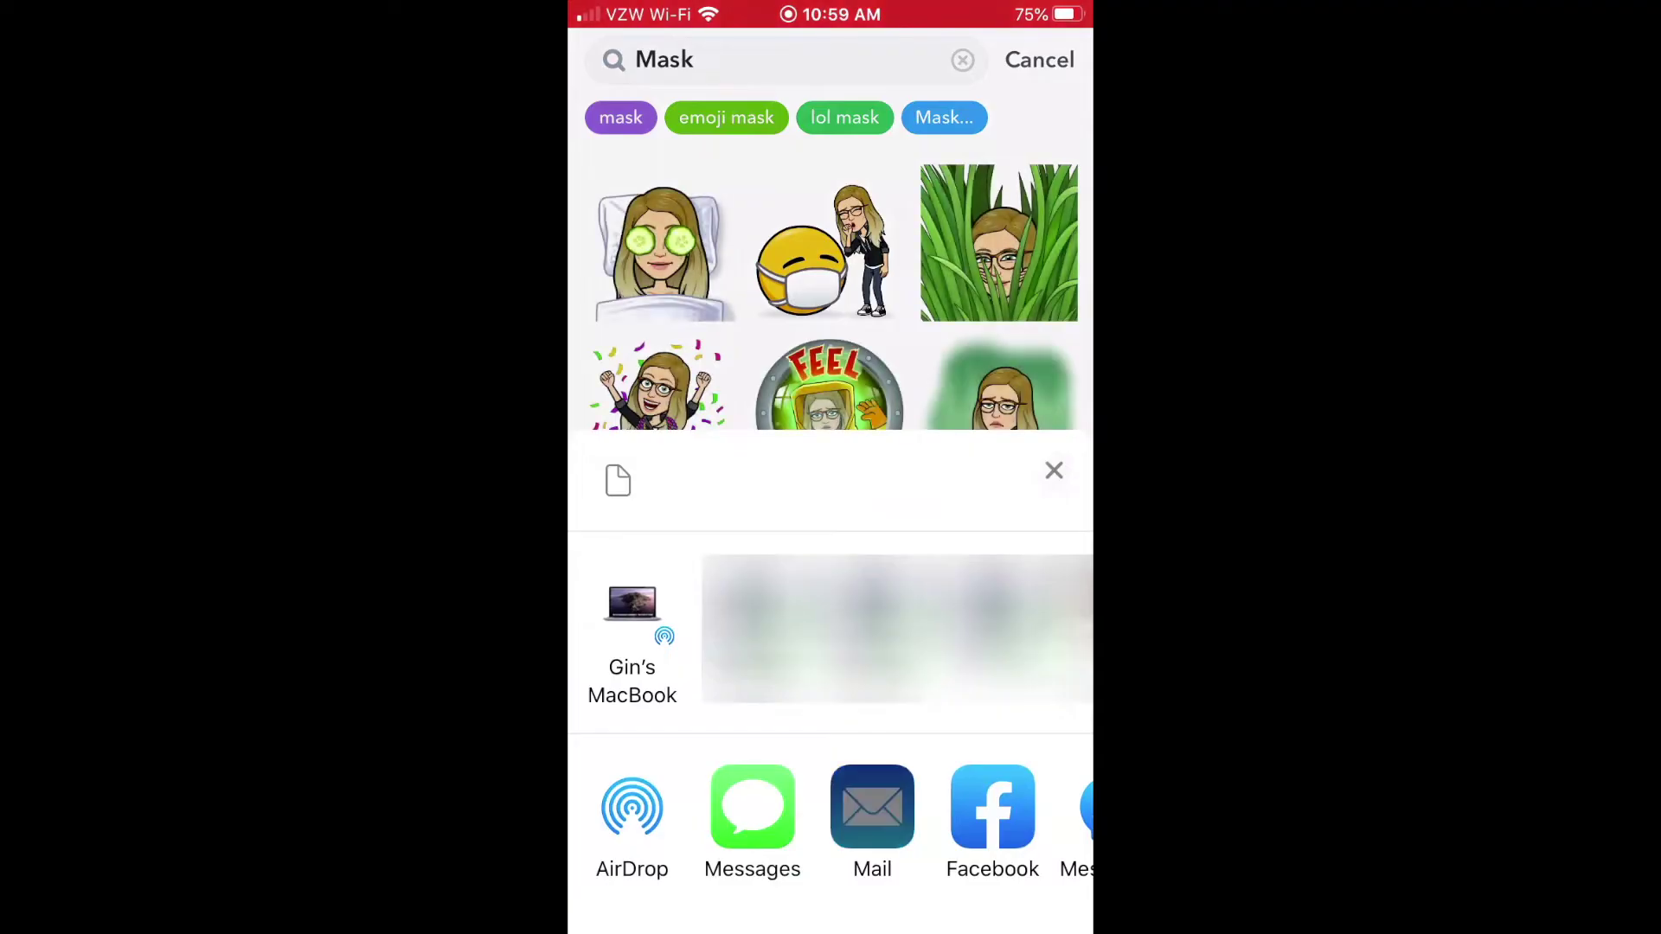
{"action": "scroll", "coordinate": [830, 822], "scroll_direction": "right", "scroll_amount": 10}
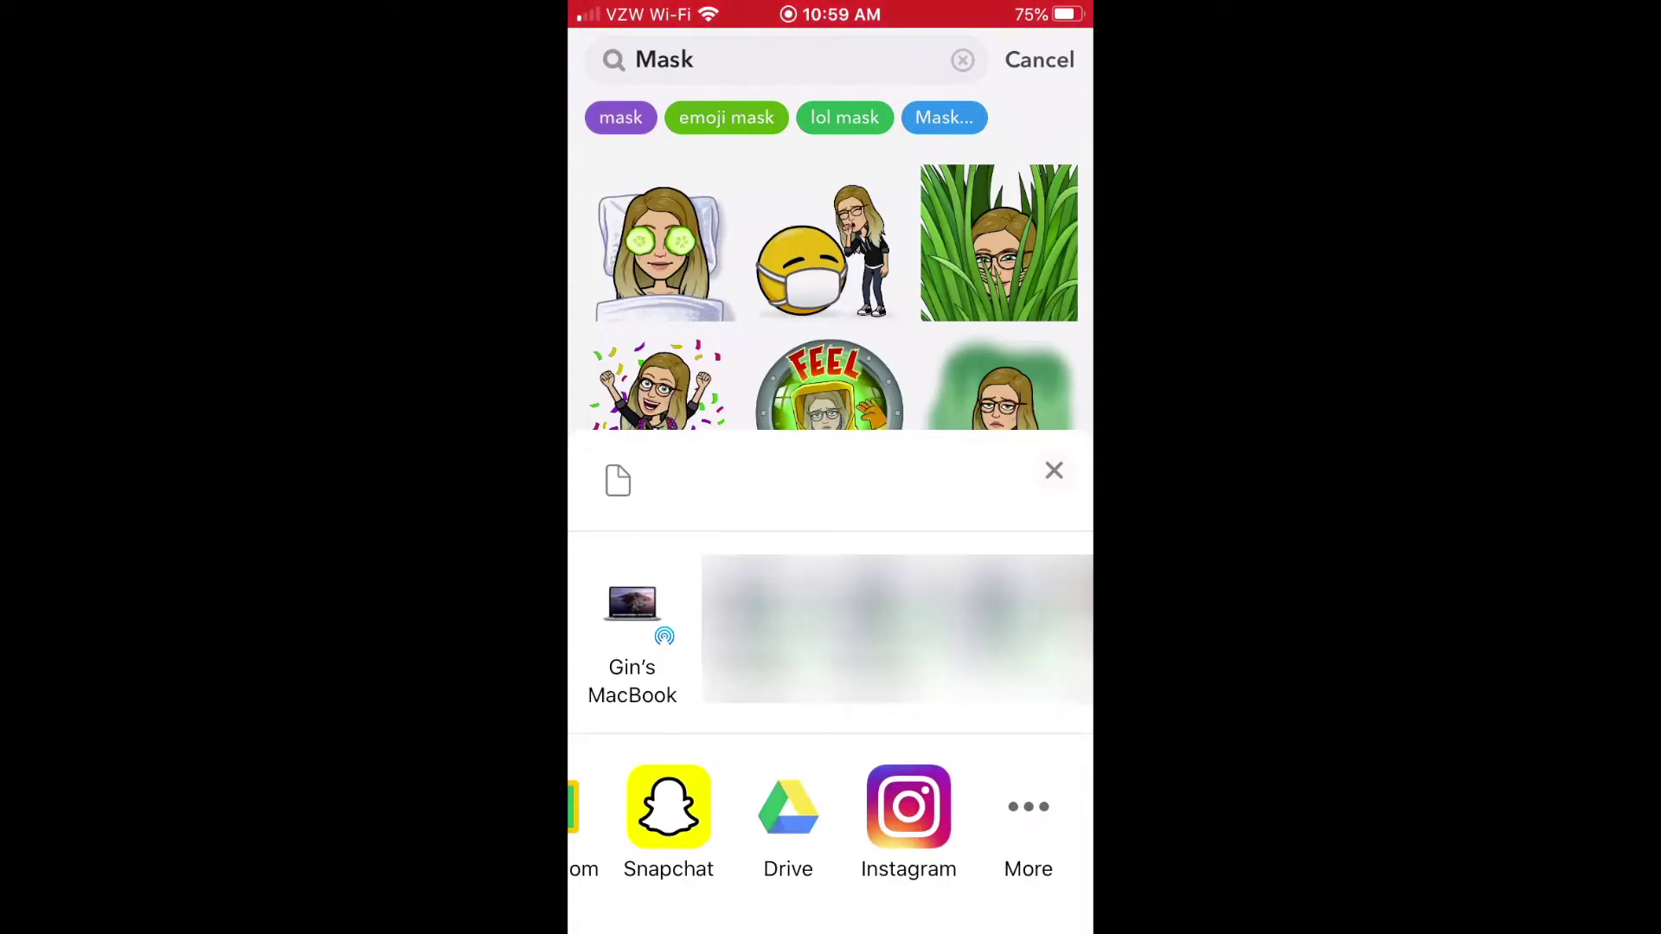
{"action": "left_click", "coordinate": [788, 807]}
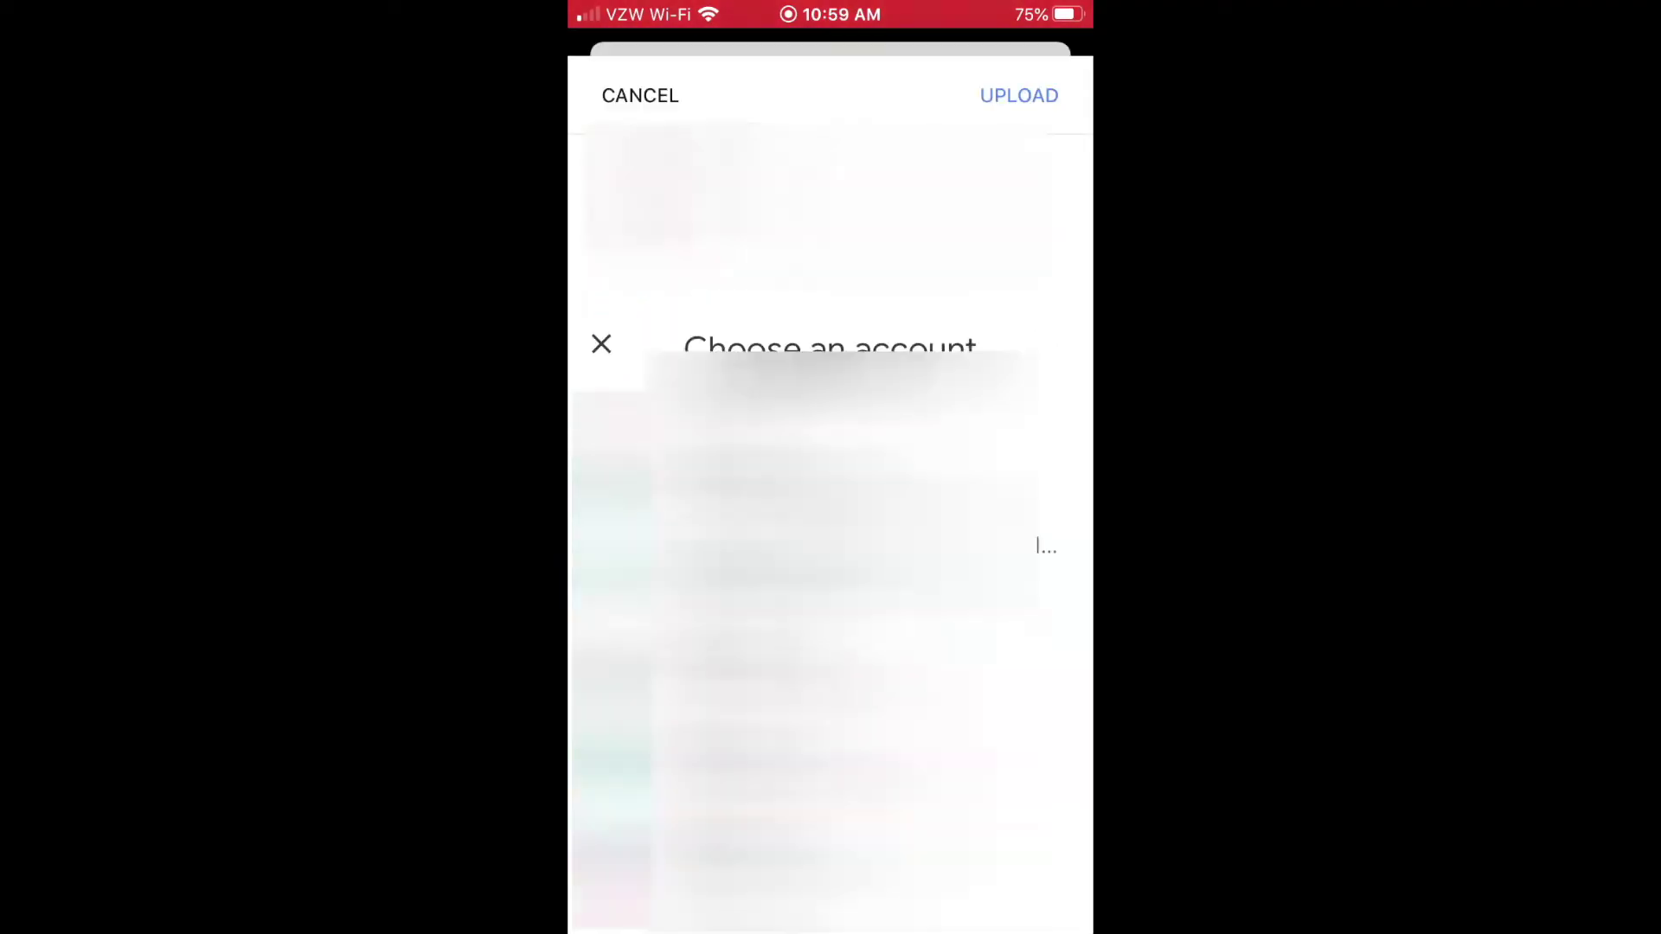
{"action": "left_click", "coordinate": [1019, 95]}
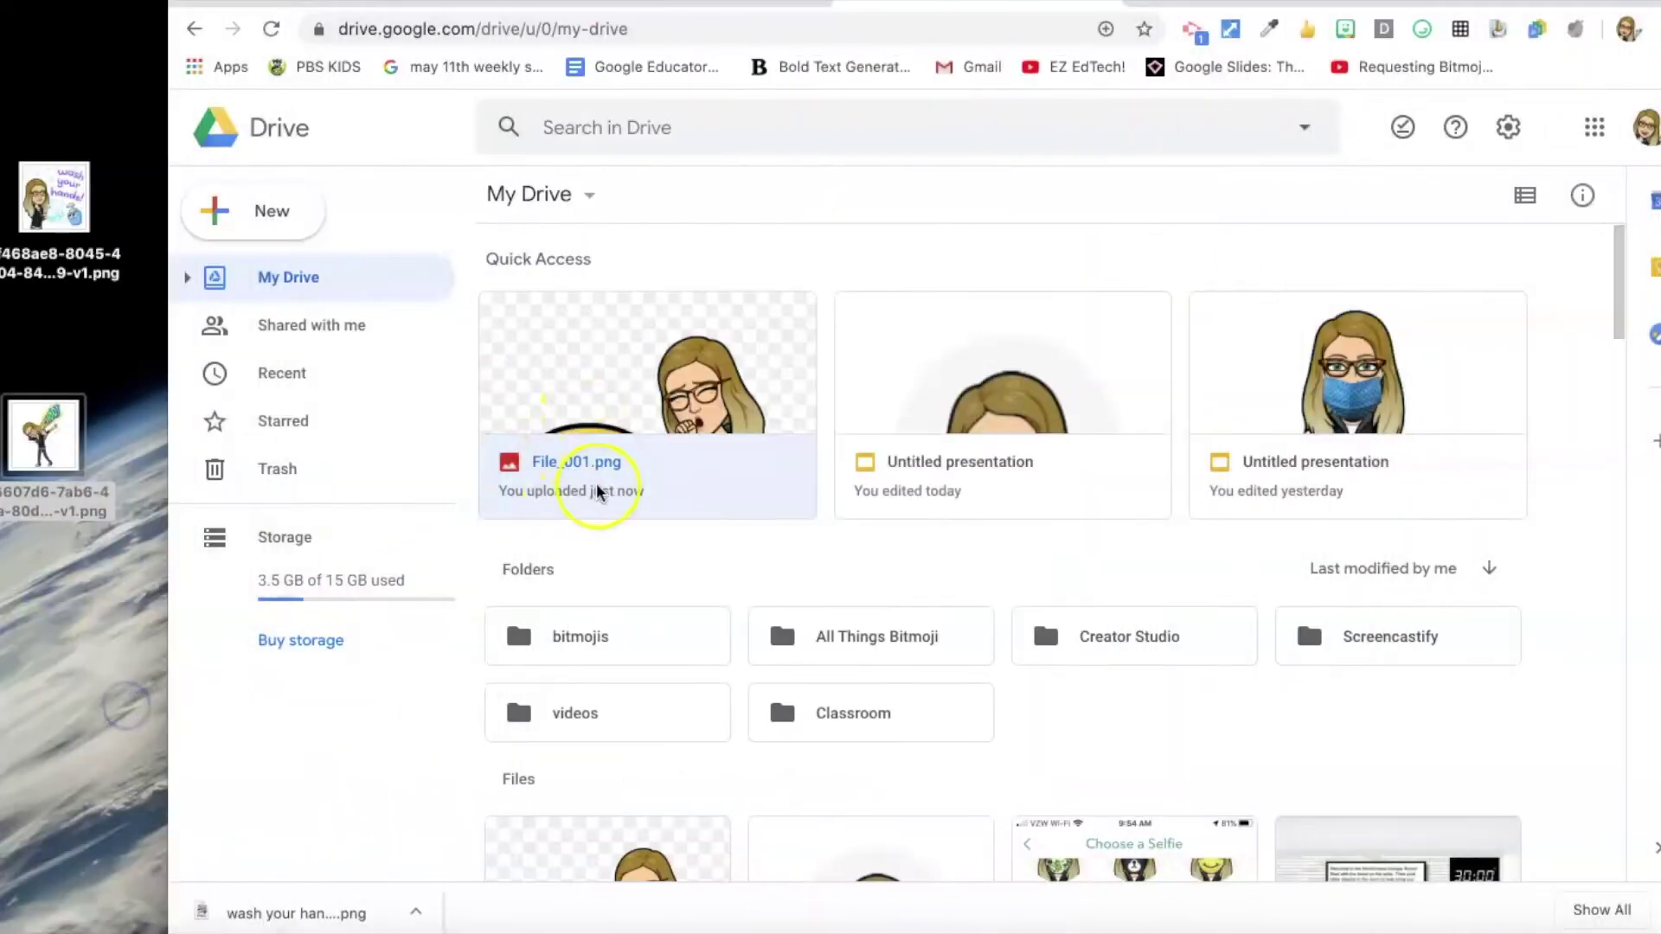
- Download File_001.png from My Drive in Google Drive to the computer
{"action": "right_click", "coordinate": [674, 464]}
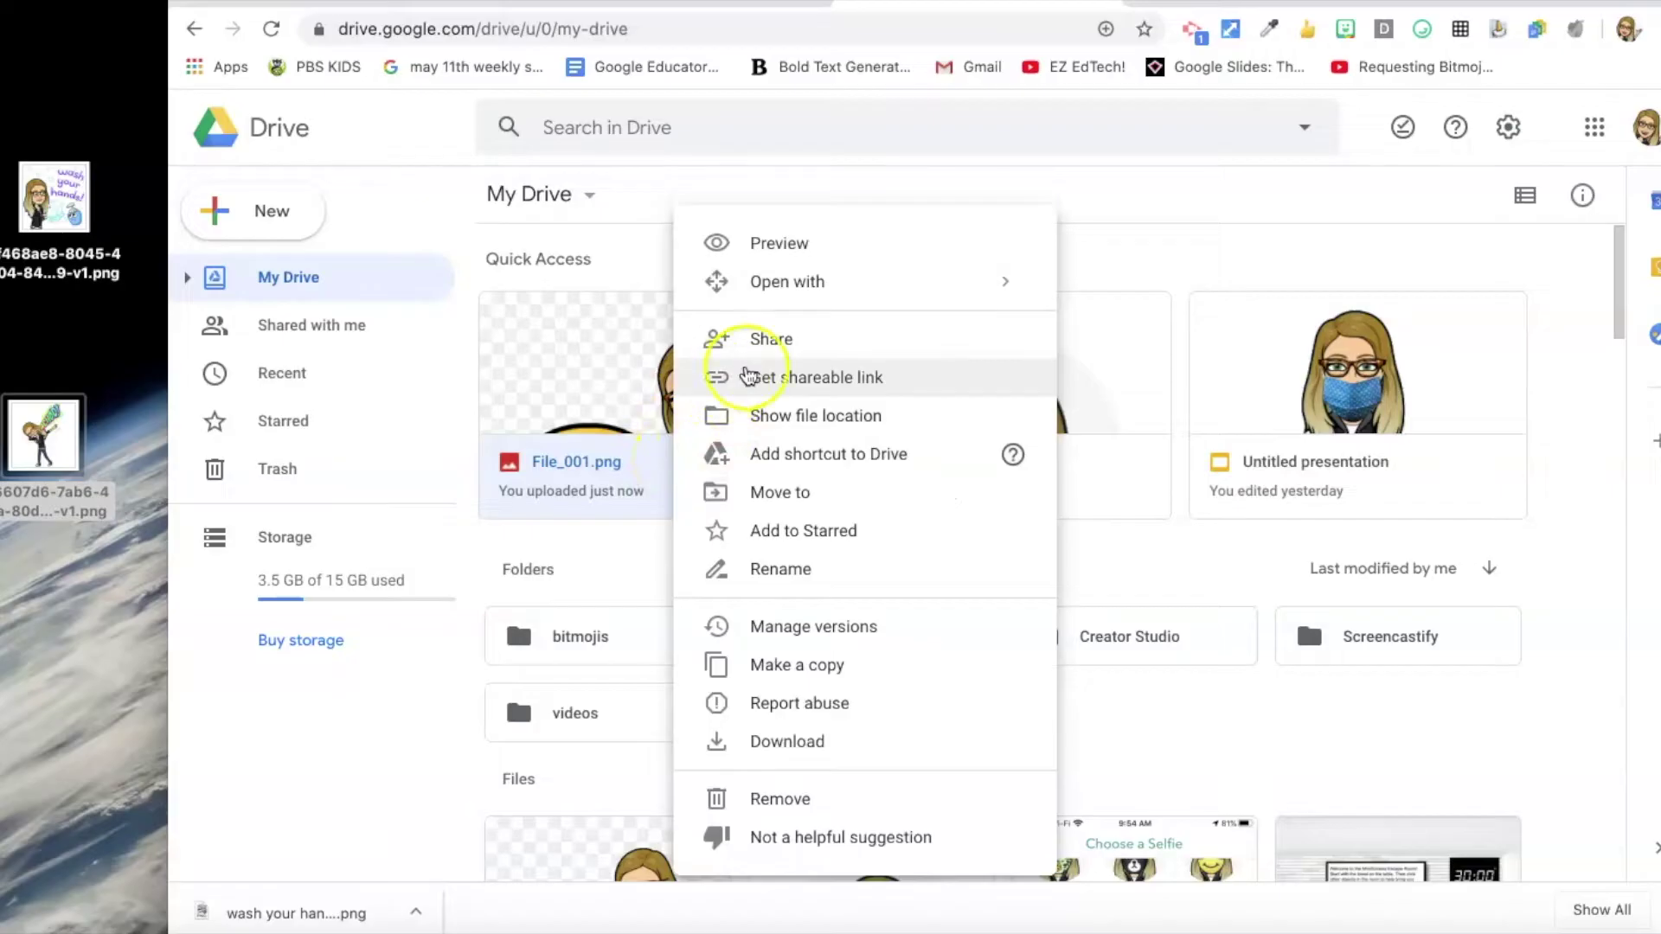
{"action": "left_click", "coordinate": [761, 741]}
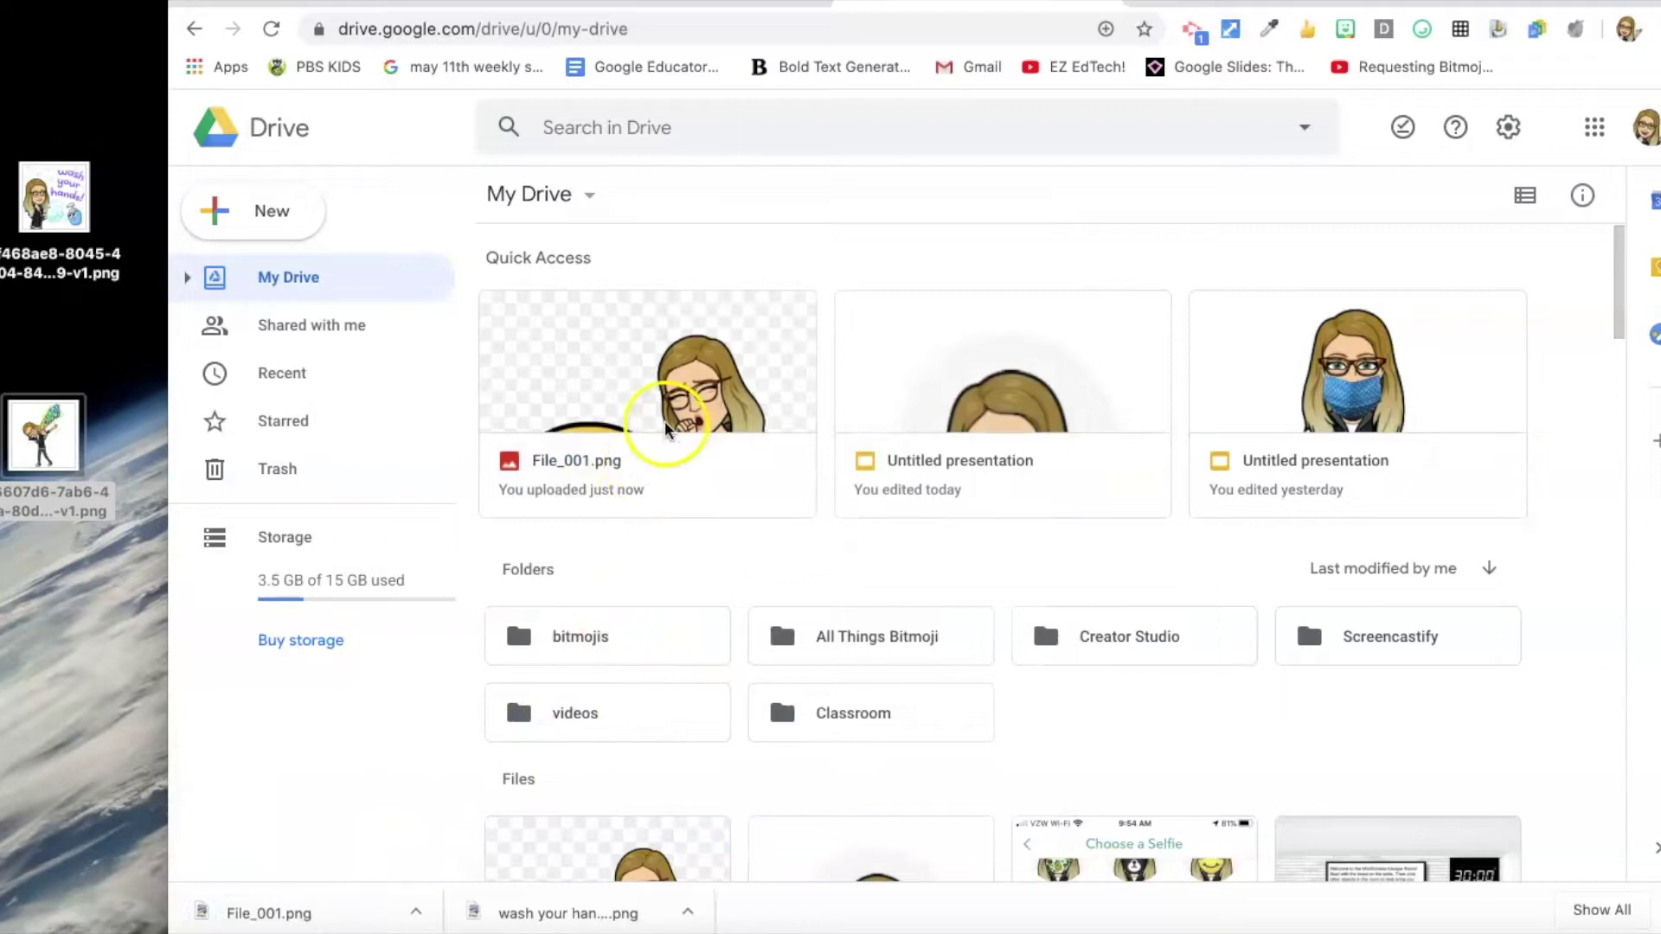
{"action": "scroll", "coordinate": [672, 422], "scroll_direction": "down", "scroll_amount": 2}
{"action": "scroll", "coordinate": [671, 419], "scroll_direction": "up", "scroll_amount": 2}
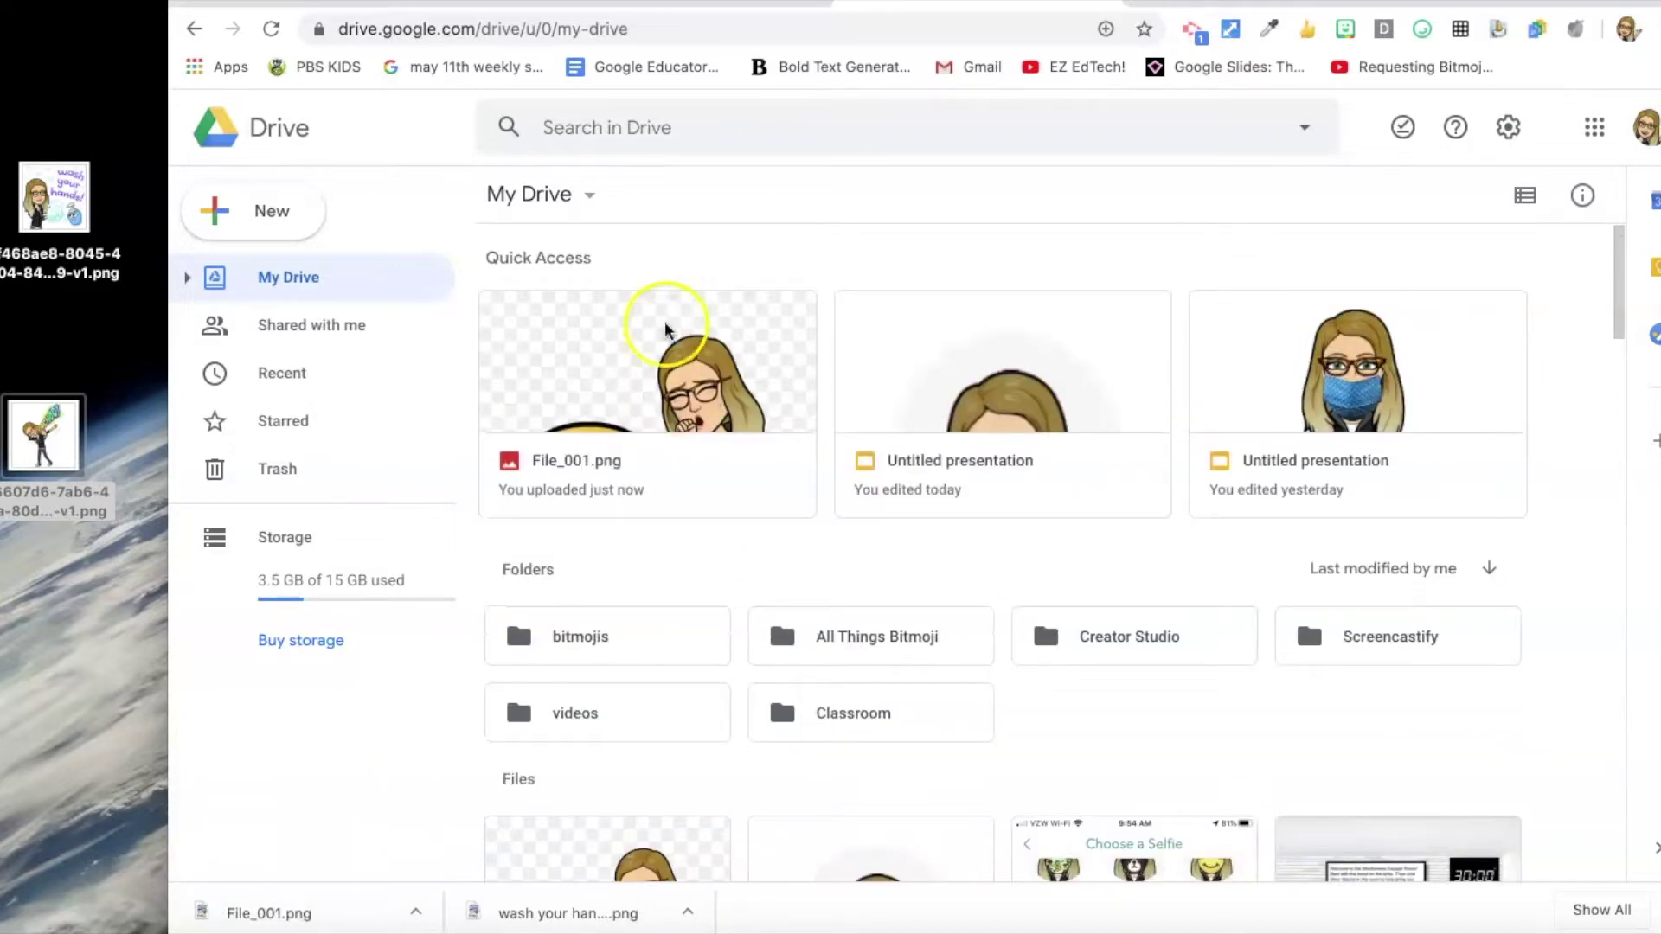
- Return to the poster, show the Downloads folder in Finder and preview File_001.png, closing the preview again
{"action": "left_click", "coordinate": [407, 4]}
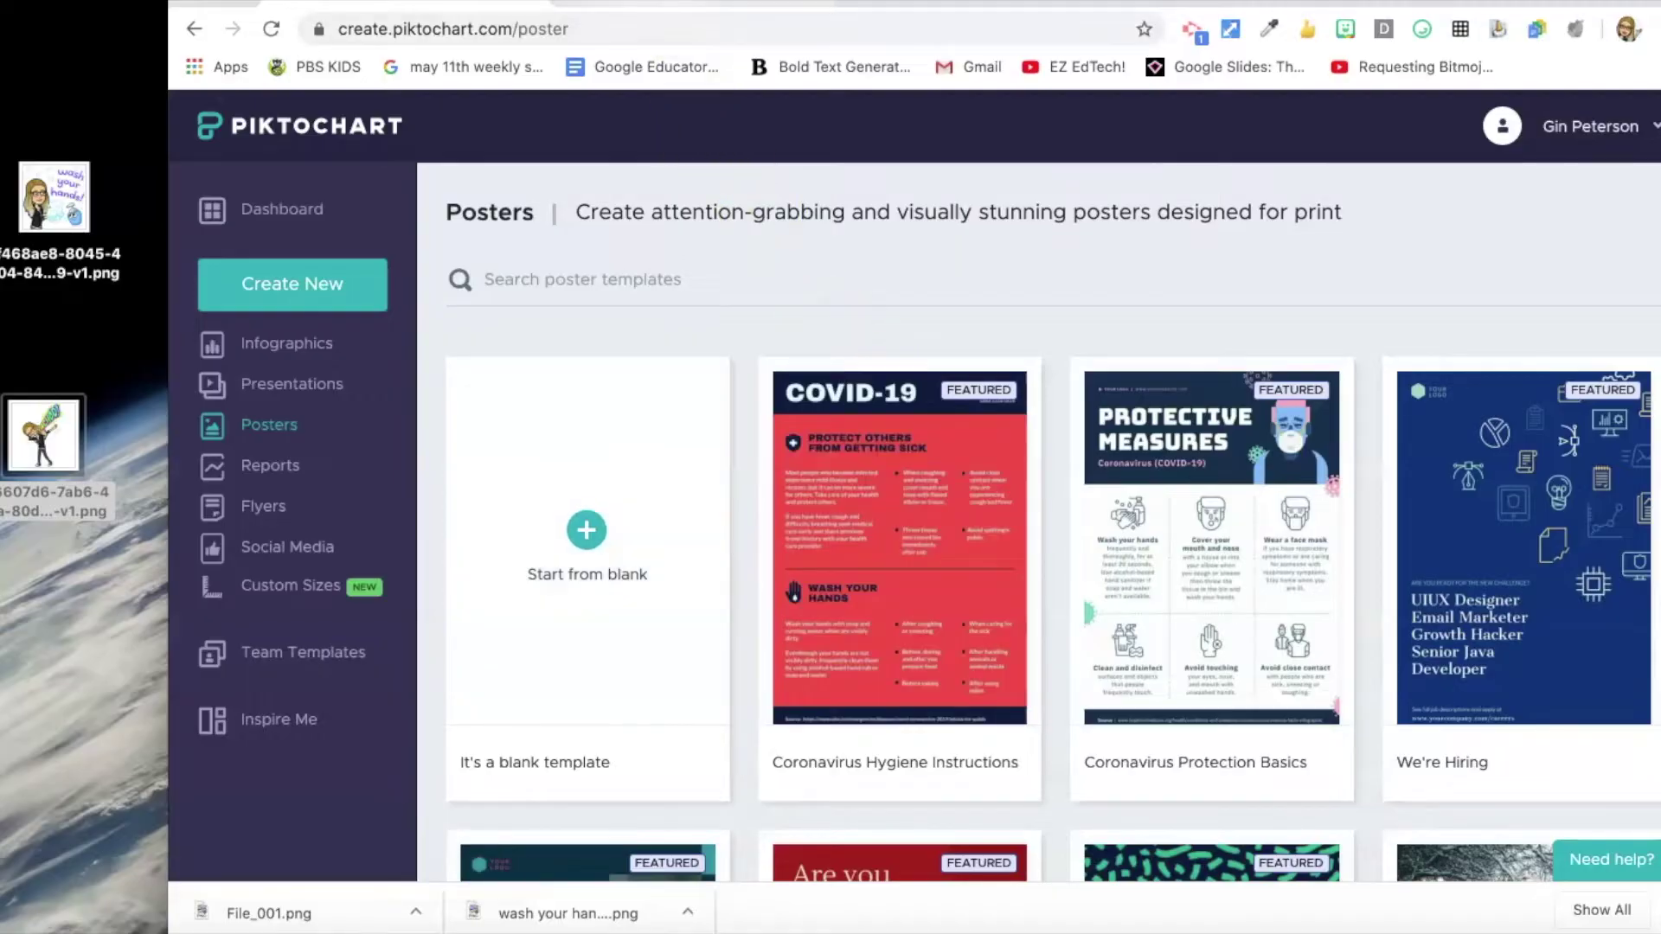
{"action": "left_click", "coordinate": [606, 4]}
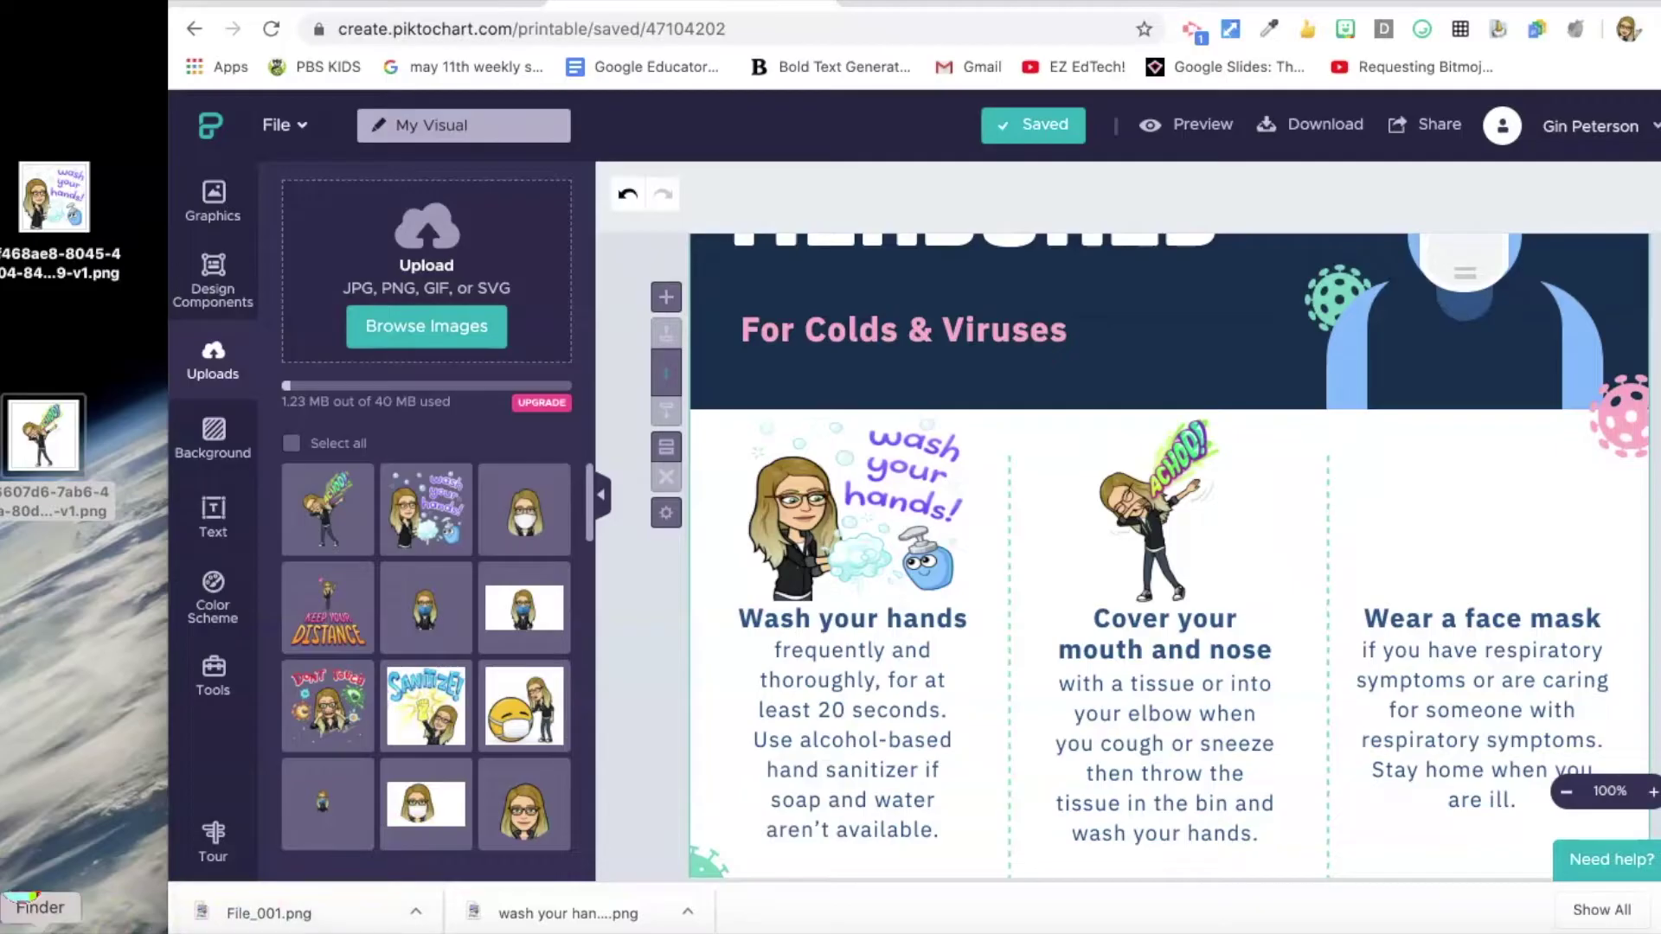
{"action": "left_click", "coordinate": [26, 904]}
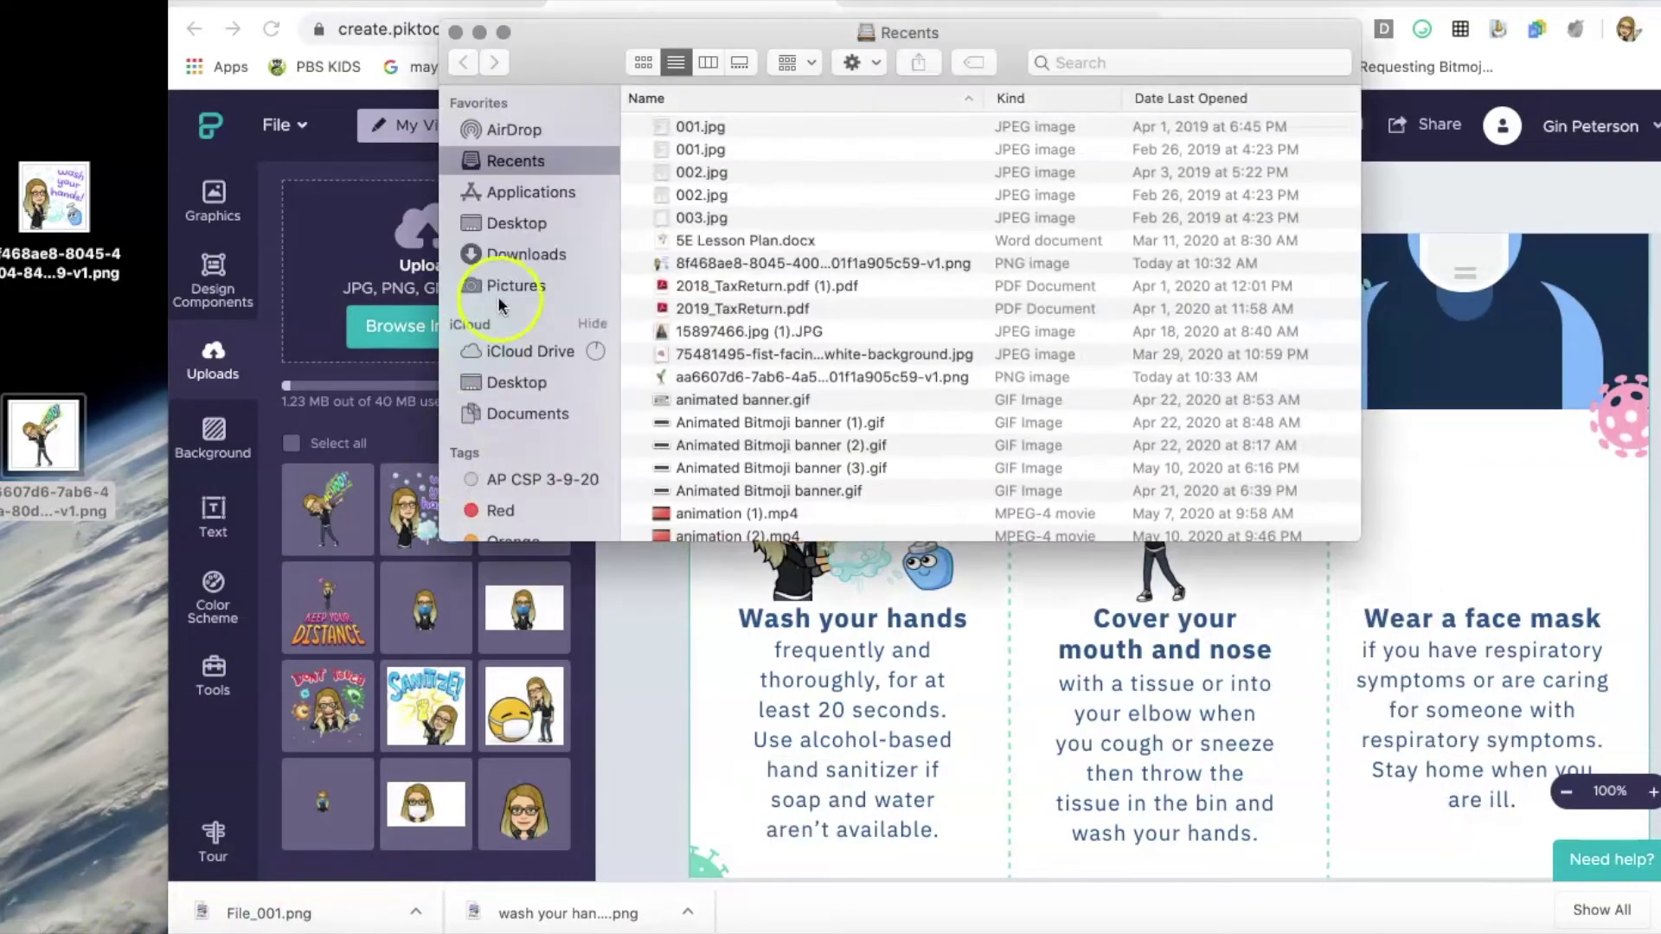
{"action": "left_click", "coordinate": [547, 252]}
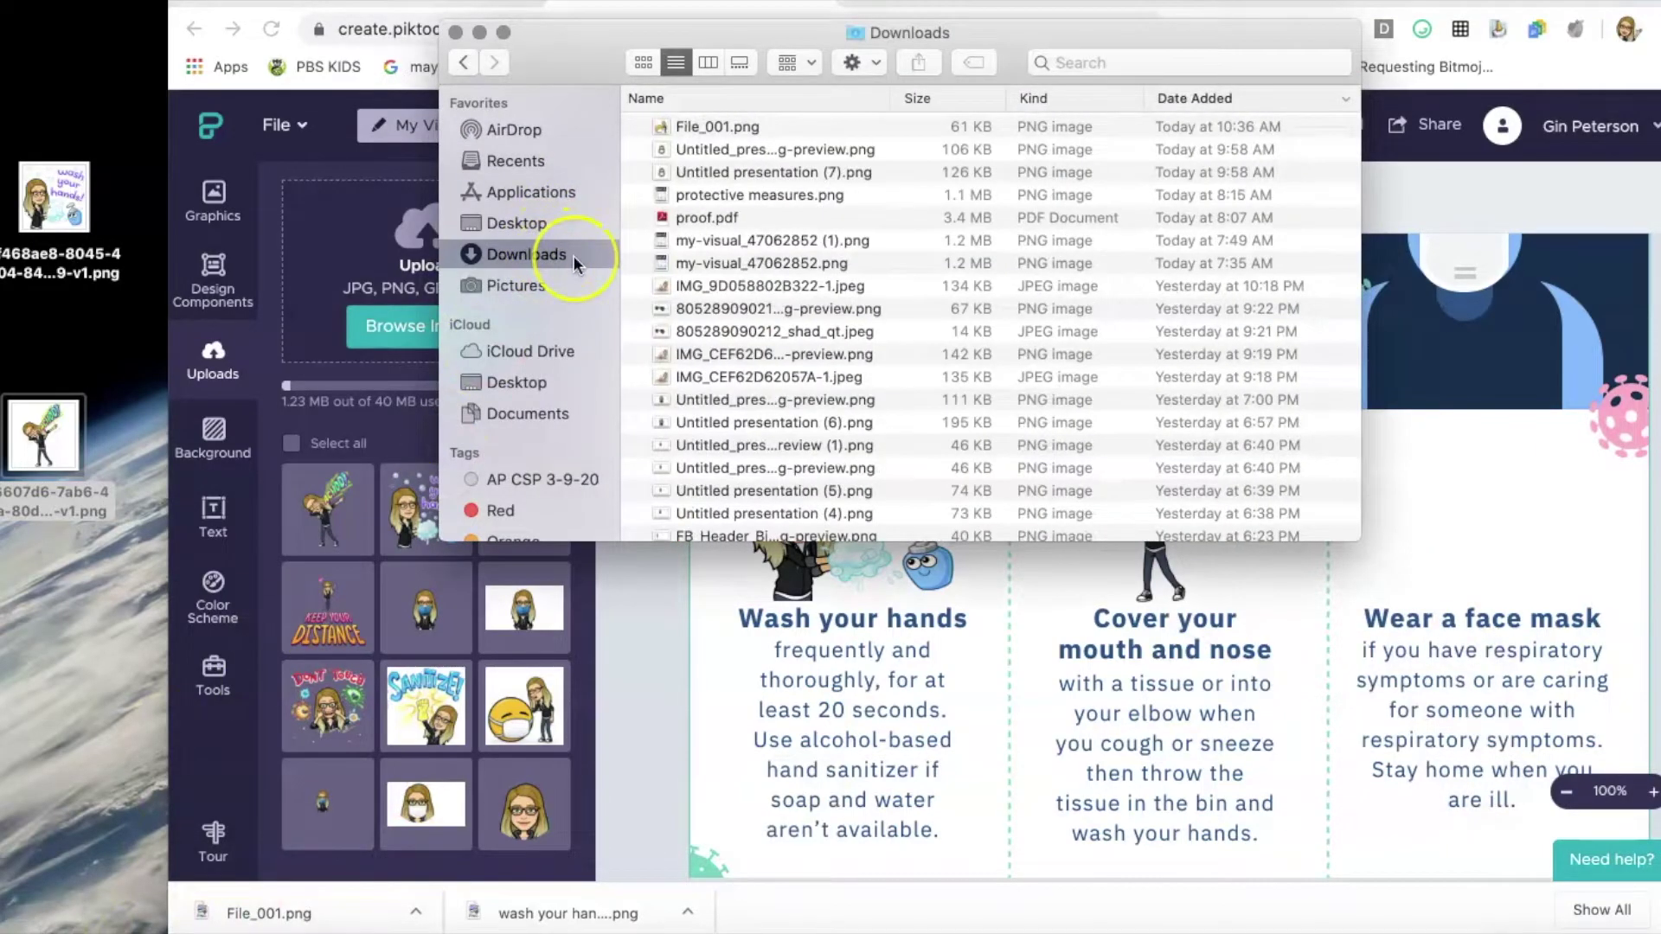
{"action": "double_click", "coordinate": [694, 128]}
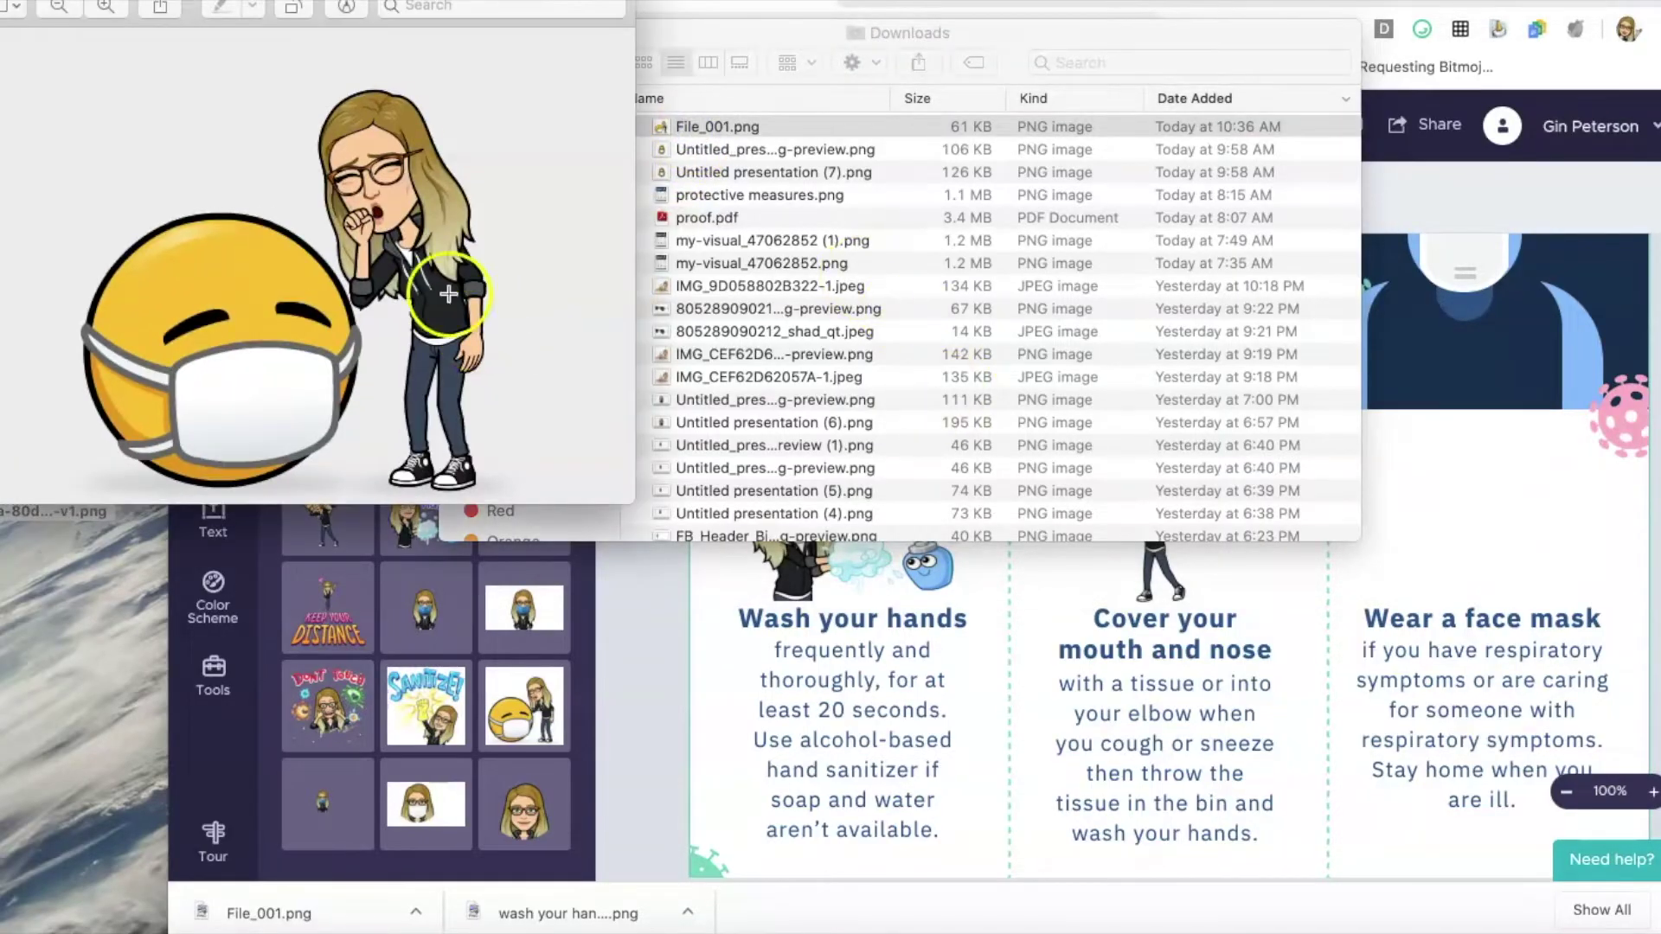
{"action": "key", "text": "super+w"}
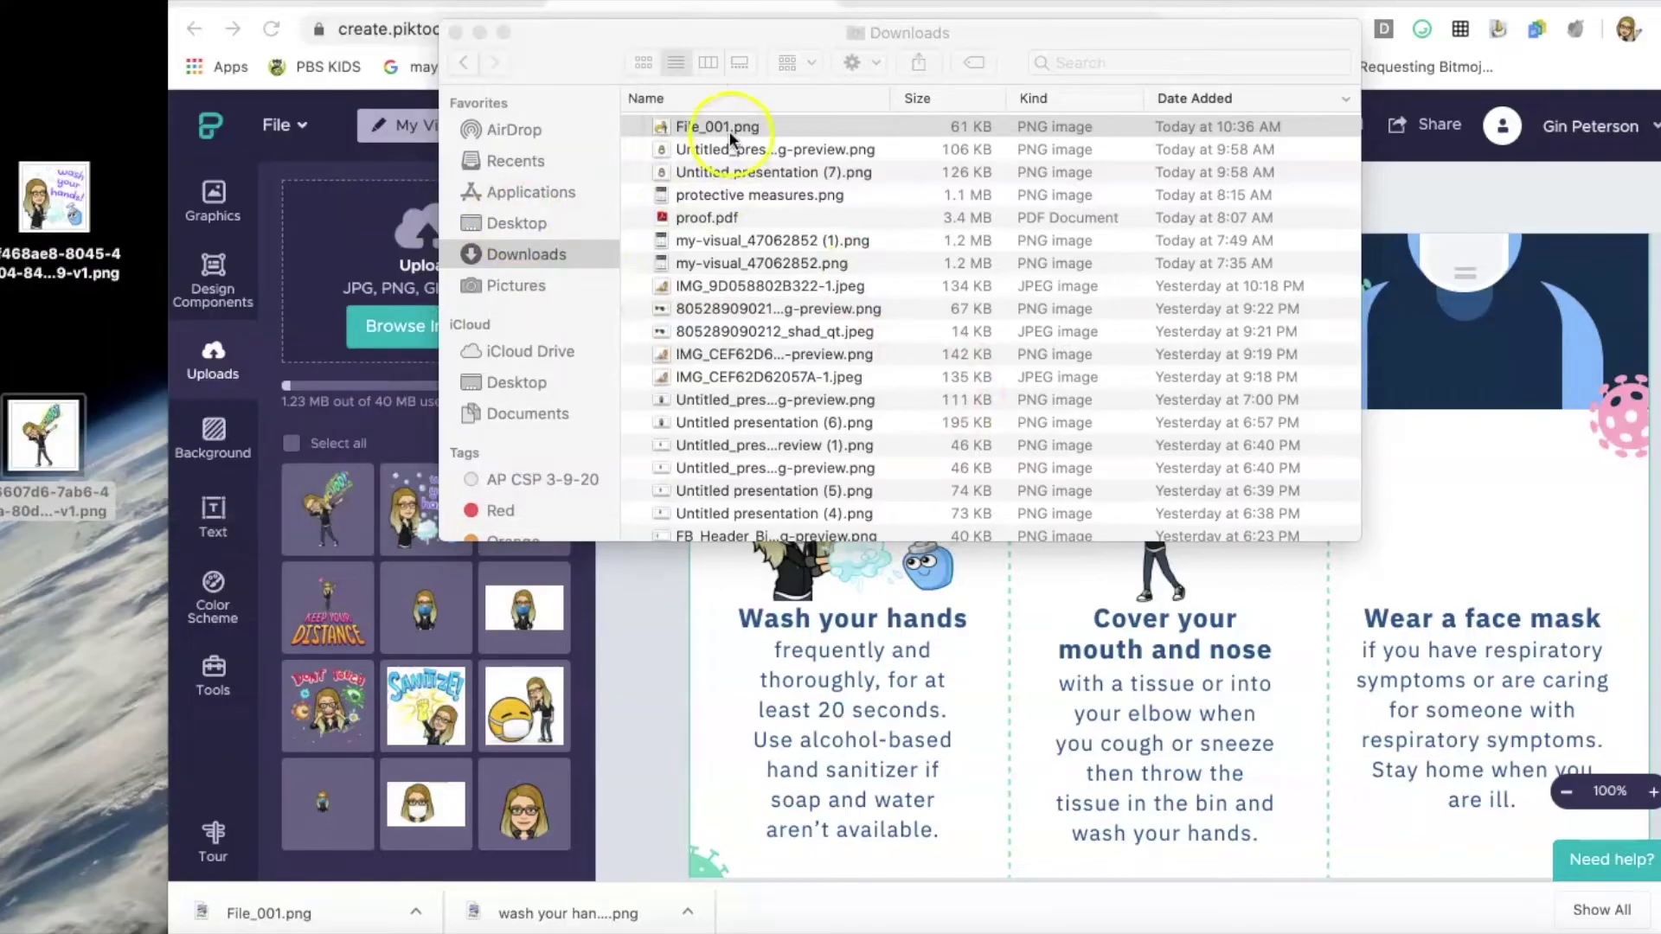
- Add File_001.png from Downloads to the poster, shrink it to about 145 x 149 and place it above "Wear a face mask"
{"action": "left_click_drag", "start_coordinate": [725, 126], "coordinate": [1465, 531]}
{"action": "left_click_drag", "start_coordinate": [1358, 467], "coordinate": [1165, 420]}
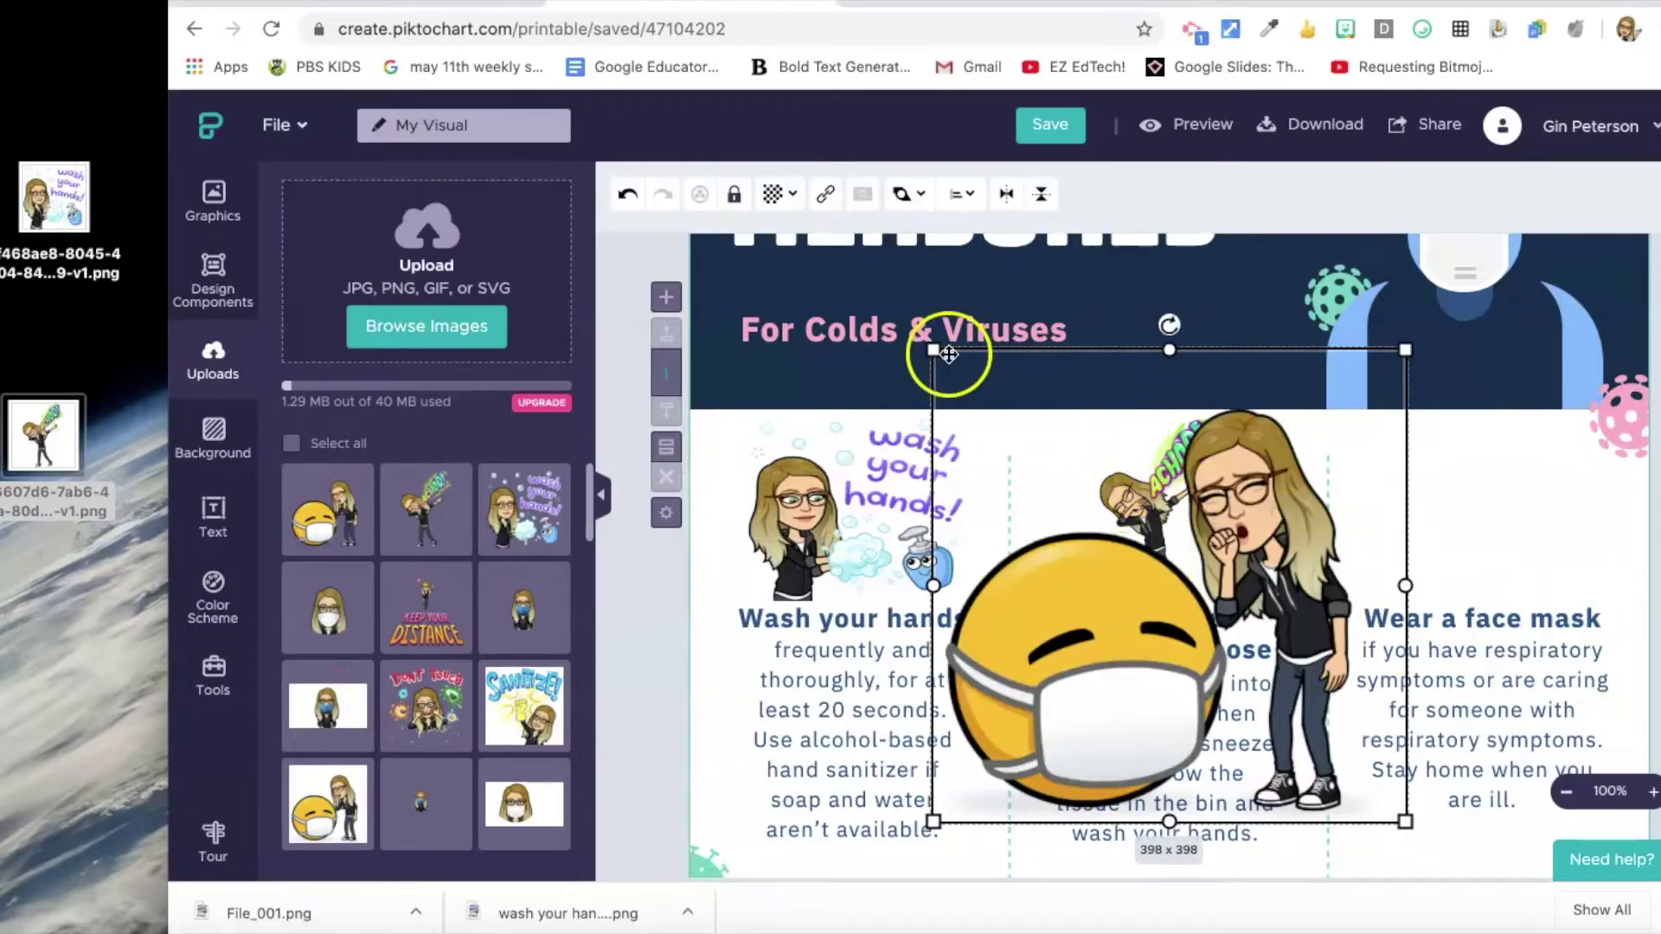
{"action": "left_click_drag", "start_coordinate": [940, 359], "coordinate": [1207, 621]}
{"action": "left_click_drag", "start_coordinate": [1280, 738], "coordinate": [1429, 535]}
{"action": "left_click_drag", "start_coordinate": [1352, 416], "coordinate": [1387, 447]}
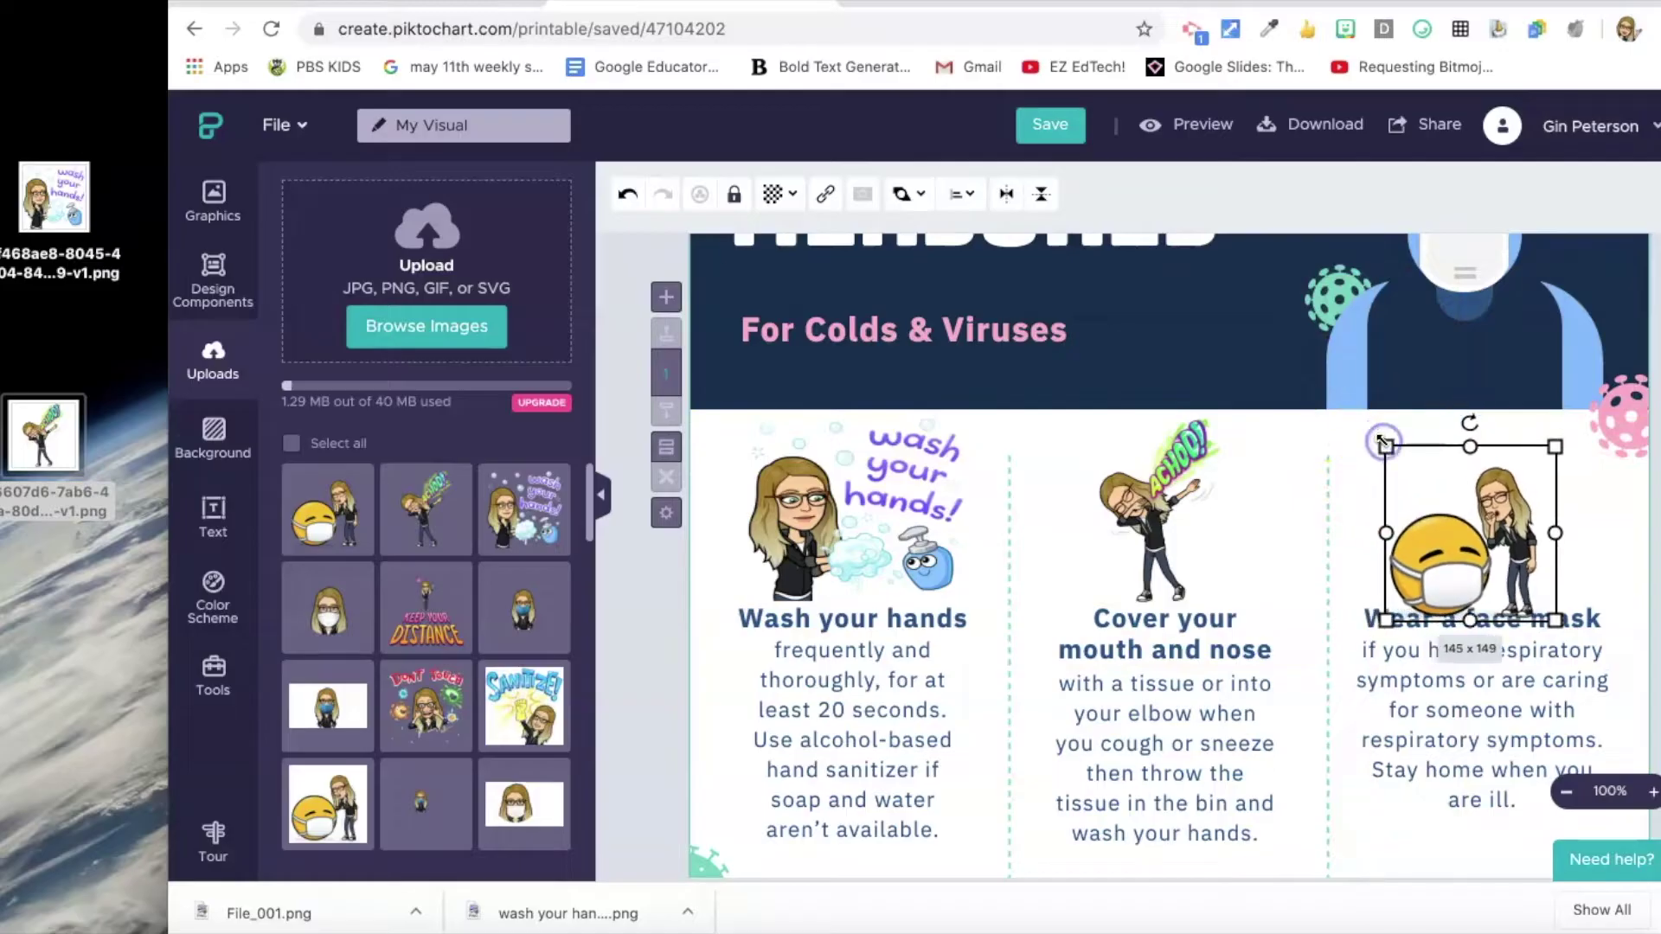
{"action": "left_click_drag", "start_coordinate": [1454, 550], "coordinate": [1467, 539]}
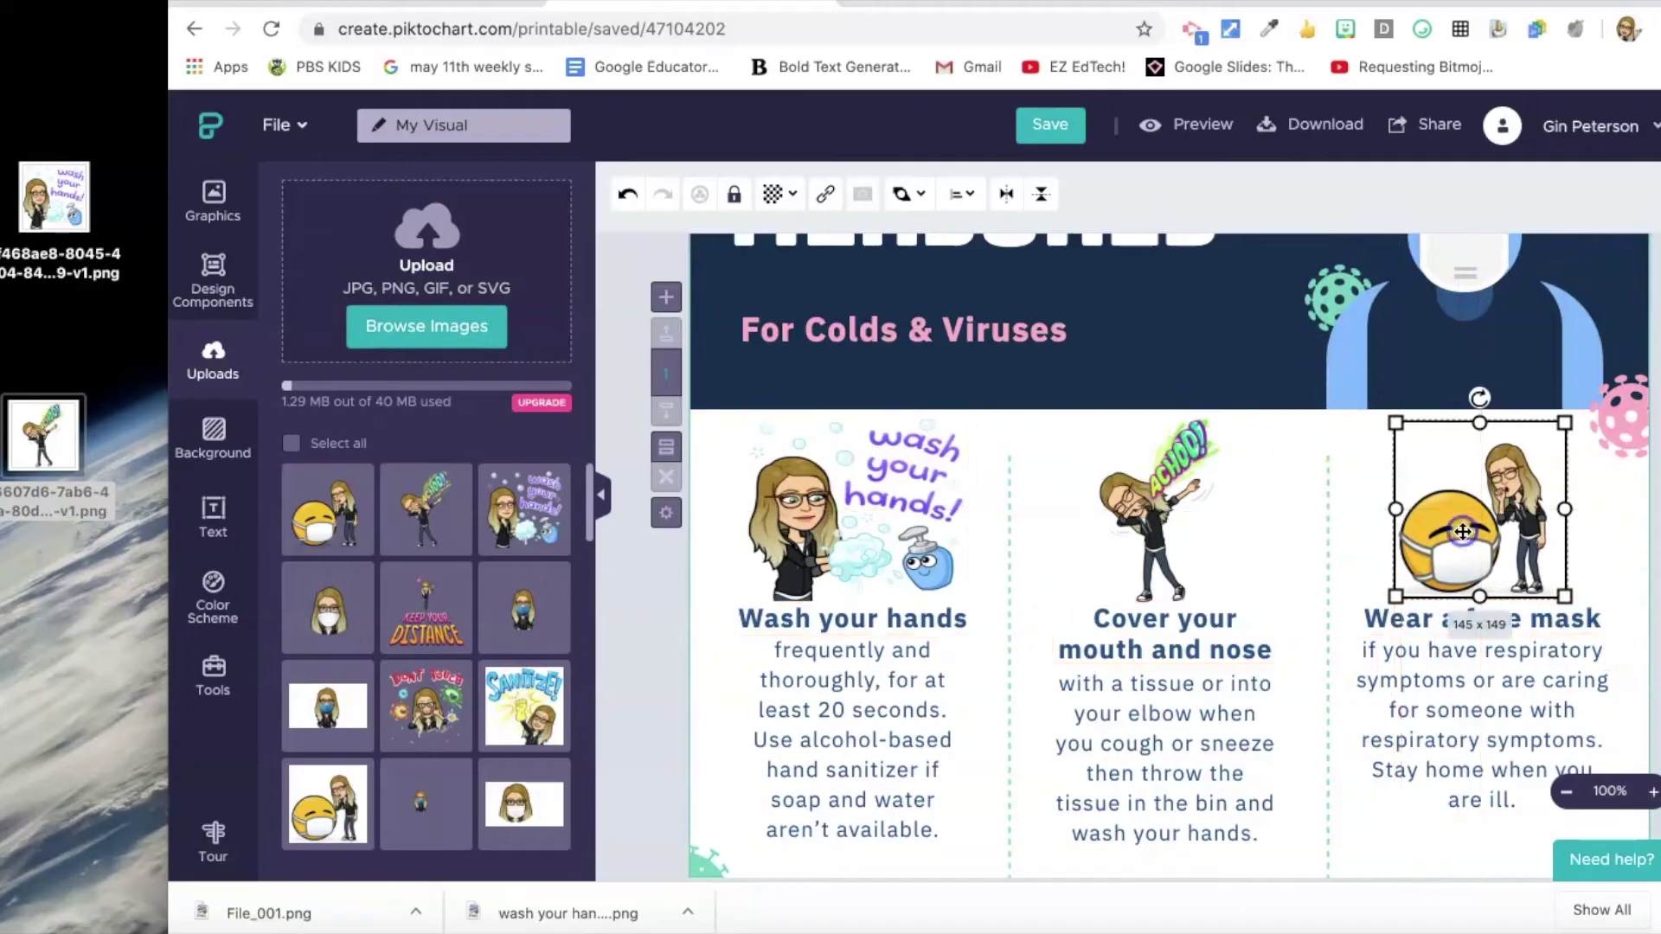
{"action": "left_click", "coordinate": [1432, 679]}
{"action": "scroll", "coordinate": [1189, 720], "scroll_direction": "down", "scroll_amount": 1}
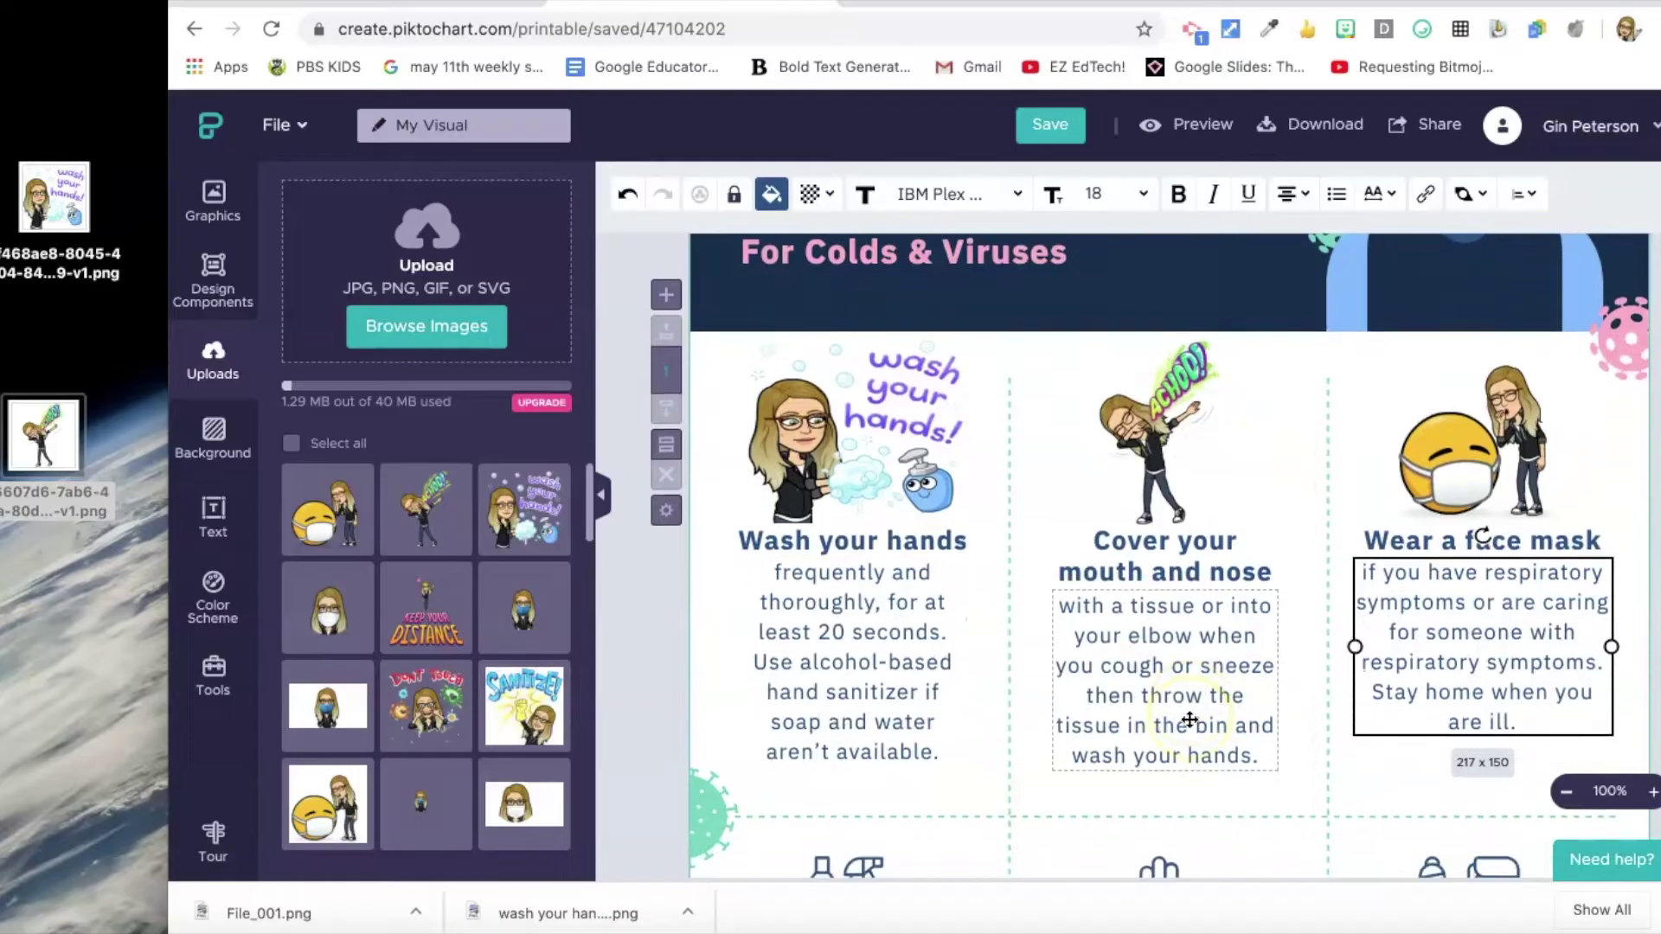
{"action": "left_click", "coordinate": [1312, 699]}
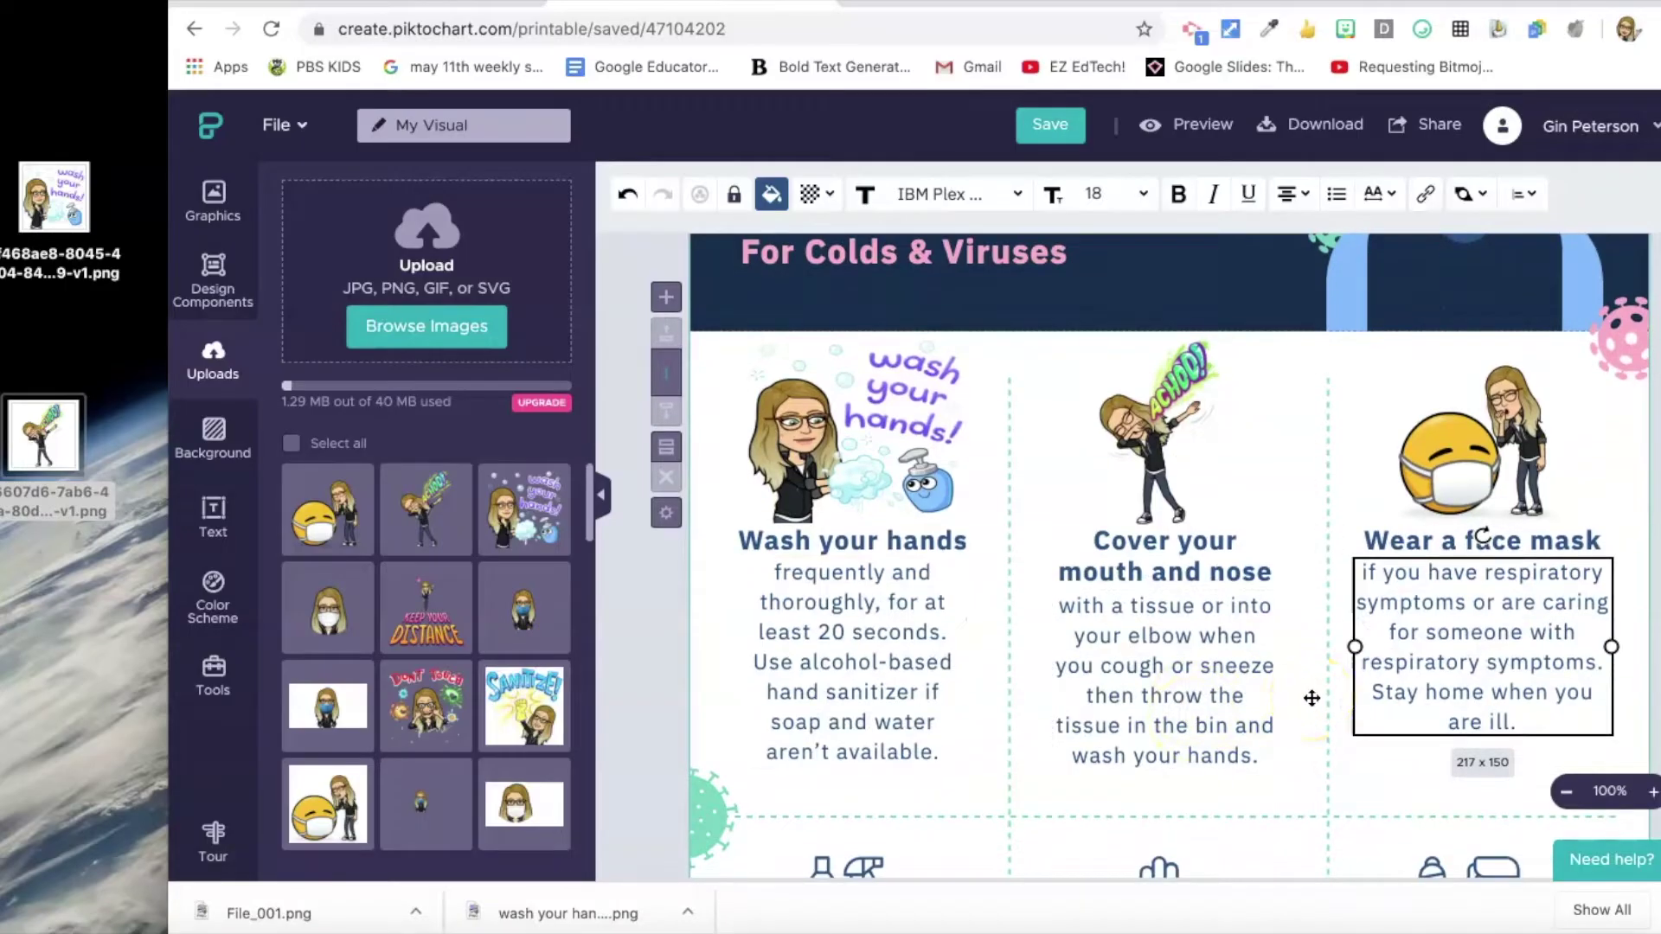
{"action": "scroll", "coordinate": [1313, 699], "scroll_direction": "up", "scroll_amount": 3}
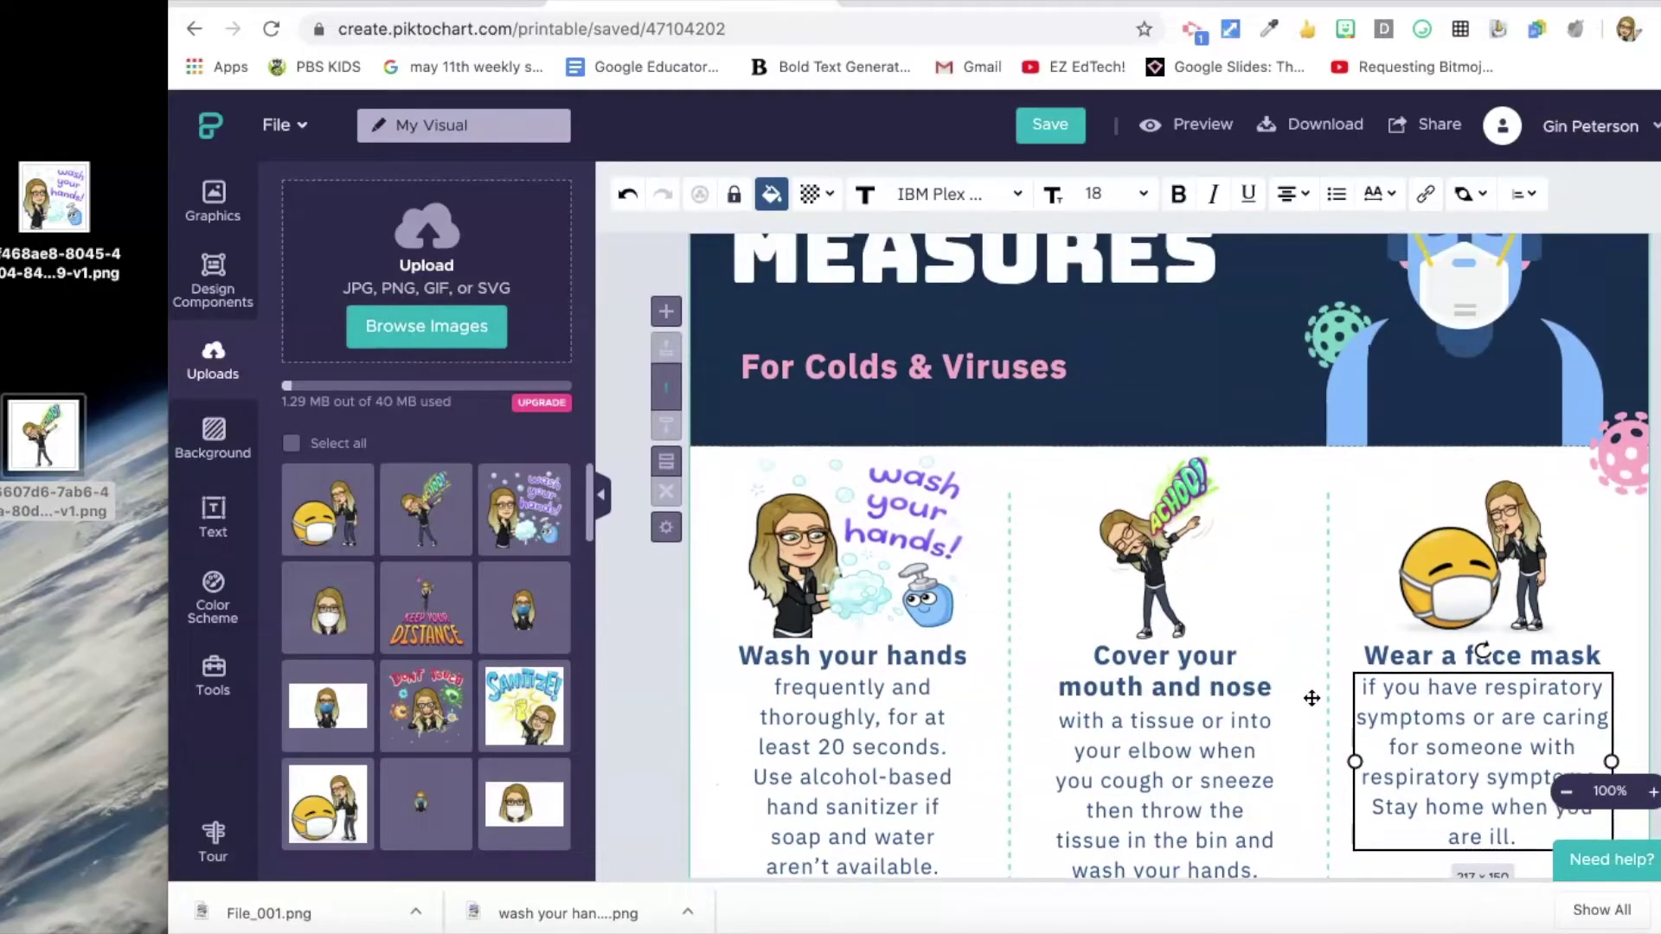
{"action": "left_click", "coordinate": [1453, 531]}
{"action": "left_click", "coordinate": [1490, 439]}
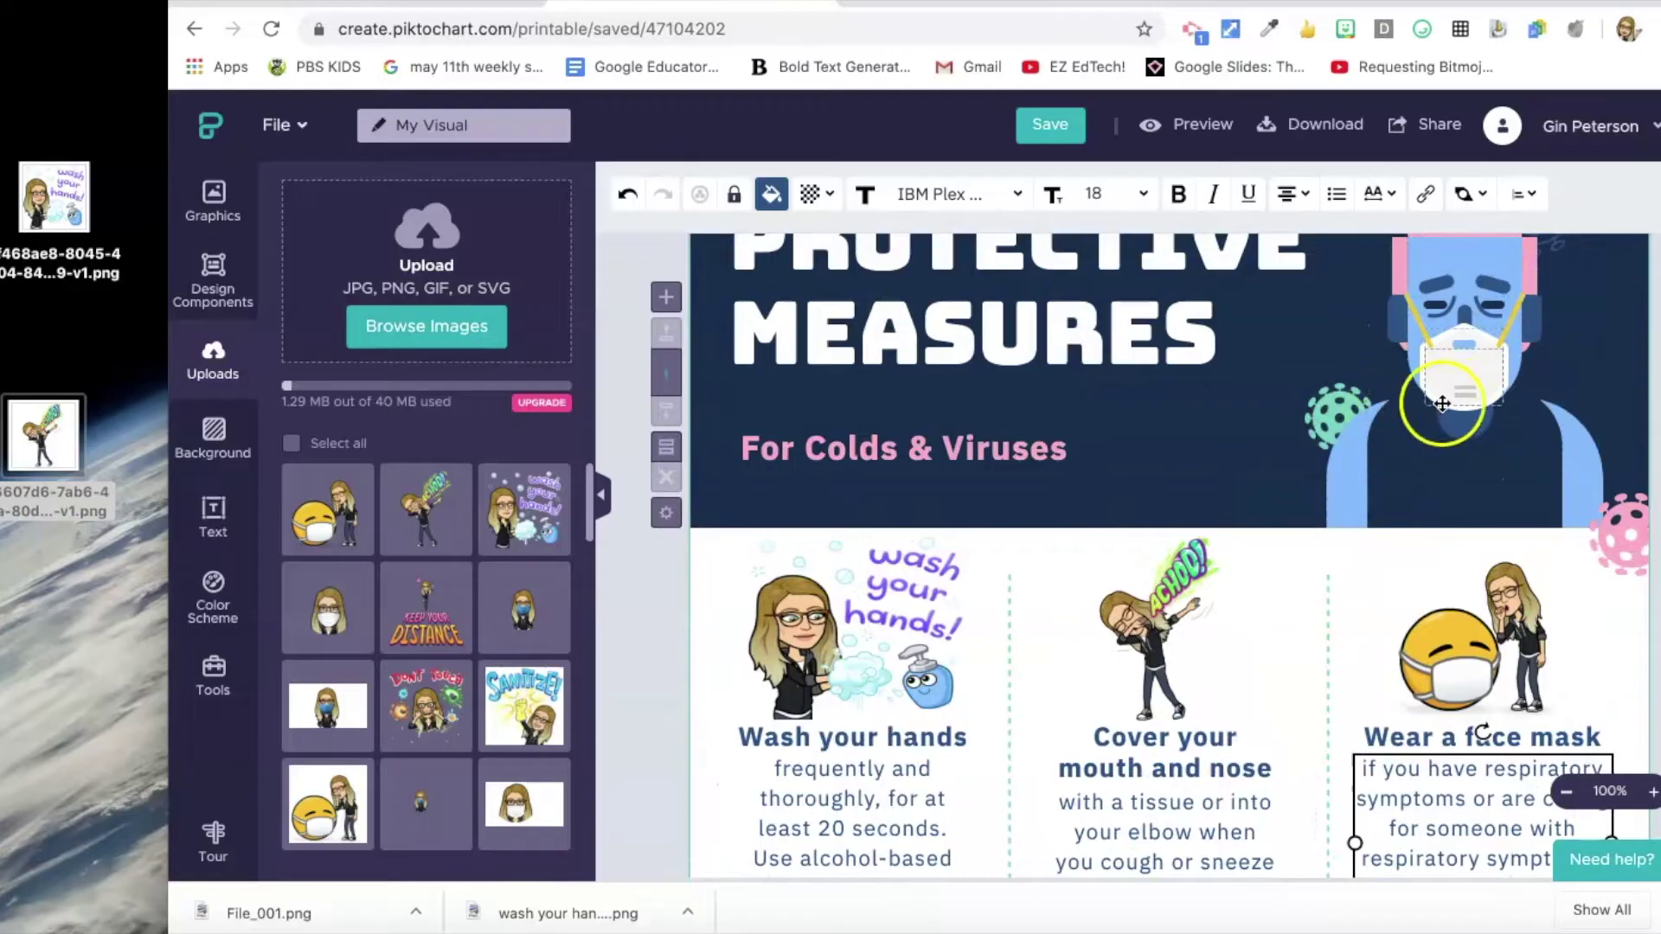
- Replace the cleaning supplies icon above "Clean and disinfect" with the uploaded "Sanitize!" sticker, sized about 171 x 138
{"action": "scroll", "coordinate": [1248, 719], "scroll_direction": "down", "scroll_amount": 7}
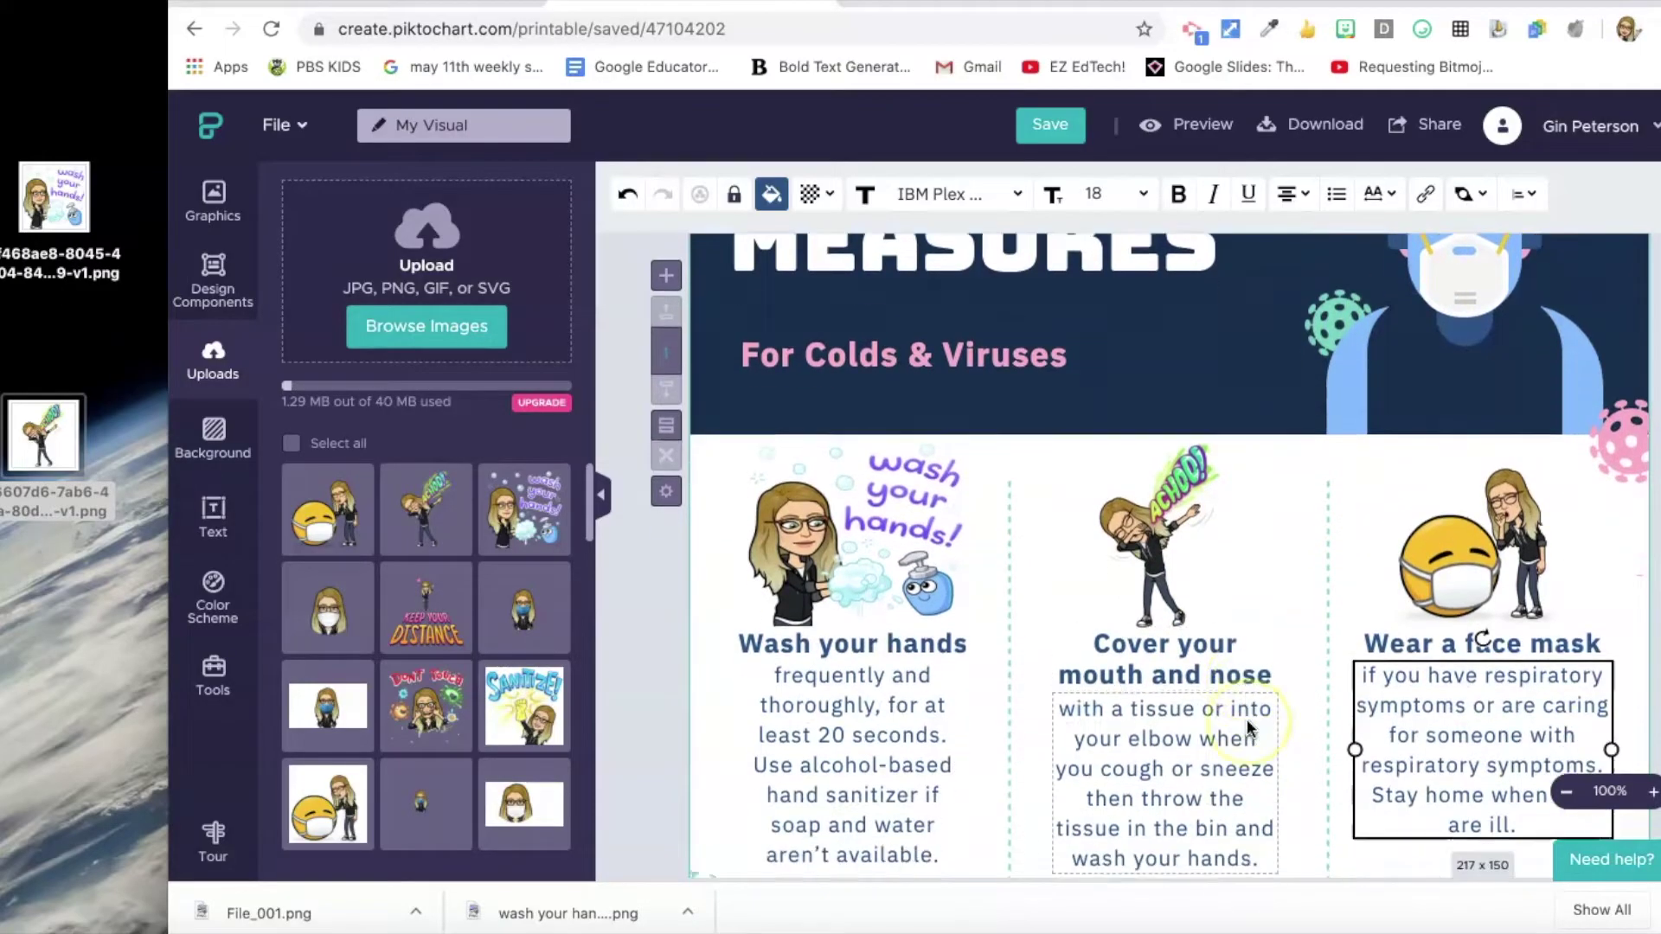
{"action": "scroll", "coordinate": [970, 745], "scroll_direction": "down", "scroll_amount": 2}
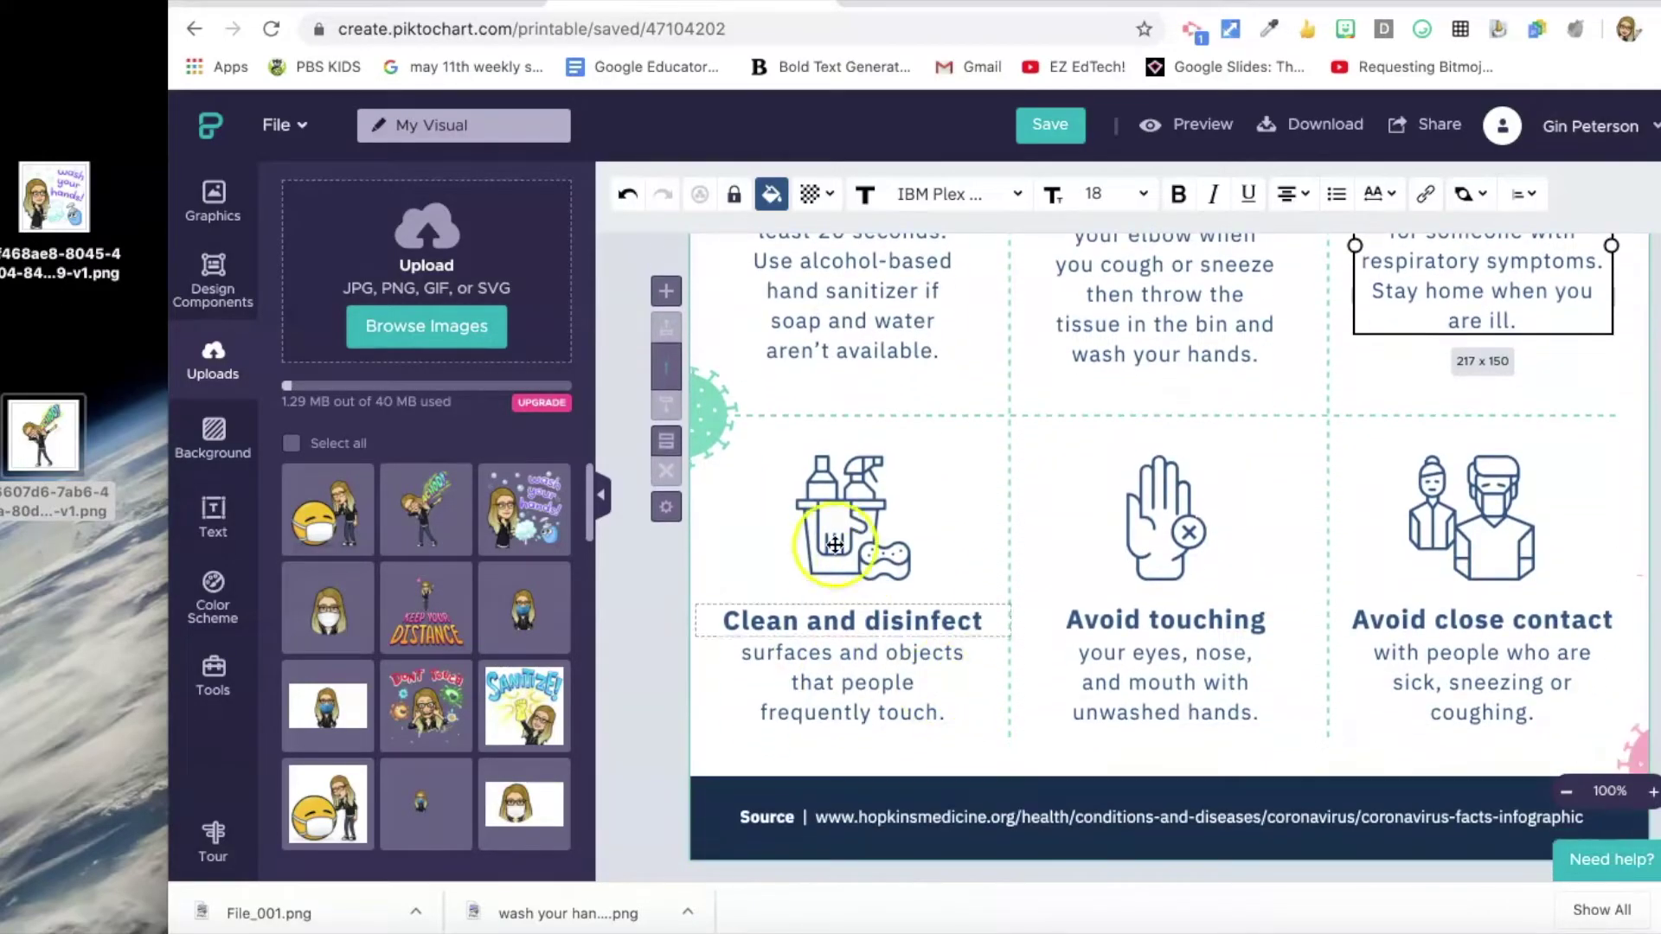
{"action": "left_click", "coordinate": [852, 523]}
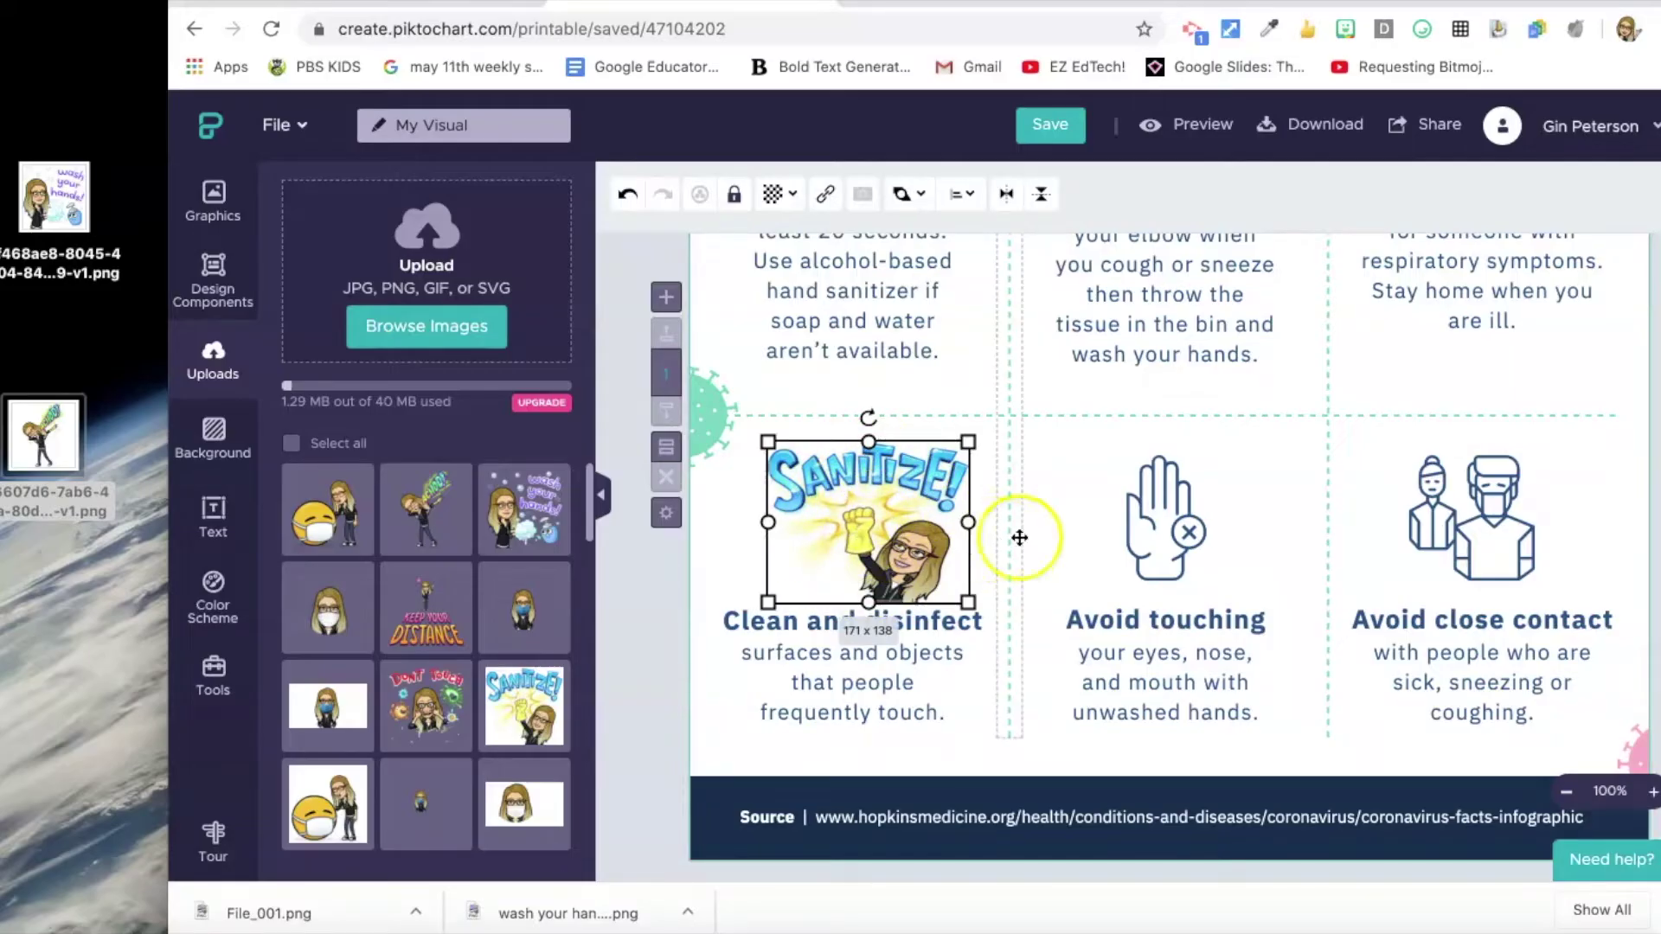
- Search Bitmoji for "don't touch" and save the "Don't Touch Your Face!" sticker to the desktop
{"action": "left_click", "coordinate": [1174, 510]}
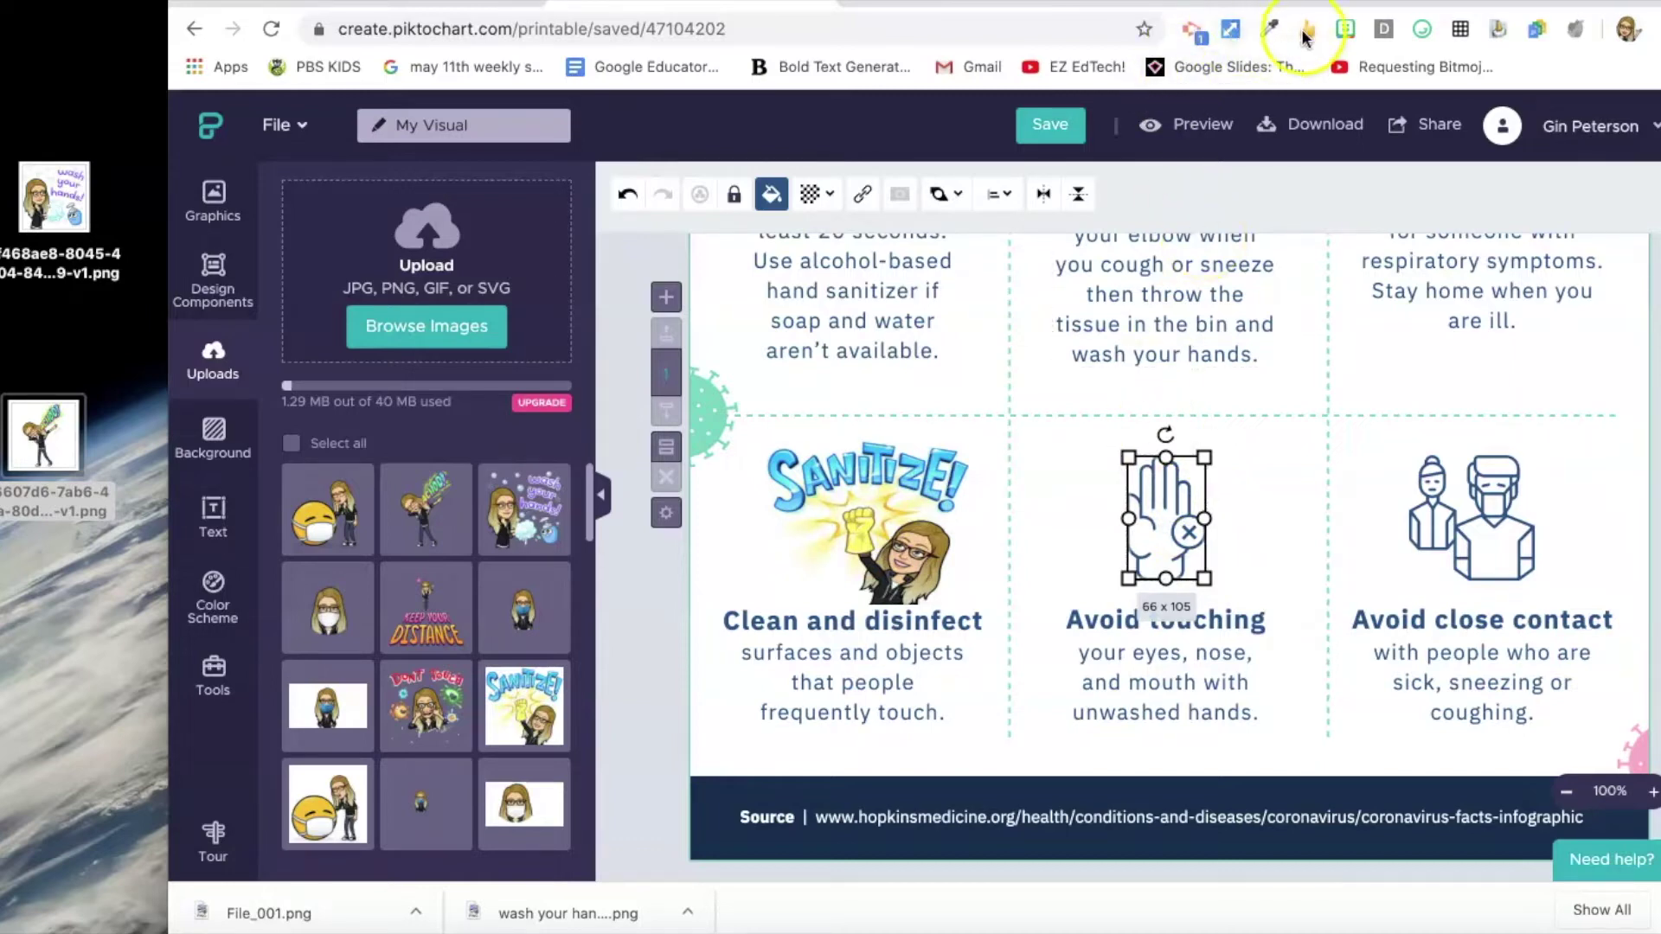
{"action": "left_click", "coordinate": [1346, 29]}
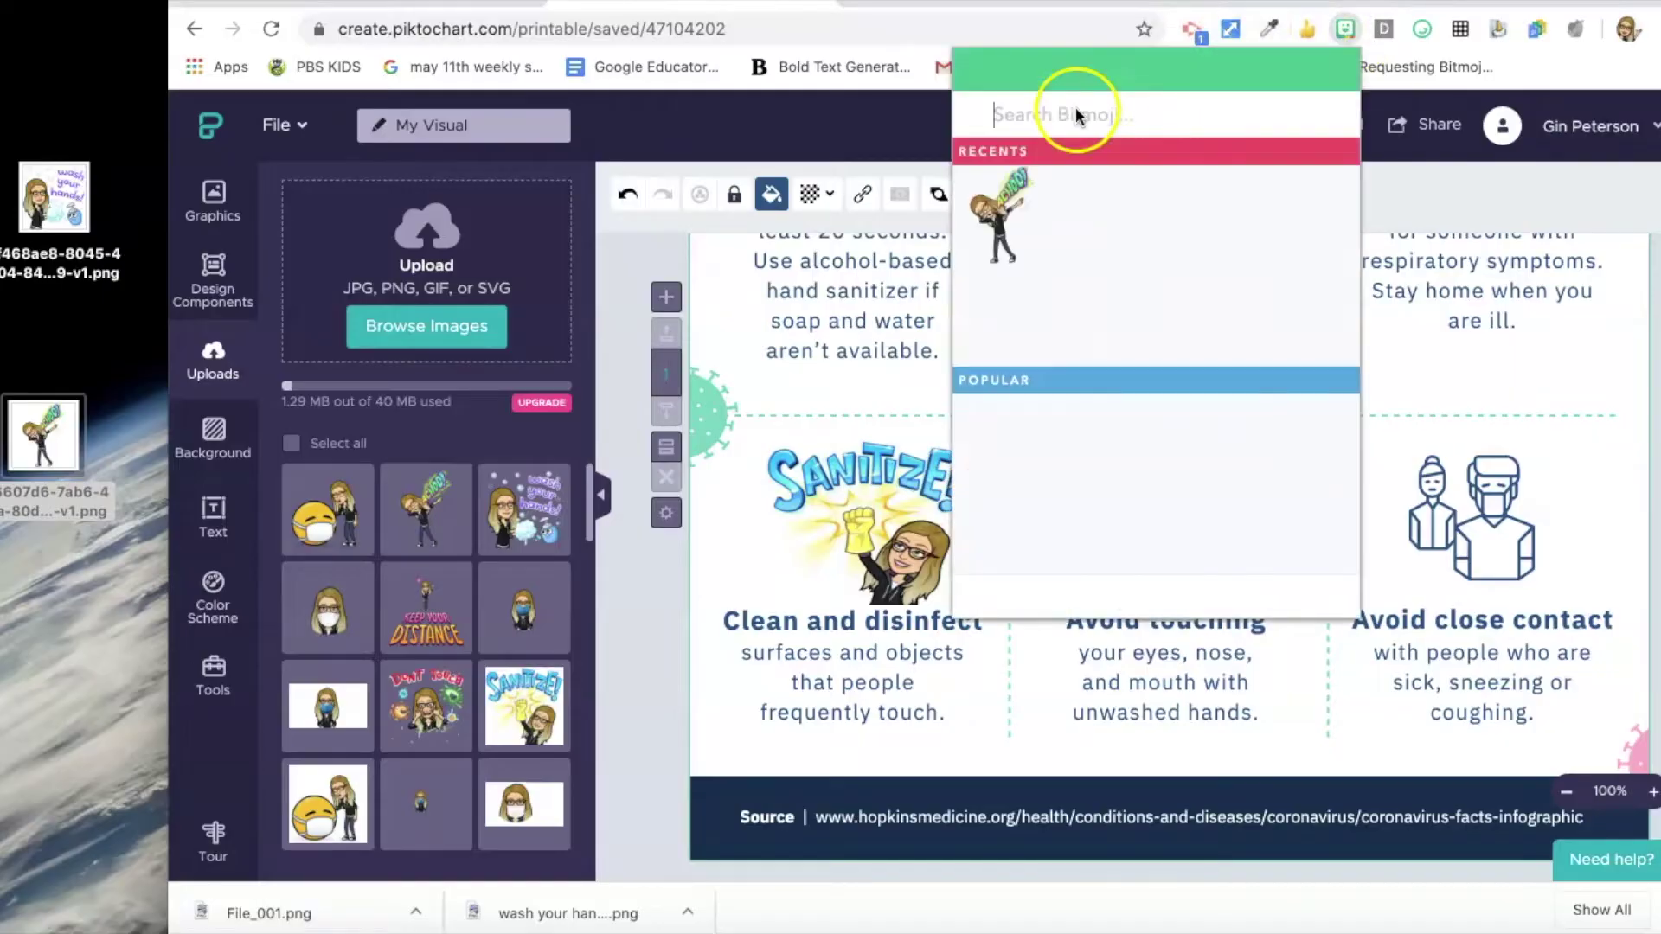
{"action": "type", "text": "d"}
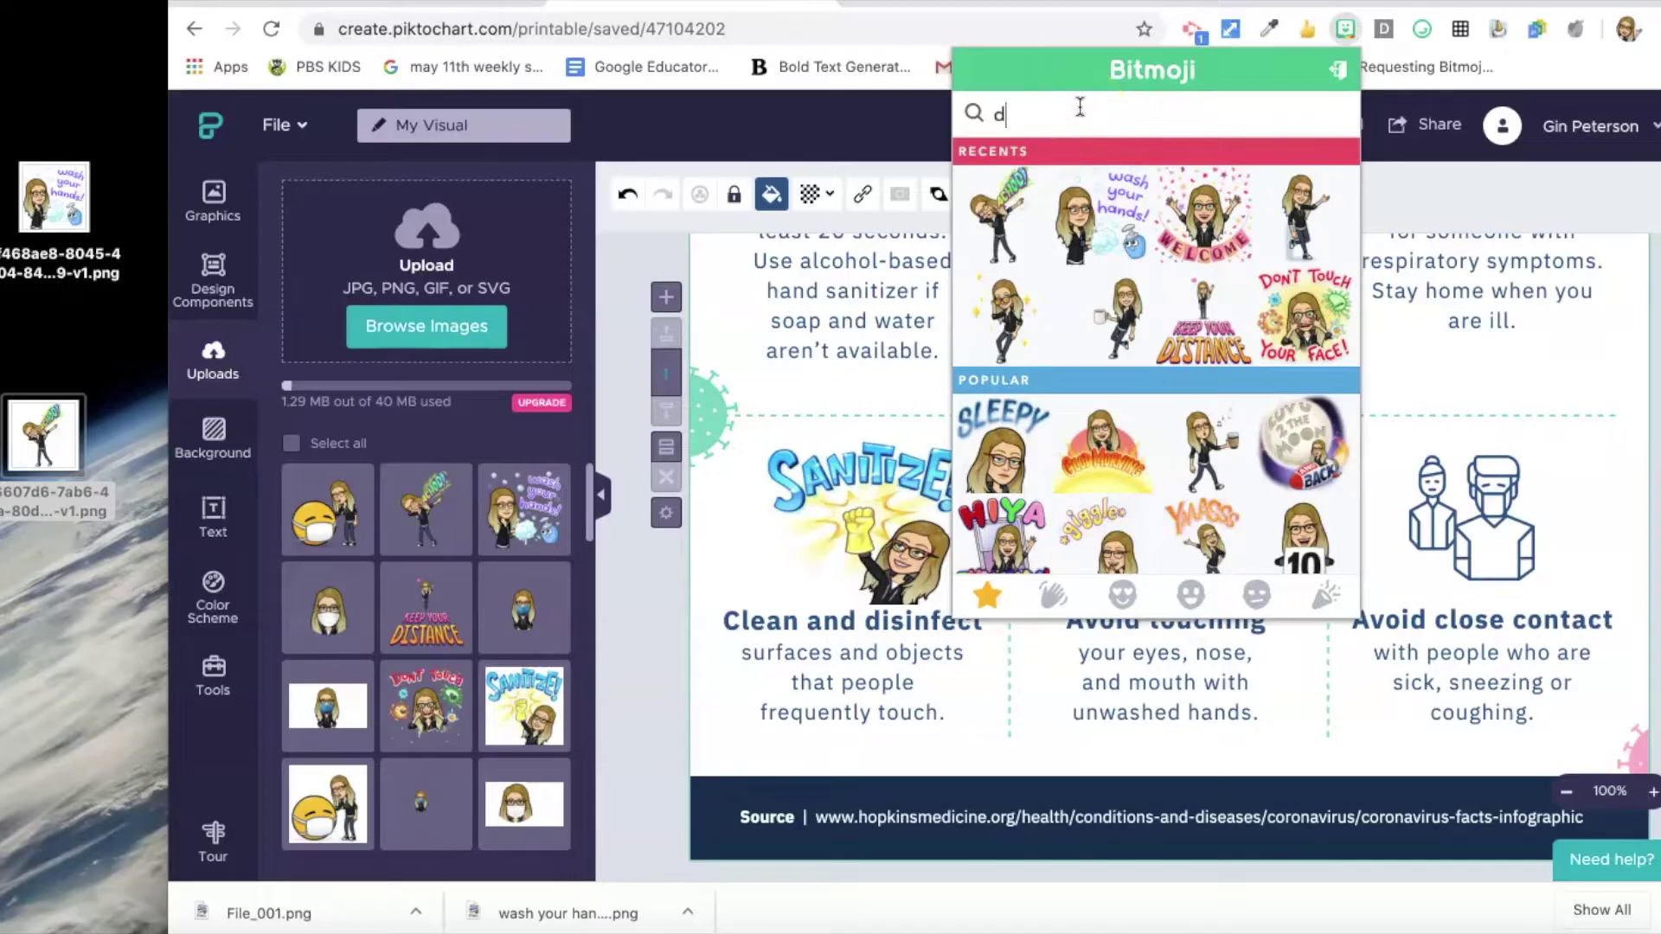
{"action": "type", "text": "on't touch"}
{"action": "left_click", "coordinate": [1024, 201]}
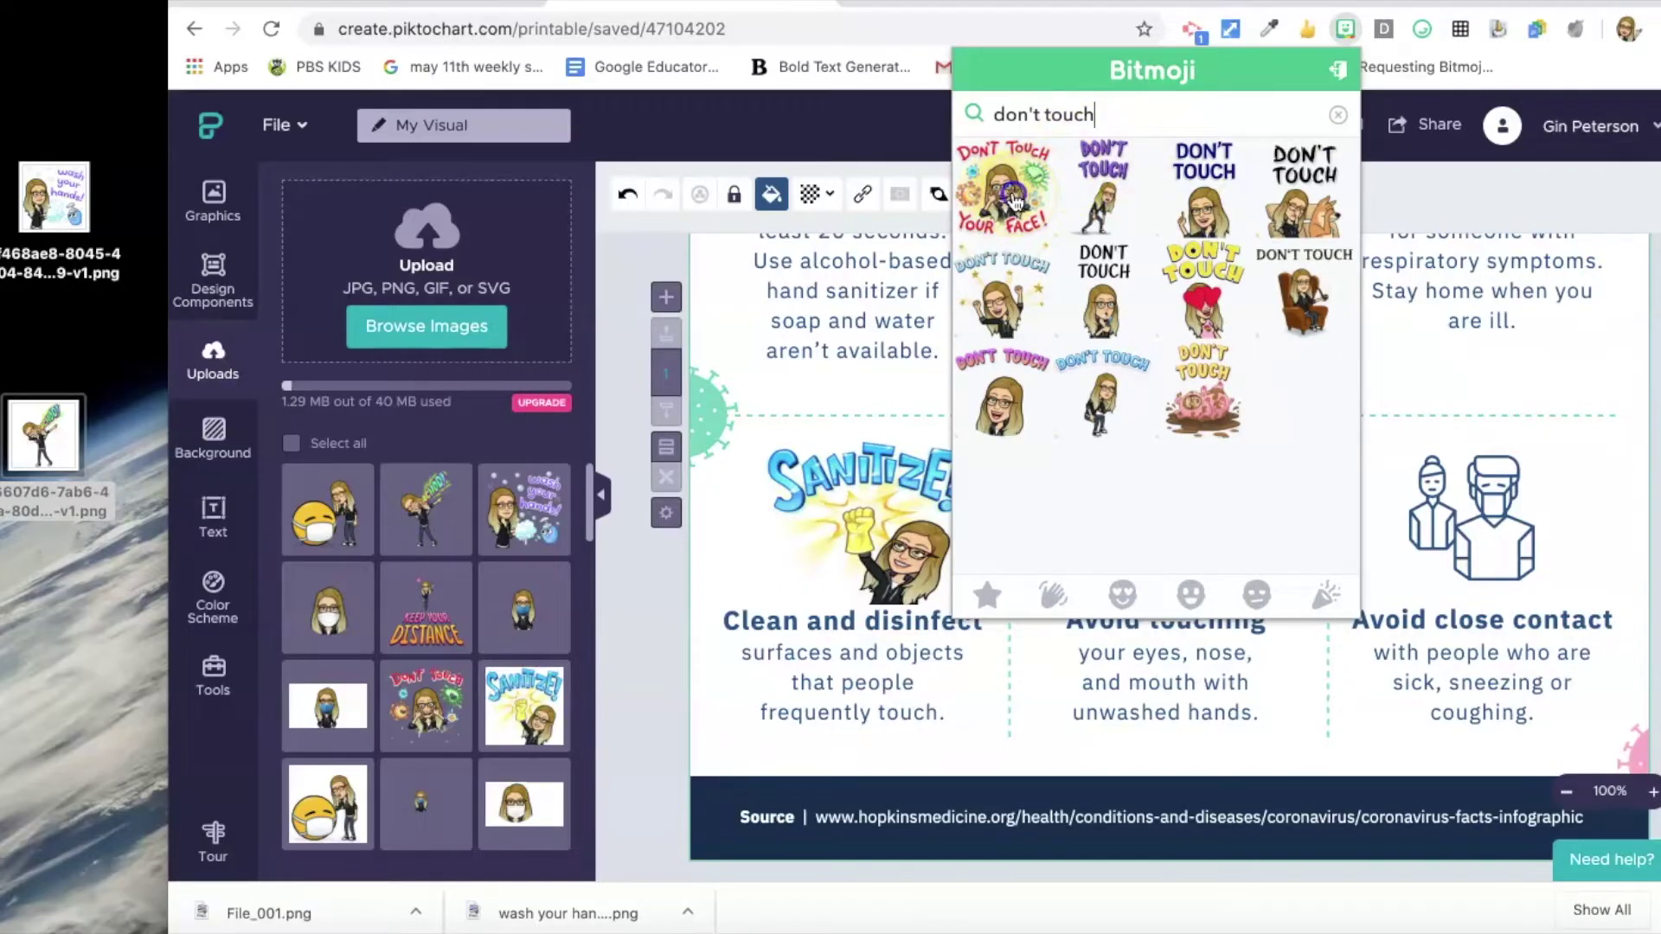
{"action": "left_click", "coordinate": [1017, 199]}
{"action": "left_click_drag", "start_coordinate": [1017, 195], "coordinate": [39, 641]}
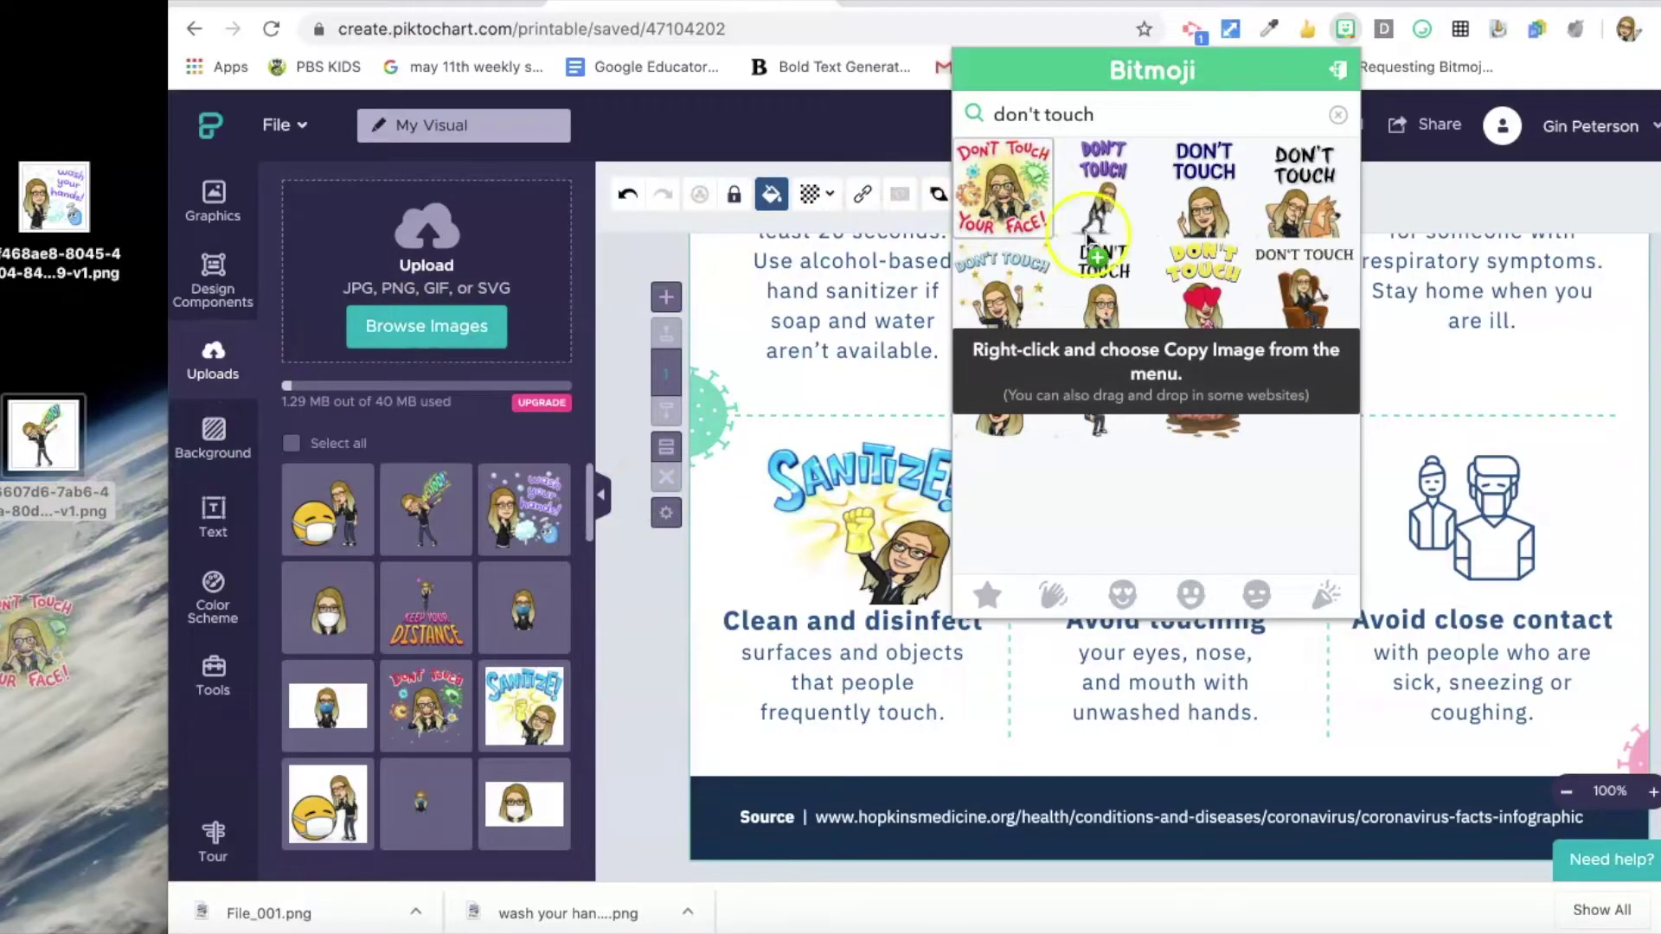
{"action": "left_click", "coordinate": [1240, 659]}
- Delete the hand icon above "Avoid touching" on the poster
{"action": "left_click", "coordinate": [1181, 536]}
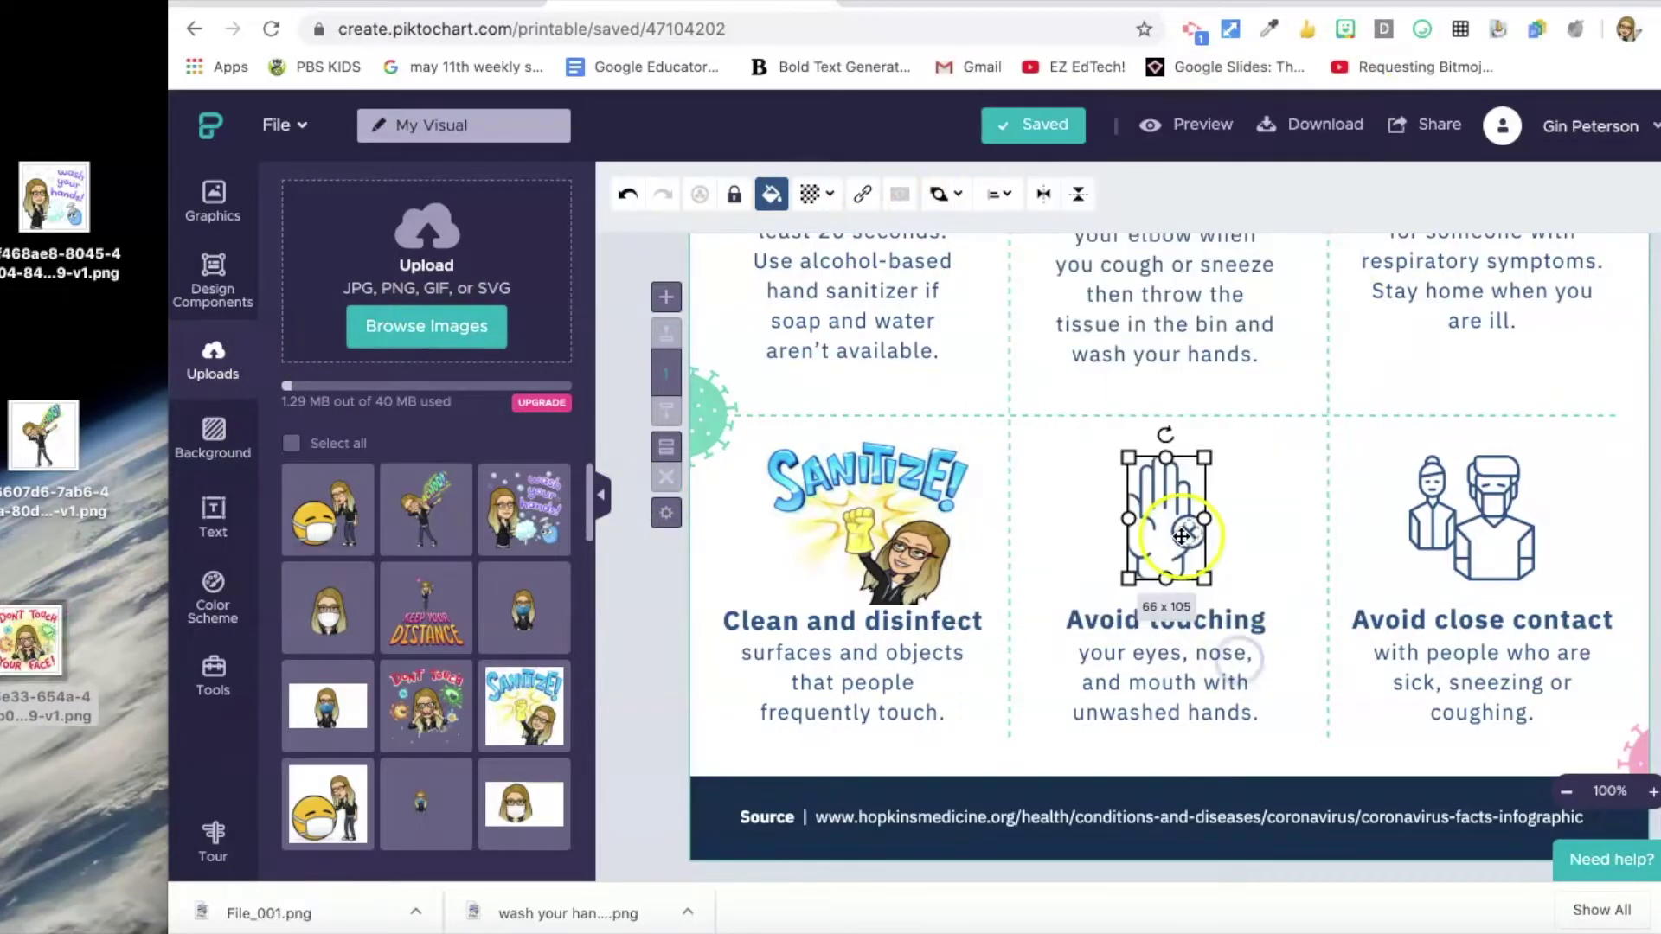
{"action": "left_click", "coordinate": [1184, 534]}
{"action": "left_click", "coordinate": [1157, 525]}
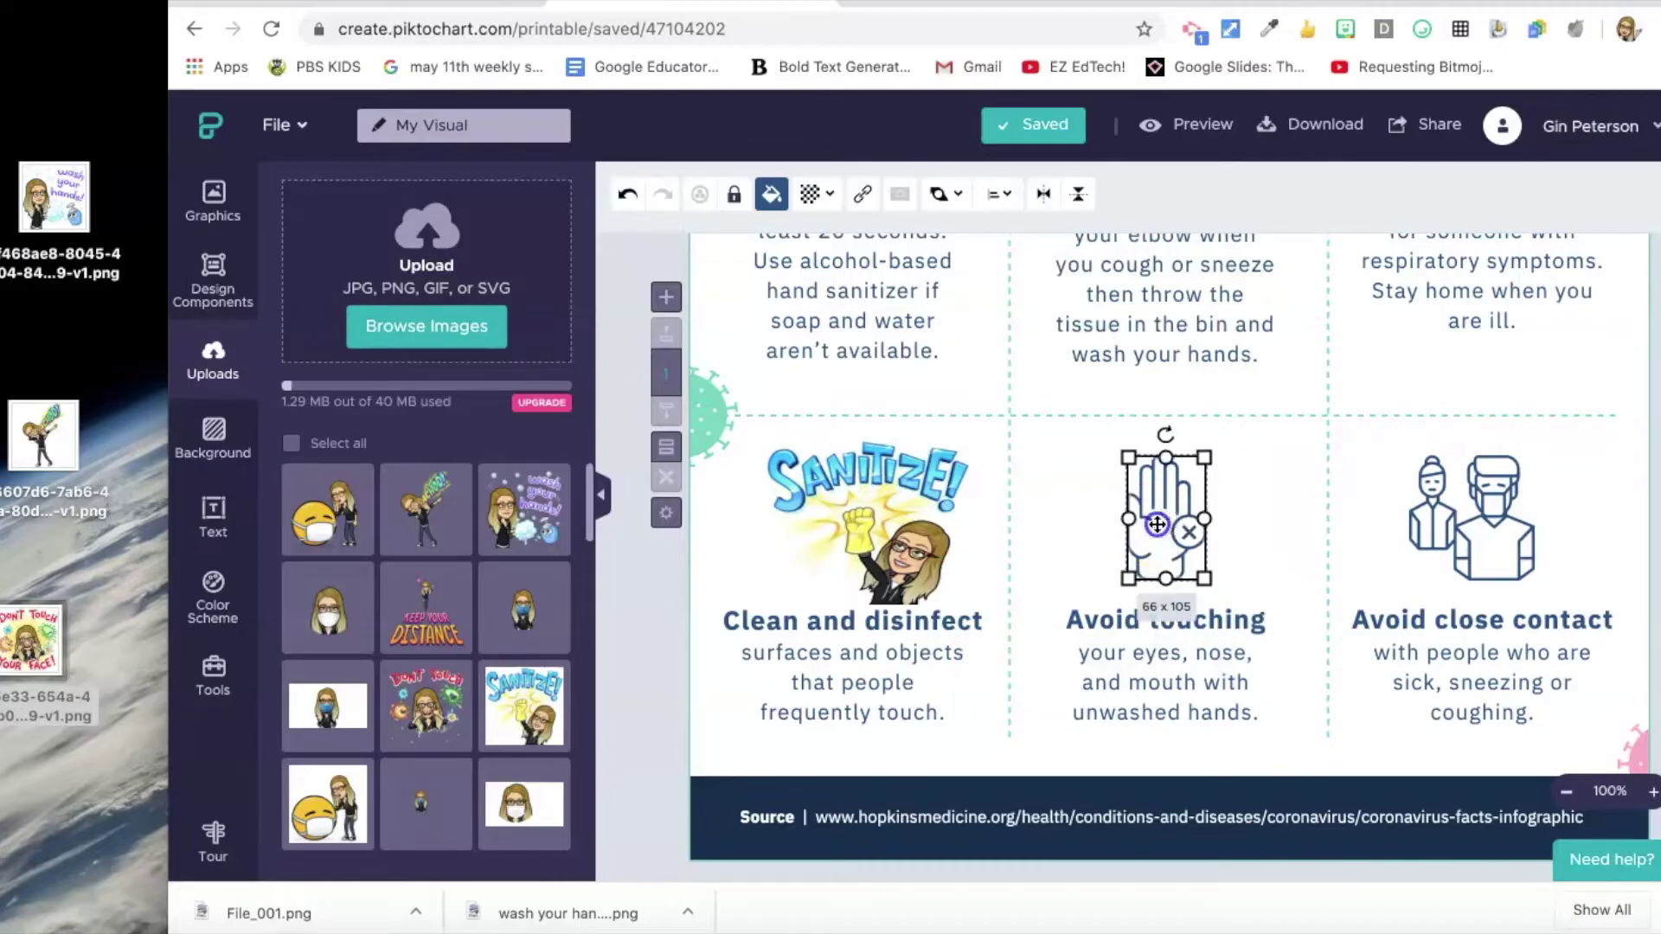
{"action": "key", "text": "Delete"}
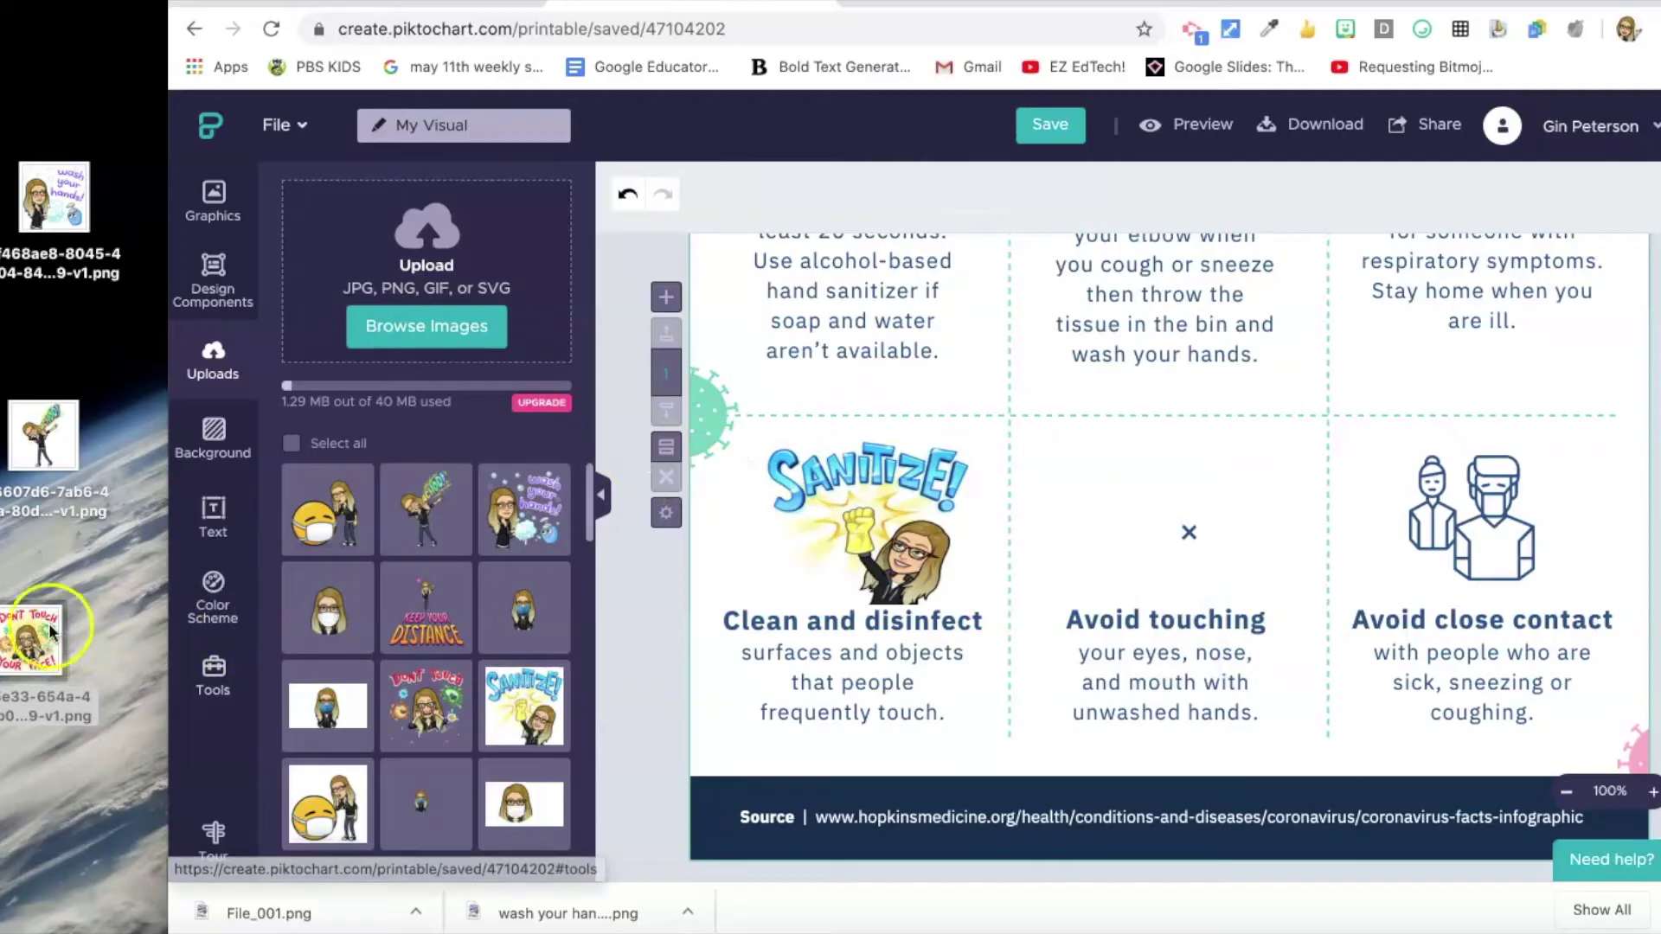
- Upload the "Don't Touch Your Face!" sticker from the desktop, shrink it to about 161 x 151 and place it above "Avoid touching"
{"action": "left_click_drag", "start_coordinate": [15, 630], "coordinate": [1178, 489]}
{"action": "left_click", "coordinate": [1181, 515]}
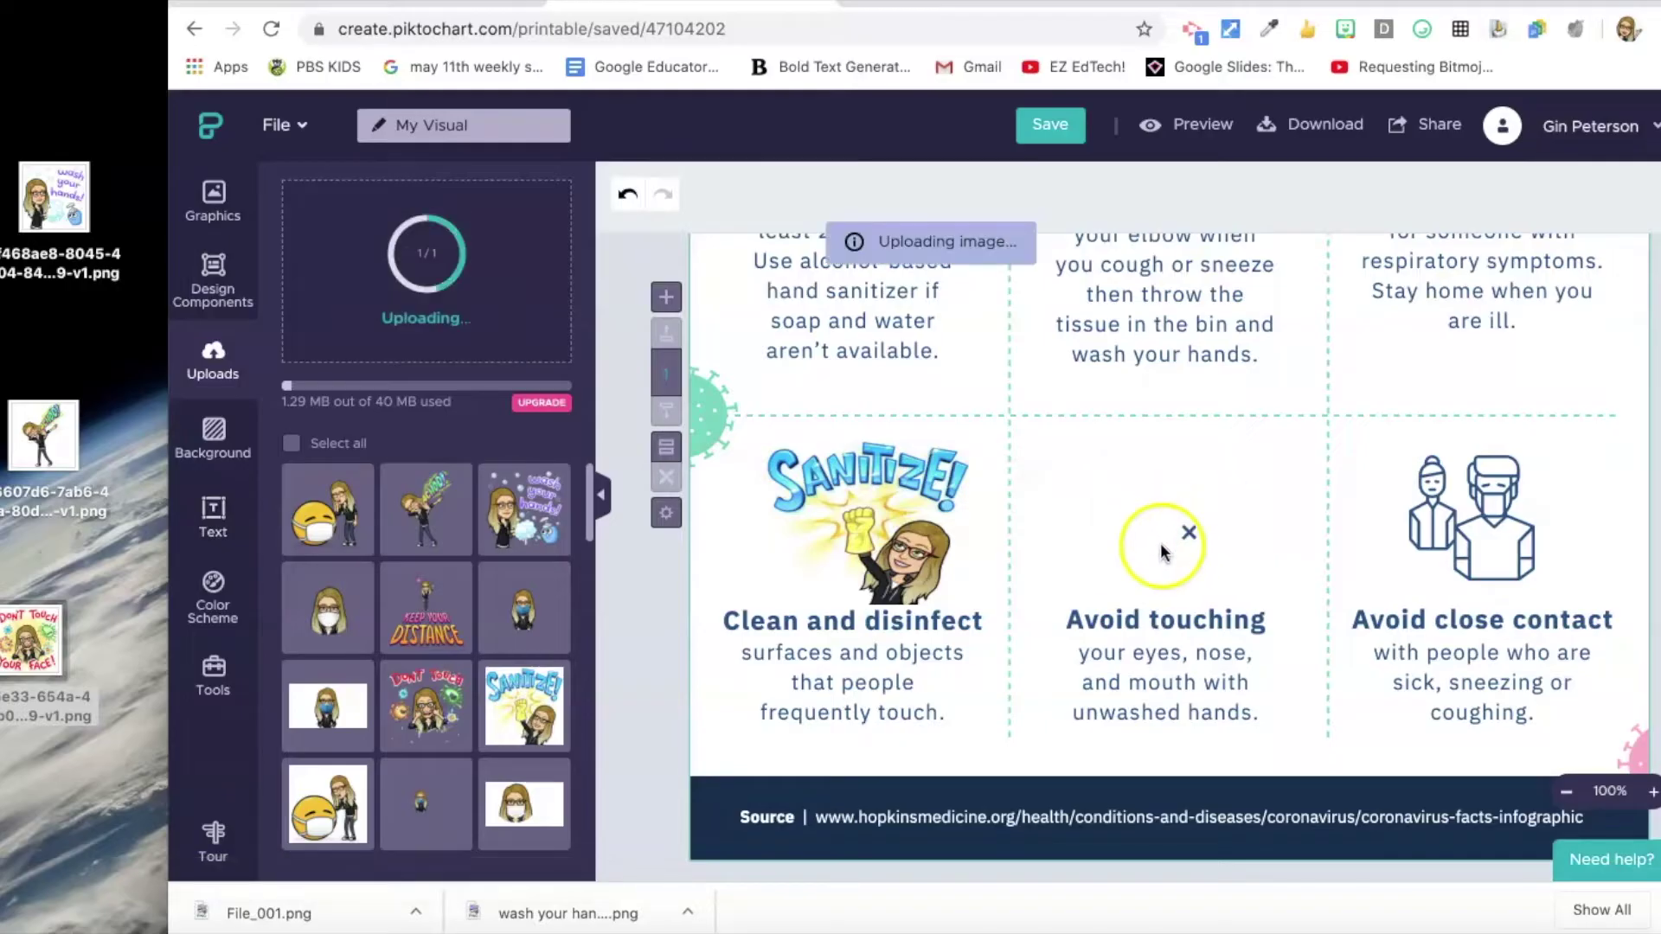
{"action": "left_click", "coordinate": [935, 309]}
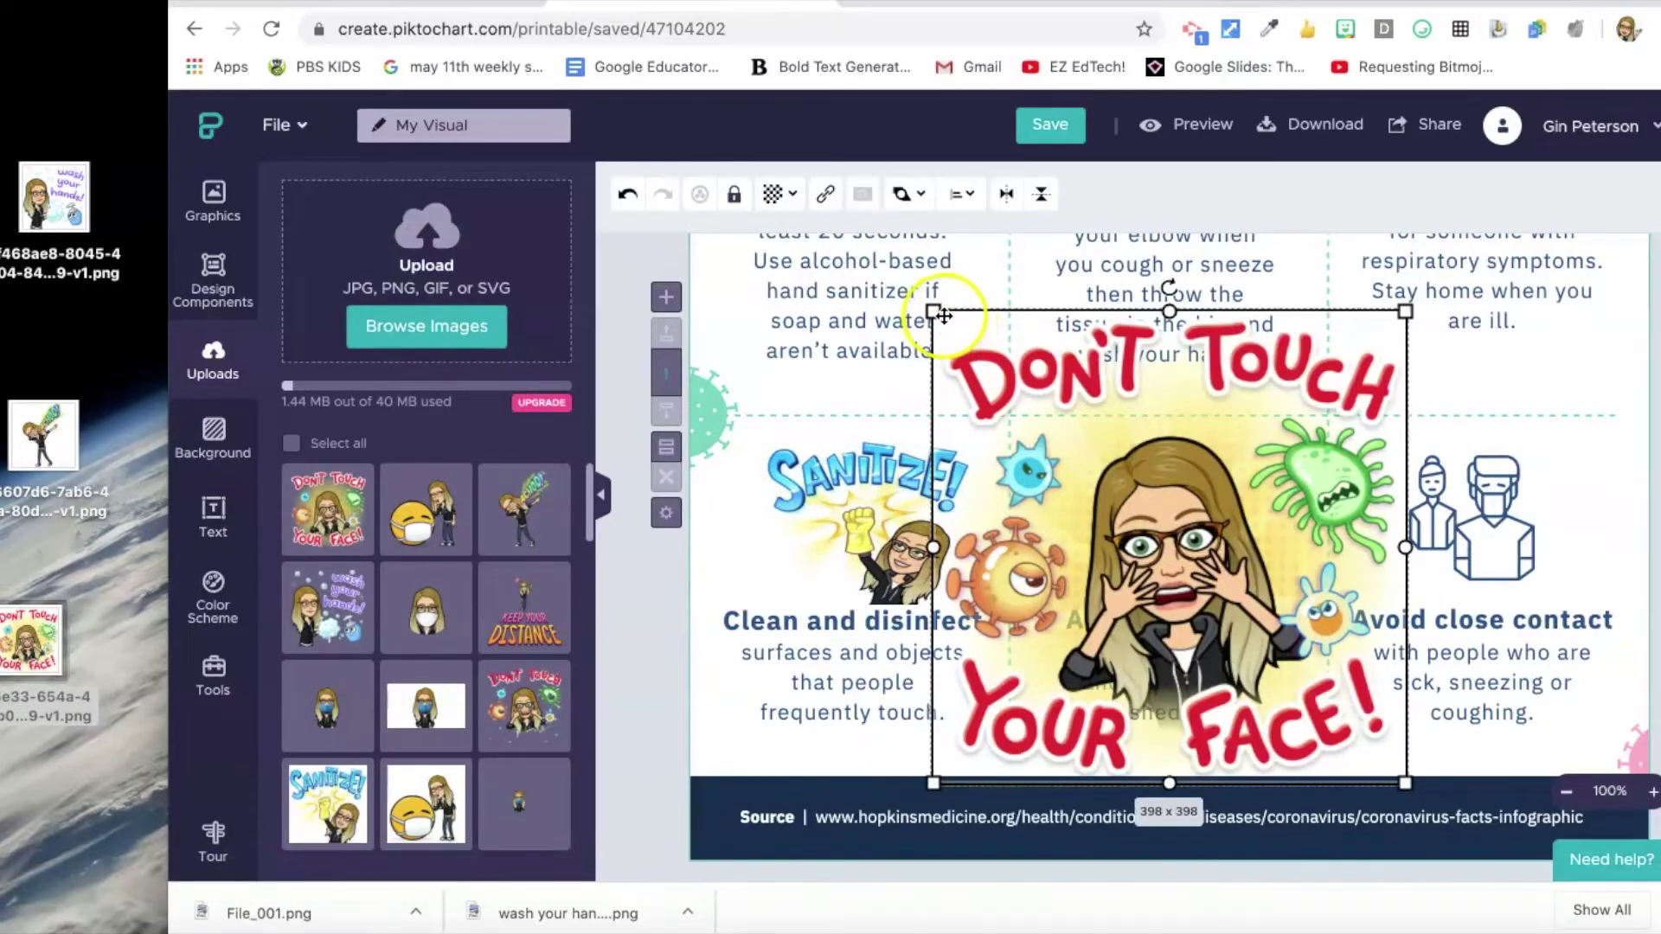
{"action": "left_click_drag", "start_coordinate": [934, 310], "coordinate": [1140, 457]}
{"action": "left_click_drag", "start_coordinate": [1061, 405], "coordinate": [1082, 433]}
{"action": "left_click_drag", "start_coordinate": [1140, 498], "coordinate": [1123, 495]}
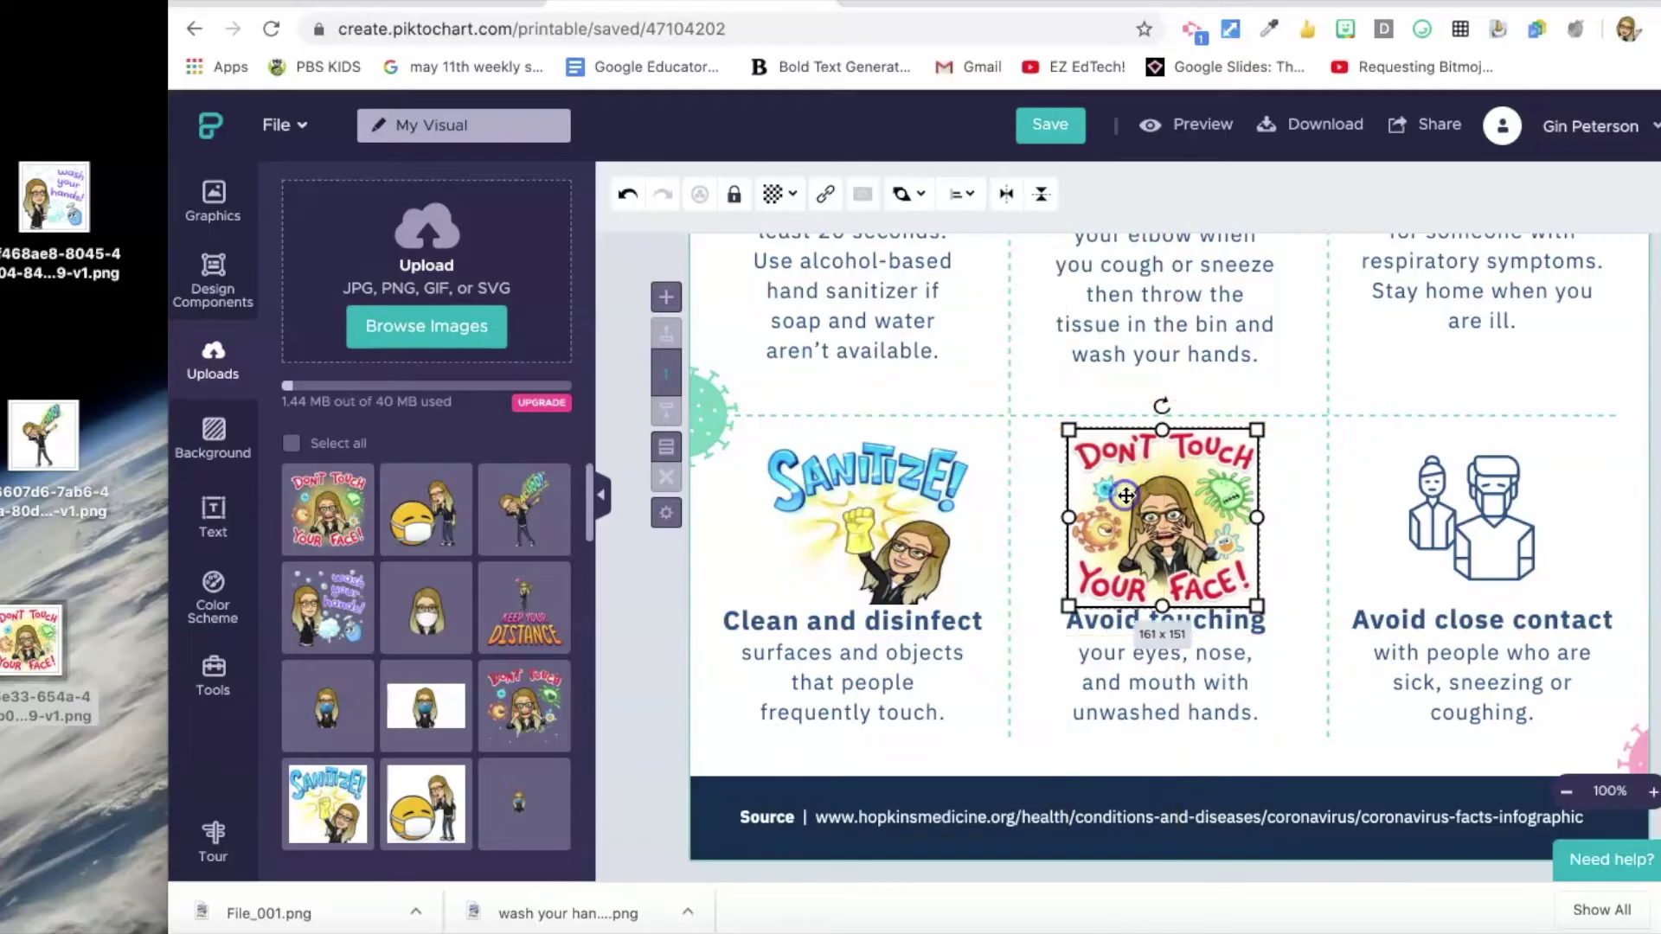
- Open remove.bg in a new browser tab and upload the "Don't Touch Your Face!" sticker from the desktop
{"action": "key", "text": "super+t"}
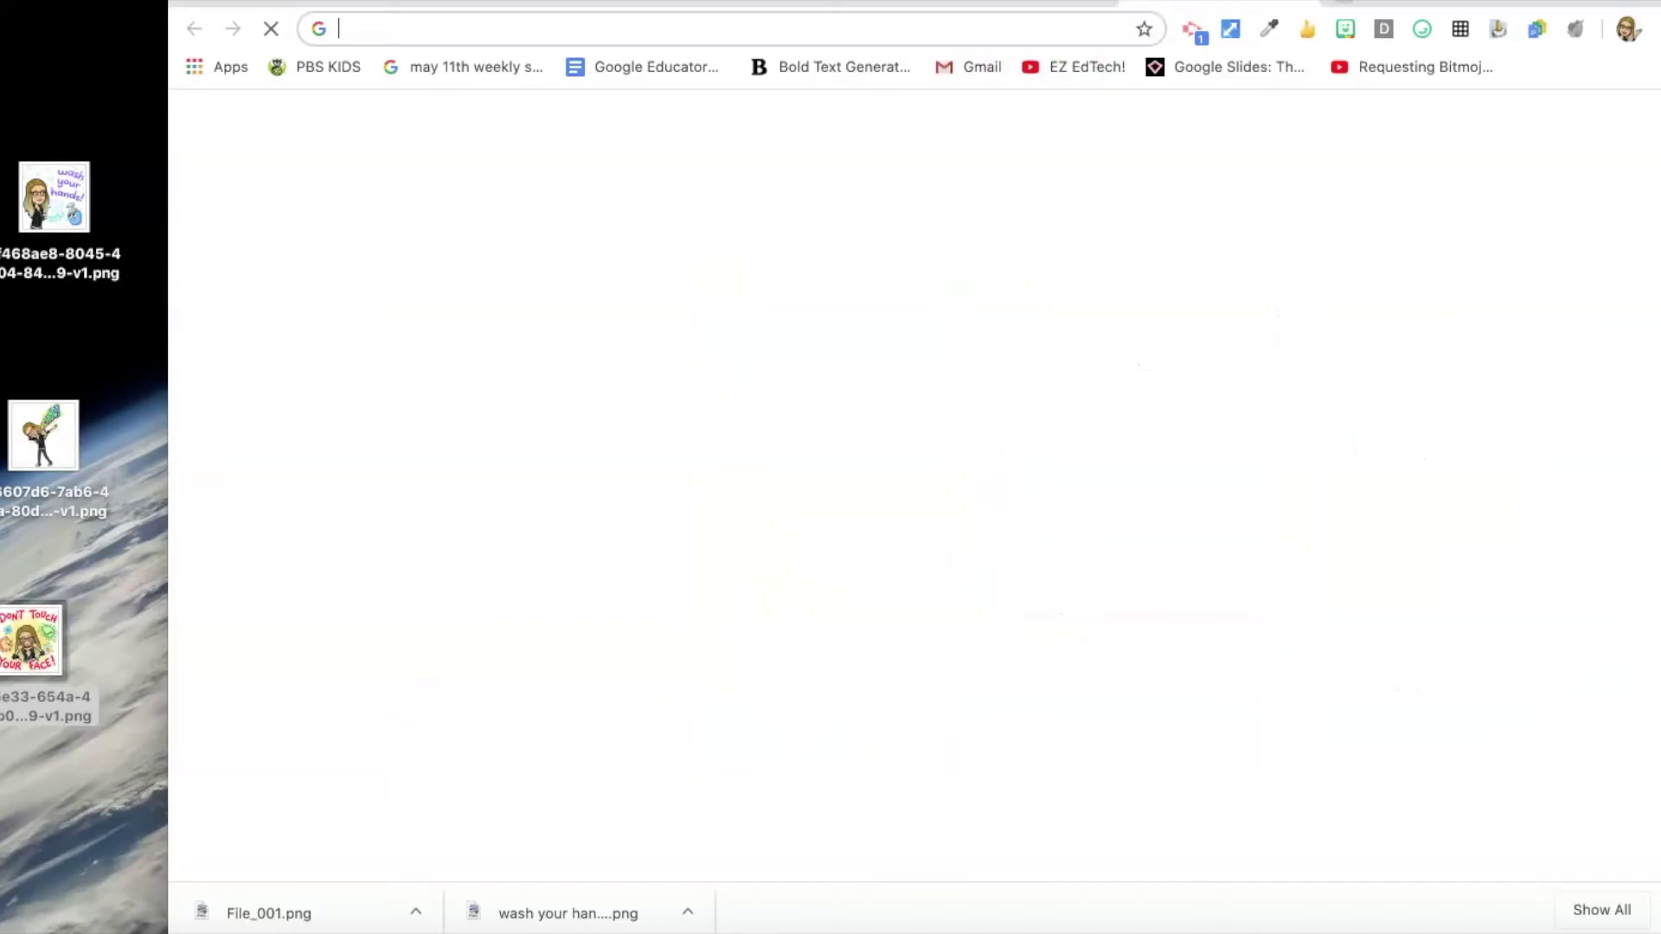
{"action": "type", "text": "remove.bg"}
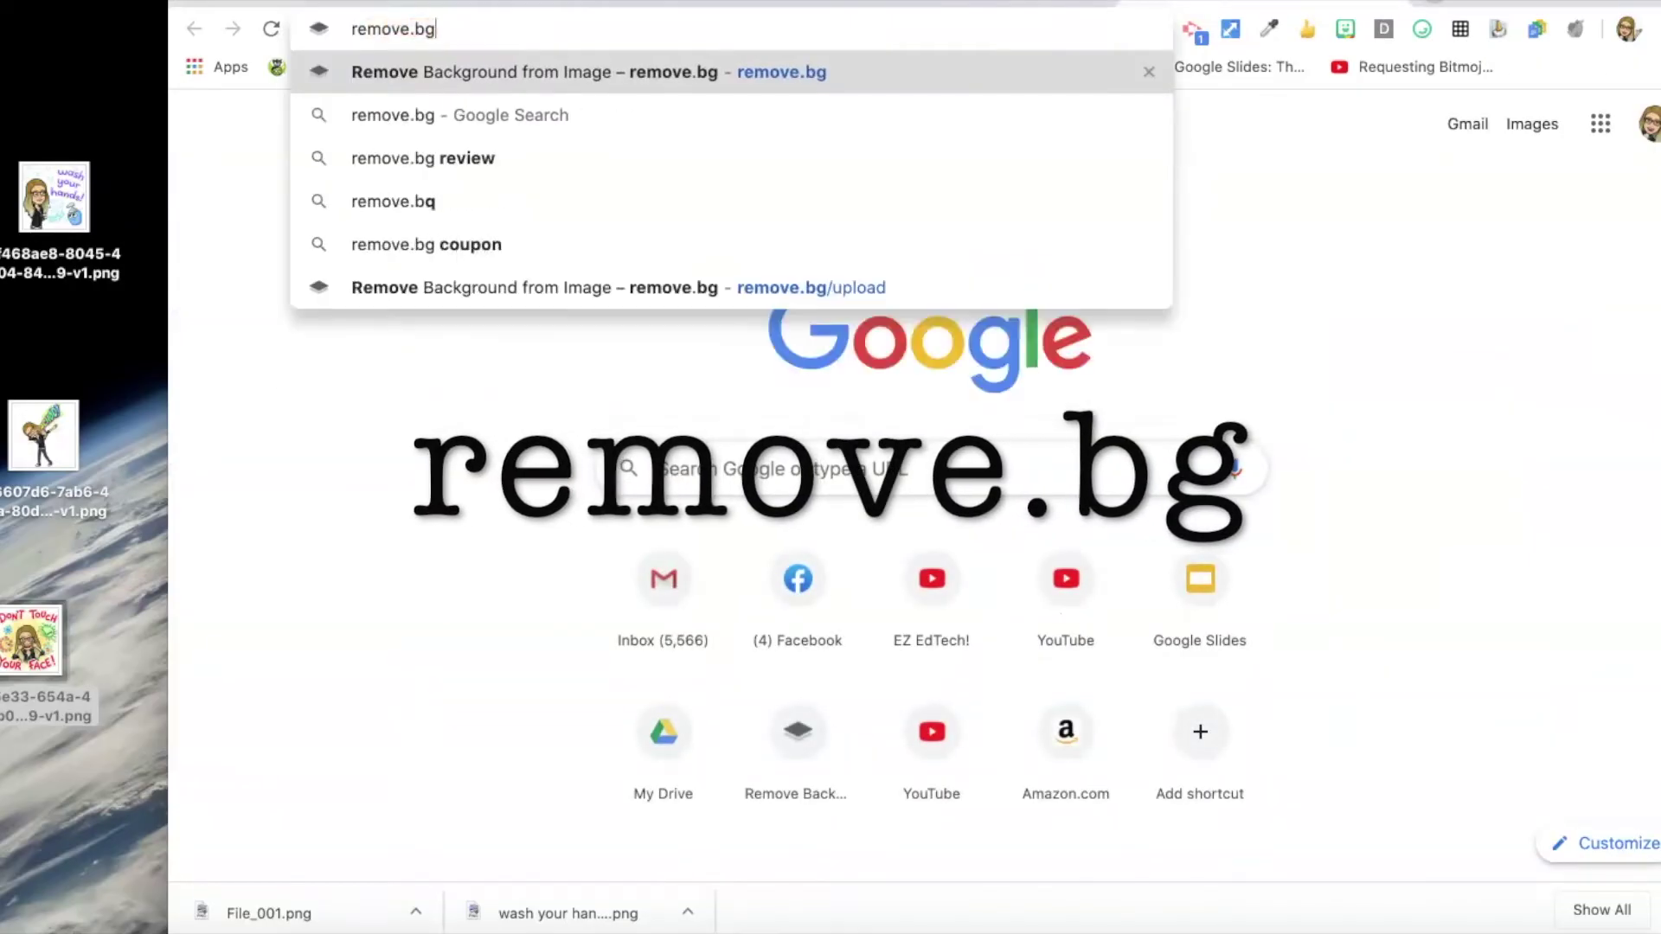
{"action": "key", "text": "Return"}
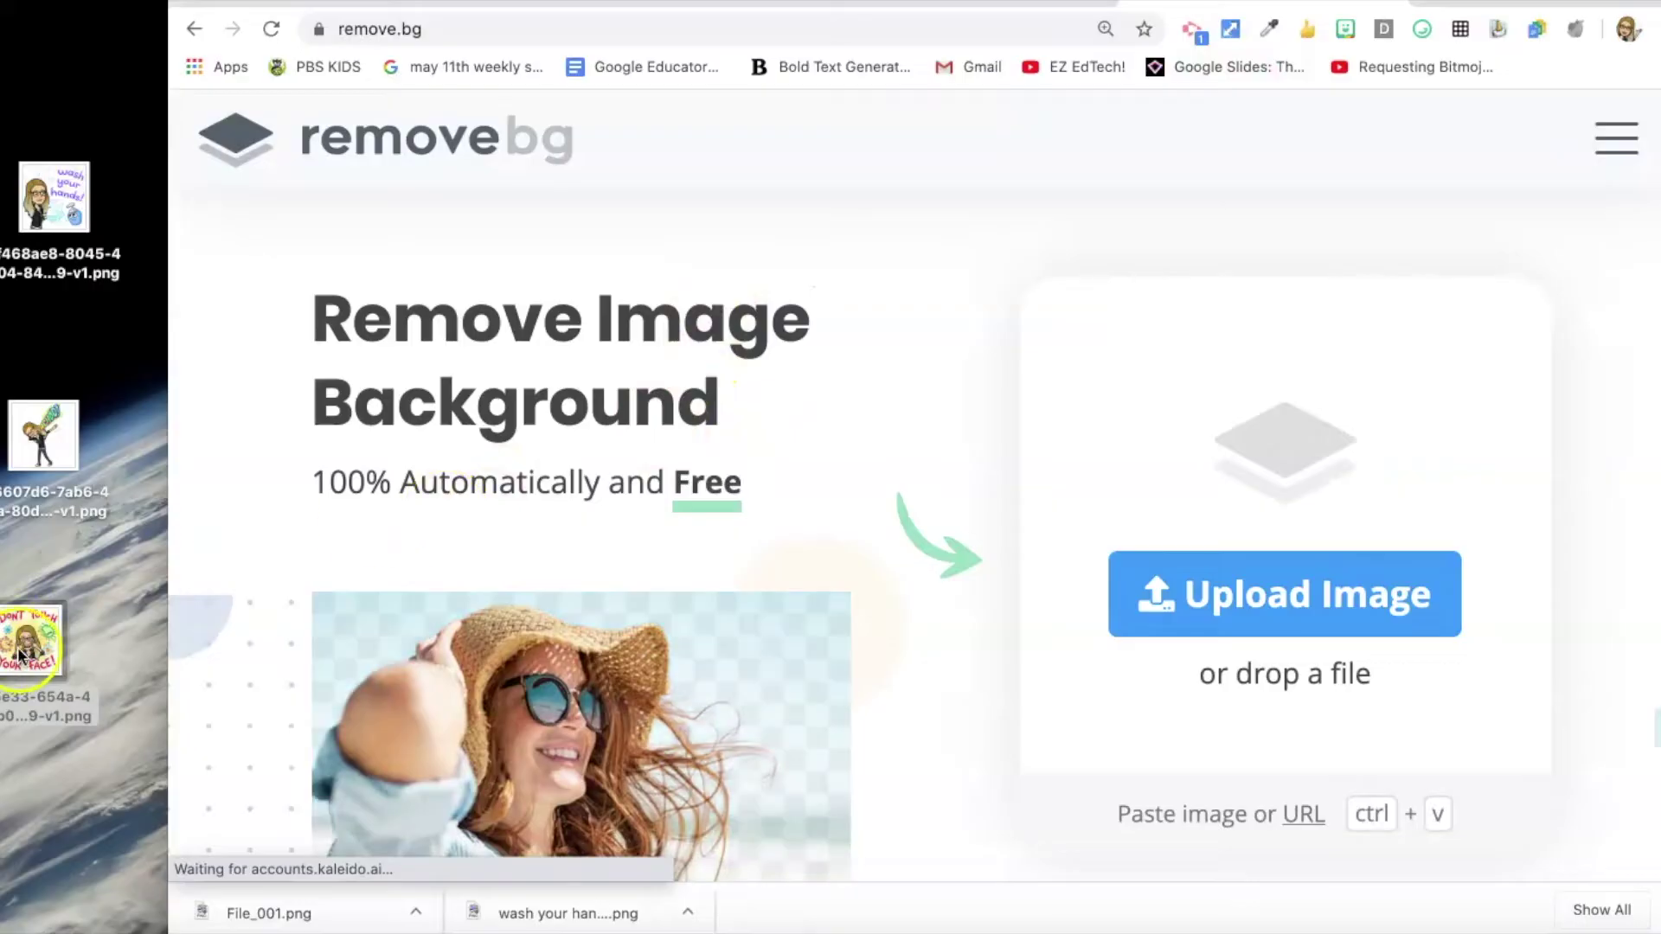
{"action": "left_click_drag", "start_coordinate": [17, 632], "coordinate": [1205, 581]}
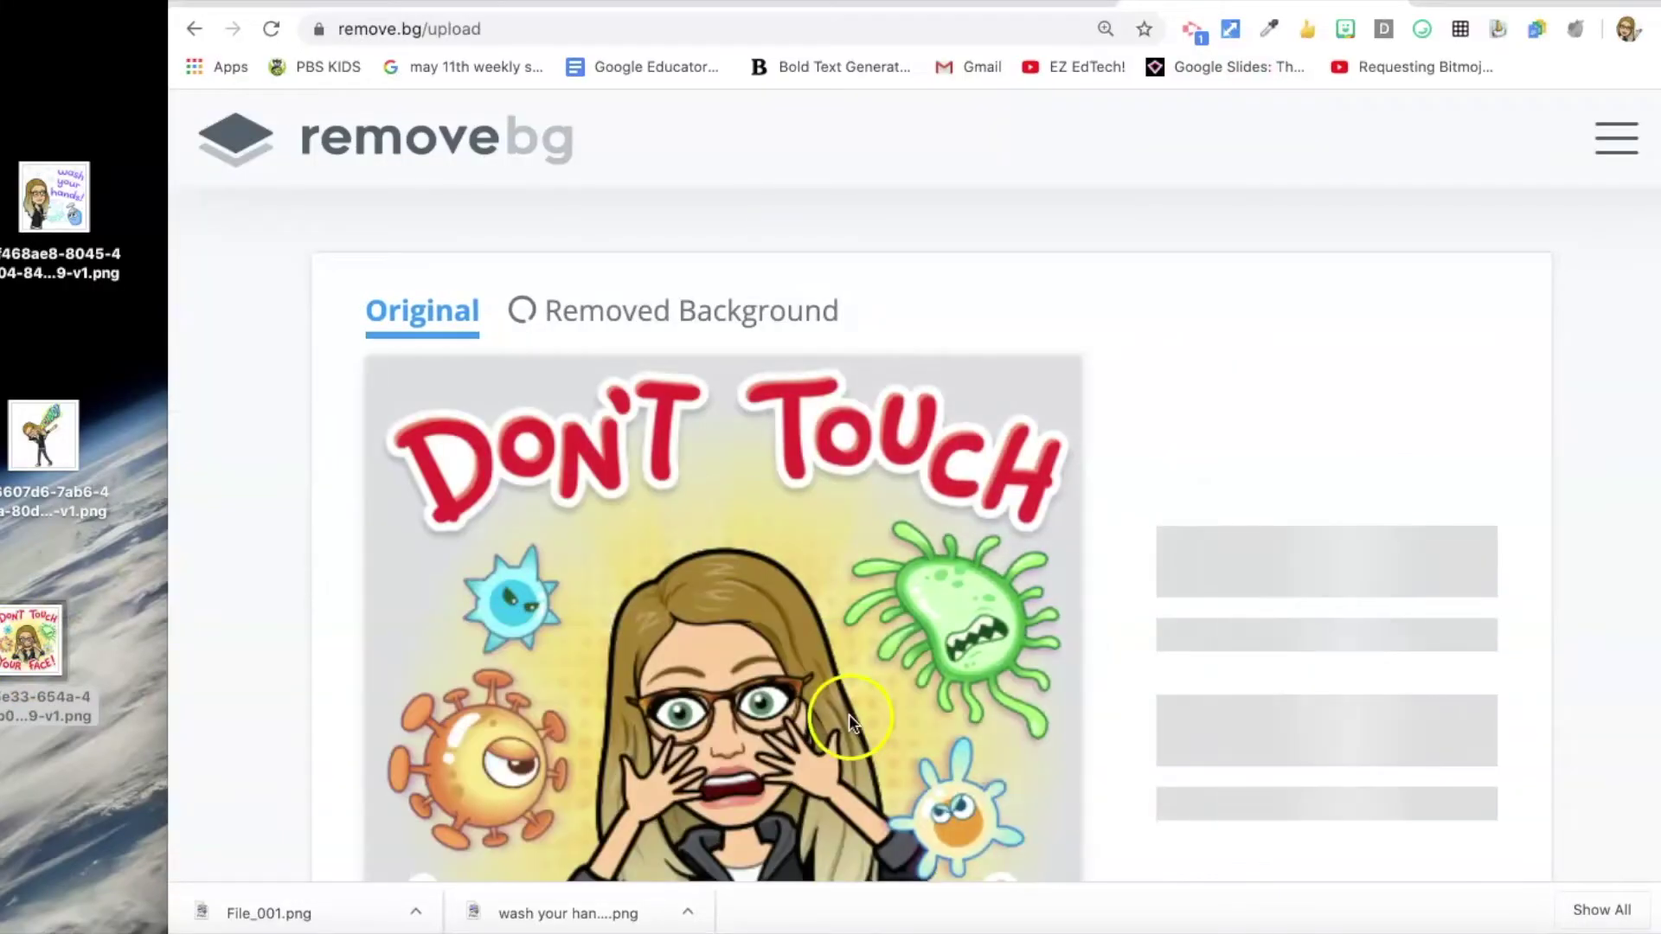
- Open the background-free sticker for editing and erase the "Your Face!" lettering with an enlarged brush
{"action": "scroll", "coordinate": [751, 718], "scroll_direction": "down", "scroll_amount": 3}
{"action": "scroll", "coordinate": [754, 716], "scroll_direction": "down", "scroll_amount": 2}
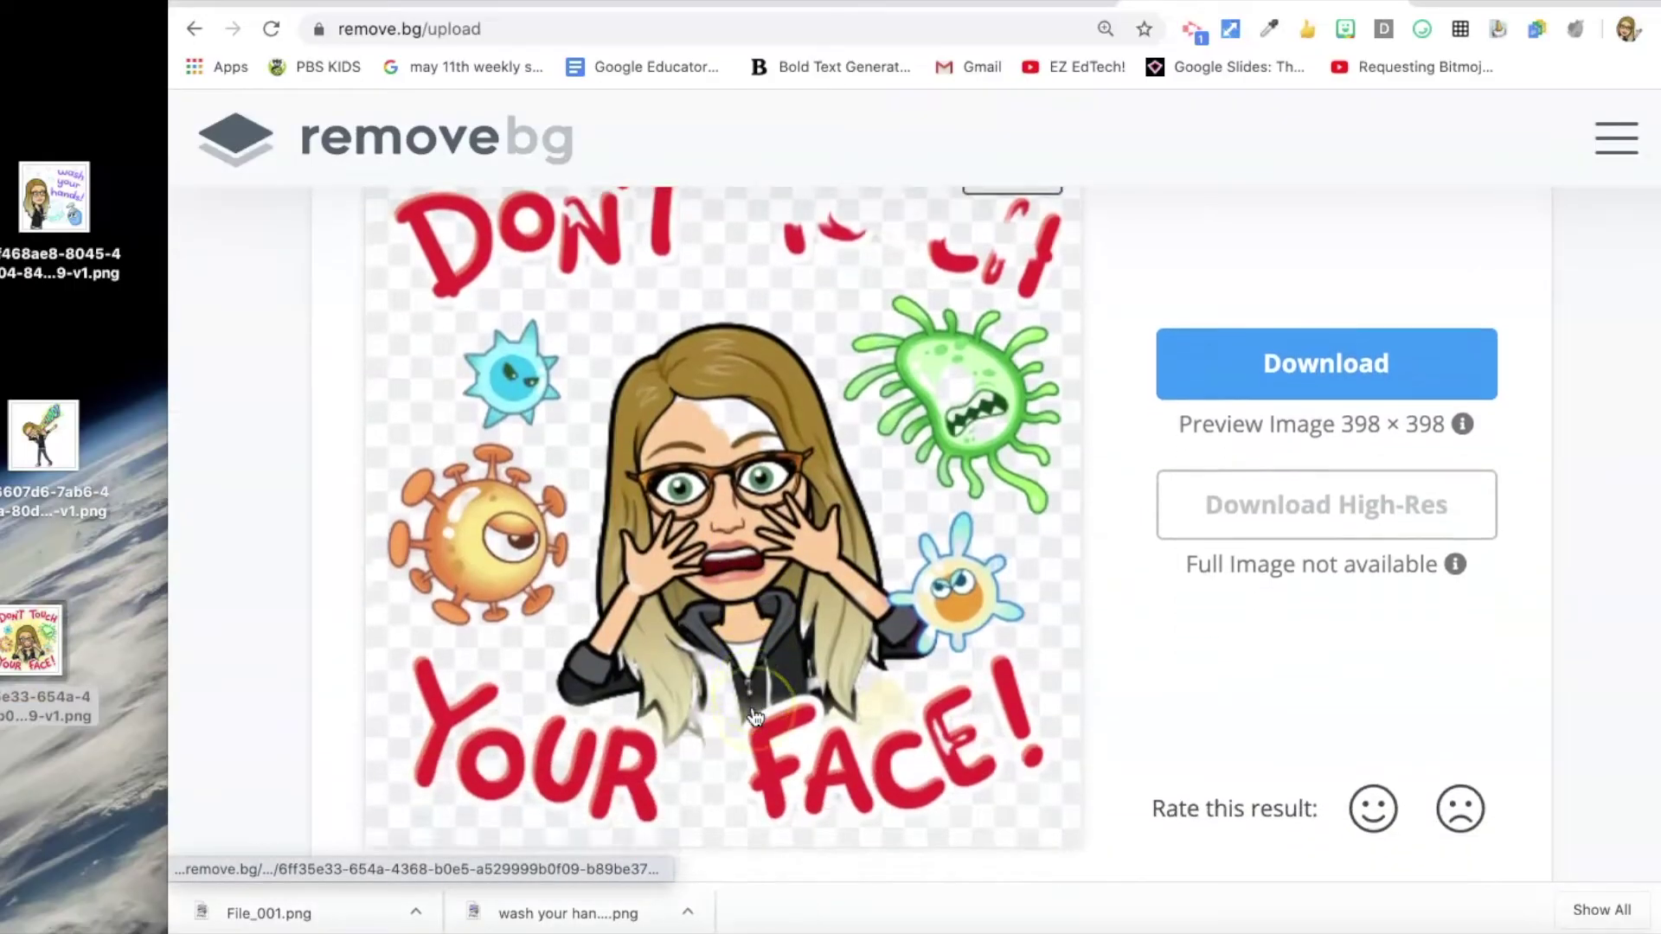
{"action": "scroll", "coordinate": [754, 716], "scroll_direction": "up", "scroll_amount": 3}
{"action": "left_click", "coordinate": [1002, 407]}
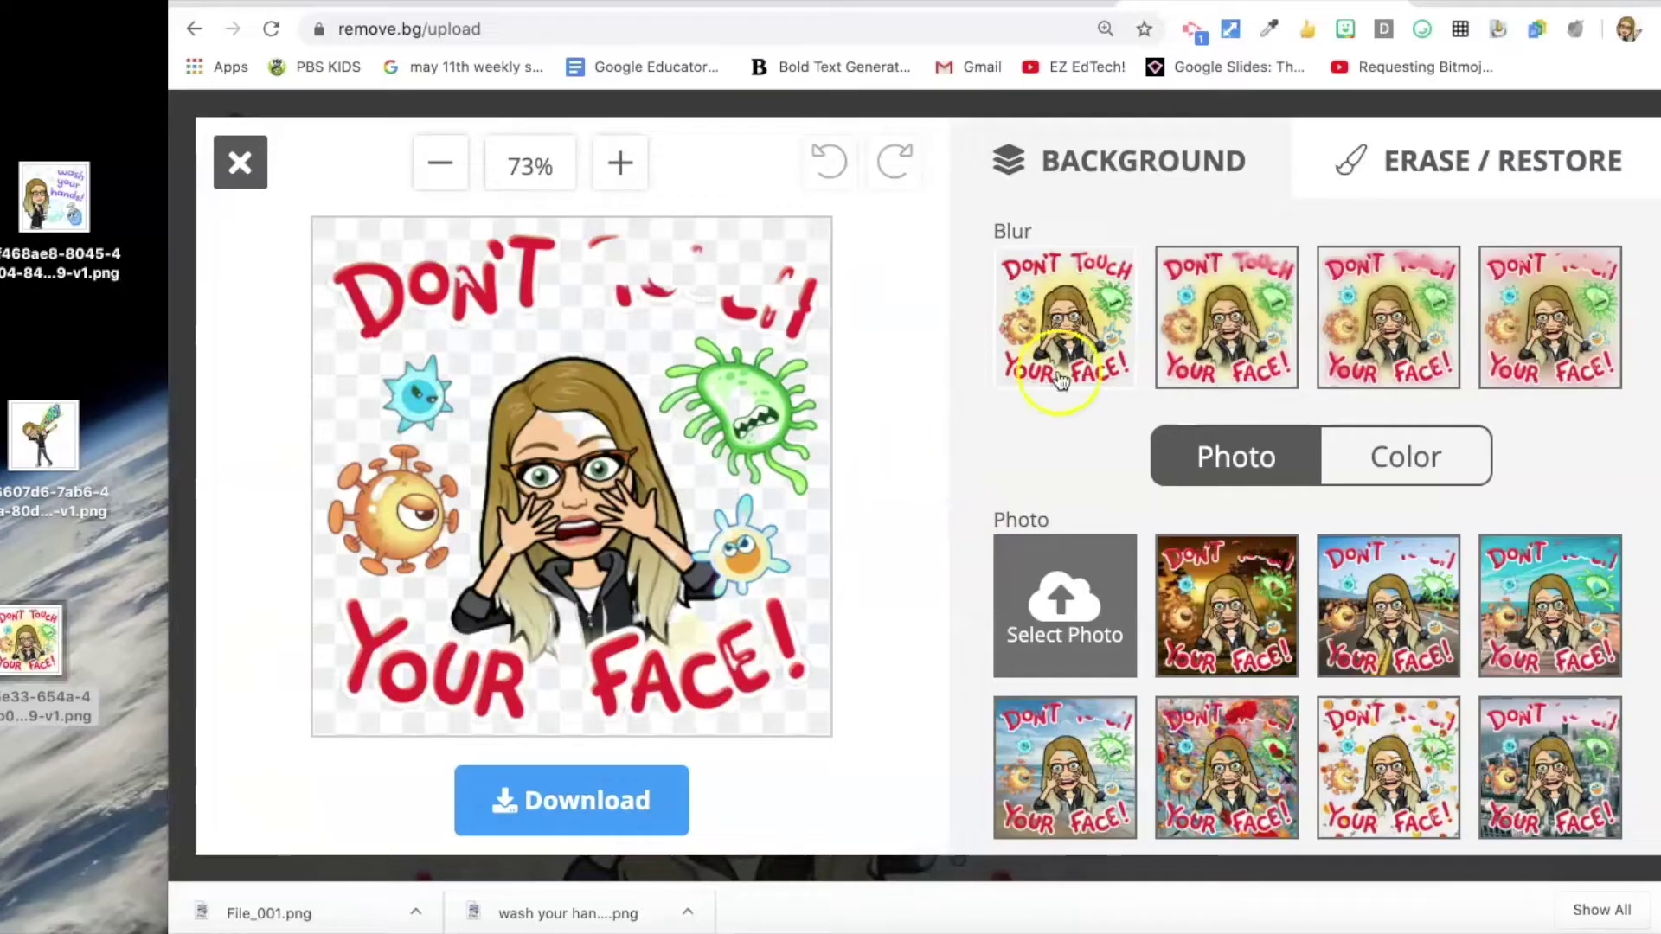
{"action": "left_click", "coordinate": [1352, 190]}
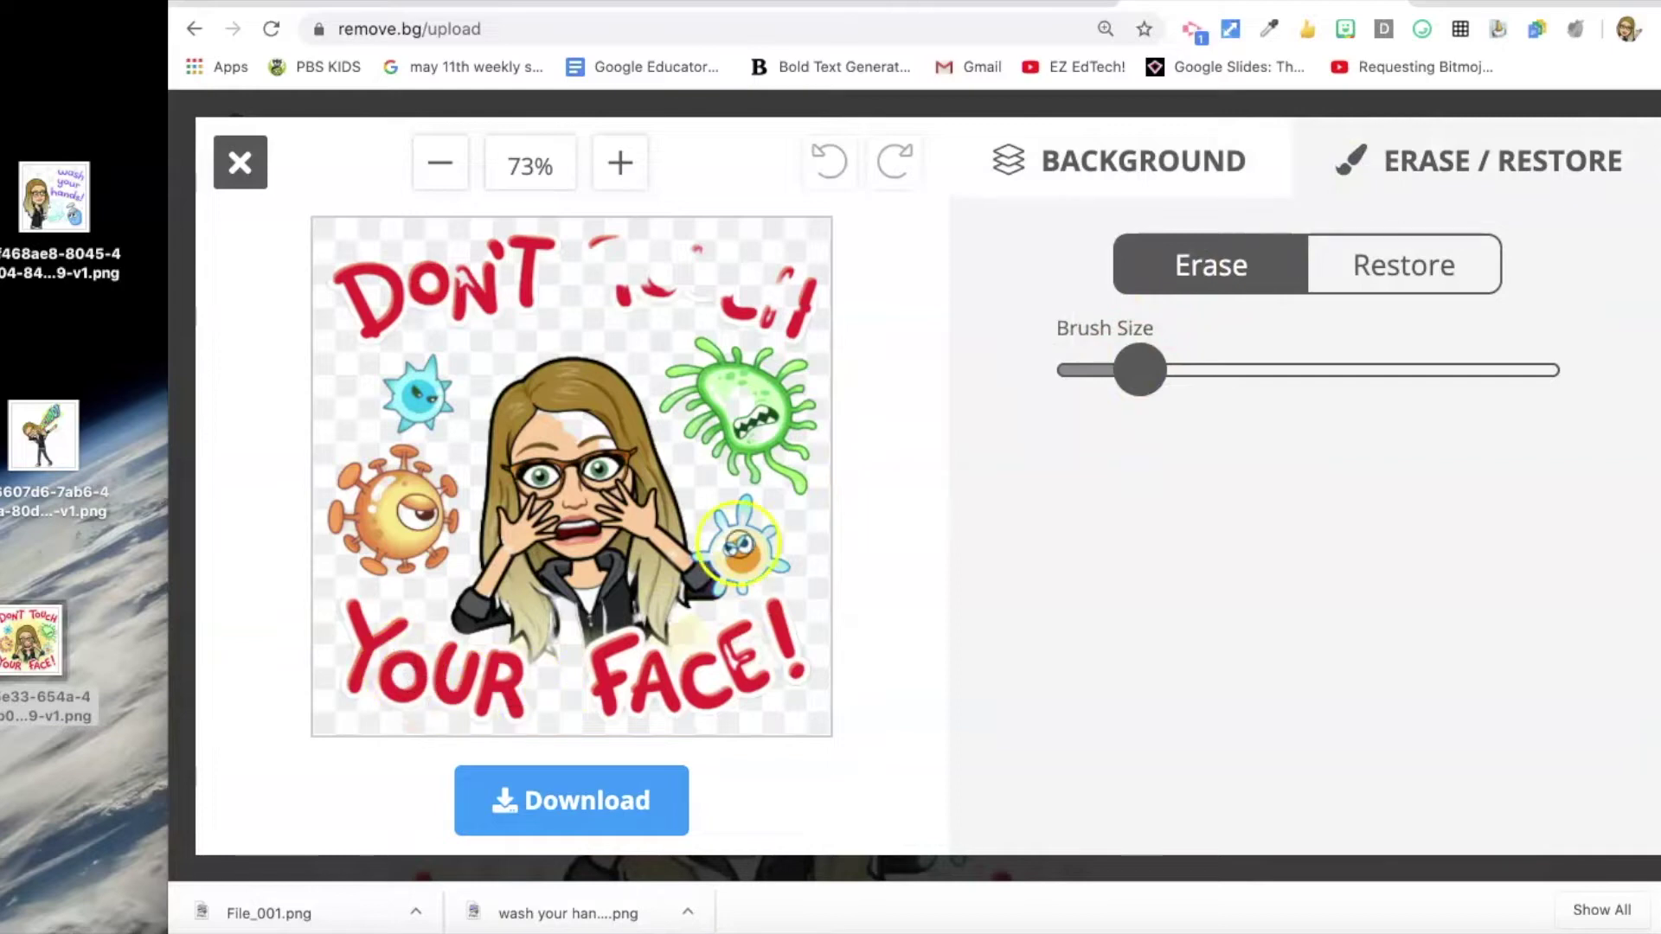
{"action": "left_click_drag", "start_coordinate": [1141, 370], "coordinate": [1286, 381]}
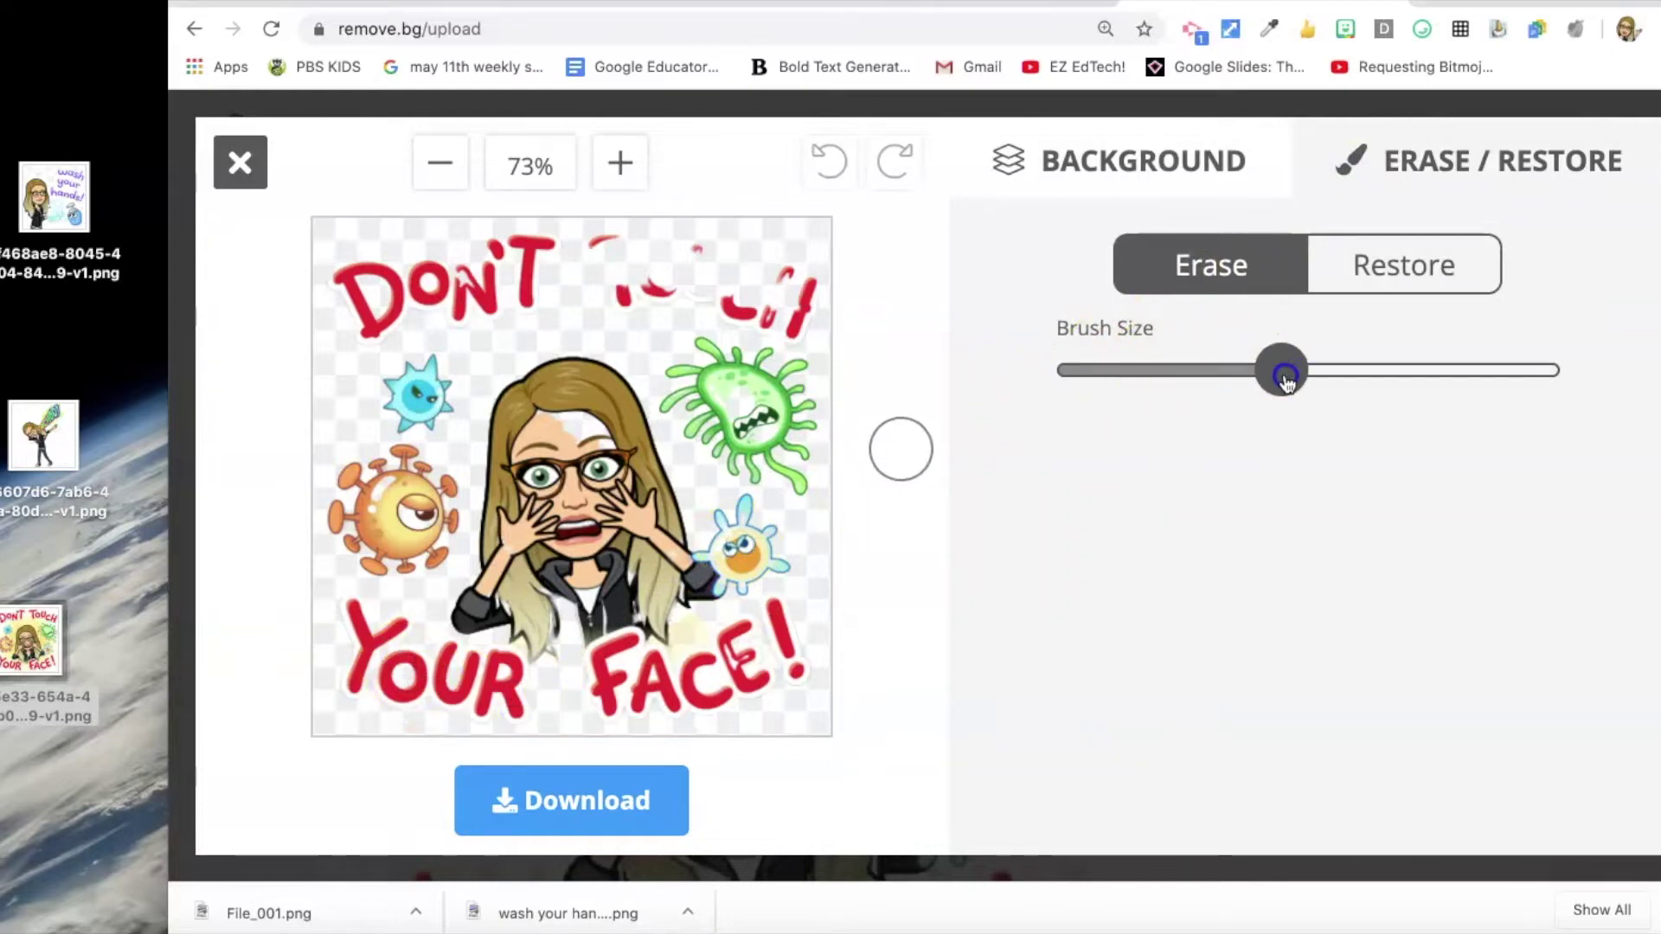
{"action": "mouse_move", "coordinate": [638, 704]}
{"action": "left_mouse_down"}
{"action": "mouse_move", "coordinate": [745, 697]}
{"action": "mouse_move", "coordinate": [779, 634]}
{"action": "mouse_move", "coordinate": [705, 663]}
{"action": "mouse_move", "coordinate": [764, 675]}
{"action": "mouse_move", "coordinate": [756, 693]}
{"action": "mouse_move", "coordinate": [504, 697]}
{"action": "mouse_move", "coordinate": [393, 682]}
{"action": "mouse_move", "coordinate": [367, 650]}
{"action": "mouse_move", "coordinate": [371, 690]}
{"action": "mouse_move", "coordinate": [356, 638]}
{"action": "mouse_move", "coordinate": [408, 636]}
{"action": "mouse_move", "coordinate": [450, 676]}
{"action": "mouse_move", "coordinate": [493, 675]}
{"action": "mouse_move", "coordinate": [427, 690]}
{"action": "mouse_move", "coordinate": [619, 719]}
{"action": "mouse_move", "coordinate": [597, 686]}
{"action": "mouse_move", "coordinate": [623, 667]}
{"action": "mouse_move", "coordinate": [667, 689]}
{"action": "mouse_move", "coordinate": [746, 683]}
{"action": "left_mouse_up"}
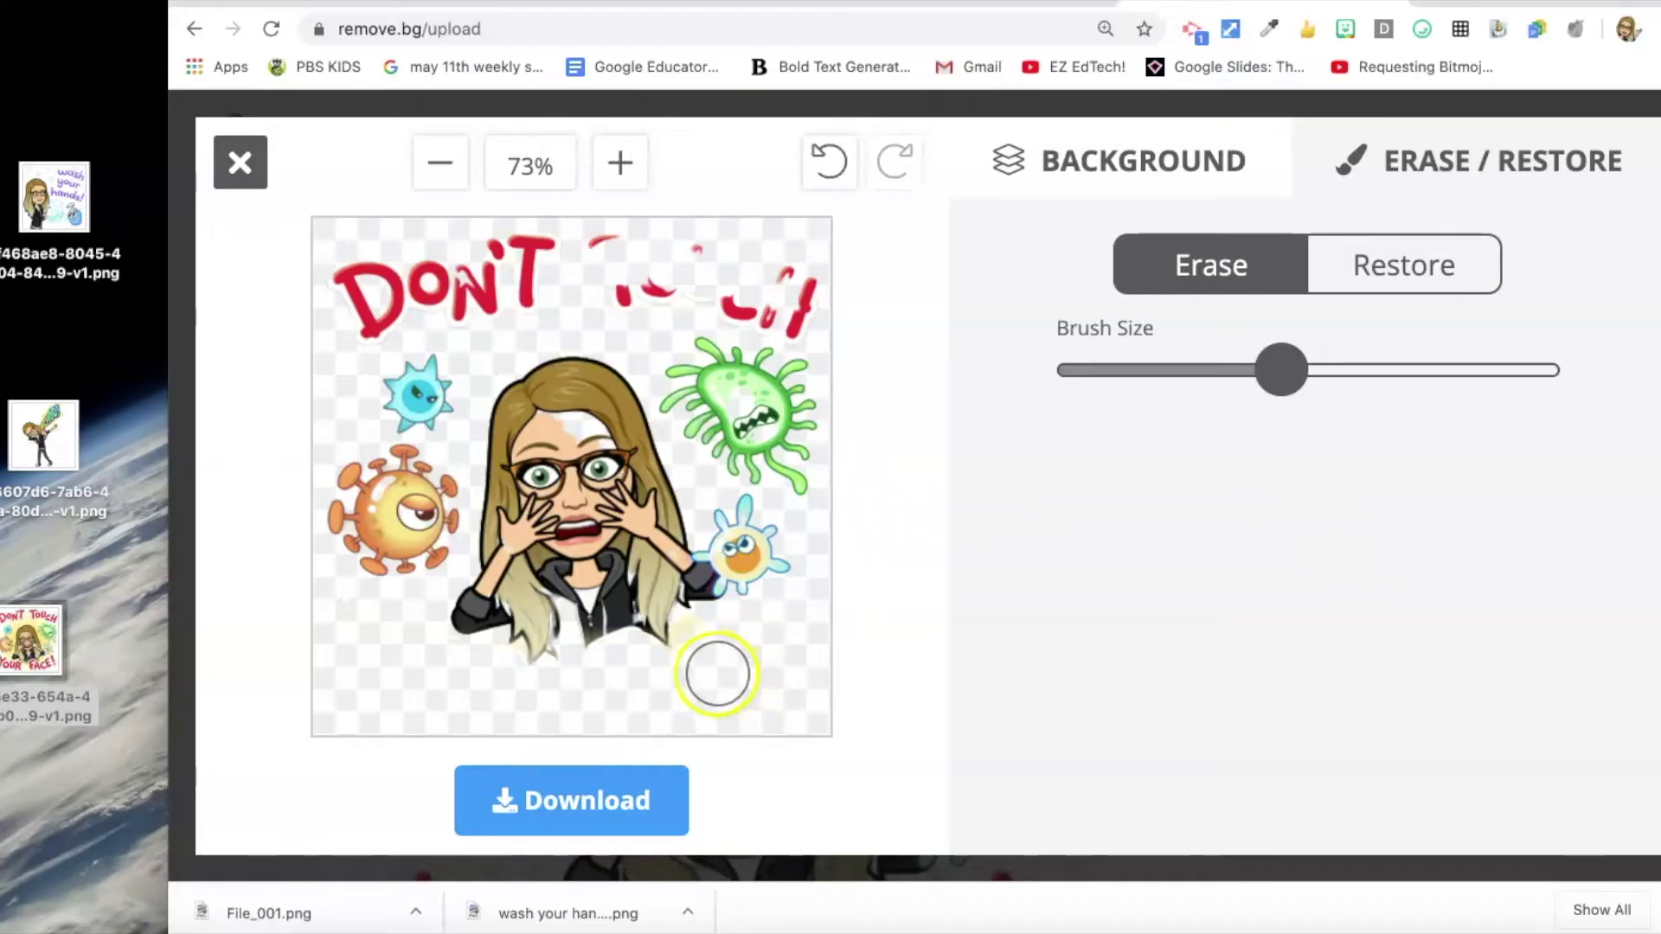
- Try to restore the "Don't Touch" lettering with a large restore brush, then undo the stroke
{"action": "left_click_drag", "start_coordinate": [1266, 374], "coordinate": [1098, 391]}
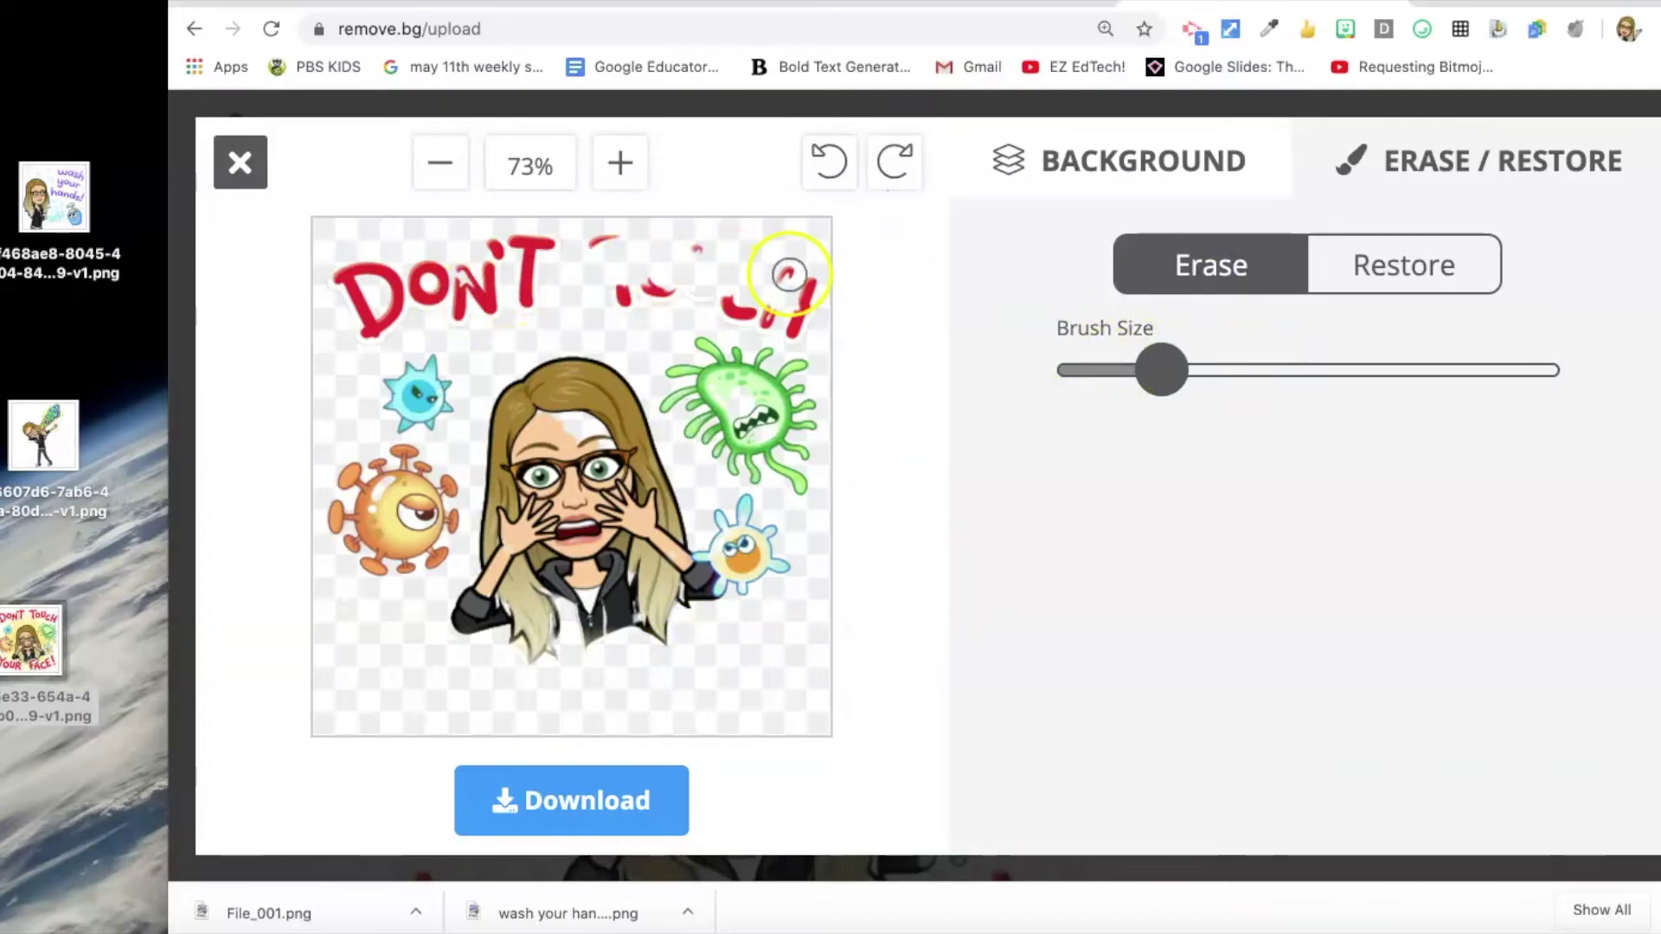
{"action": "left_click", "coordinate": [1373, 284]}
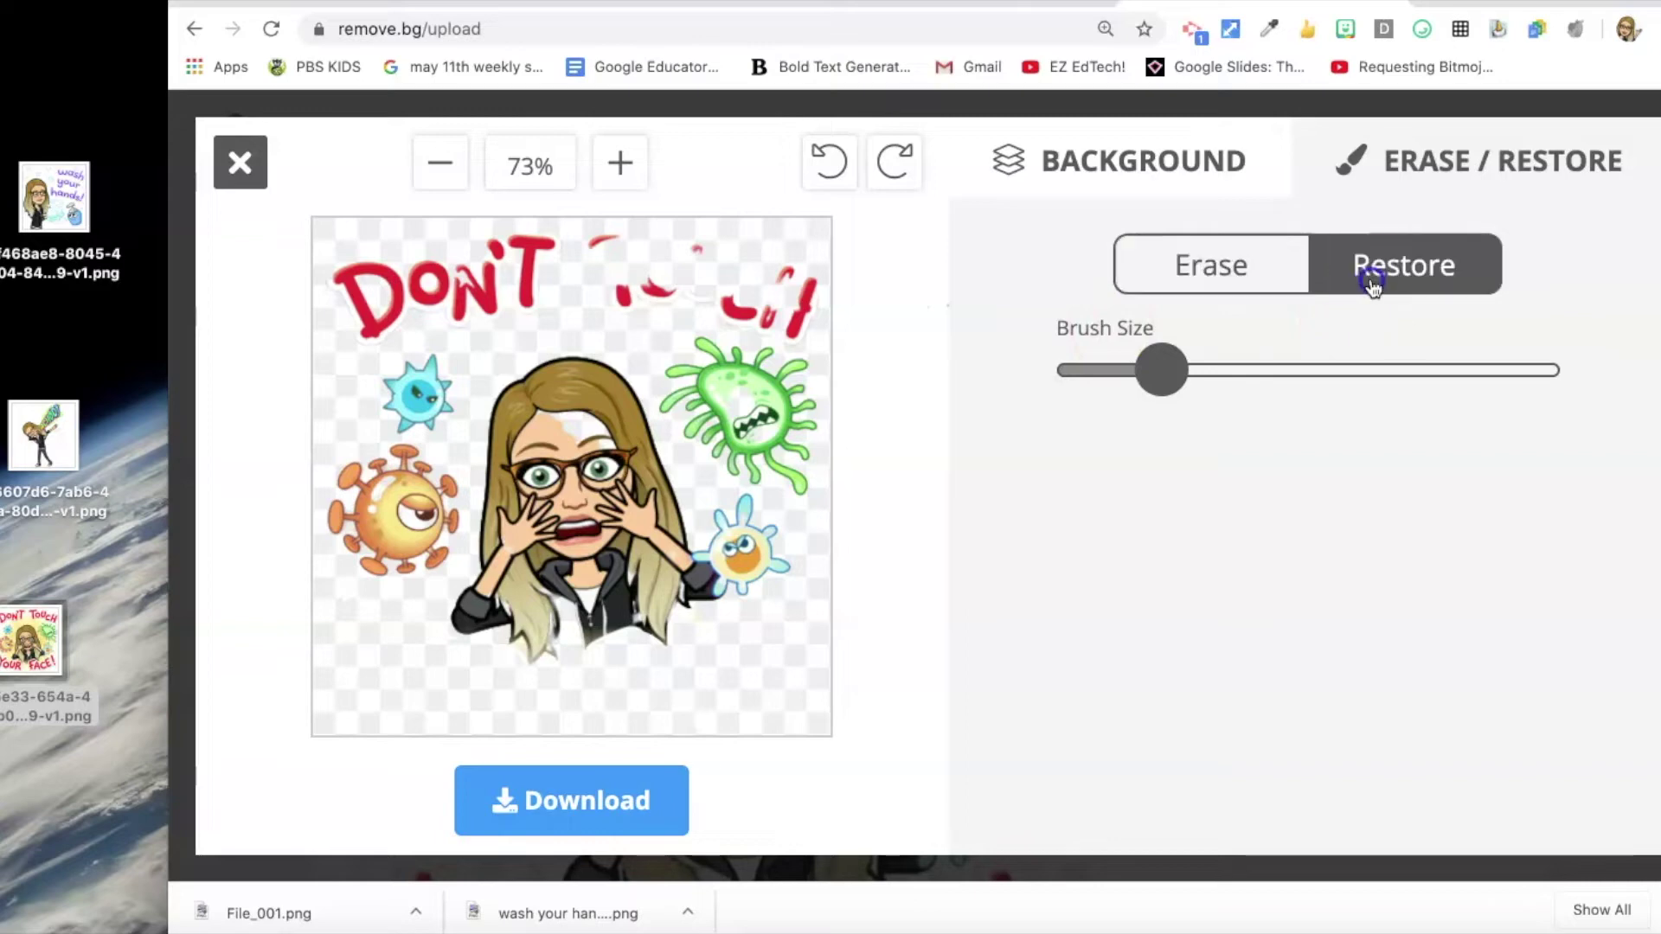
{"action": "mouse_move", "coordinate": [1178, 372]}
{"action": "left_mouse_down"}
{"action": "mouse_move", "coordinate": [1105, 378]}
{"action": "mouse_move", "coordinate": [1420, 375]}
{"action": "left_mouse_up"}
{"action": "mouse_move", "coordinate": [857, 259]}
{"action": "left_mouse_down"}
{"action": "mouse_move", "coordinate": [768, 277]}
{"action": "mouse_move", "coordinate": [536, 257]}
{"action": "mouse_move", "coordinate": [450, 289]}
{"action": "mouse_move", "coordinate": [692, 277]}
{"action": "mouse_move", "coordinate": [387, 296]}
{"action": "left_mouse_up"}
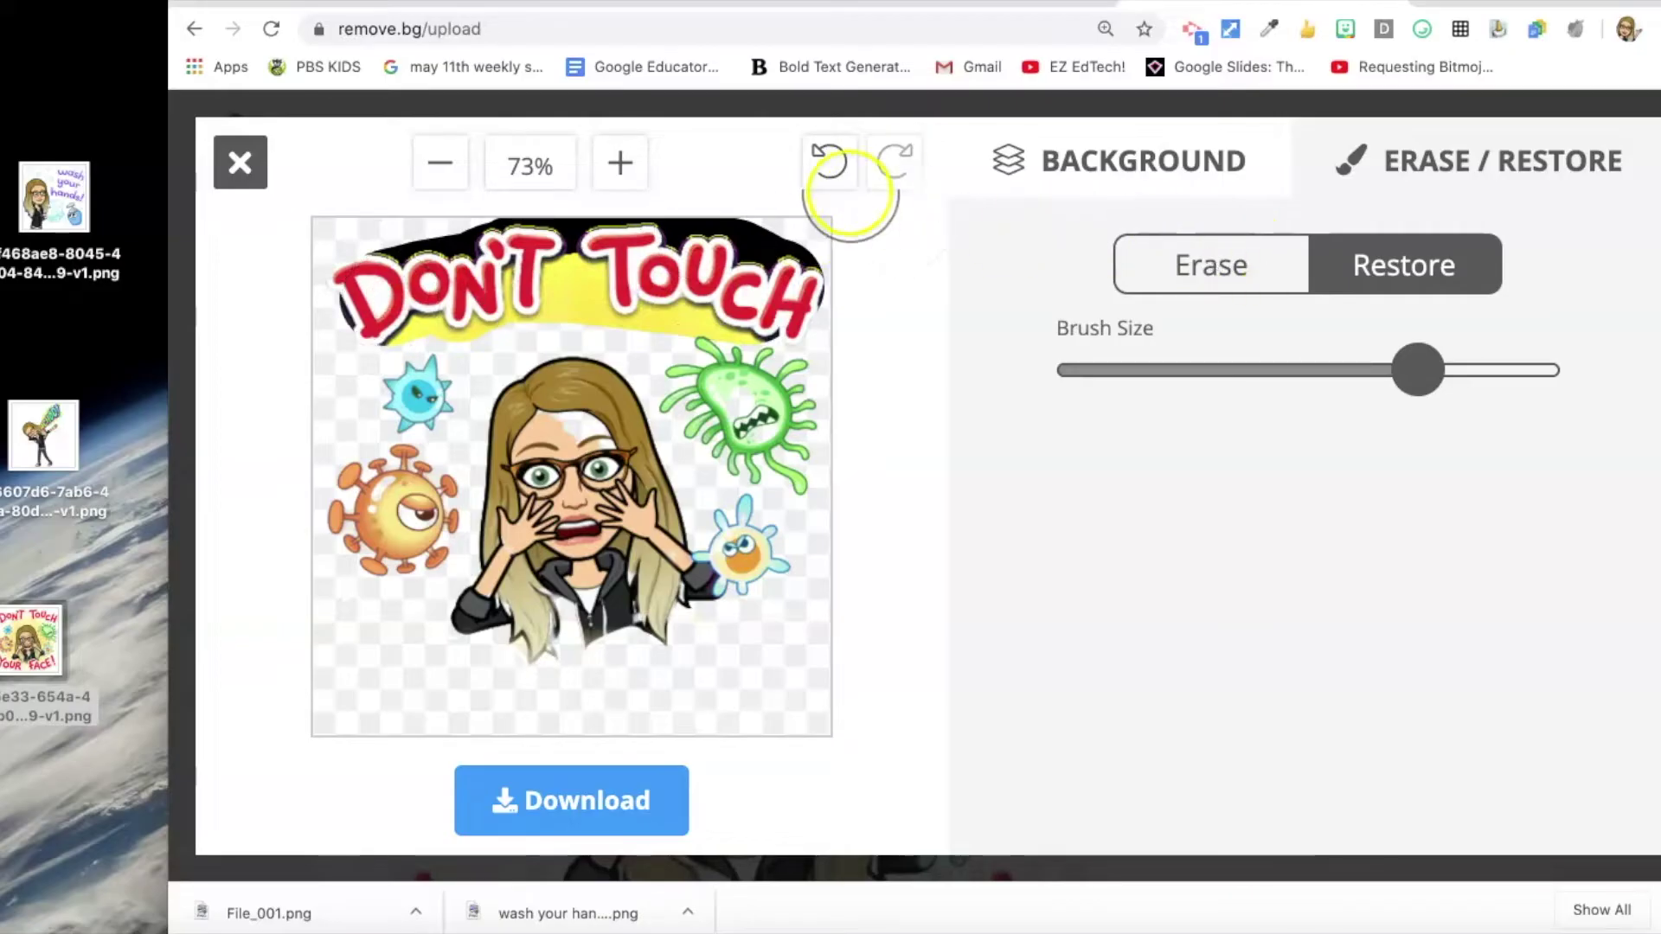
{"action": "left_click", "coordinate": [828, 161]}
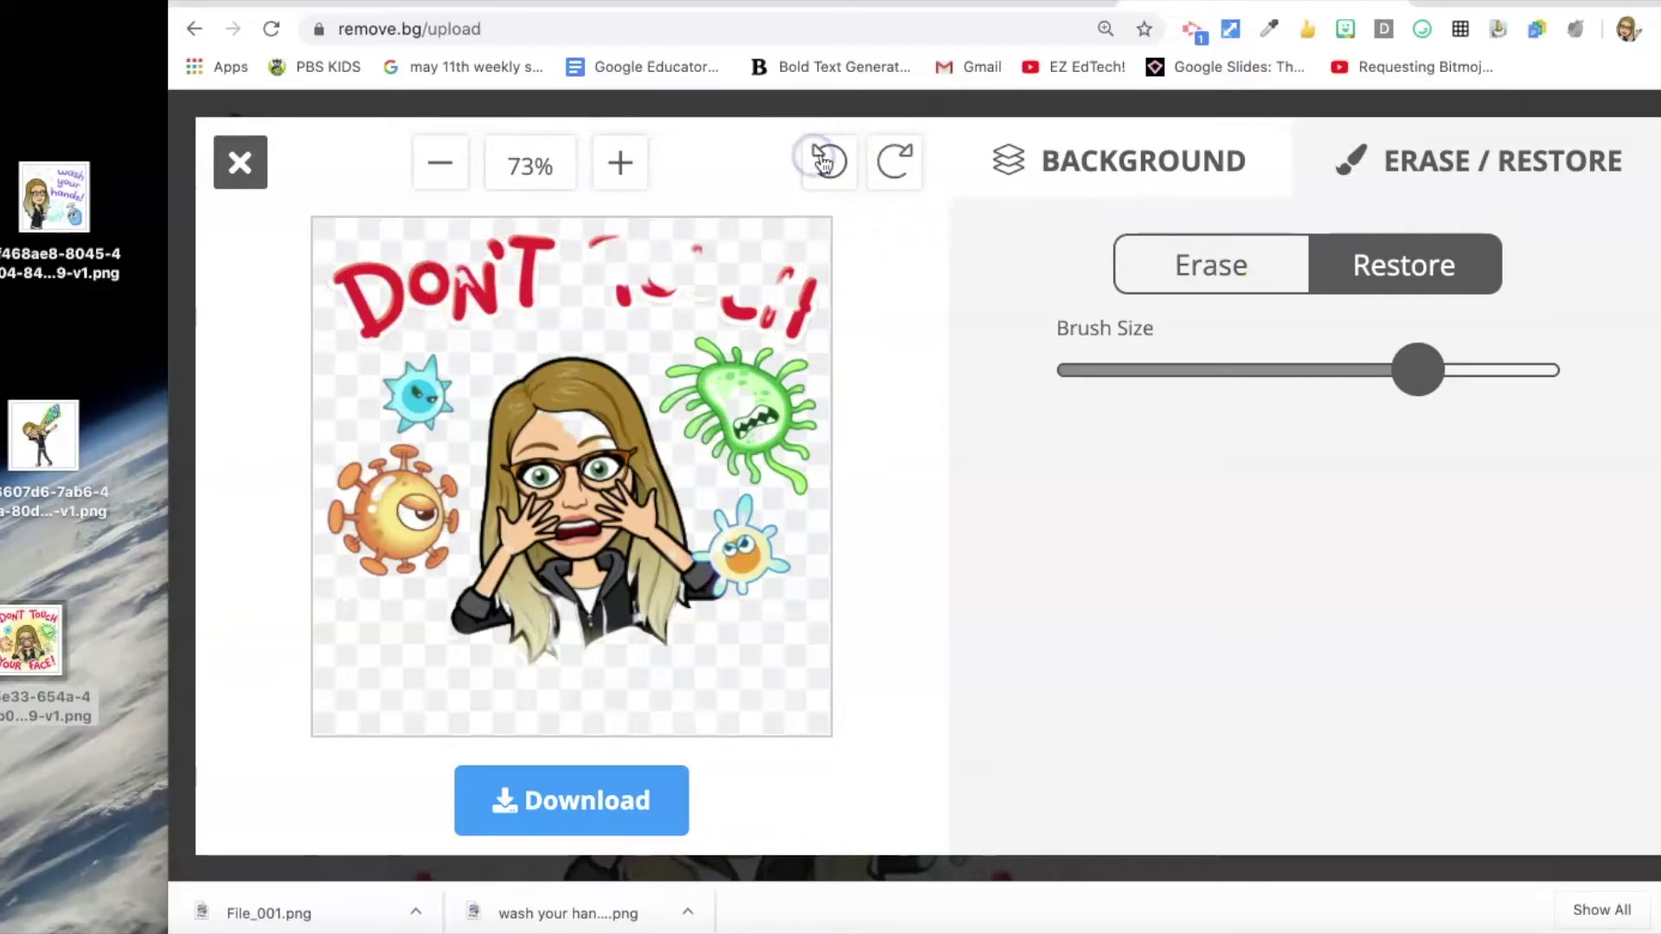
- Restore the missing parts of the word "Touch" letter by letter with a small restore brush
{"action": "left_click", "coordinate": [1229, 264]}
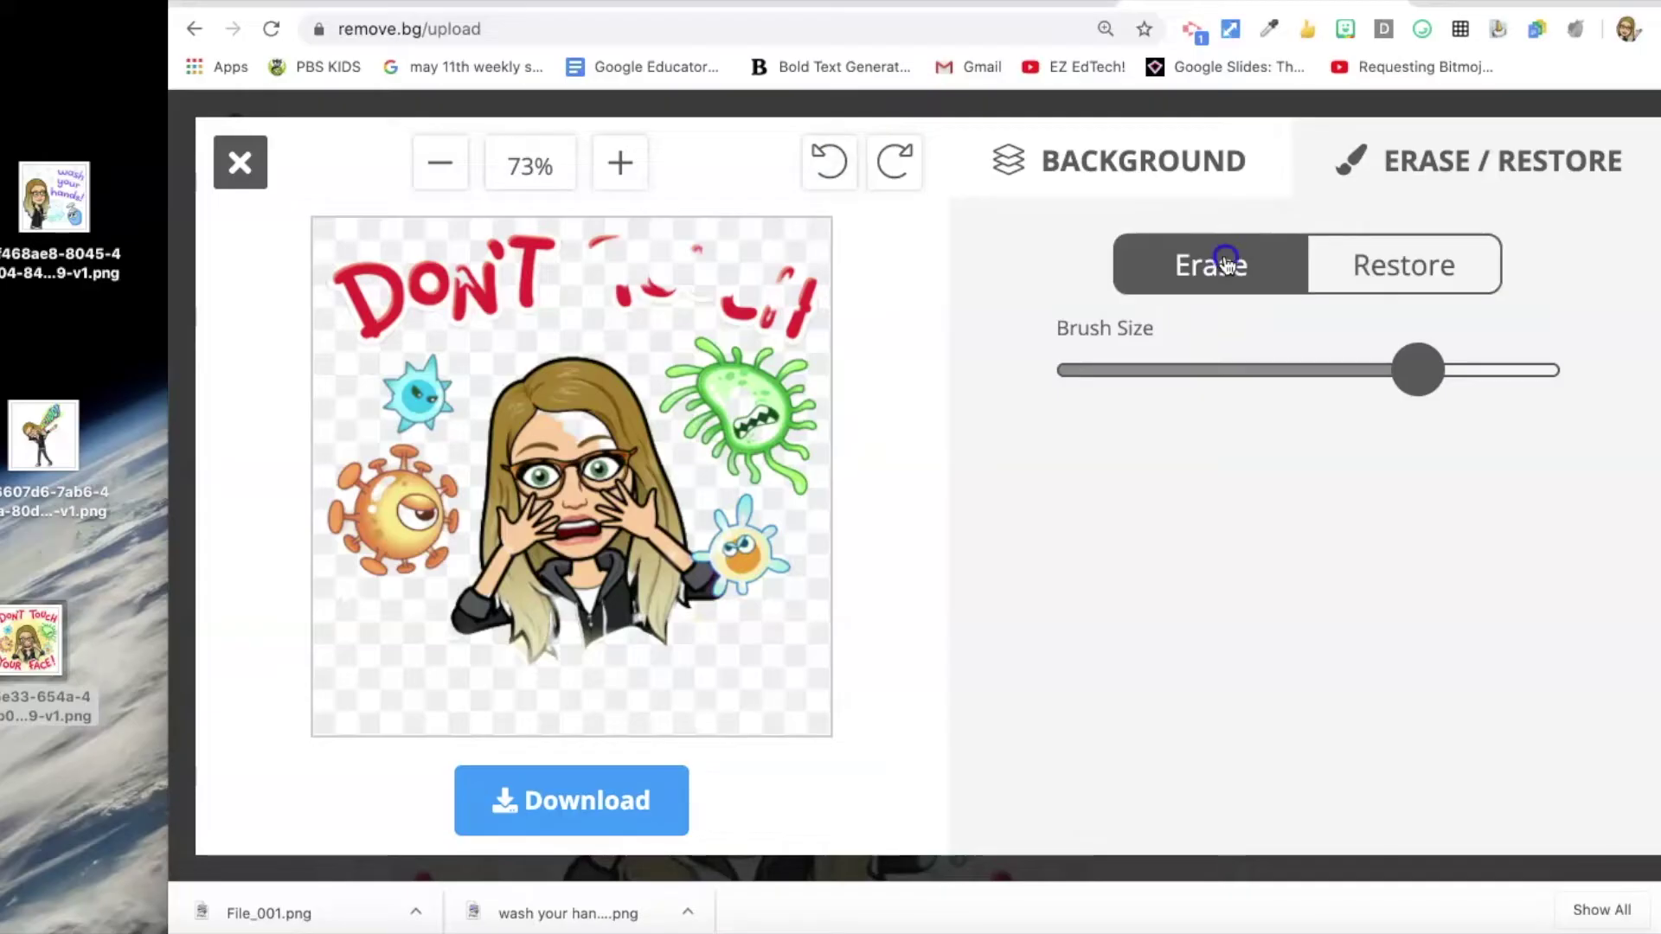
{"action": "left_click", "coordinate": [1380, 271]}
{"action": "mouse_move", "coordinate": [1419, 364]}
{"action": "left_mouse_down"}
{"action": "mouse_move", "coordinate": [1165, 368]}
{"action": "mouse_move", "coordinate": [1115, 385]}
{"action": "left_mouse_up"}
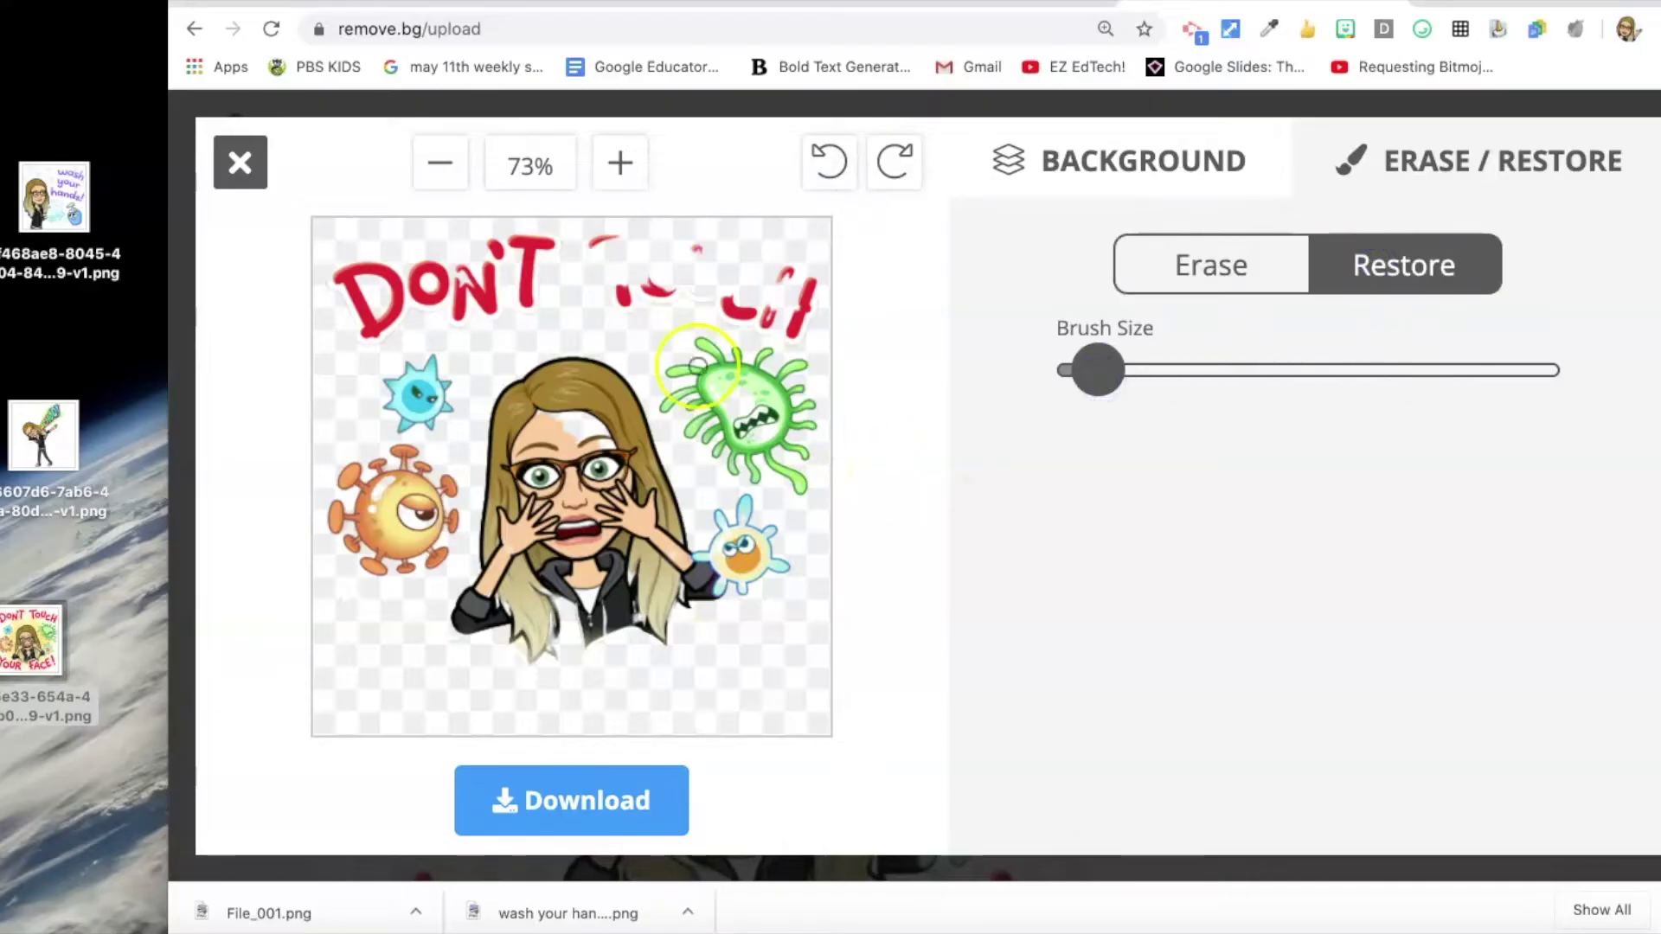
{"action": "left_click_drag", "start_coordinate": [634, 297], "coordinate": [620, 292]}
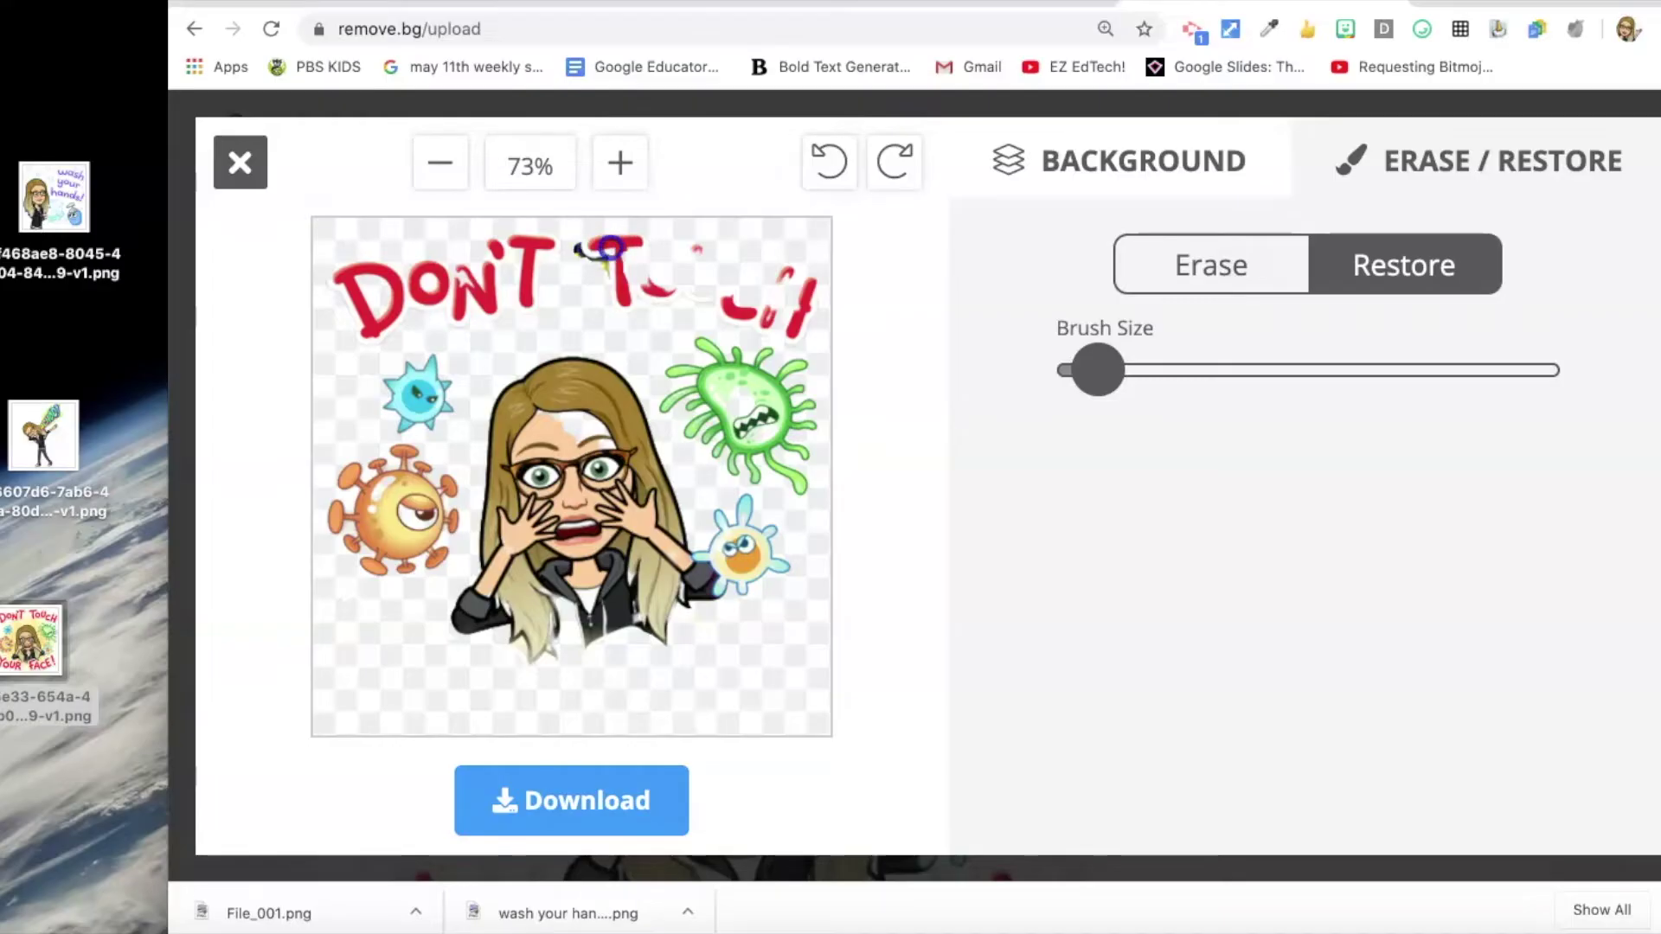
{"action": "left_click_drag", "start_coordinate": [643, 248], "coordinate": [658, 277]}
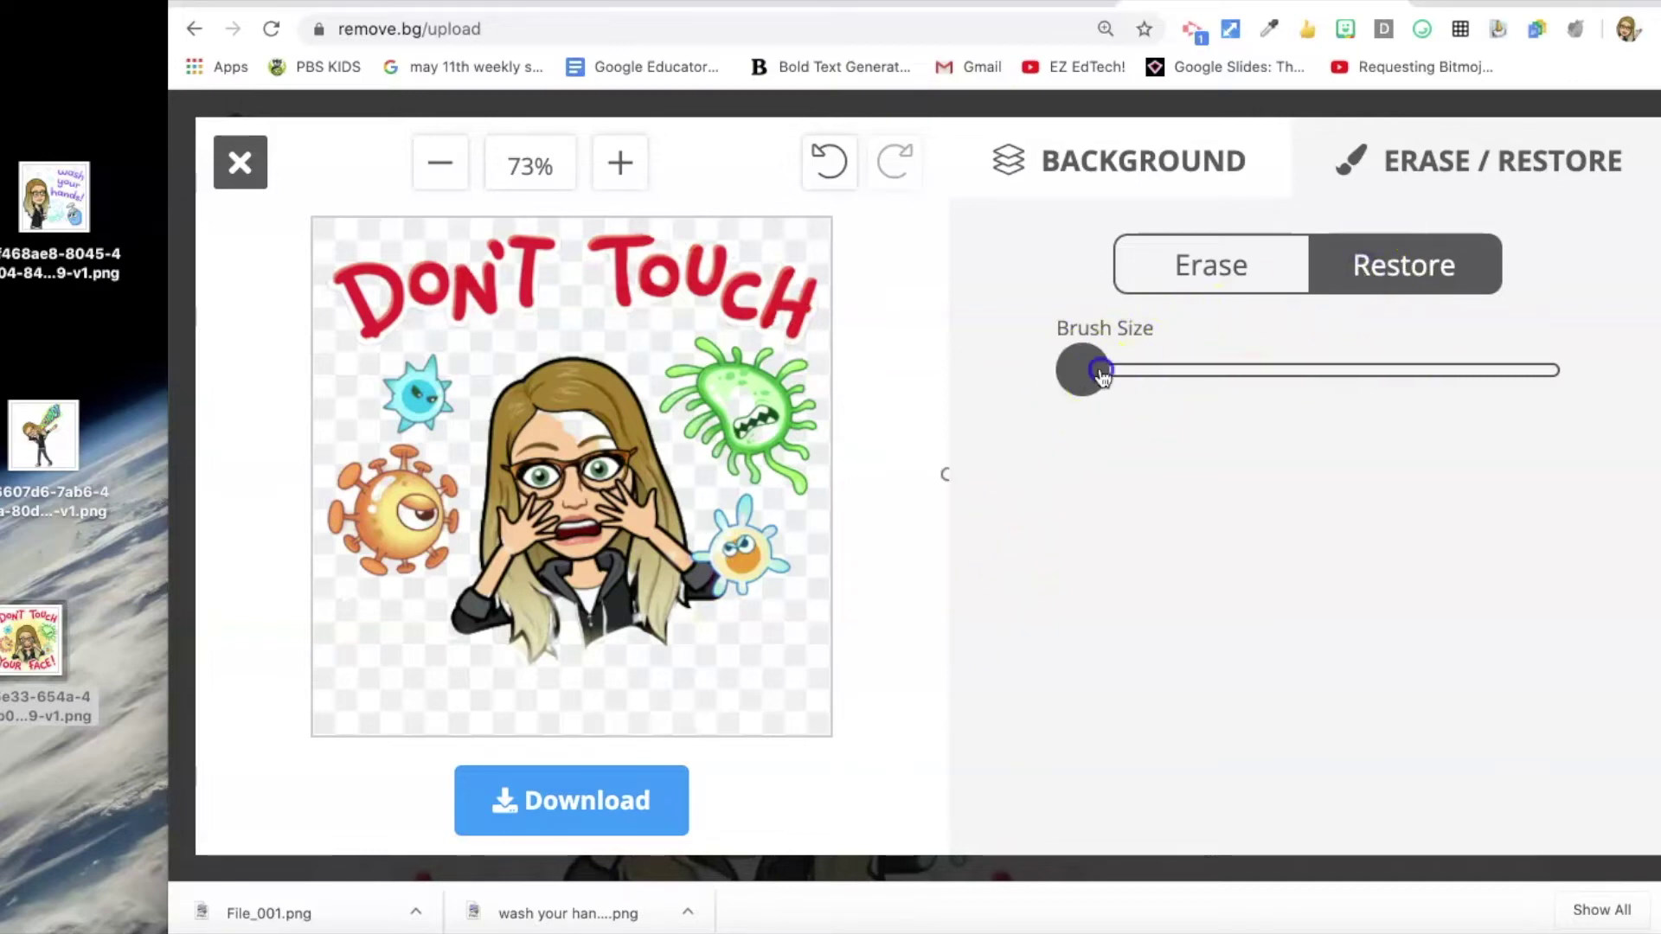
- Restore the character's missing forehead with a larger brush, and the lower hair and hoodie with a somewhat smaller one
{"action": "left_click_drag", "start_coordinate": [1077, 371], "coordinate": [1287, 370]}
{"action": "mouse_move", "coordinate": [595, 433]}
{"action": "left_mouse_down"}
{"action": "mouse_move", "coordinate": [559, 427]}
{"action": "mouse_move", "coordinate": [603, 468]}
{"action": "left_mouse_up"}
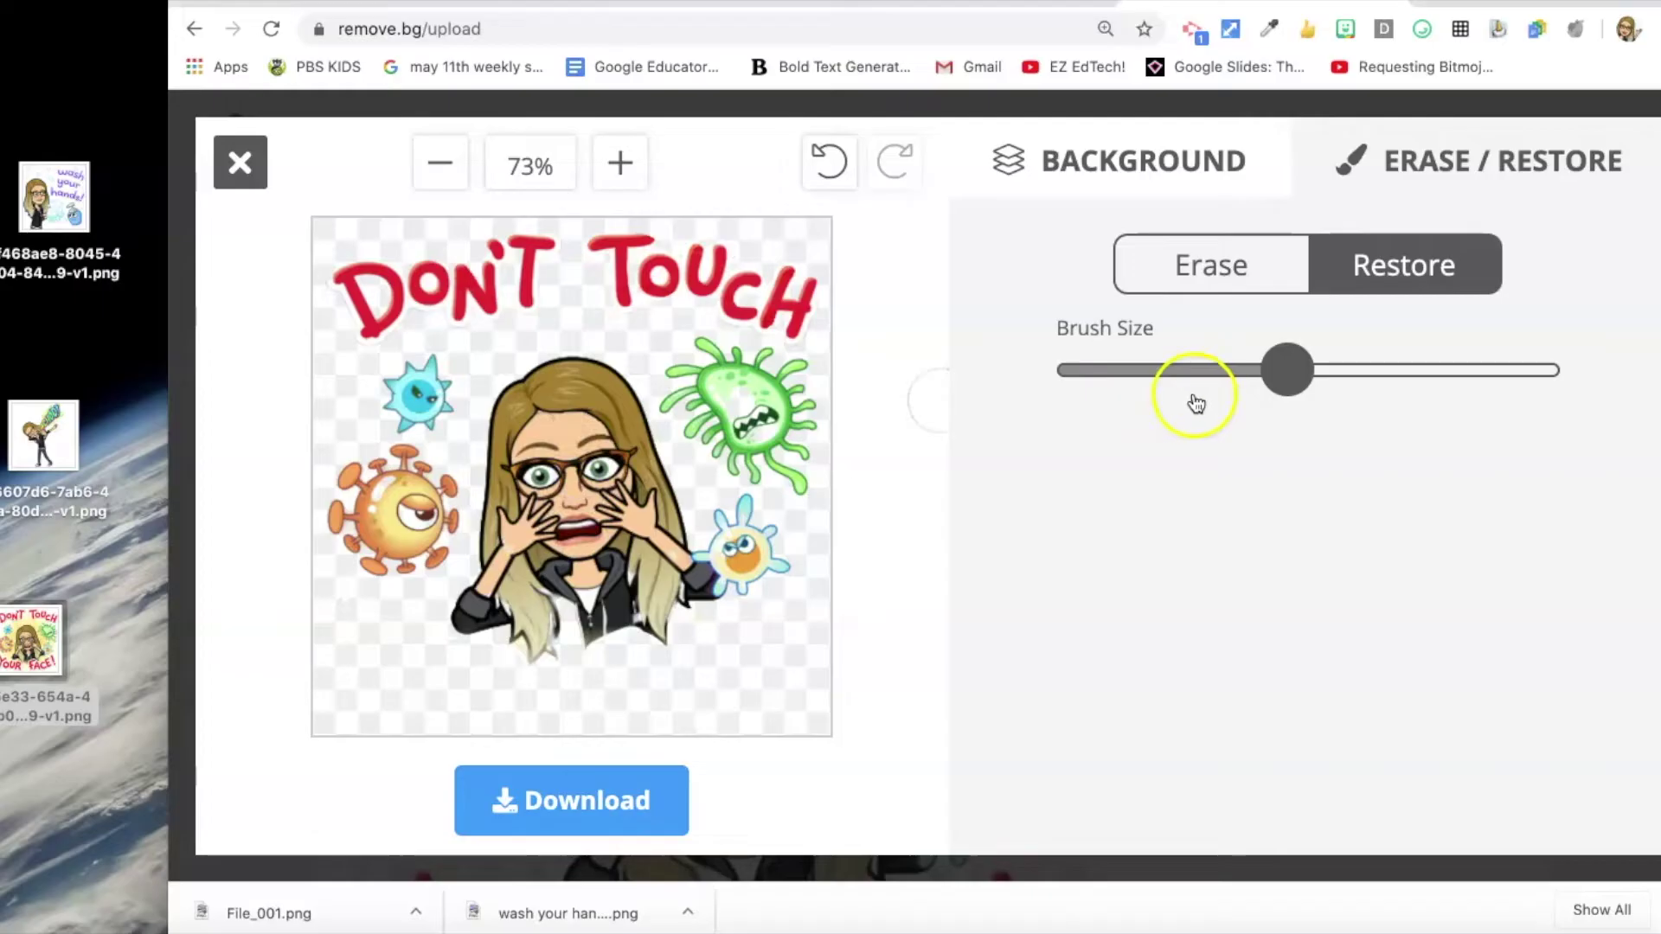
{"action": "left_click_drag", "start_coordinate": [1284, 370], "coordinate": [1189, 373]}
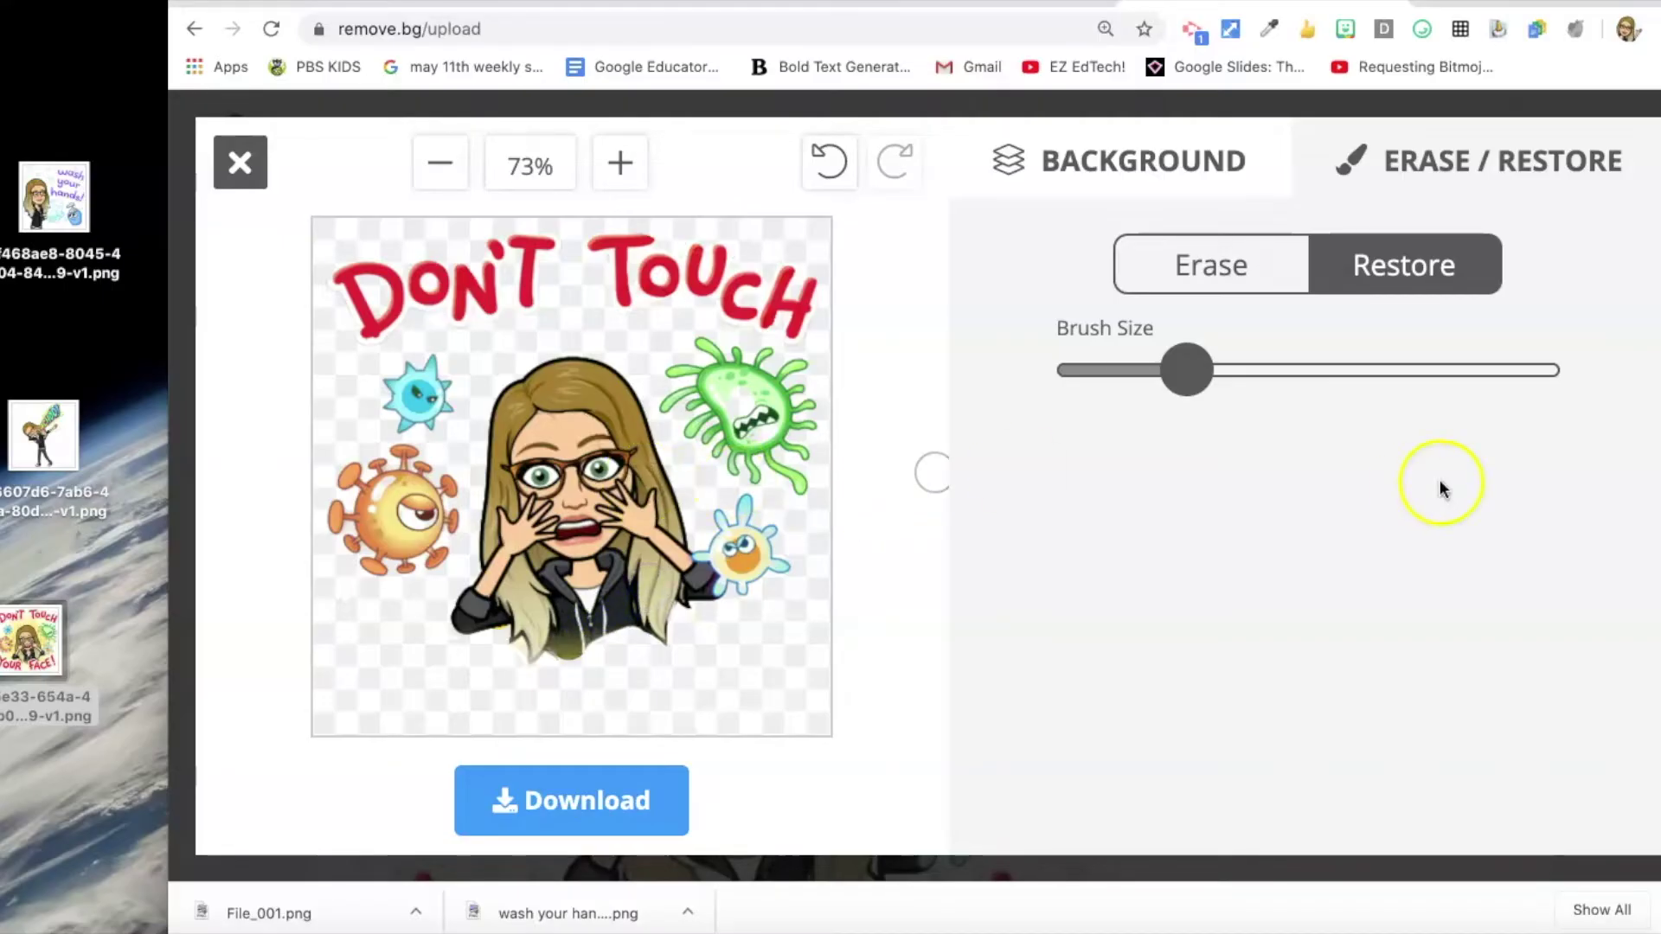
- Download the edited "Don't Touch" sticker from remove.bg and close the download dialog
{"action": "left_click", "coordinate": [572, 797]}
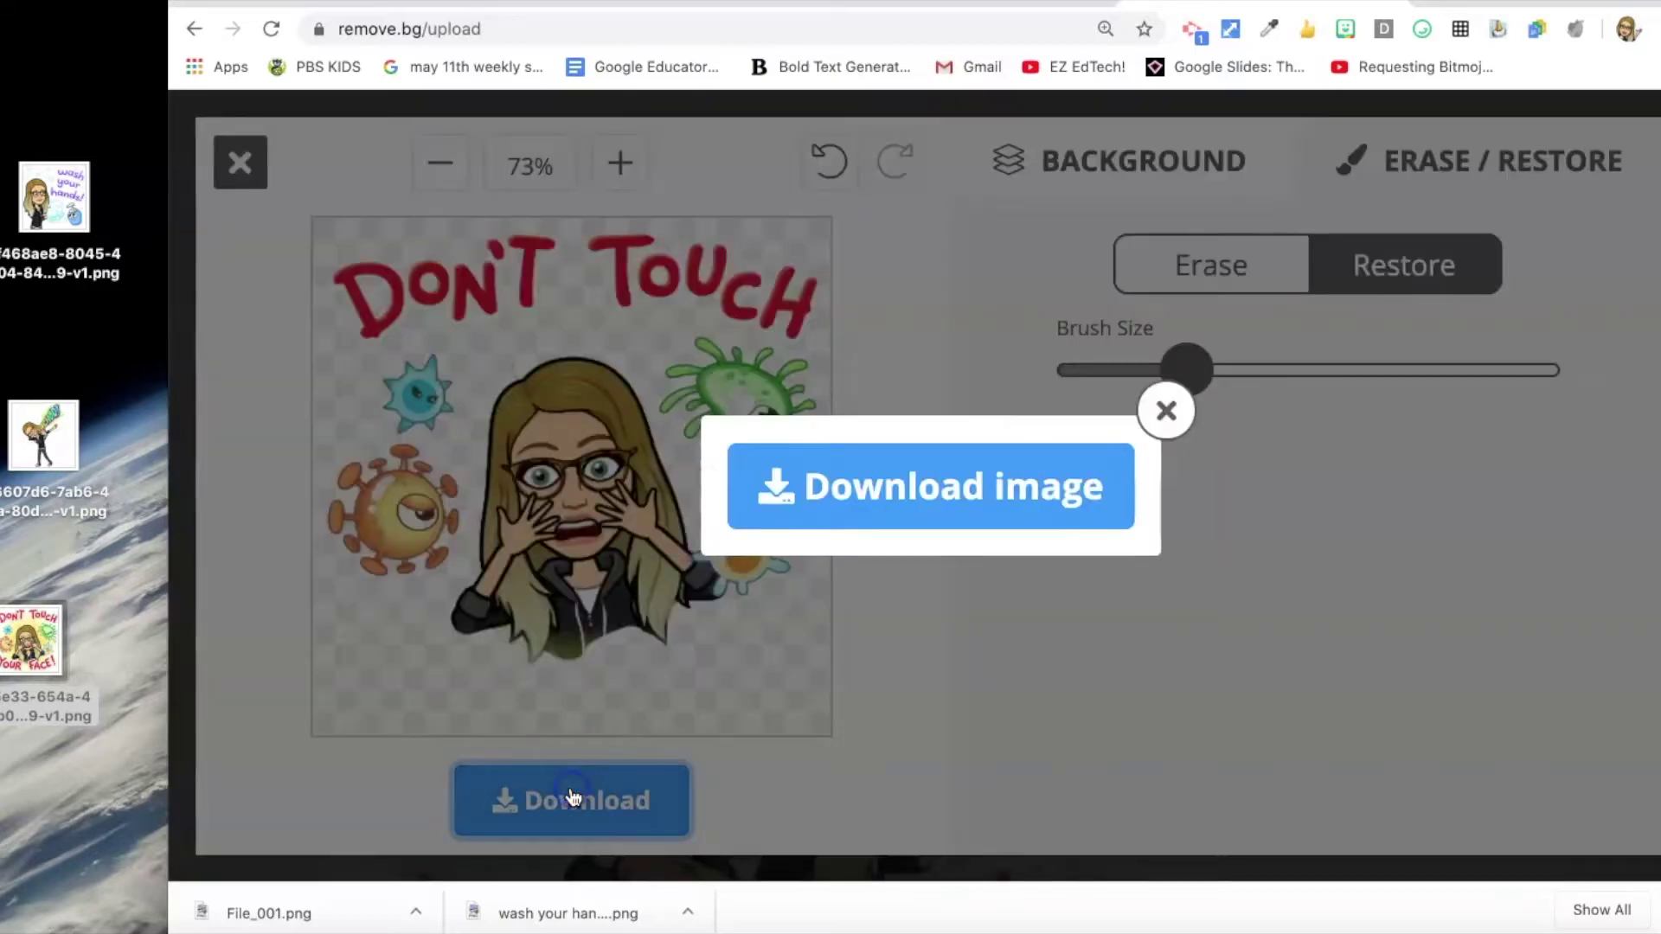
{"action": "left_click", "coordinate": [890, 492]}
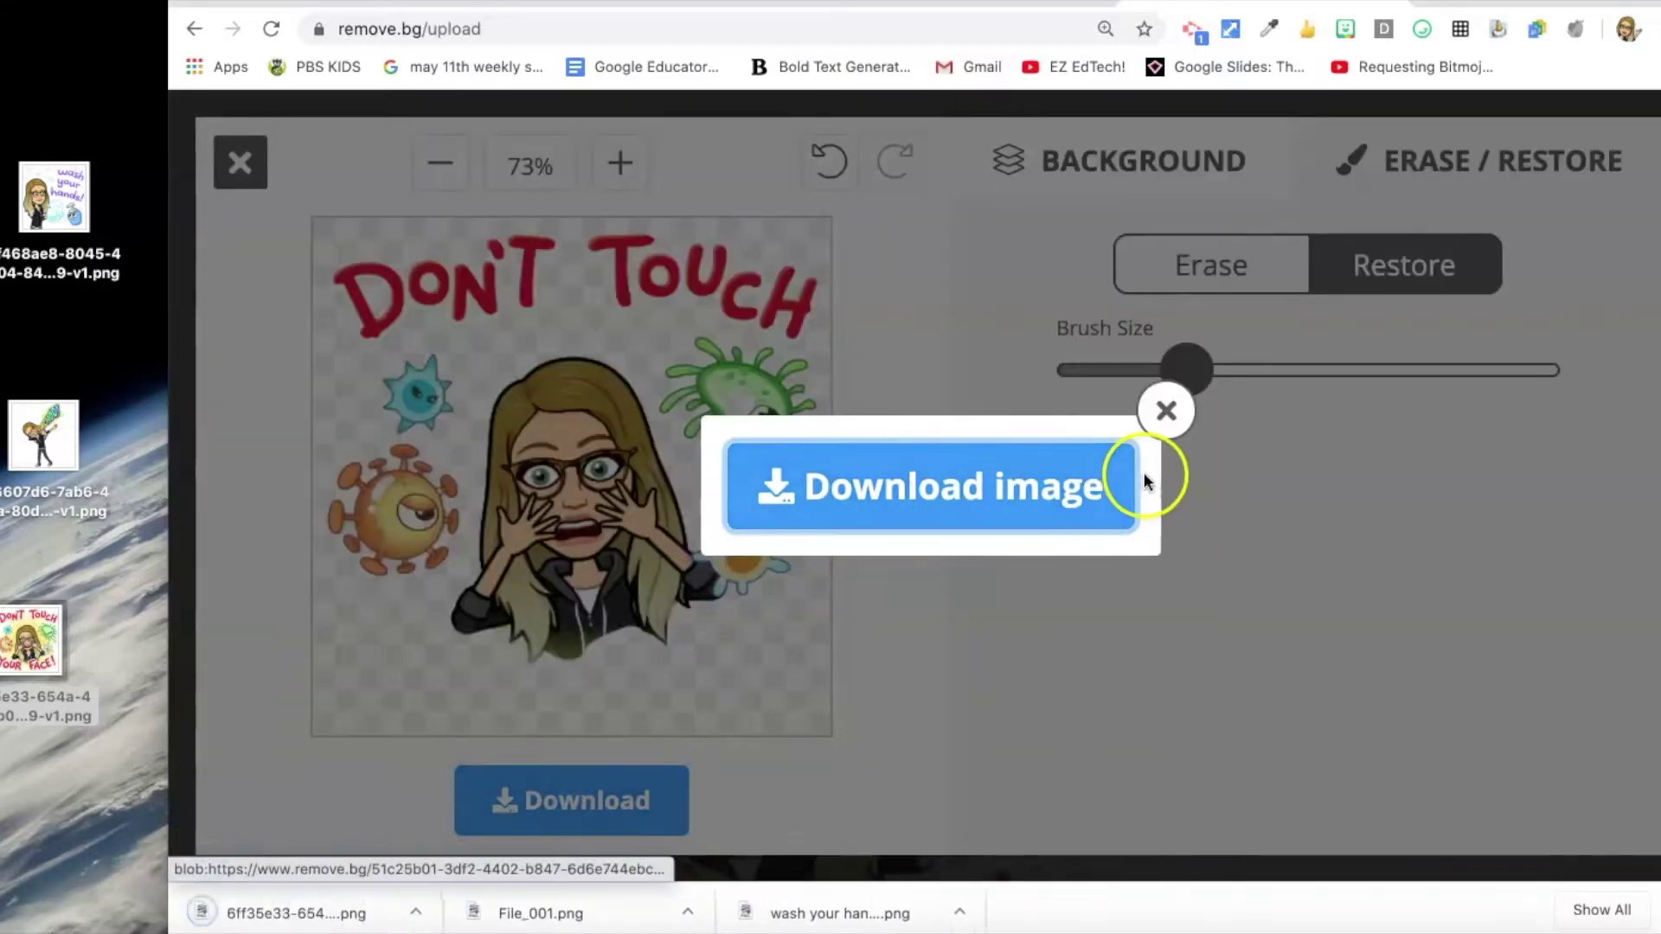
{"action": "left_click", "coordinate": [1168, 412]}
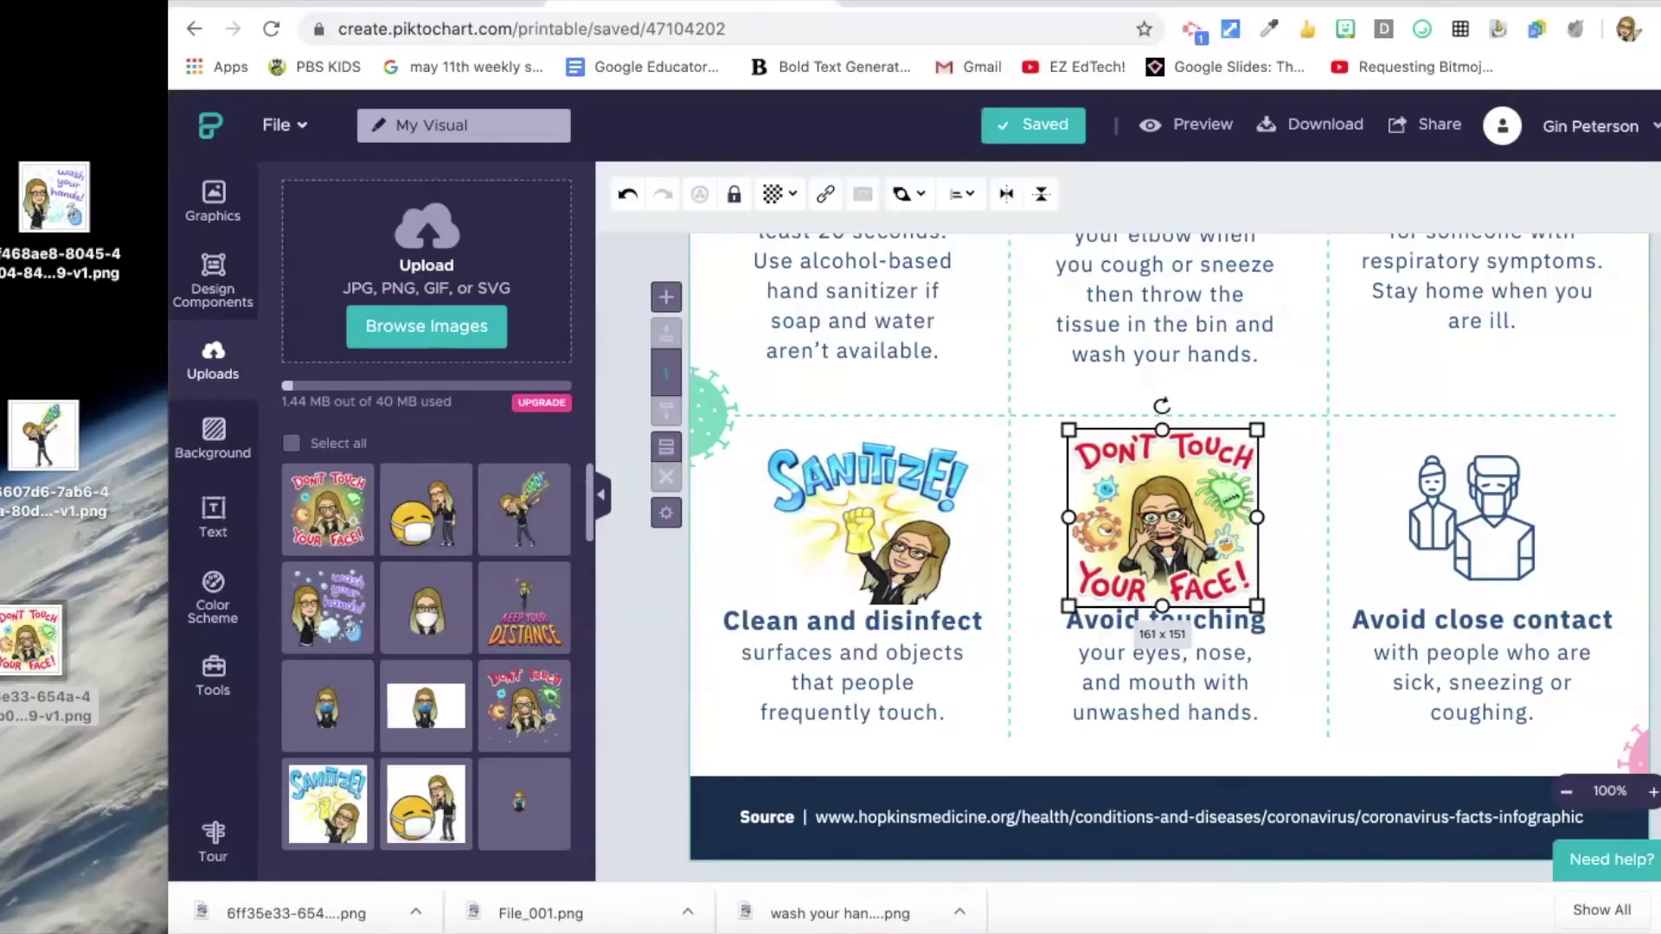
- Delete the "Don't Touch Your Face!" sticker above "Avoid touching" from the Piktochart poster
{"action": "left_click", "coordinate": [1127, 479]}
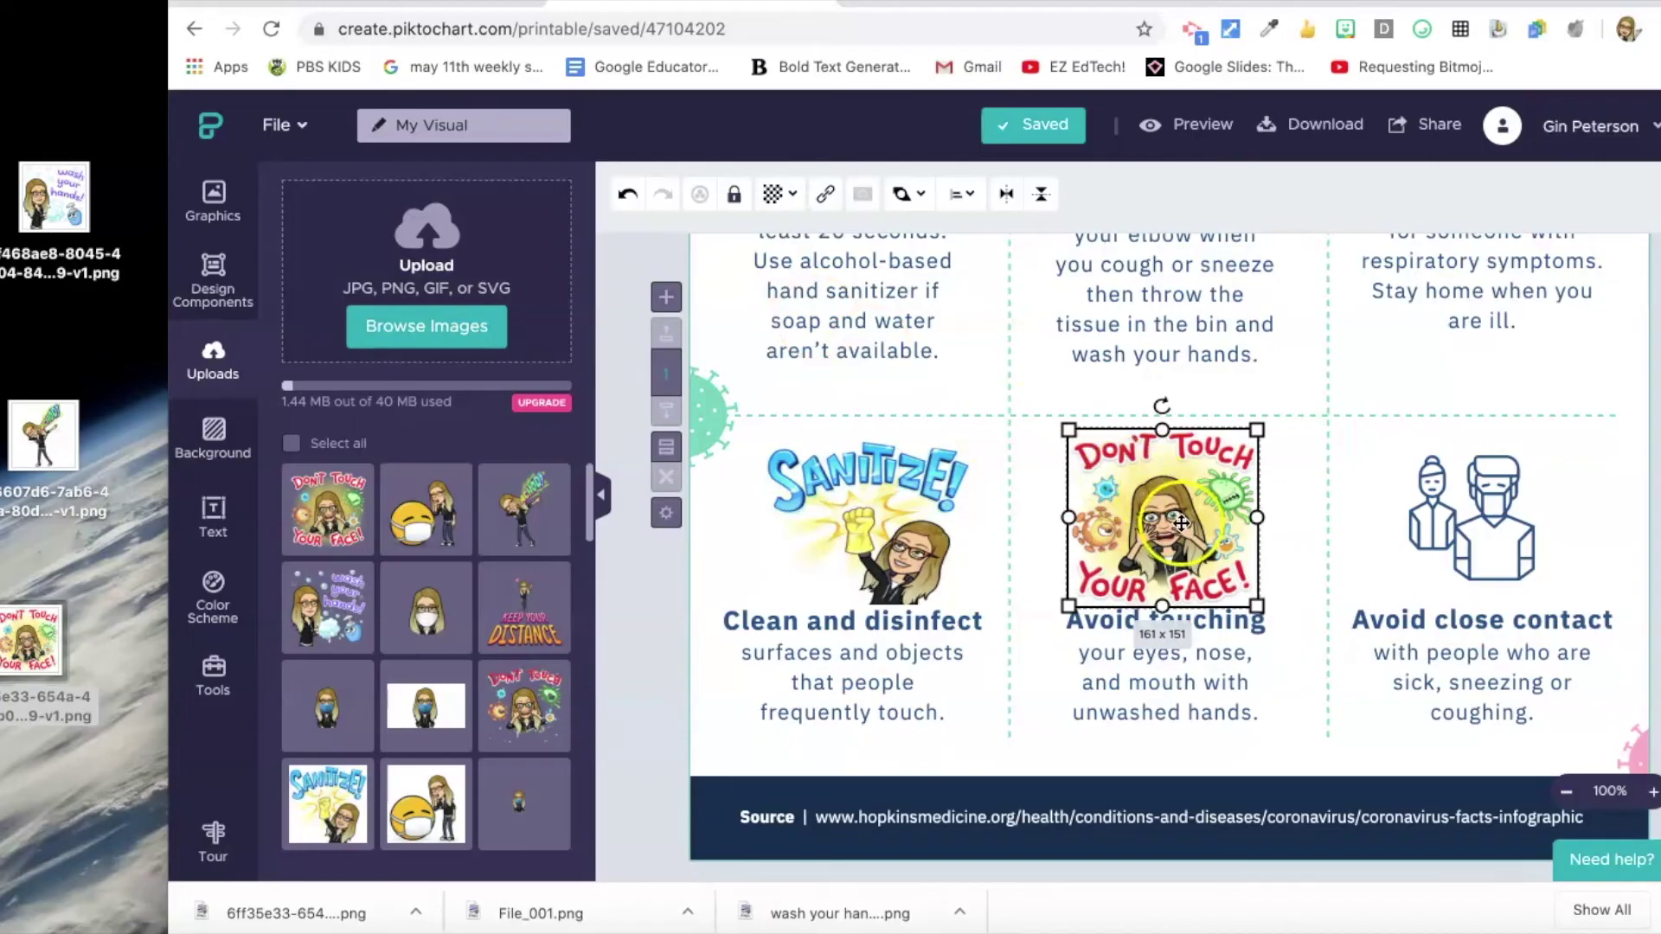
{"action": "key", "text": "Delete"}
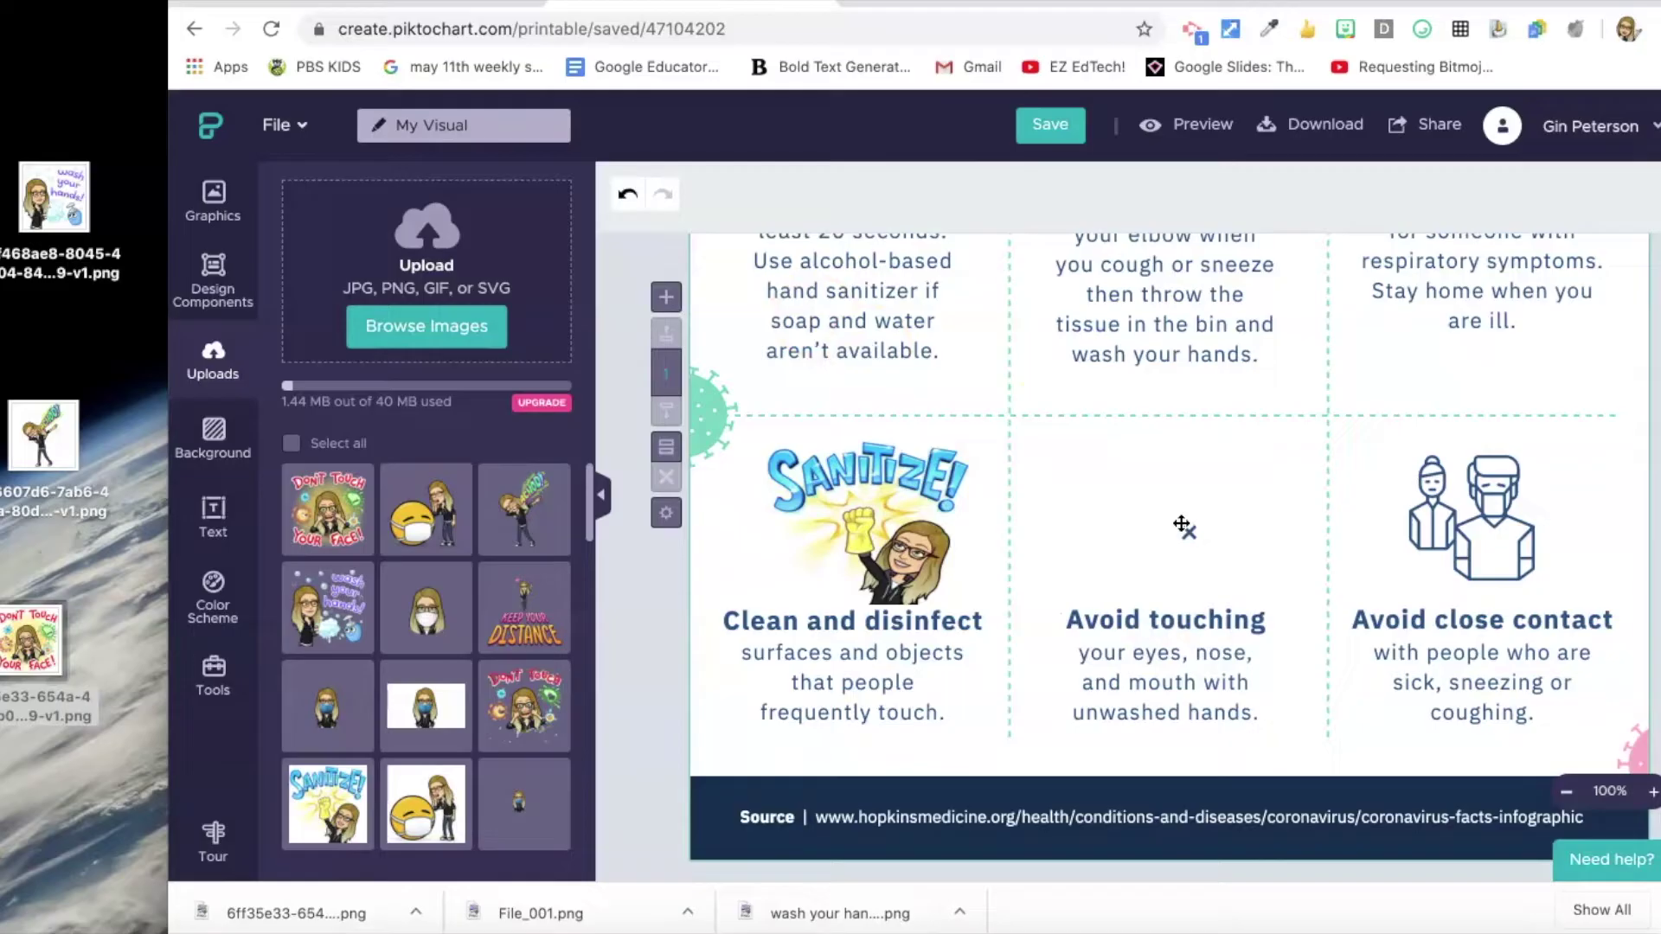
- Preview the newest downloaded "Don't Touch" sticker from the Downloads folder, close the preview, and add the sticker to the Piktochart poster
{"action": "left_click", "coordinate": [35, 917]}
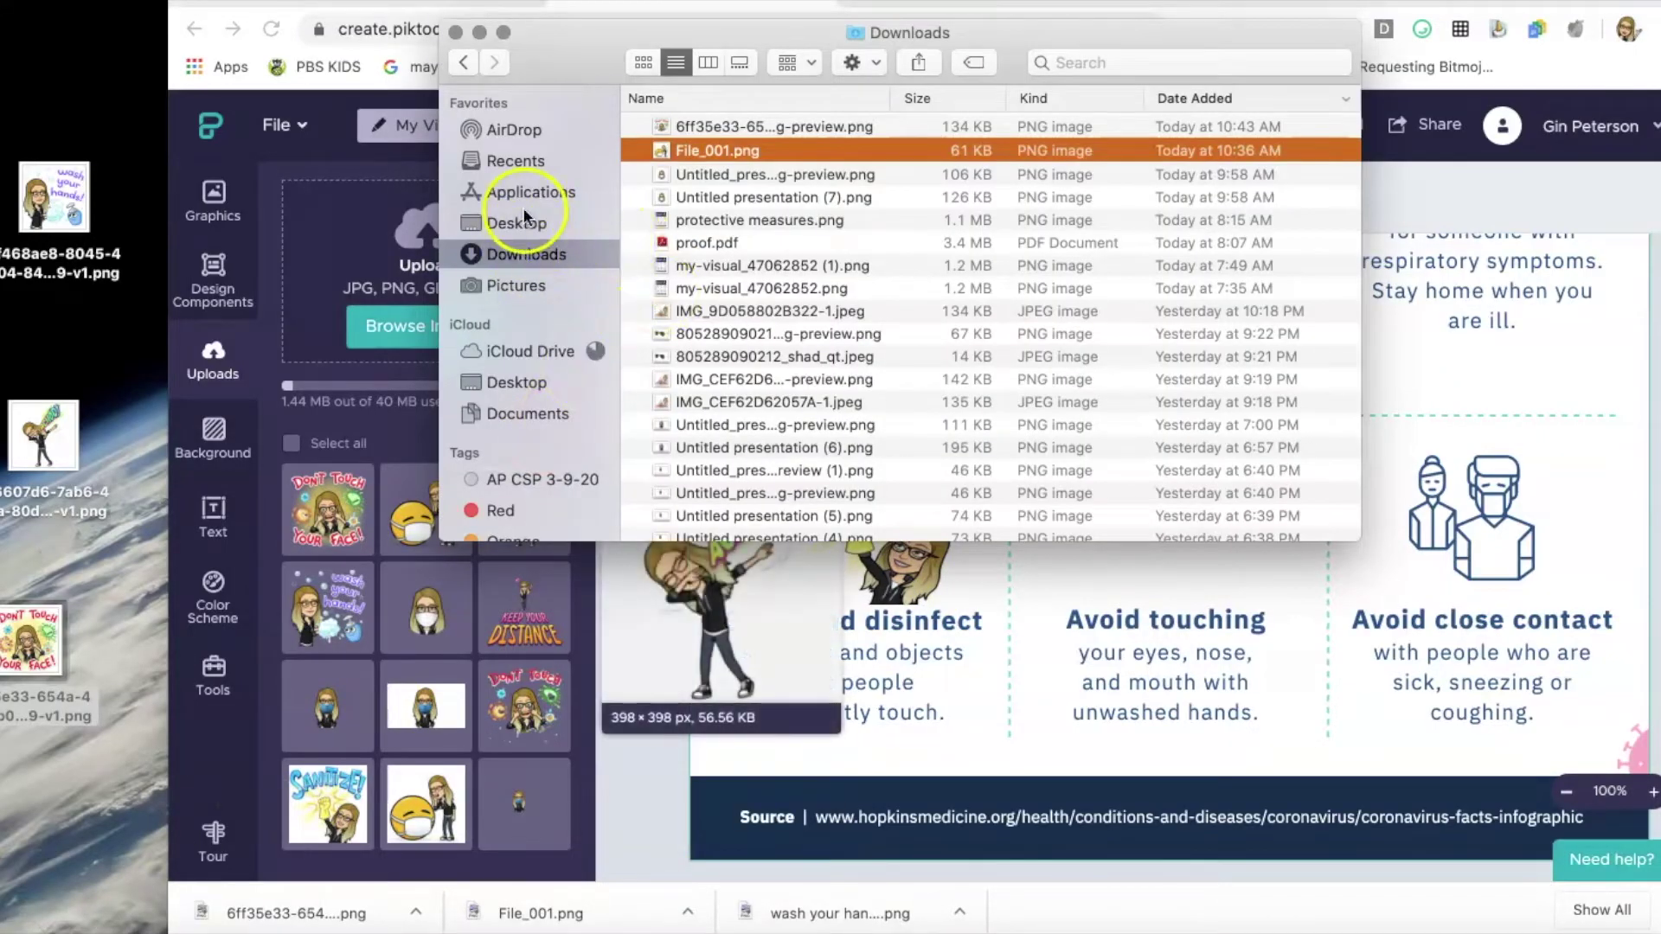
{"action": "left_click", "coordinate": [796, 128]}
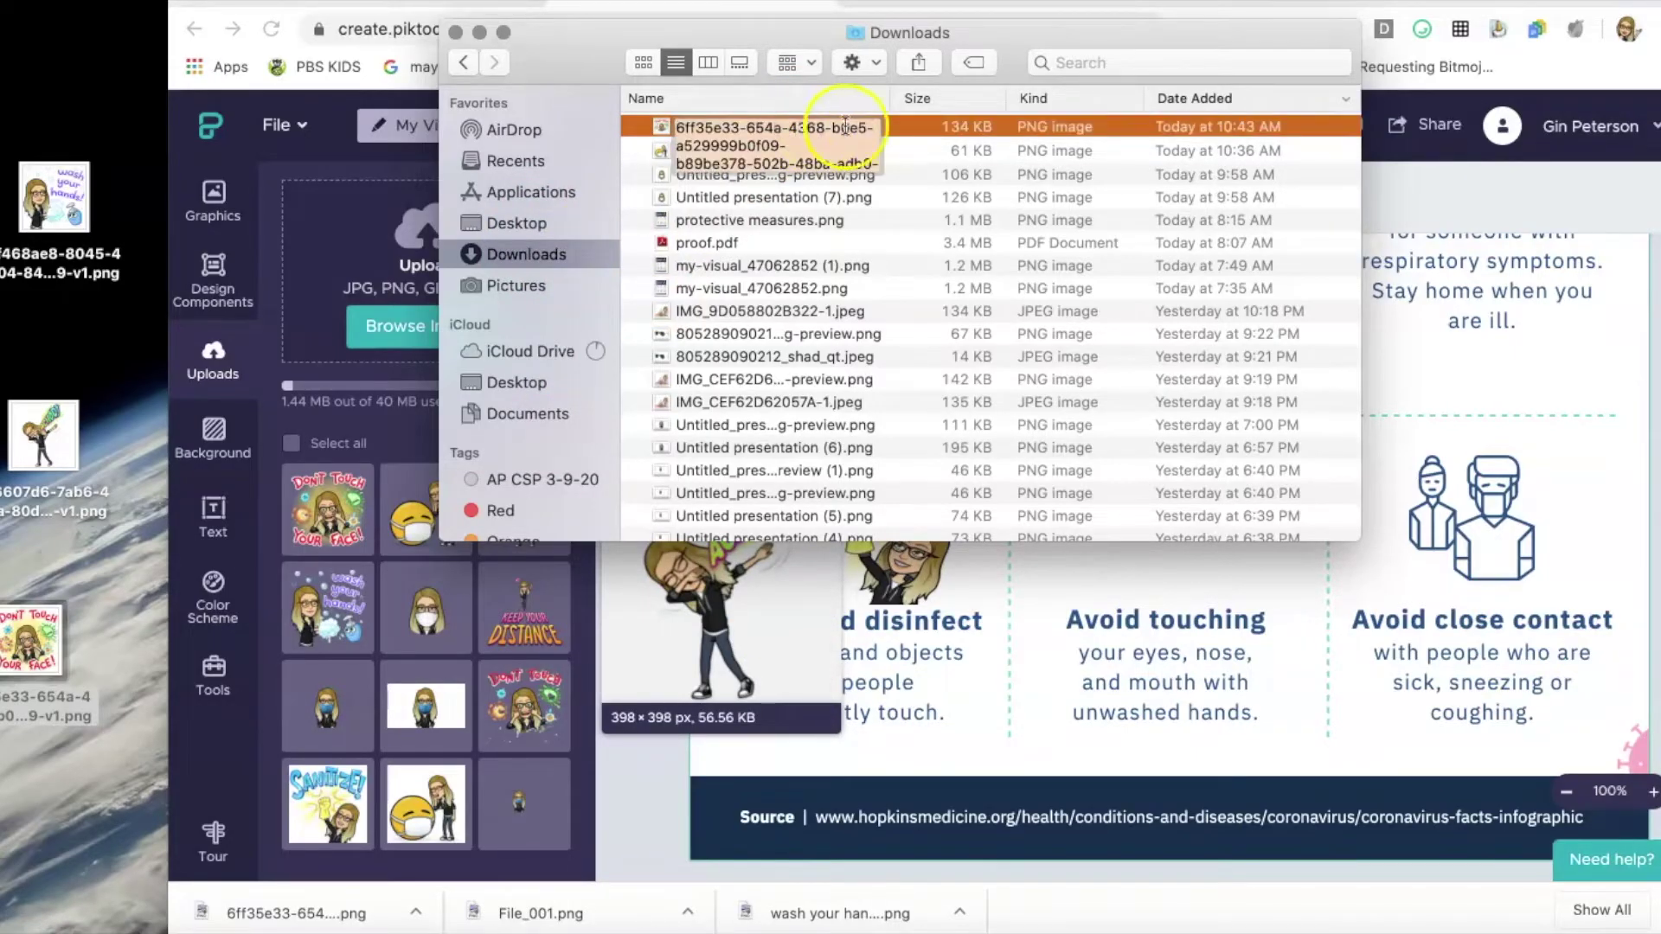
{"action": "double_click", "coordinate": [894, 129]}
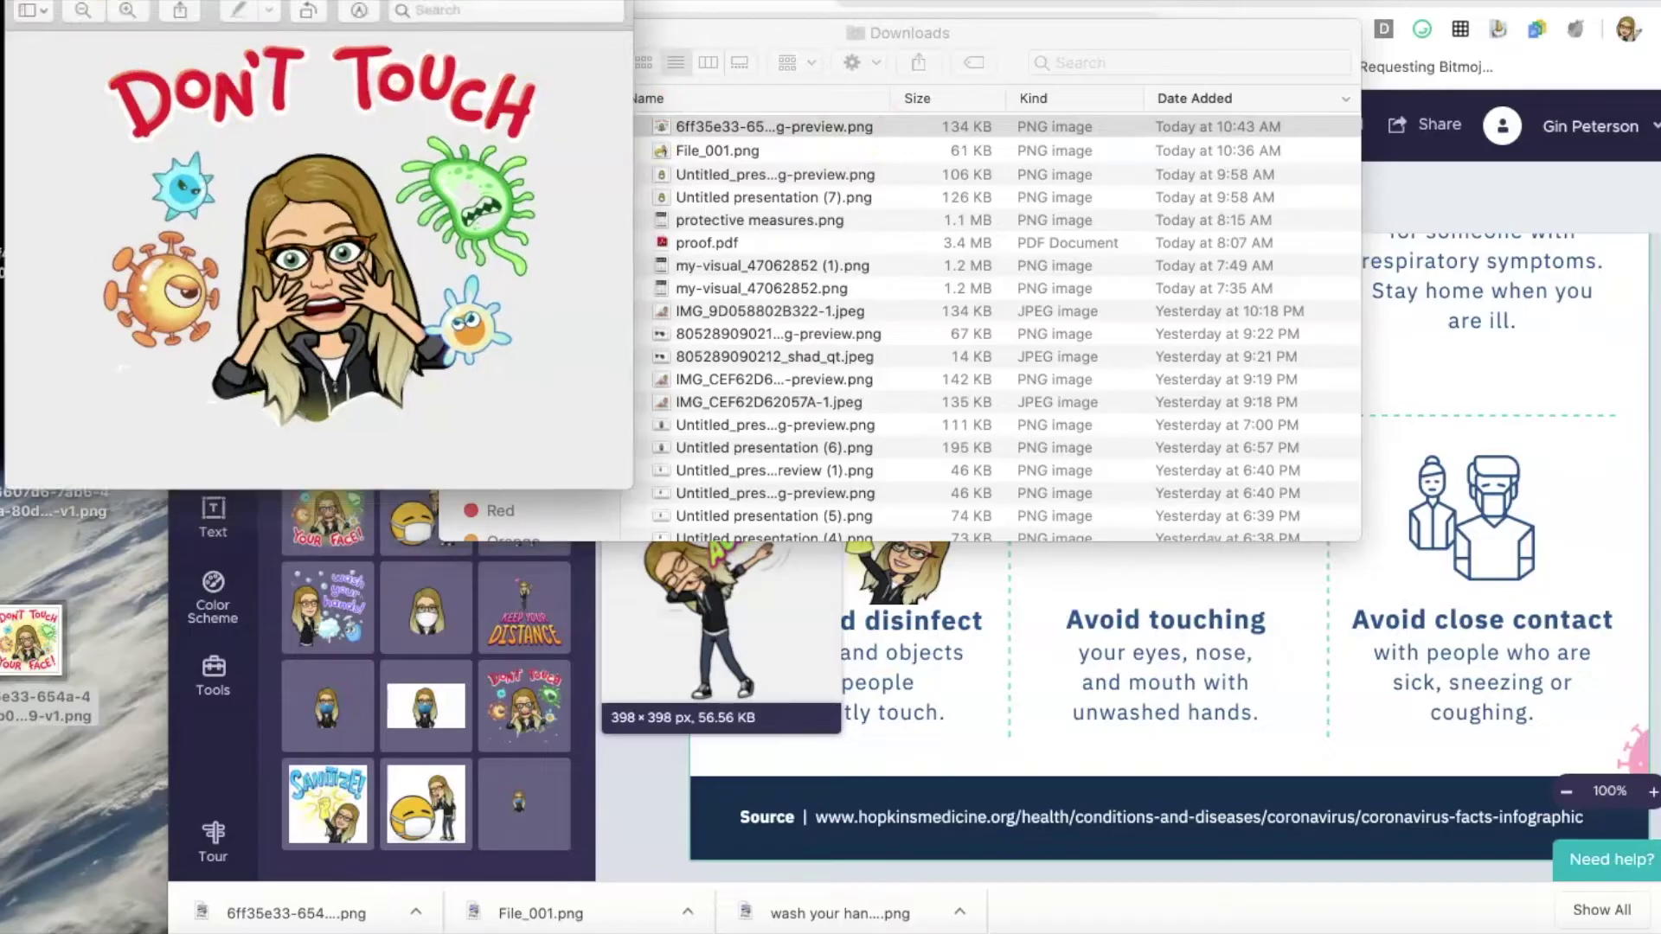
{"action": "key", "text": "super+w"}
{"action": "left_click_drag", "start_coordinate": [809, 130], "coordinate": [1117, 578]}
{"action": "left_click", "coordinate": [912, 532]}
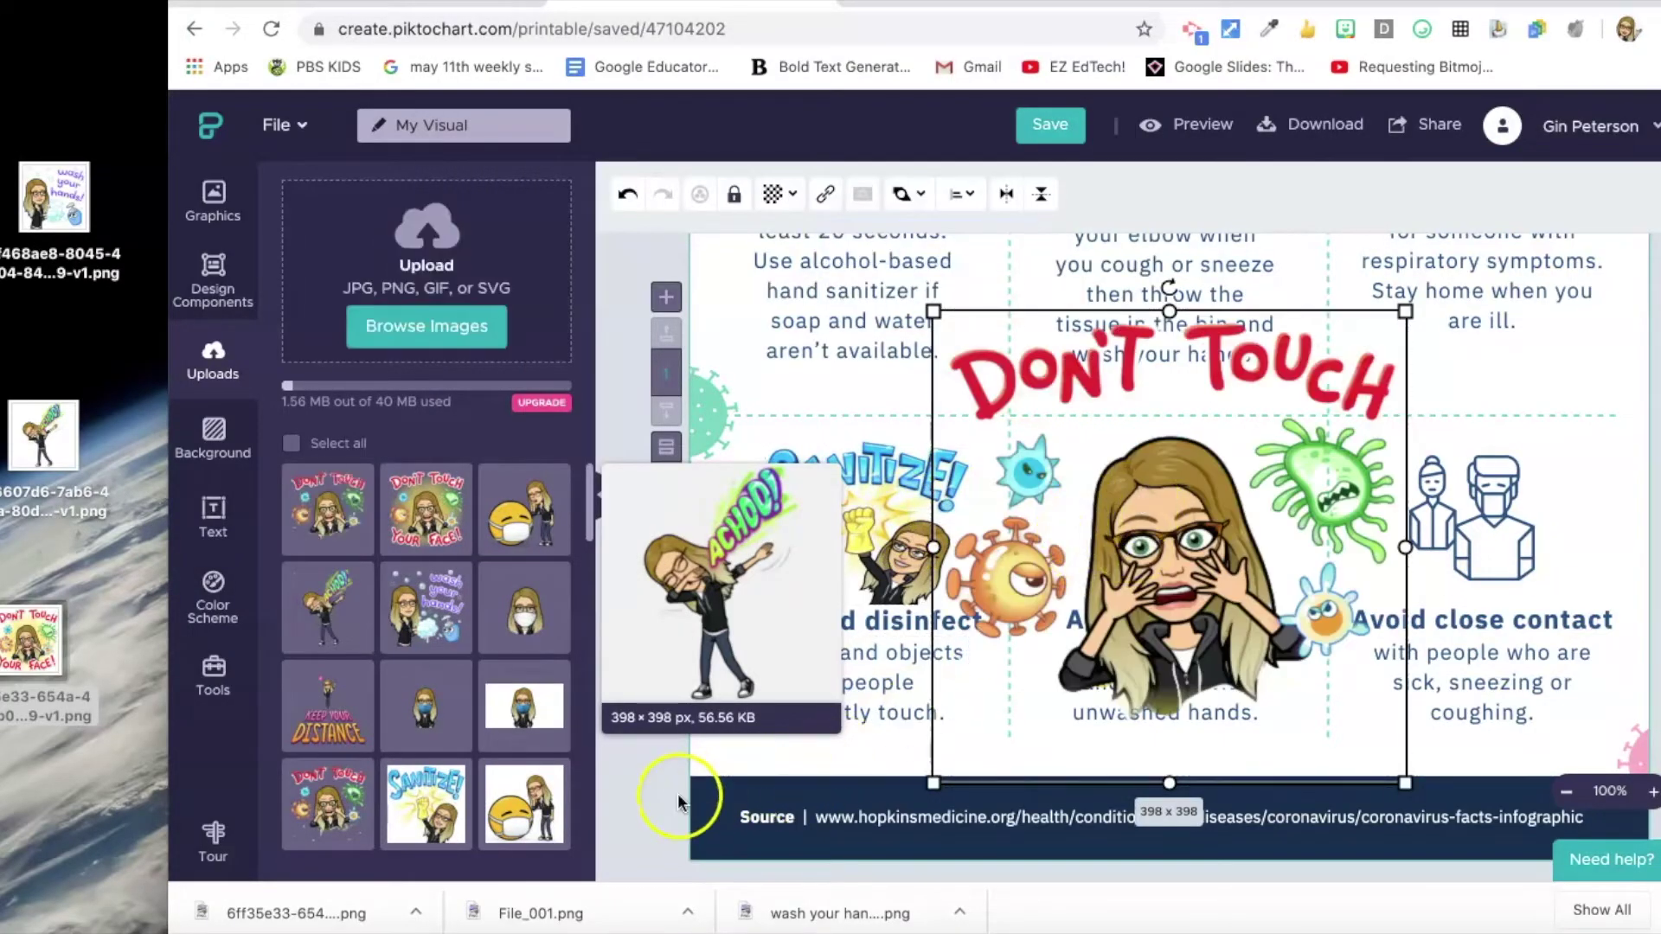
- Shrink the "Don't Touch" sticker to about 181 x 156 and place it above the "Avoid touching" heading
{"action": "left_click", "coordinate": [645, 788]}
{"action": "left_click", "coordinate": [1099, 538]}
{"action": "left_click", "coordinate": [931, 304]}
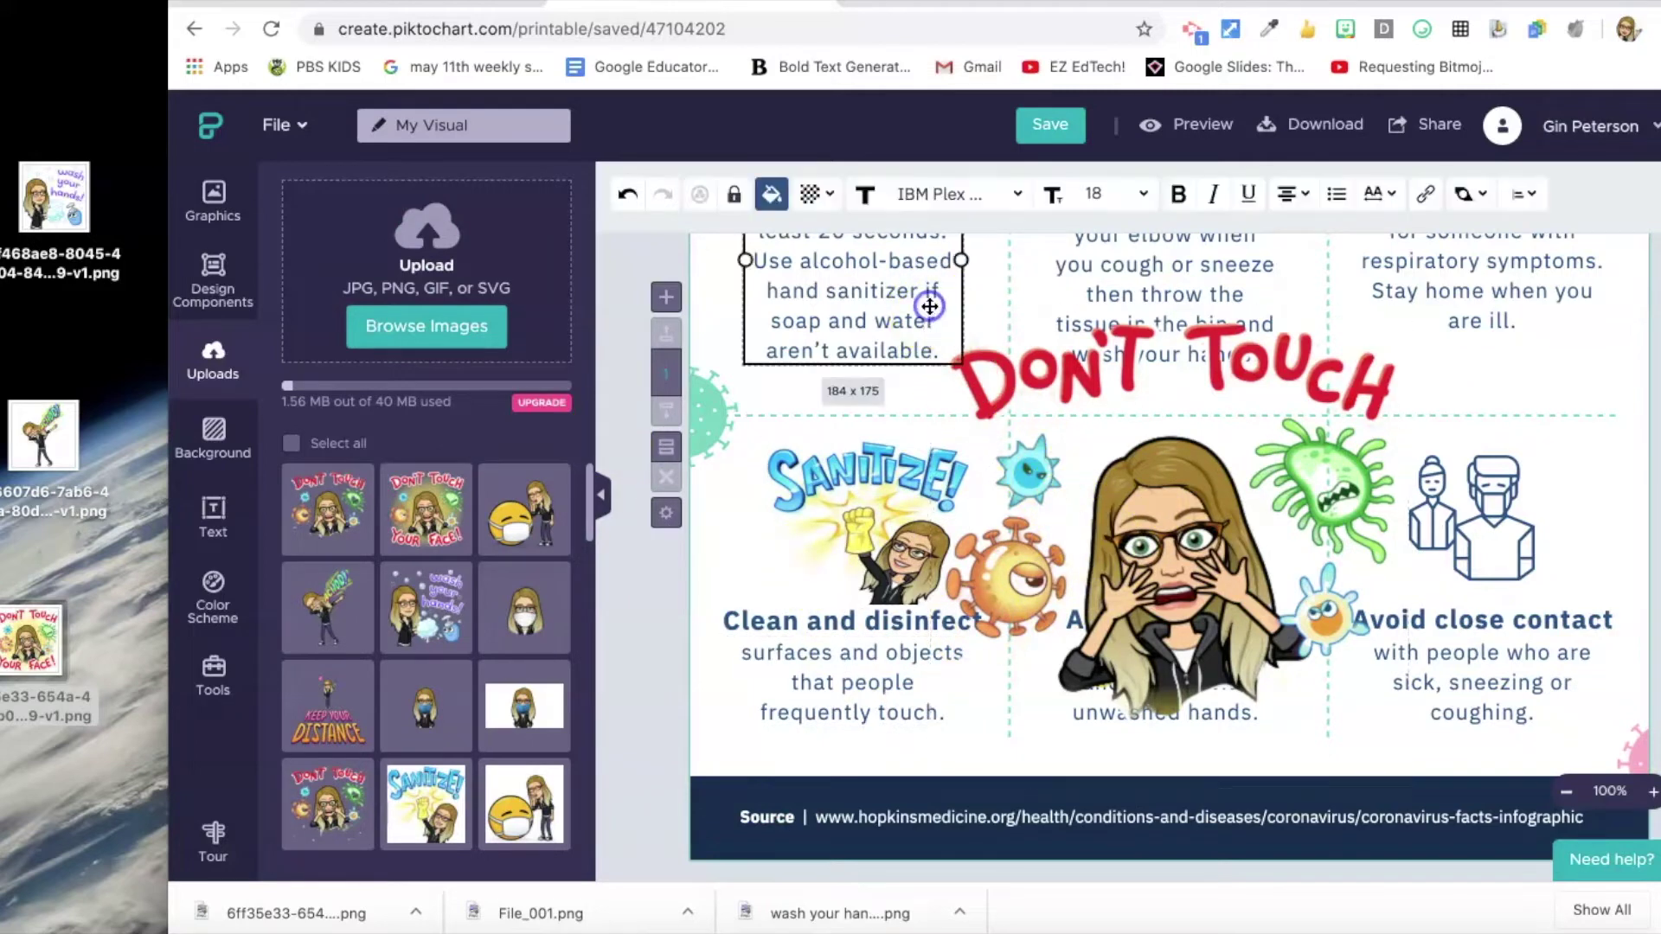
{"action": "left_click", "coordinate": [1073, 439]}
{"action": "left_click_drag", "start_coordinate": [943, 322], "coordinate": [1194, 599]}
{"action": "left_click_drag", "start_coordinate": [1299, 678], "coordinate": [1166, 493]}
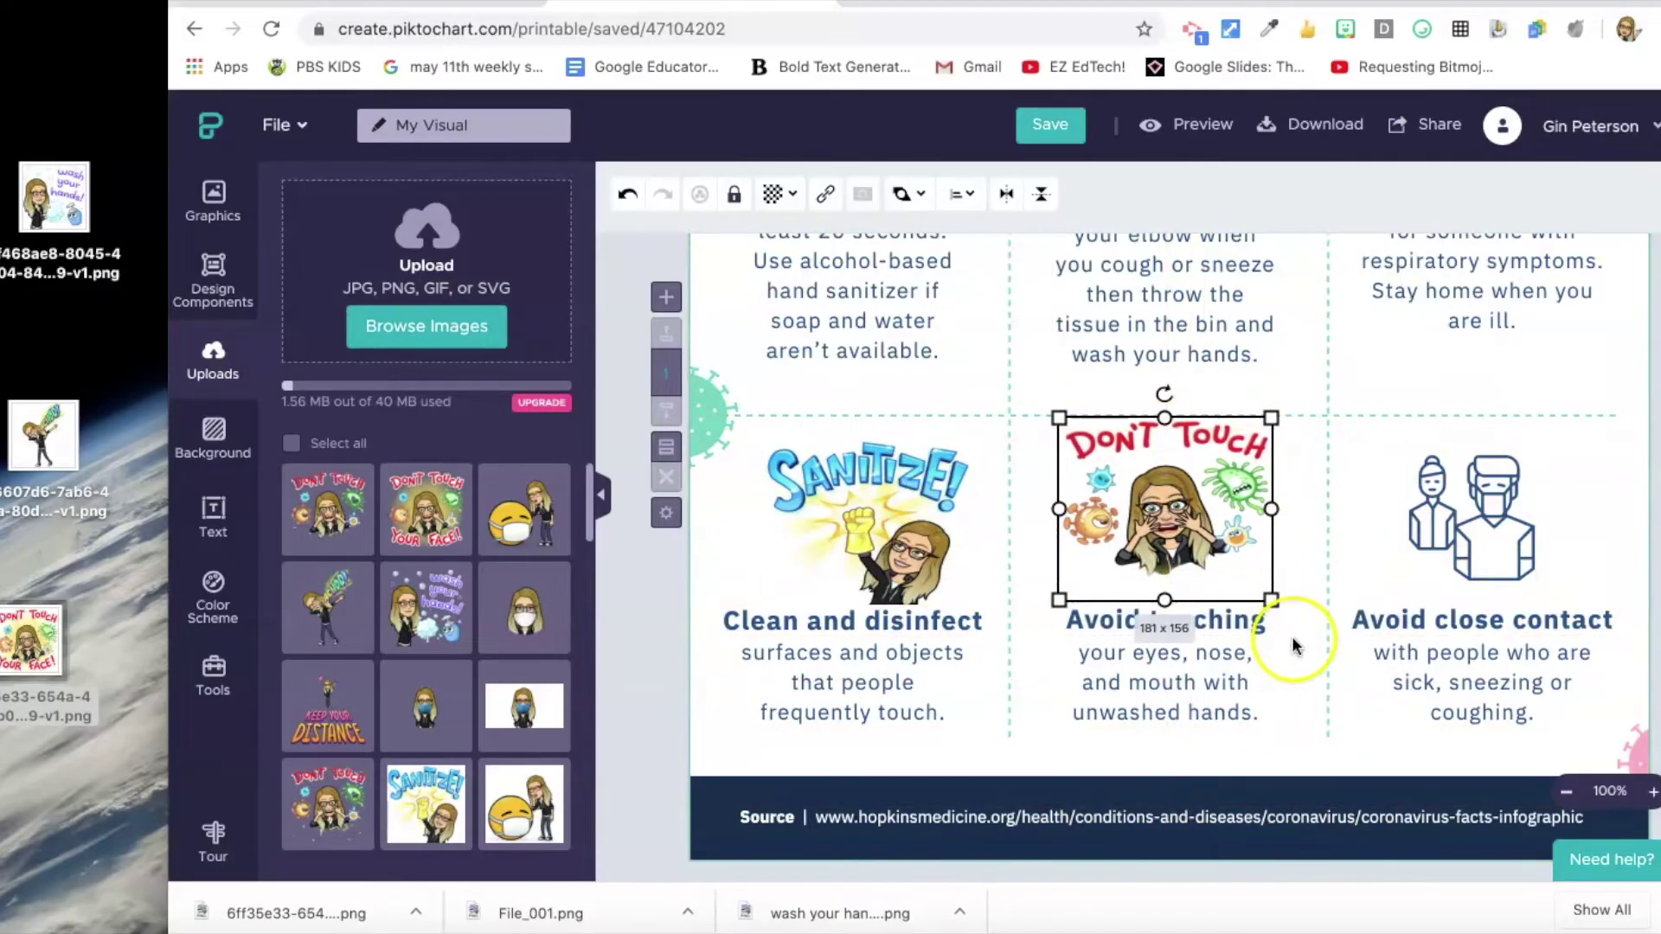
{"action": "left_click", "coordinate": [1298, 681]}
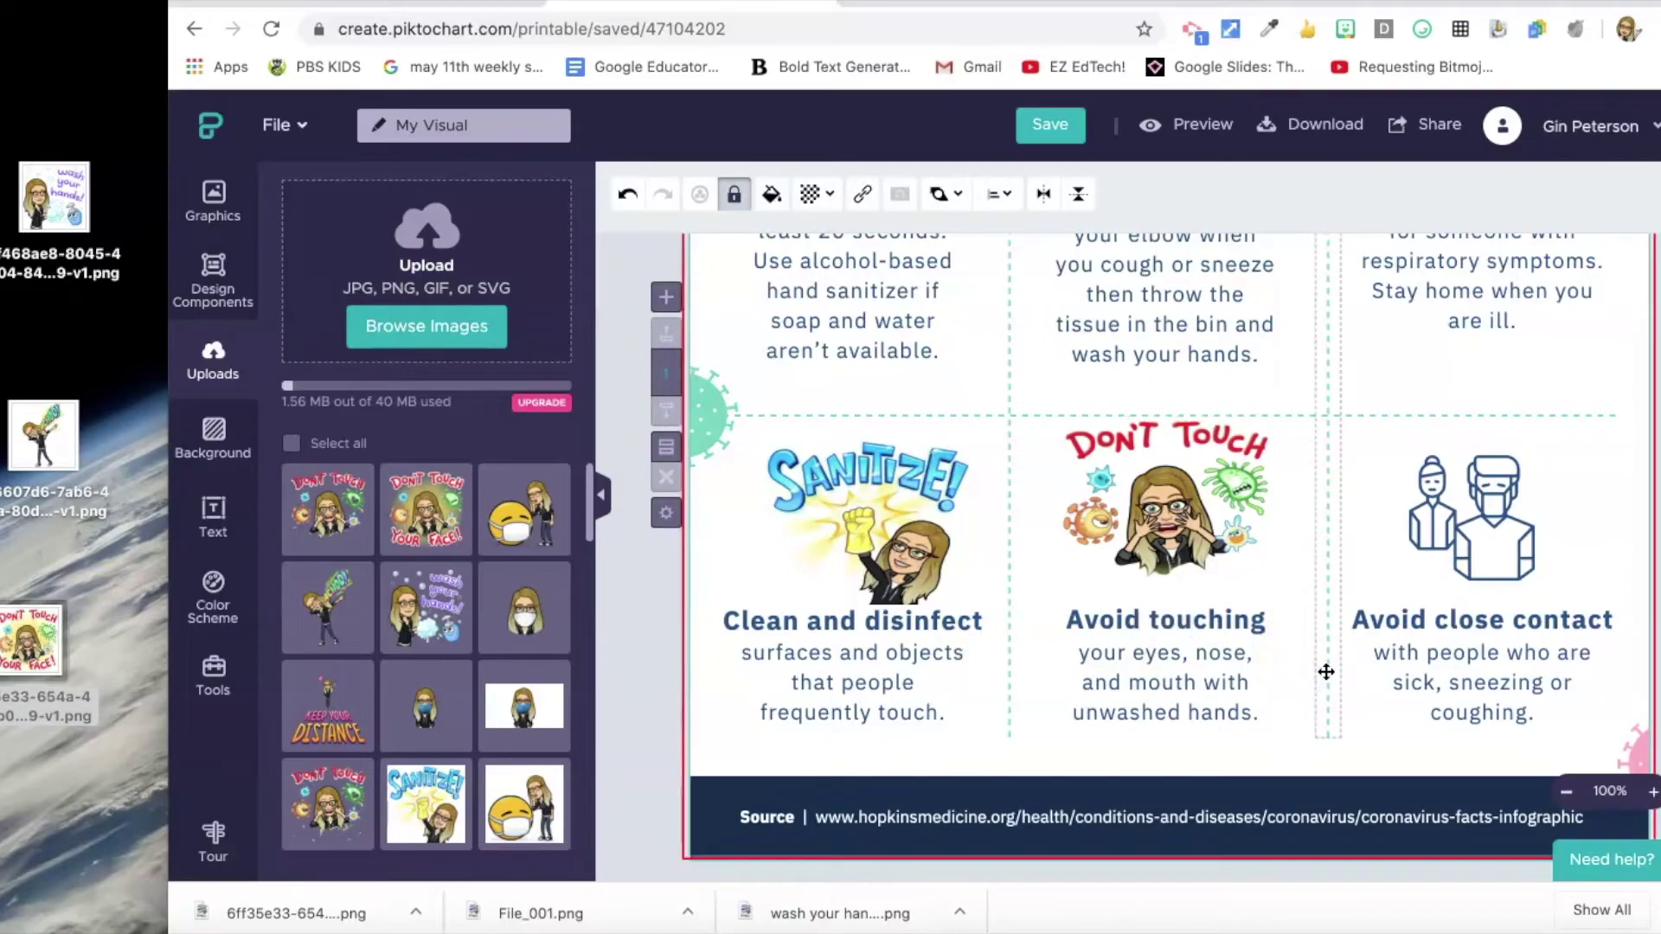
{"action": "left_click", "coordinate": [1449, 505]}
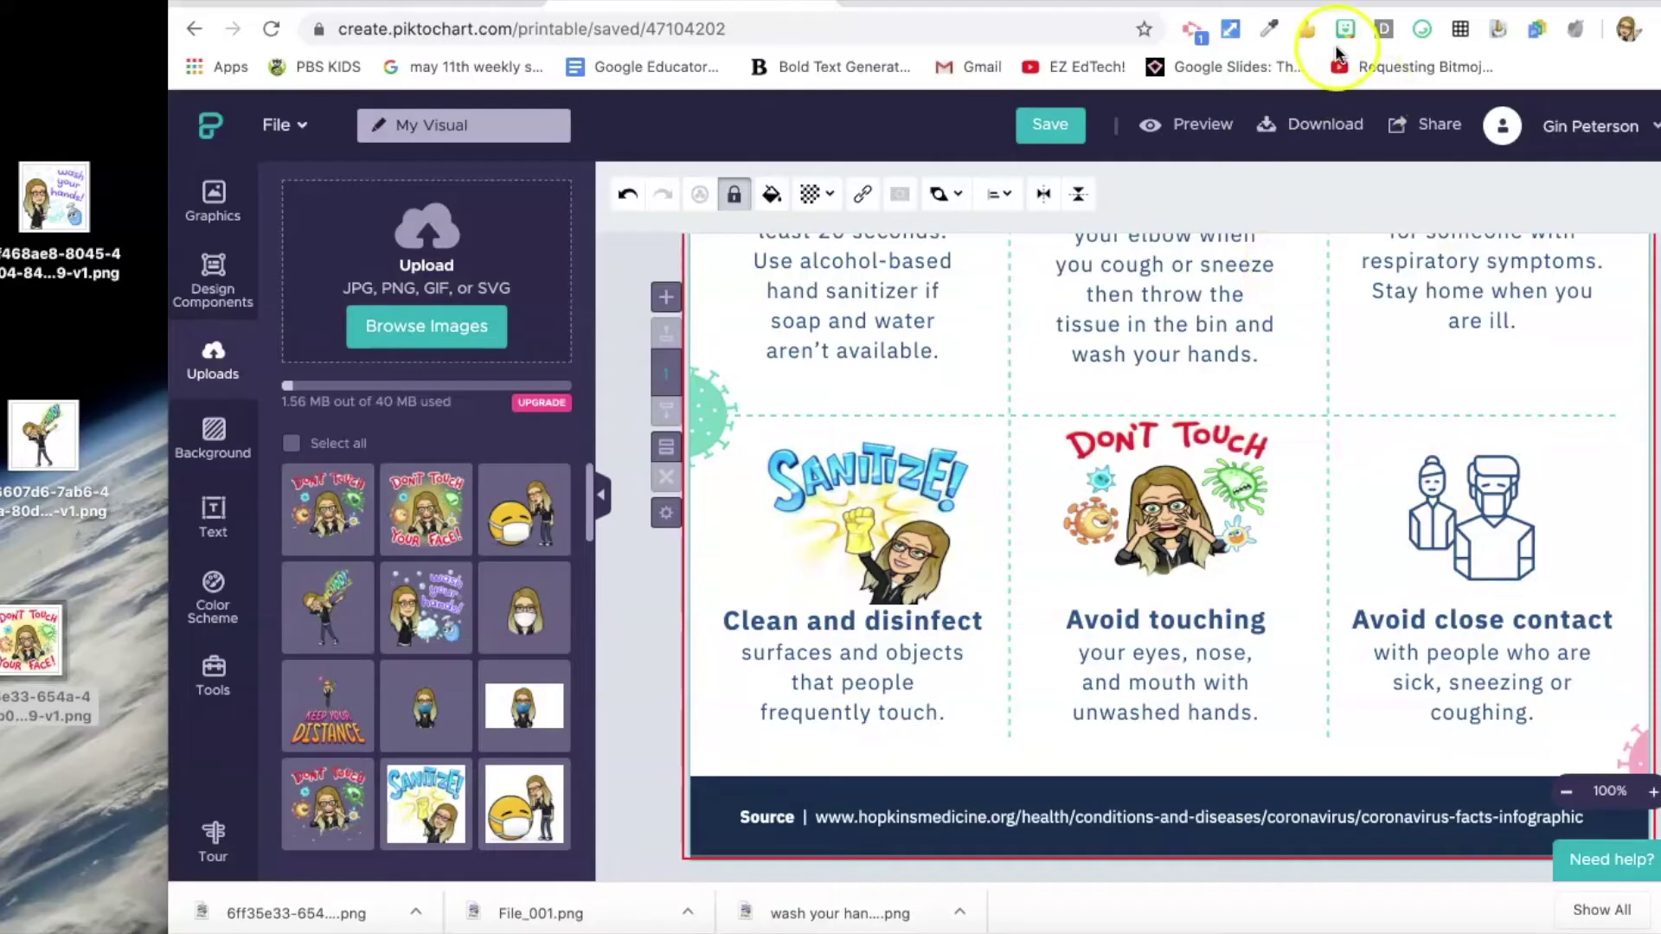
{"action": "left_click", "coordinate": [1340, 33]}
{"action": "left_click", "coordinate": [1105, 103]}
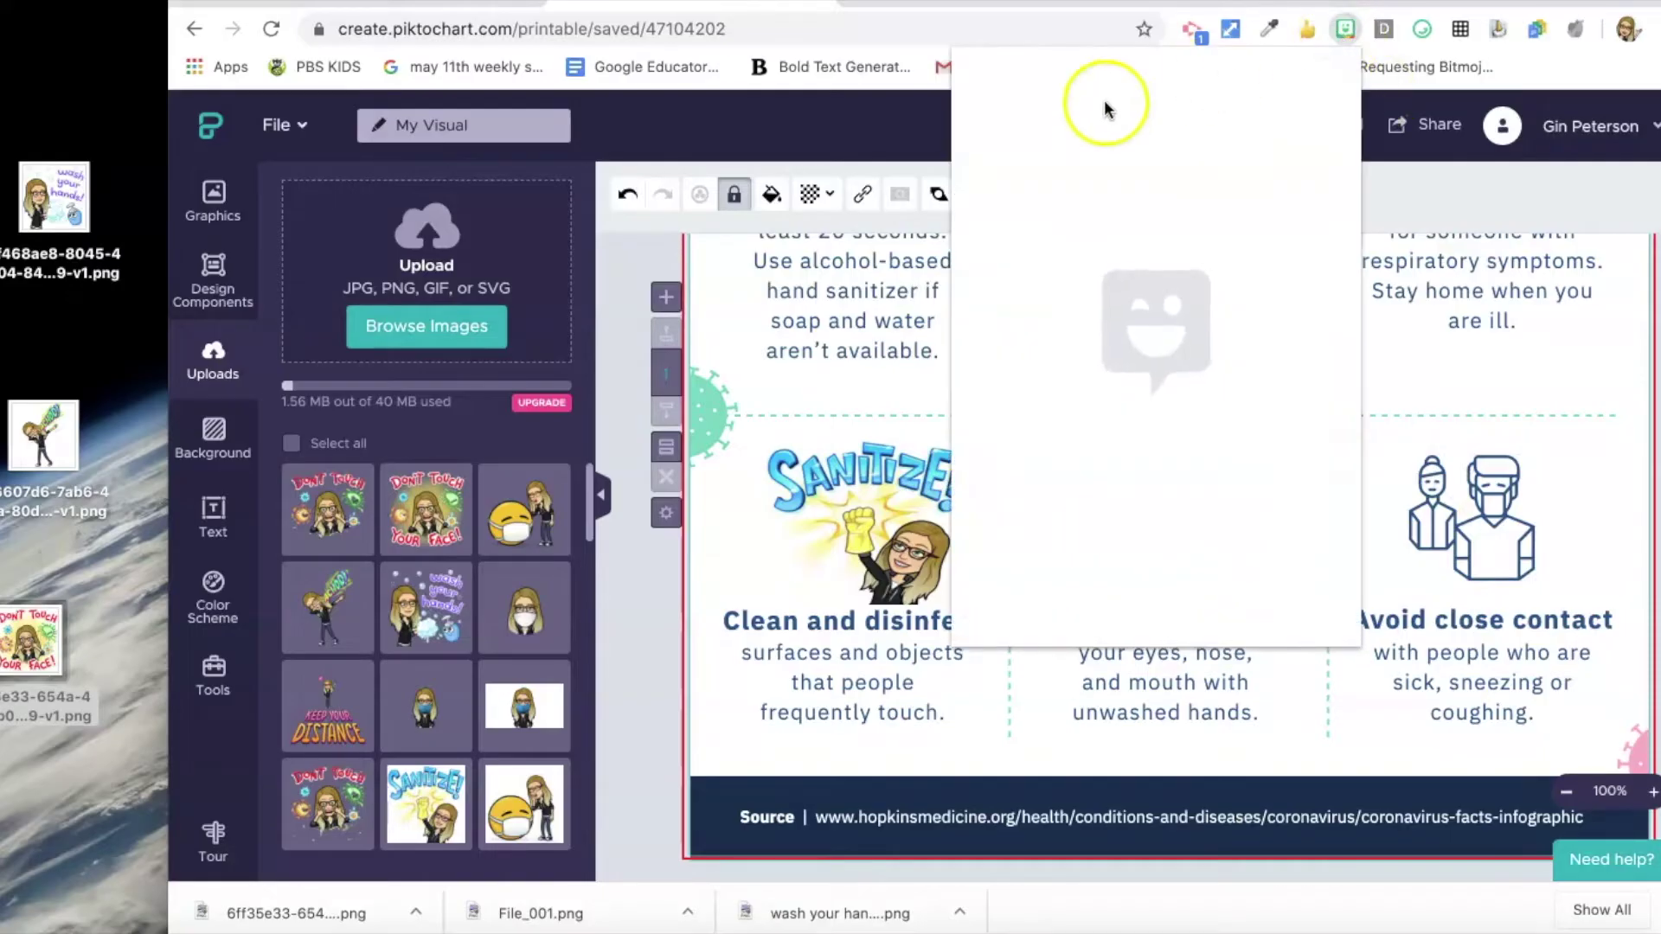
{"action": "left_click", "coordinate": [1085, 115]}
{"action": "type", "text": "scoci"}
{"action": "key", "text": "BackSpace"}
{"action": "key", "text": "BackSpace"}
{"action": "key", "text": "BackSpace"}
{"action": "key", "text": "BackSpace"}
{"action": "key", "text": "BackSpace"}
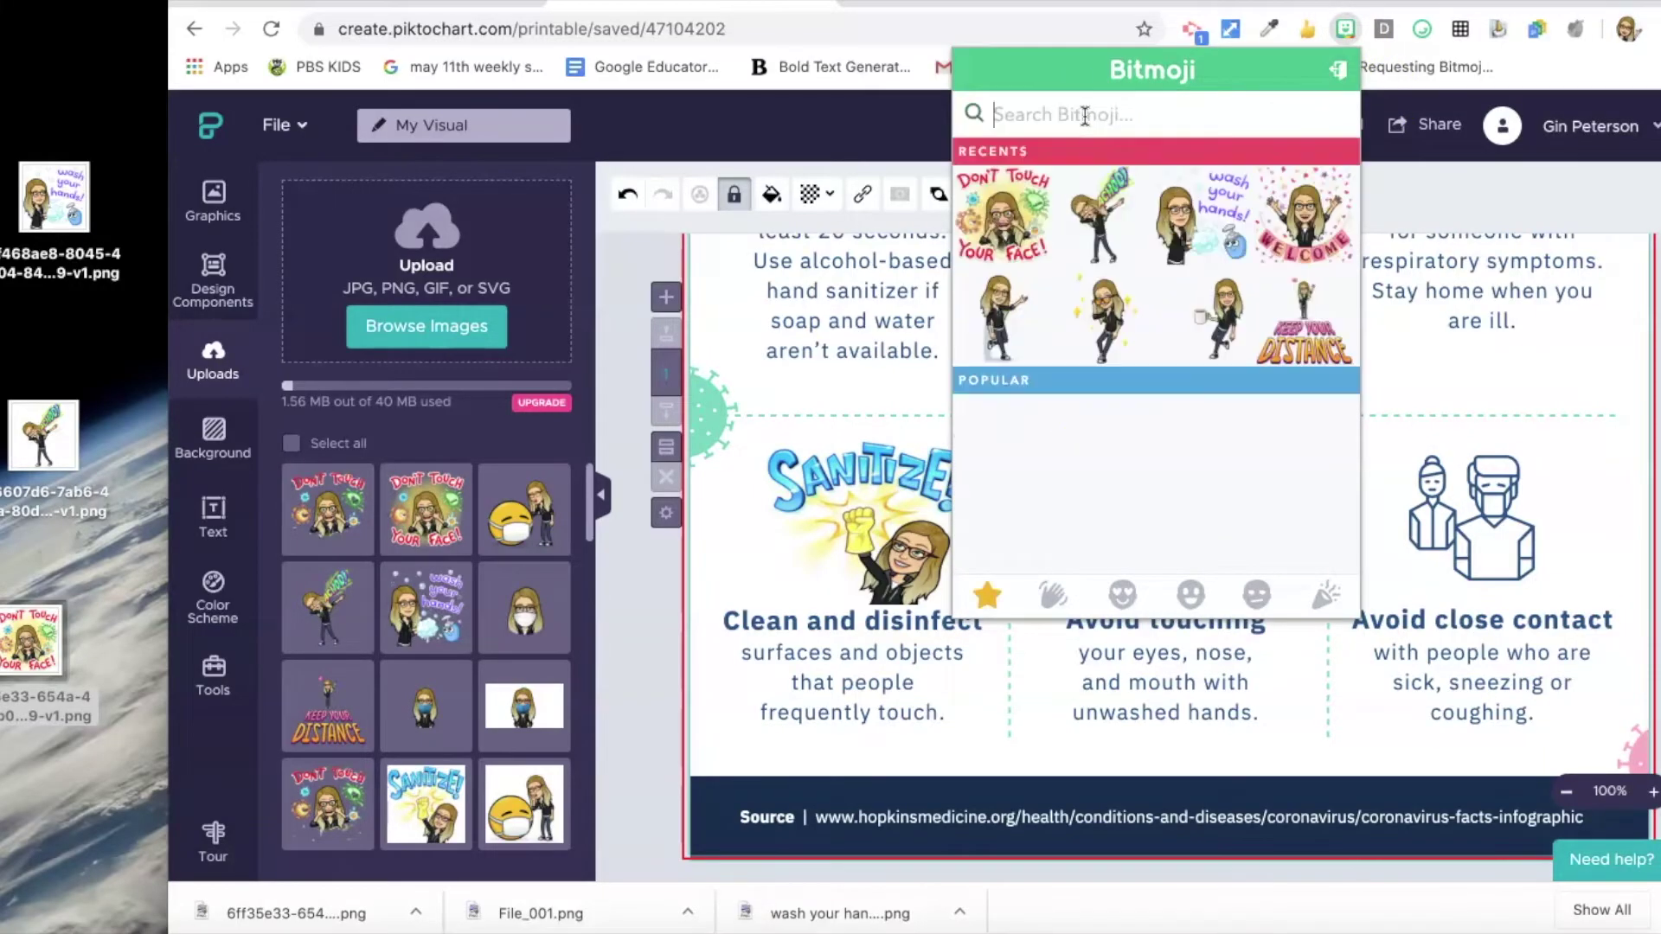
{"action": "type", "text": "social"}
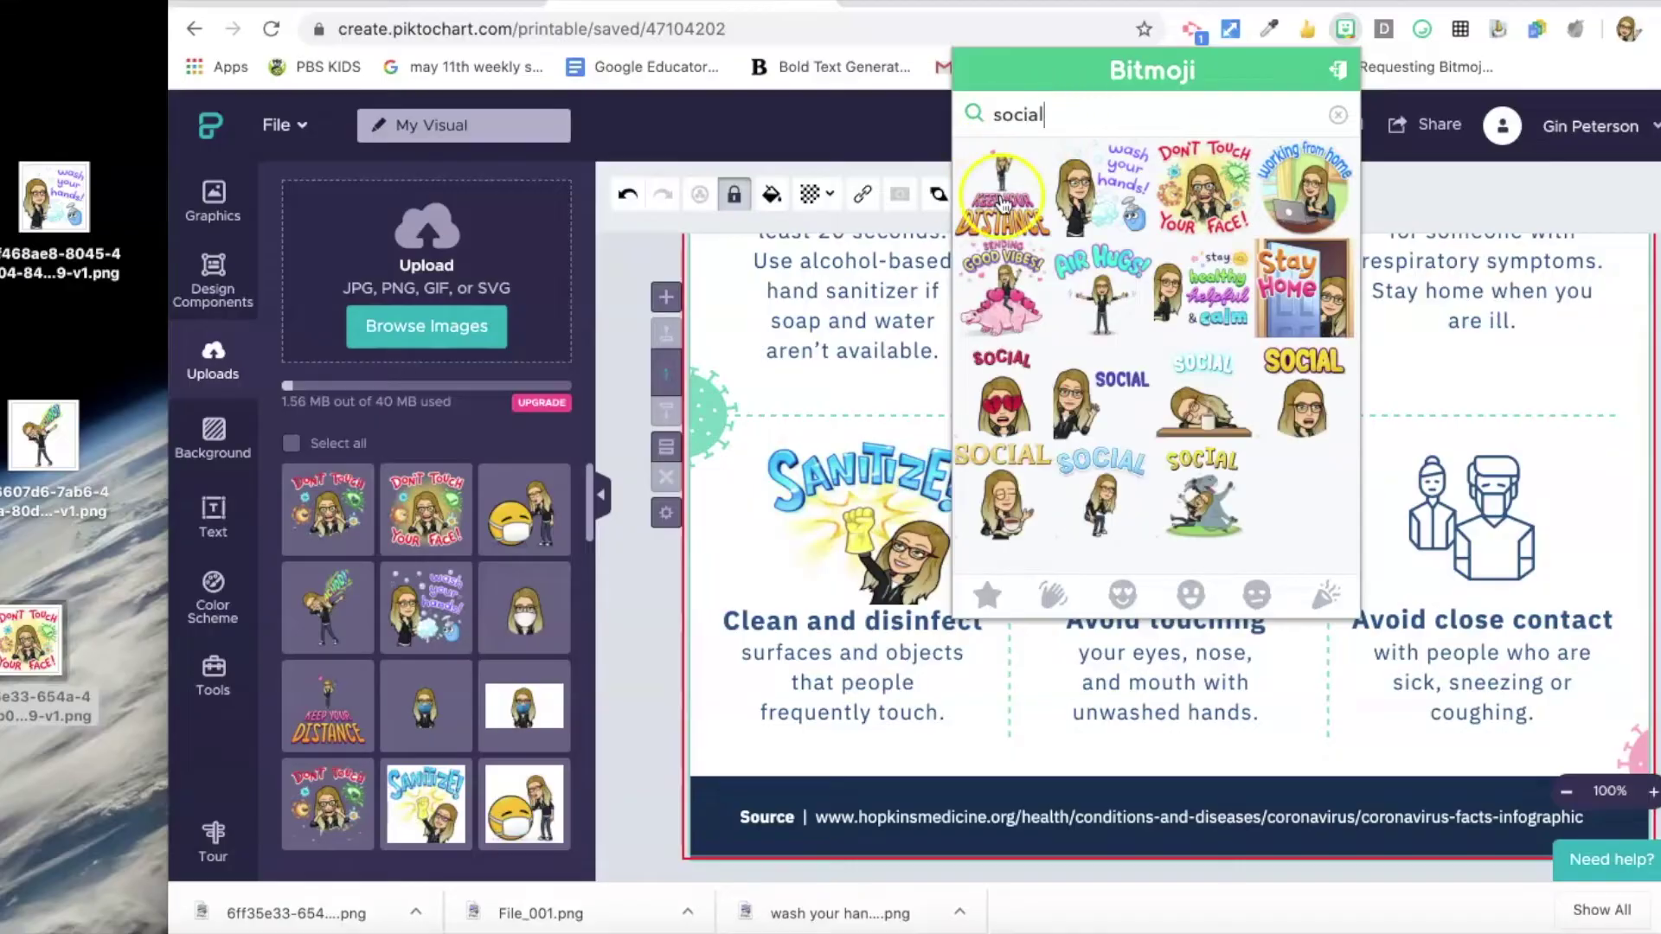
- Delete the people icon above "Avoid close contact" and save the visual
{"action": "left_click", "coordinate": [1476, 506]}
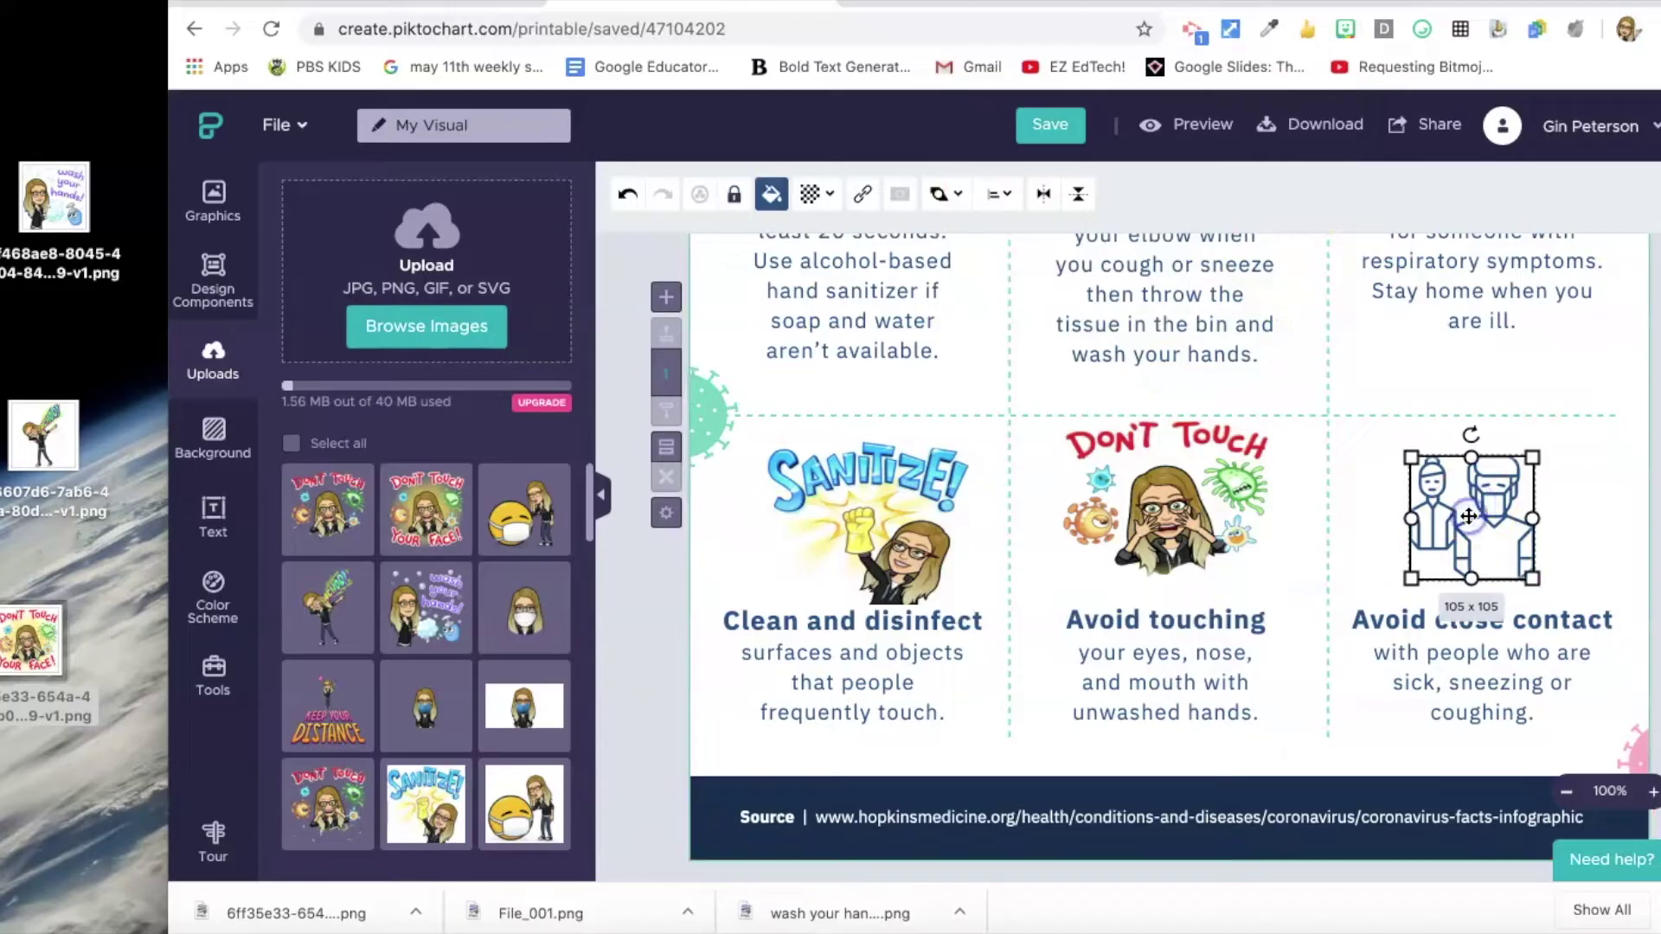
{"action": "key", "text": "Delete"}
{"action": "key", "text": "ctrl+s"}
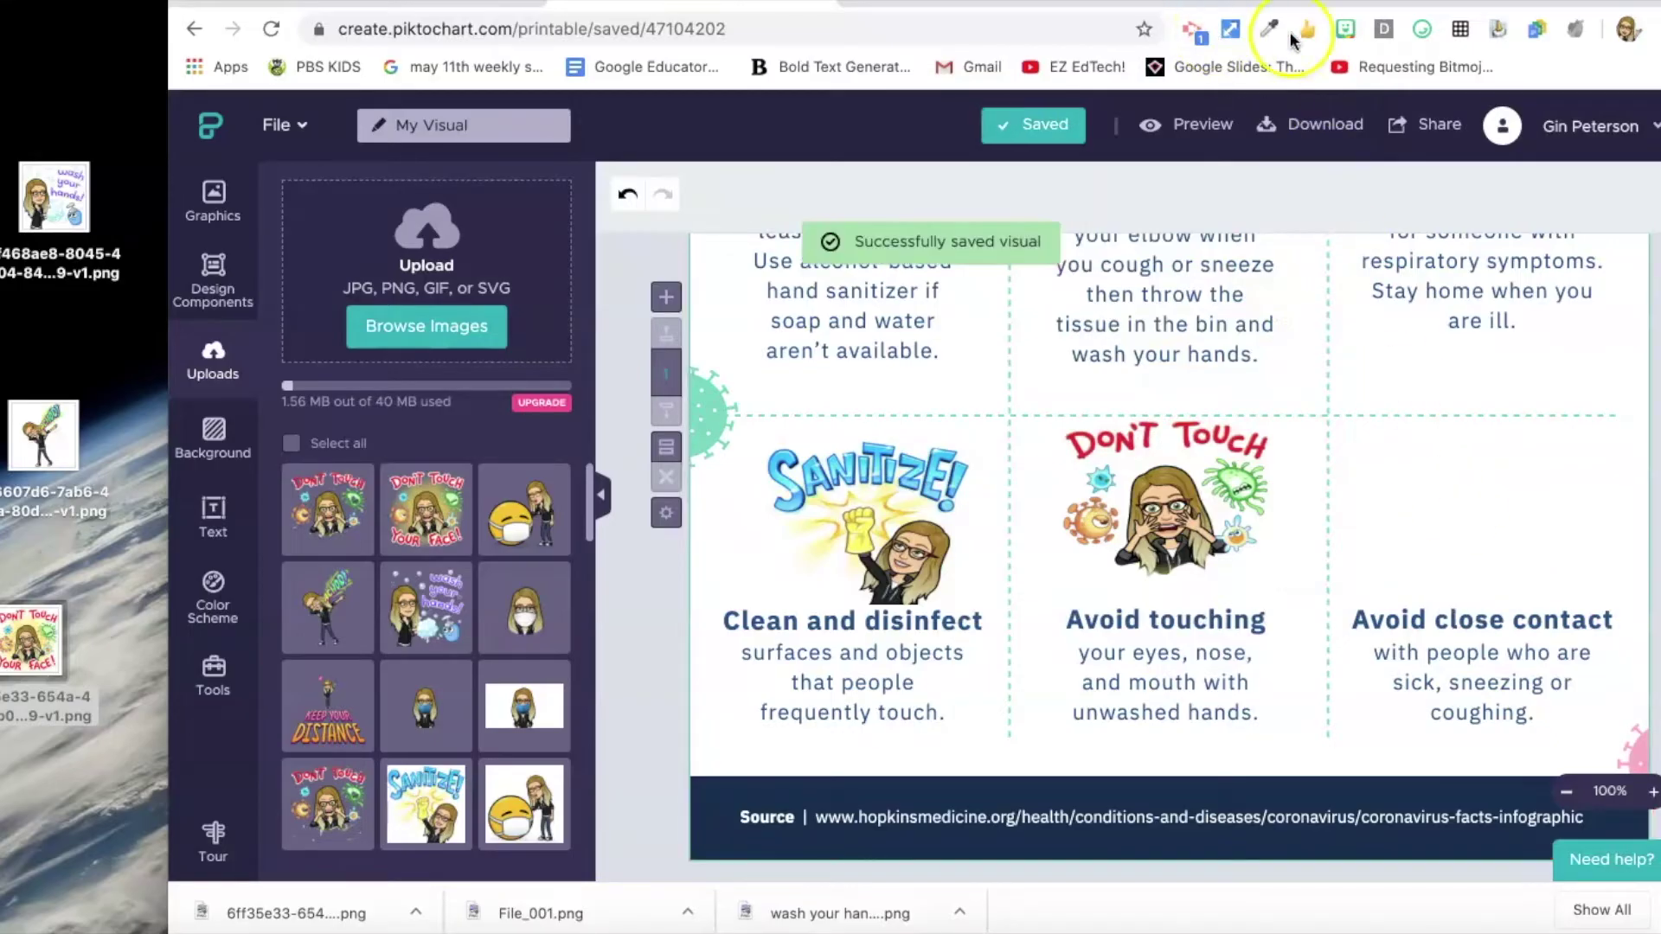
- Search Bitmoji for "social" and save the "Keep Your Distance" sticker to the desktop
{"action": "left_click", "coordinate": [1340, 31]}
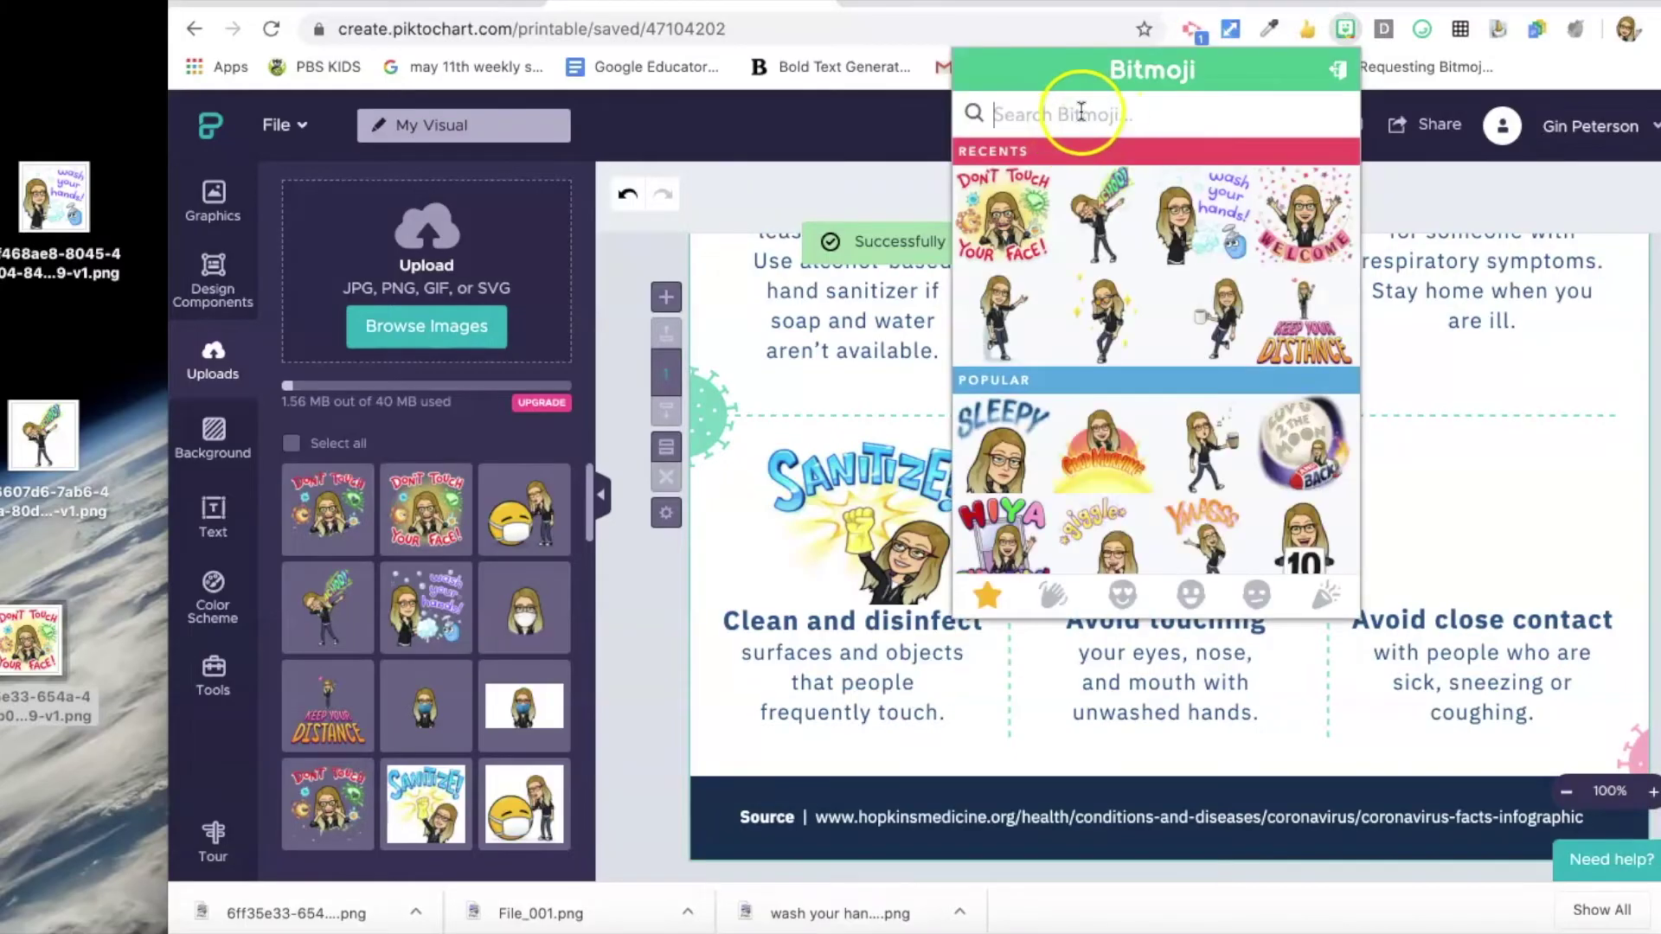
{"action": "type", "text": "social"}
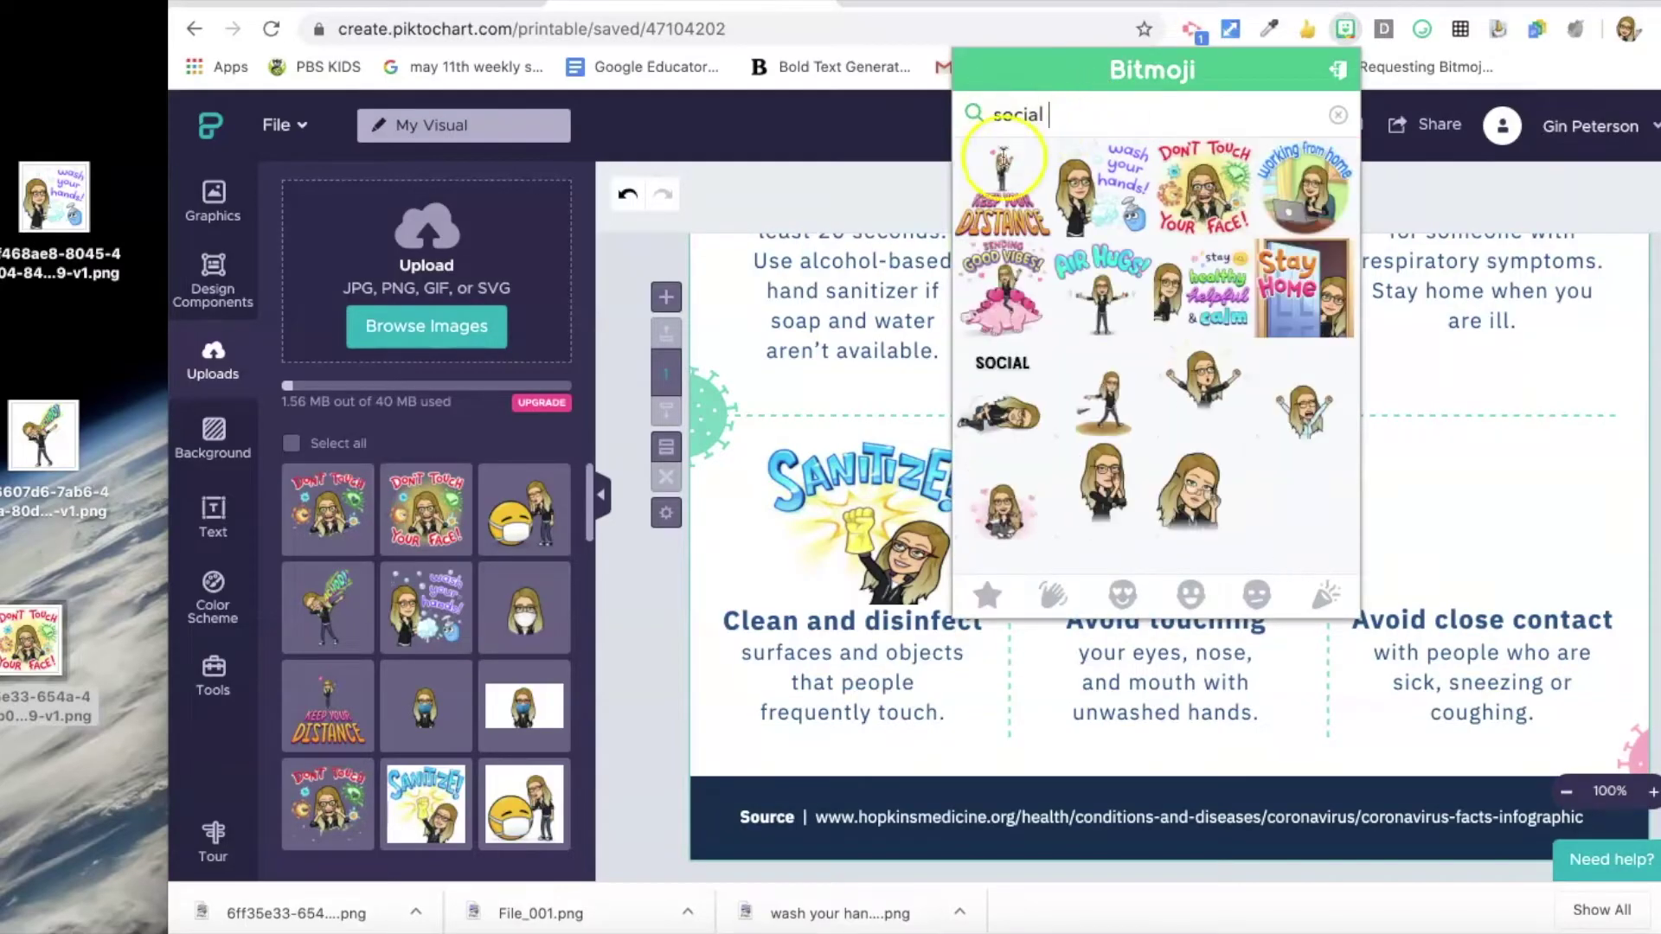
{"action": "left_click_drag", "start_coordinate": [1002, 182], "coordinate": [40, 762]}
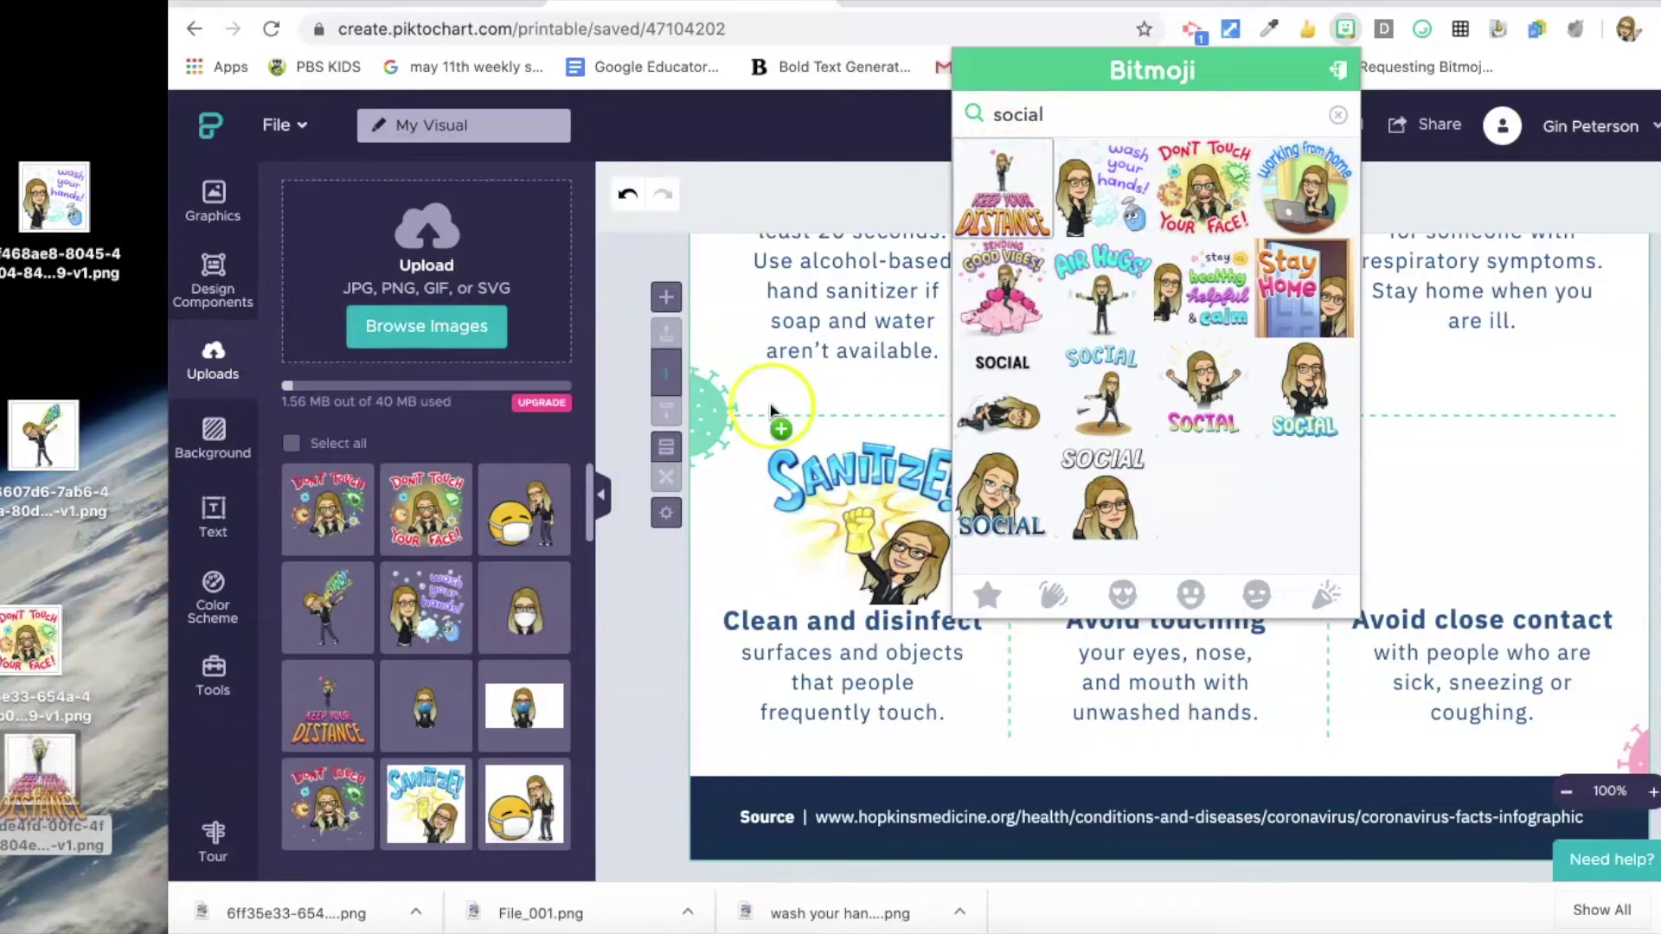
{"action": "left_click", "coordinate": [1390, 511]}
- Add the saved "Keep Your Distance" sticker to the poster, shrunk to about 146 x 170 and centred above "Avoid close contact"
{"action": "left_click", "coordinate": [11, 788]}
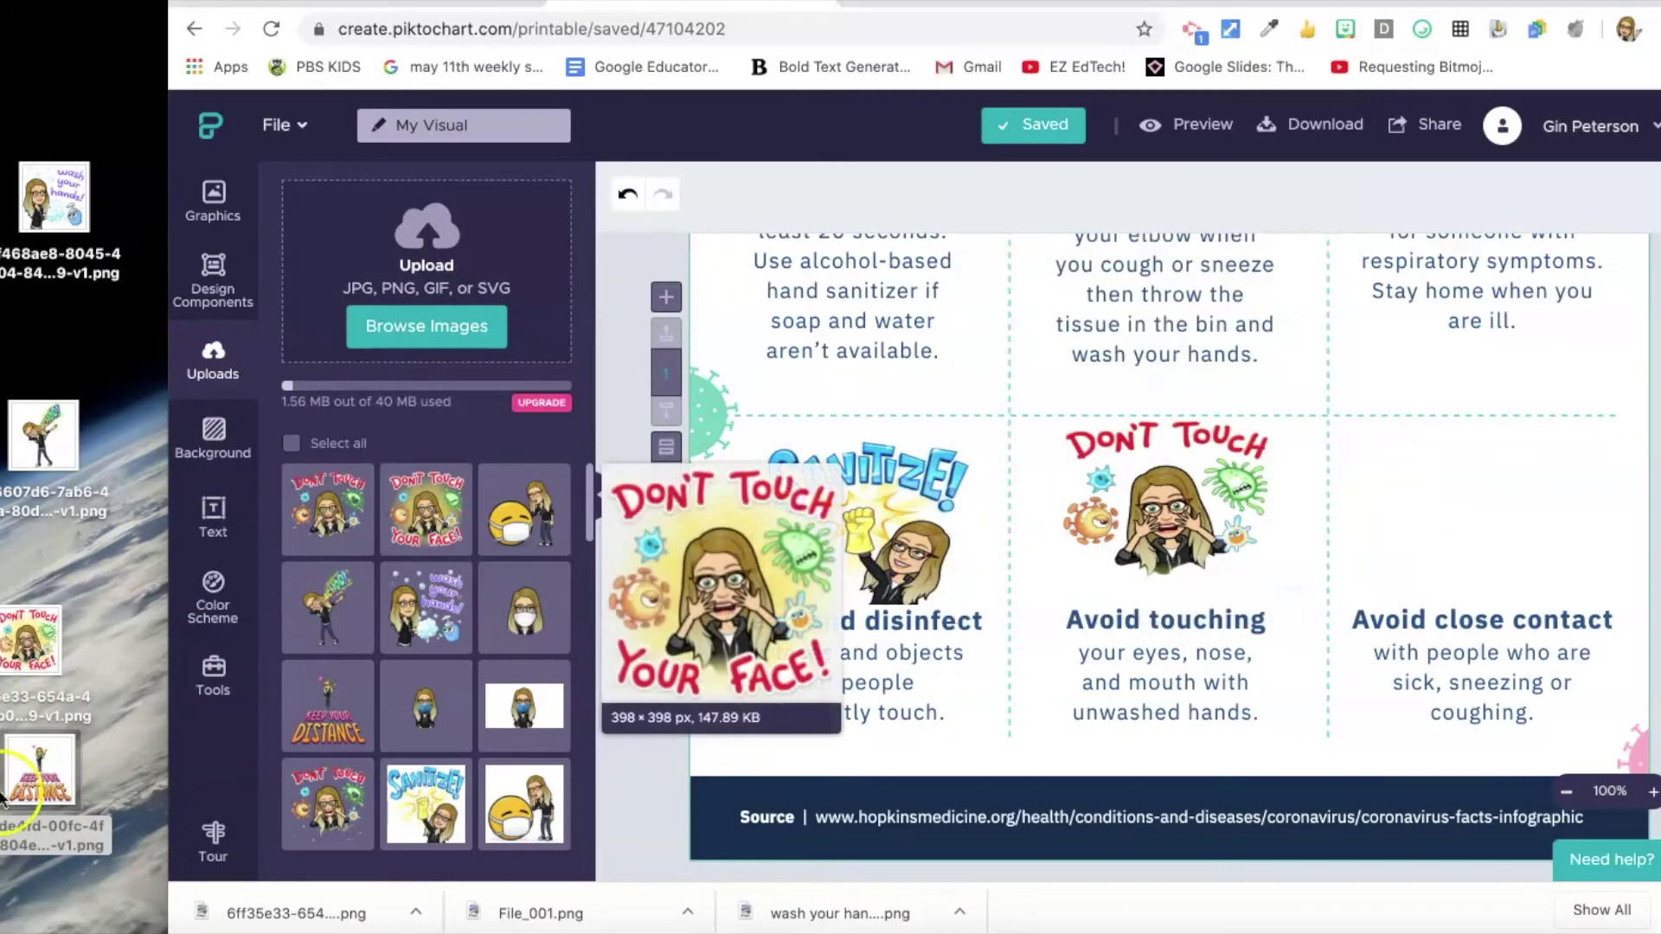
{"action": "left_click_drag", "start_coordinate": [56, 776], "coordinate": [1480, 507]}
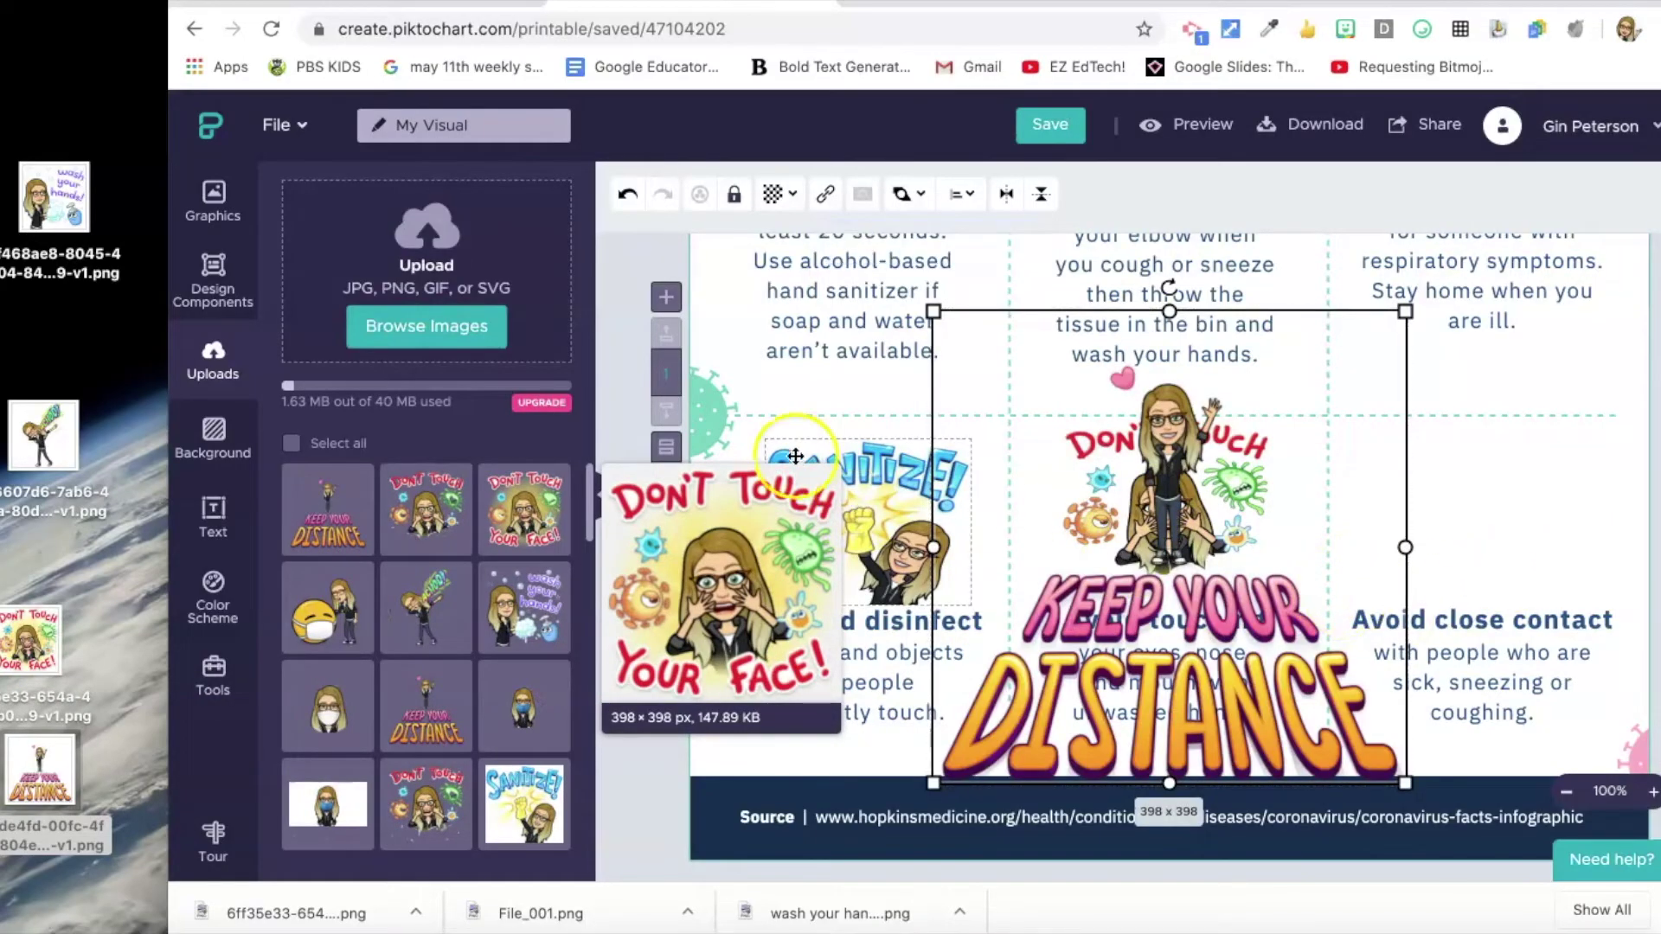
{"action": "left_click", "coordinate": [213, 279]}
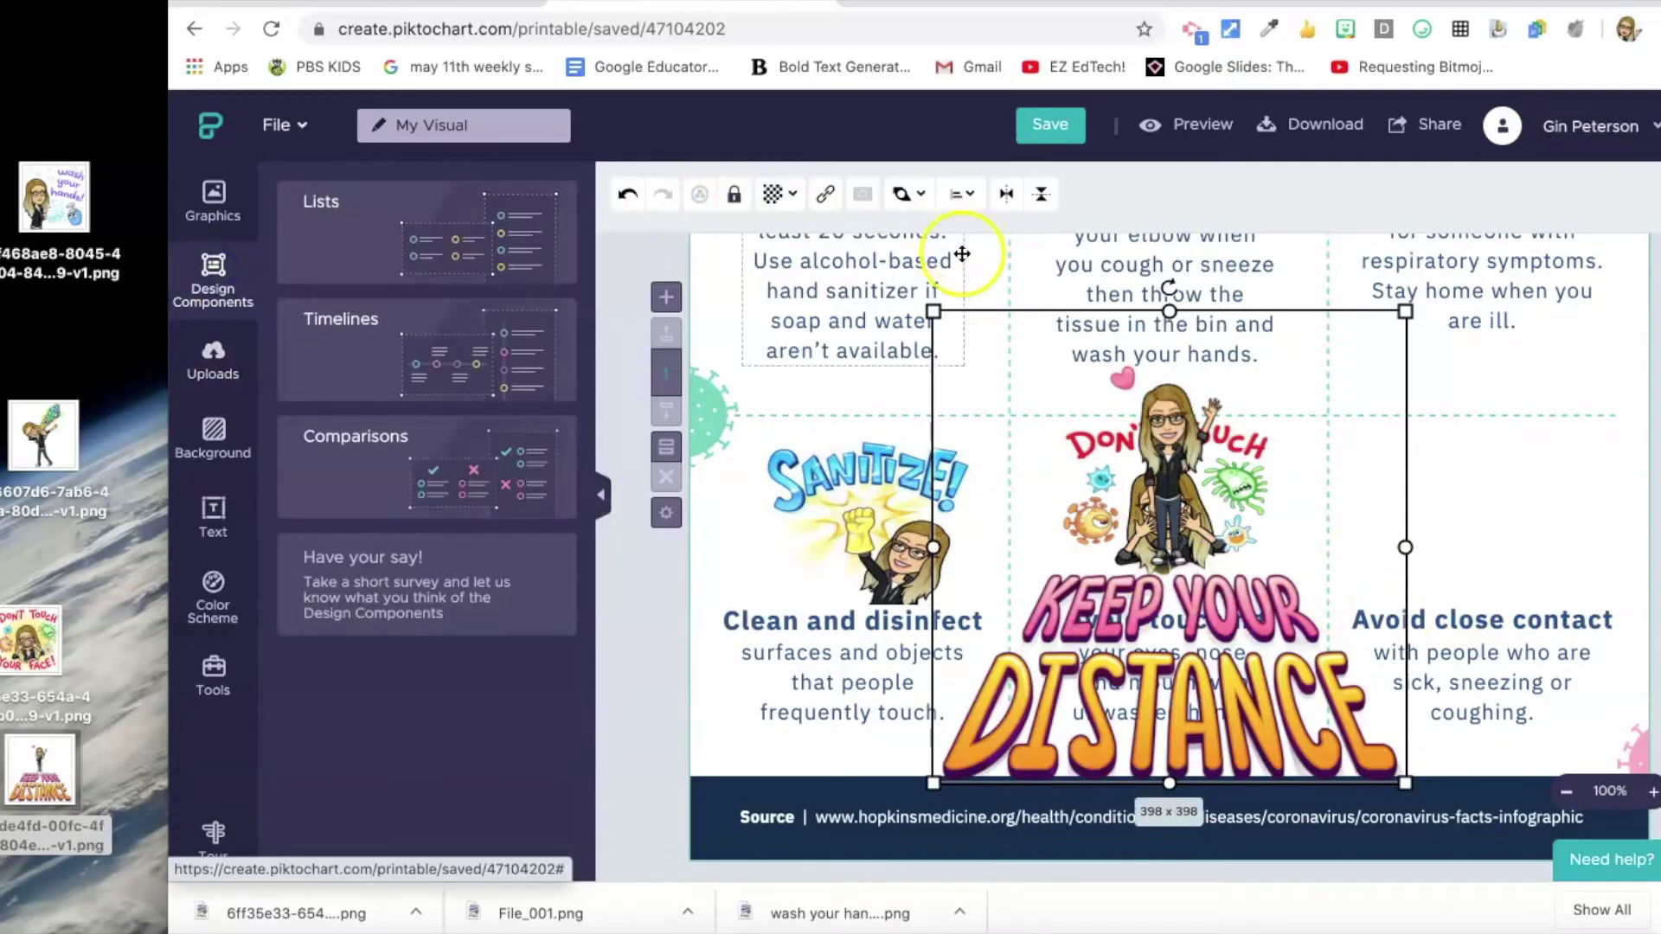
{"action": "left_click_drag", "start_coordinate": [930, 310], "coordinate": [1229, 569]}
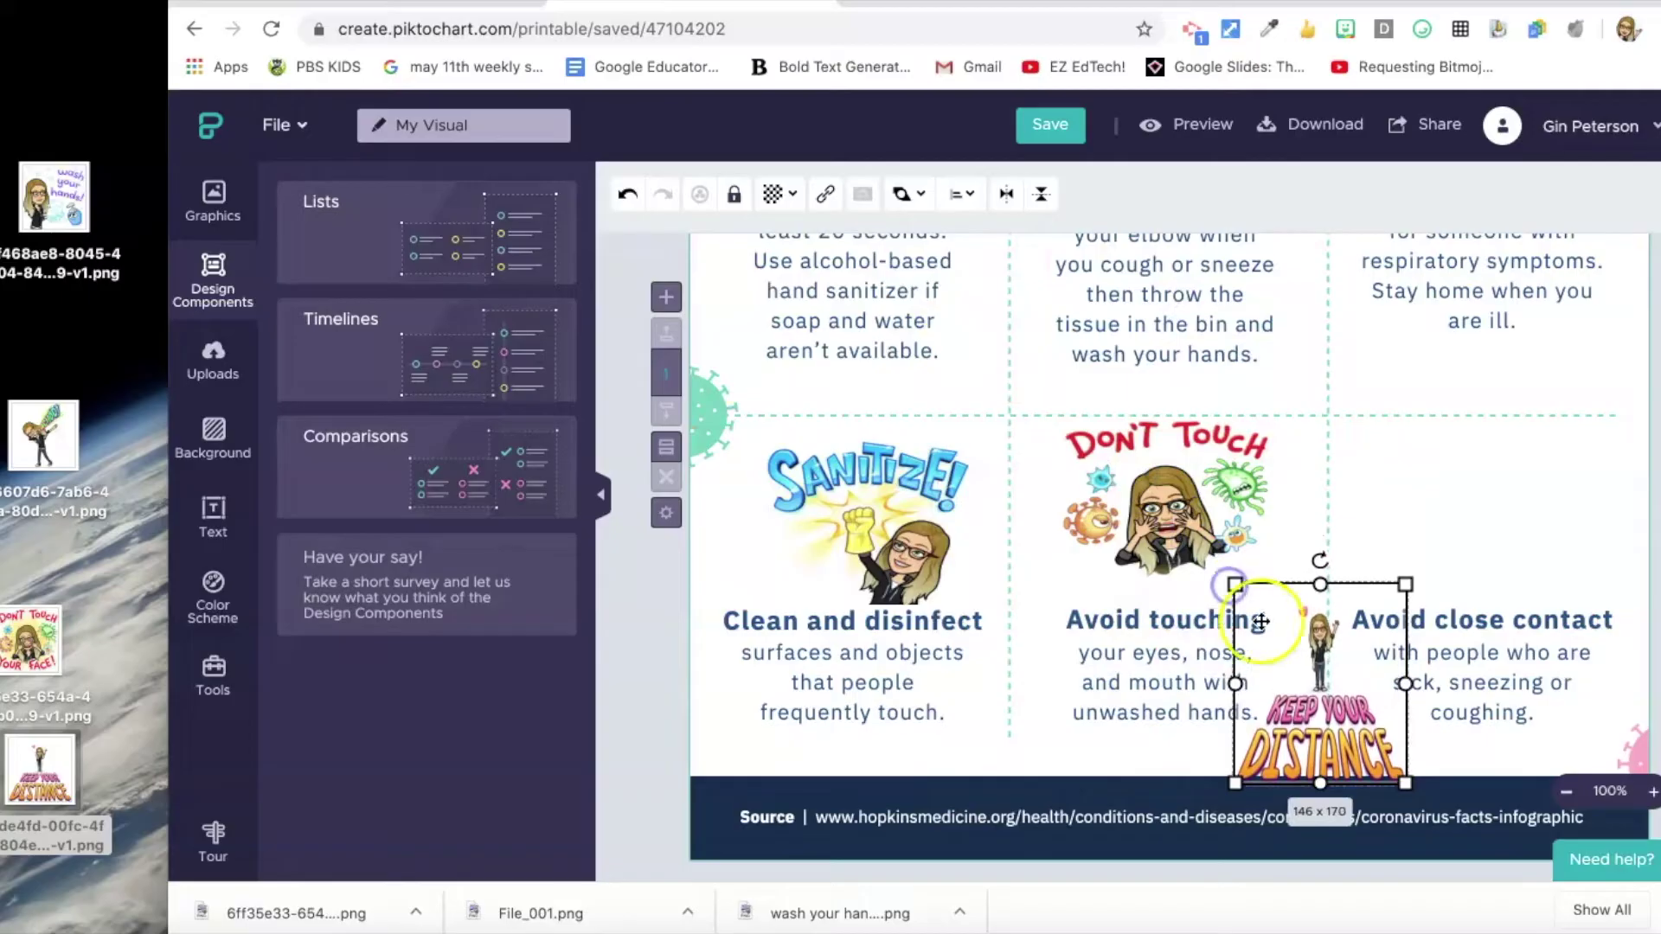
{"action": "left_click_drag", "start_coordinate": [1310, 656], "coordinate": [1484, 487]}
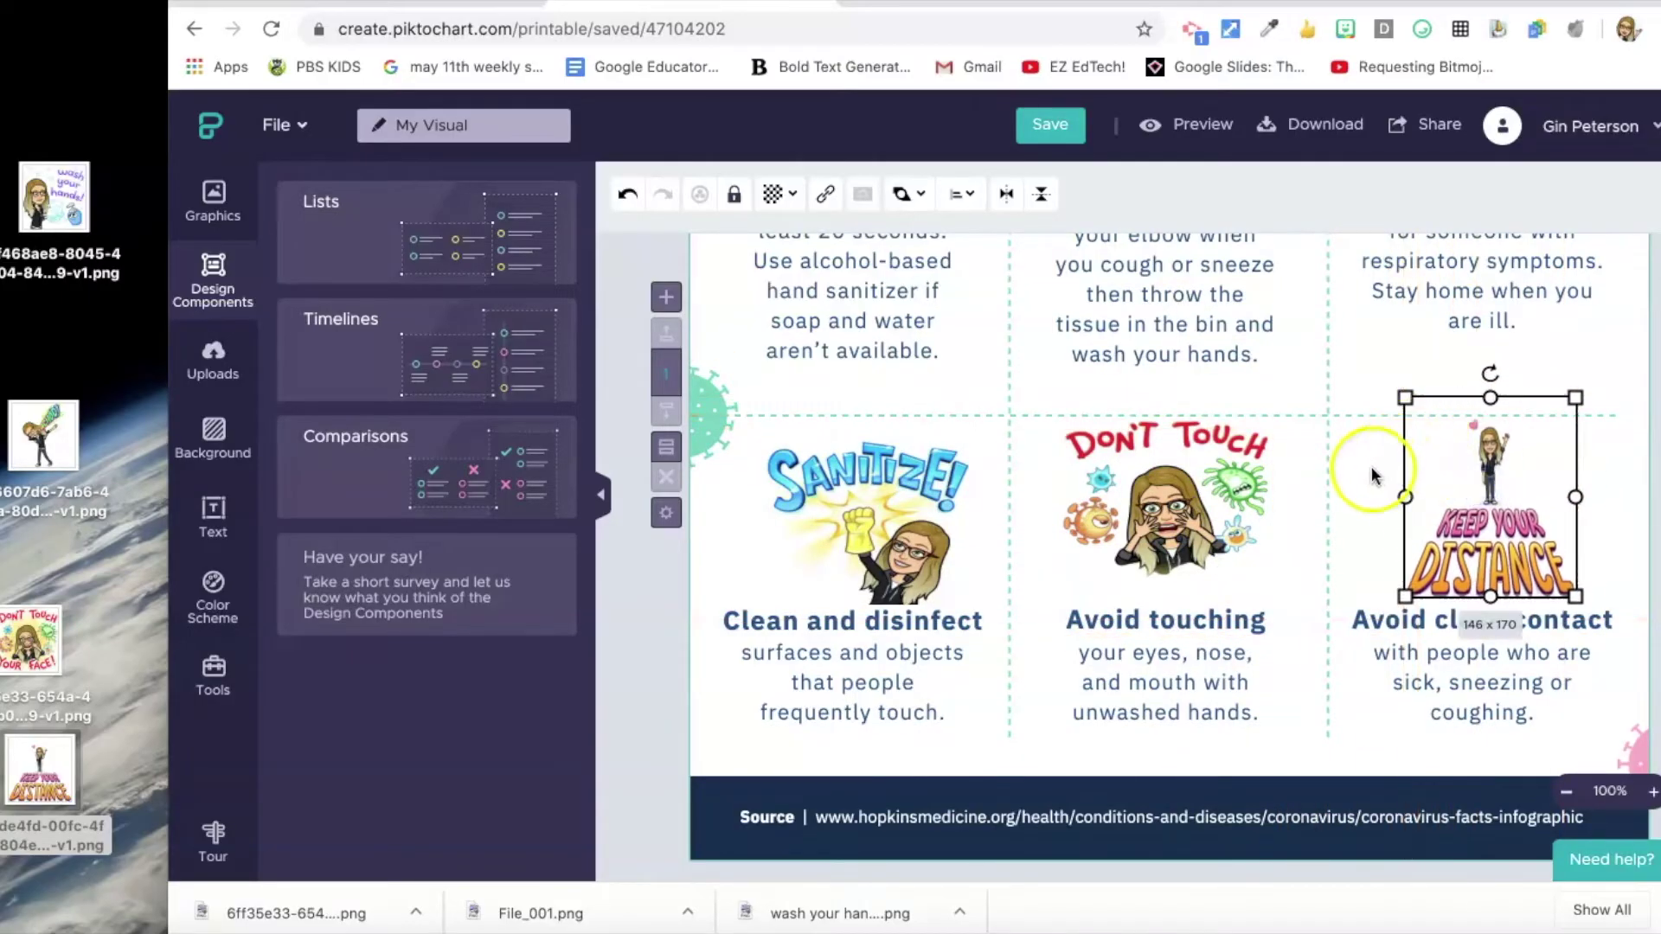
{"action": "left_click_drag", "start_coordinate": [1477, 475], "coordinate": [1463, 474]}
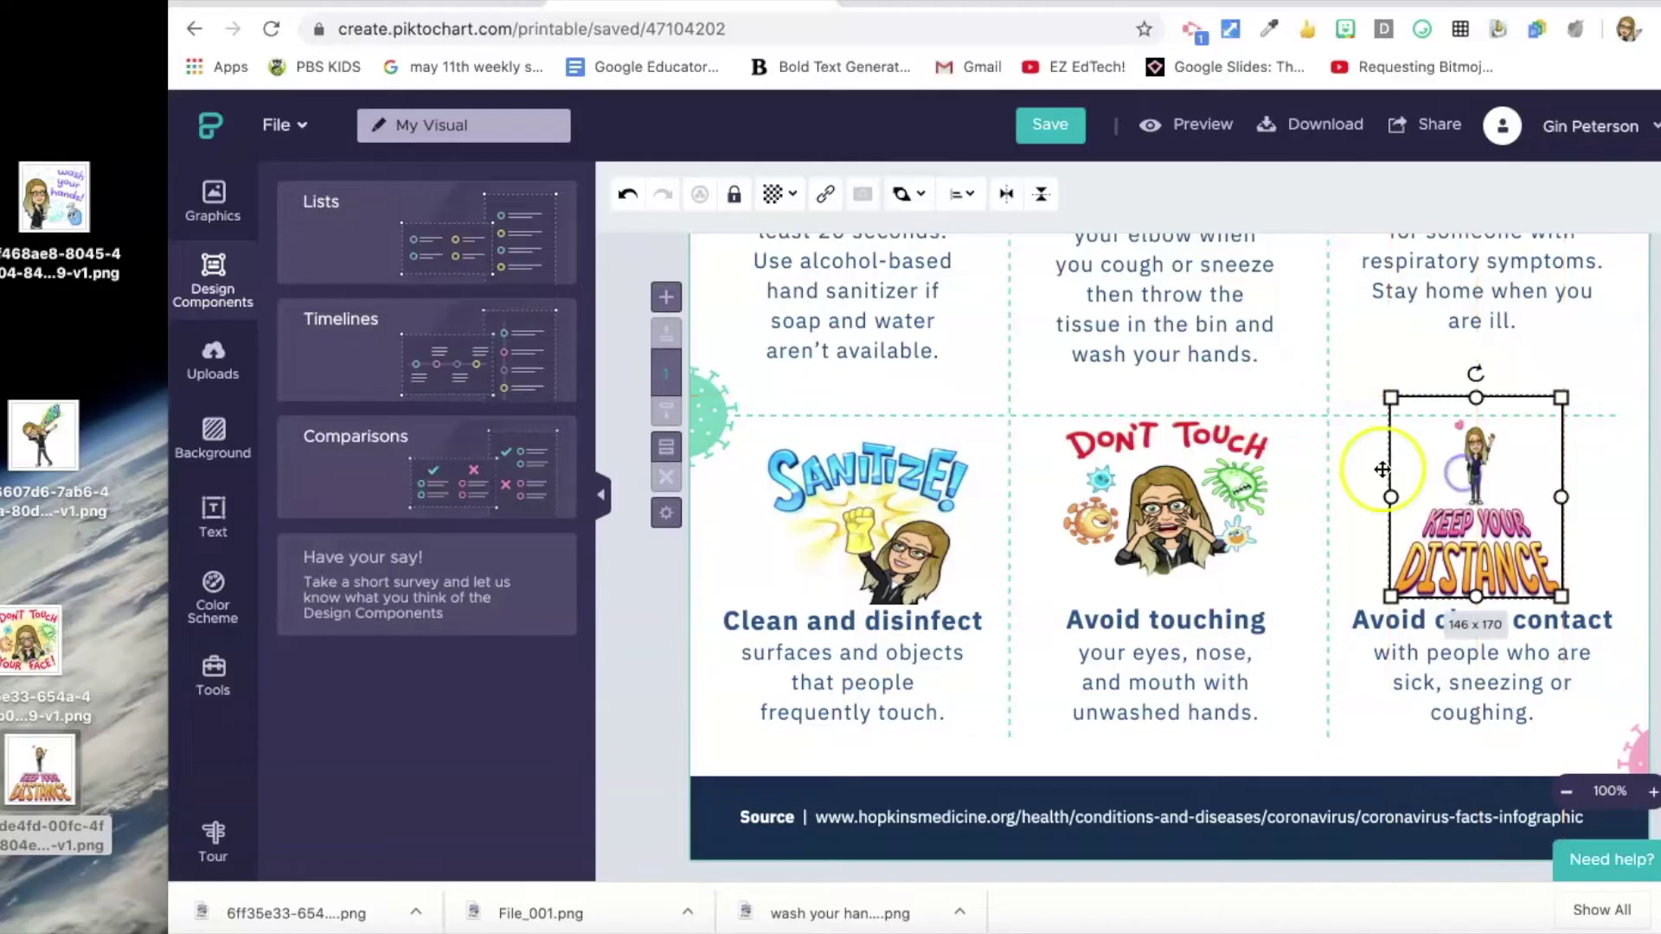
{"action": "left_click", "coordinate": [1312, 481]}
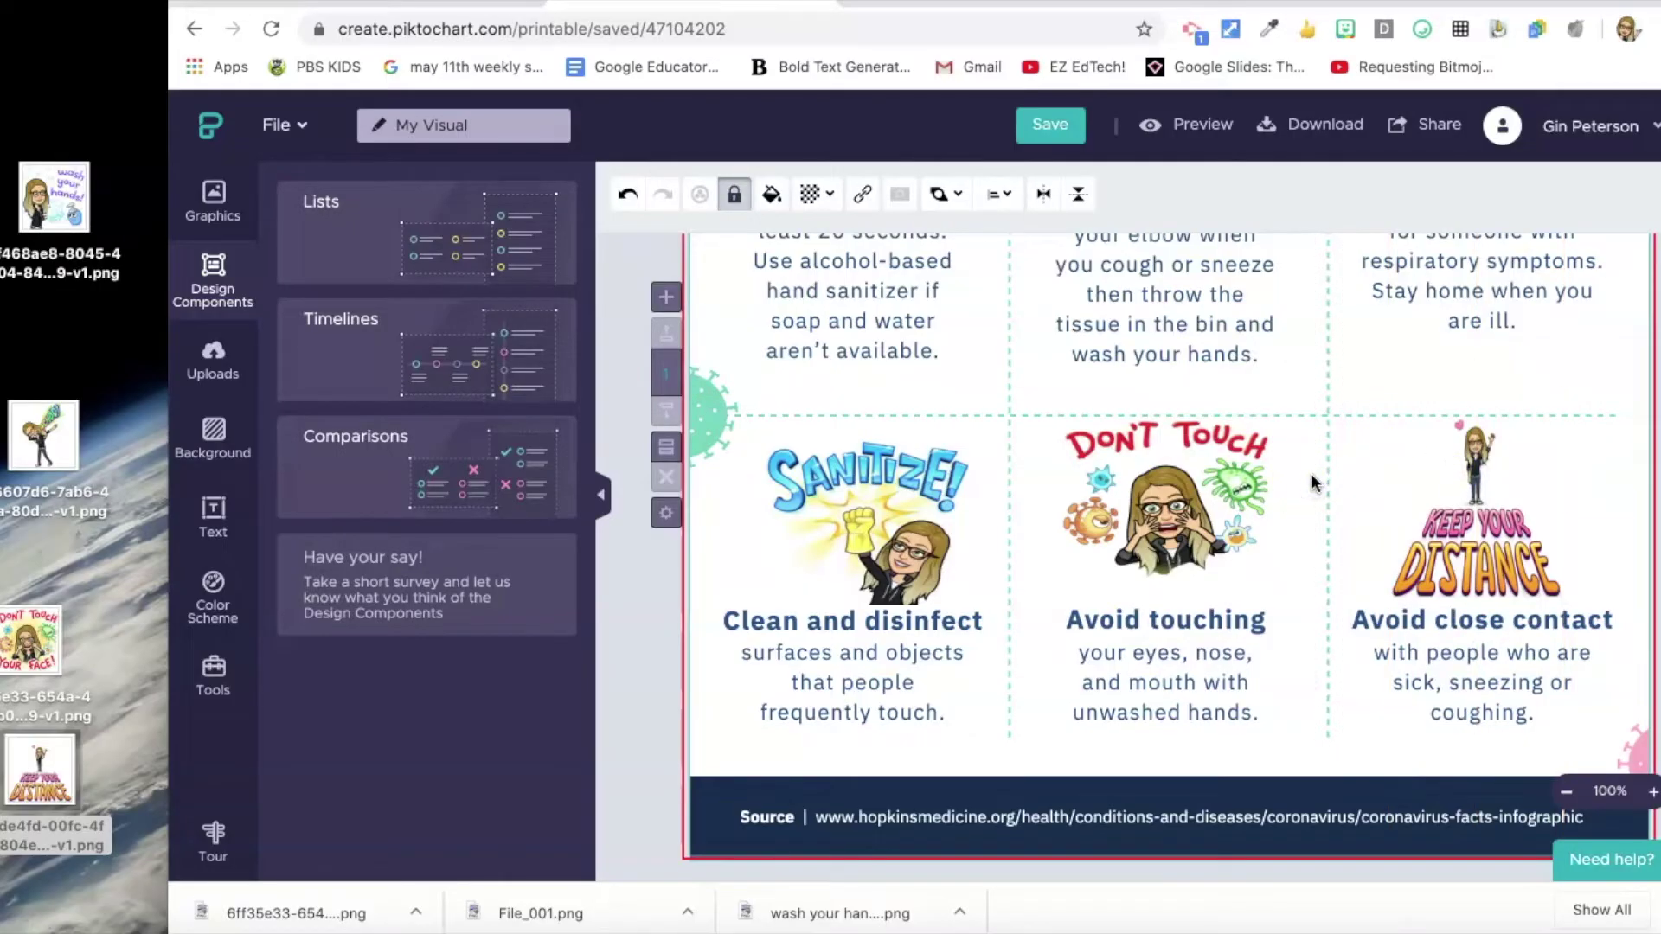
{"action": "scroll", "coordinate": [1313, 483], "scroll_direction": "down", "scroll_amount": 1}
{"action": "scroll", "coordinate": [1313, 483], "scroll_direction": "up", "scroll_amount": 7}
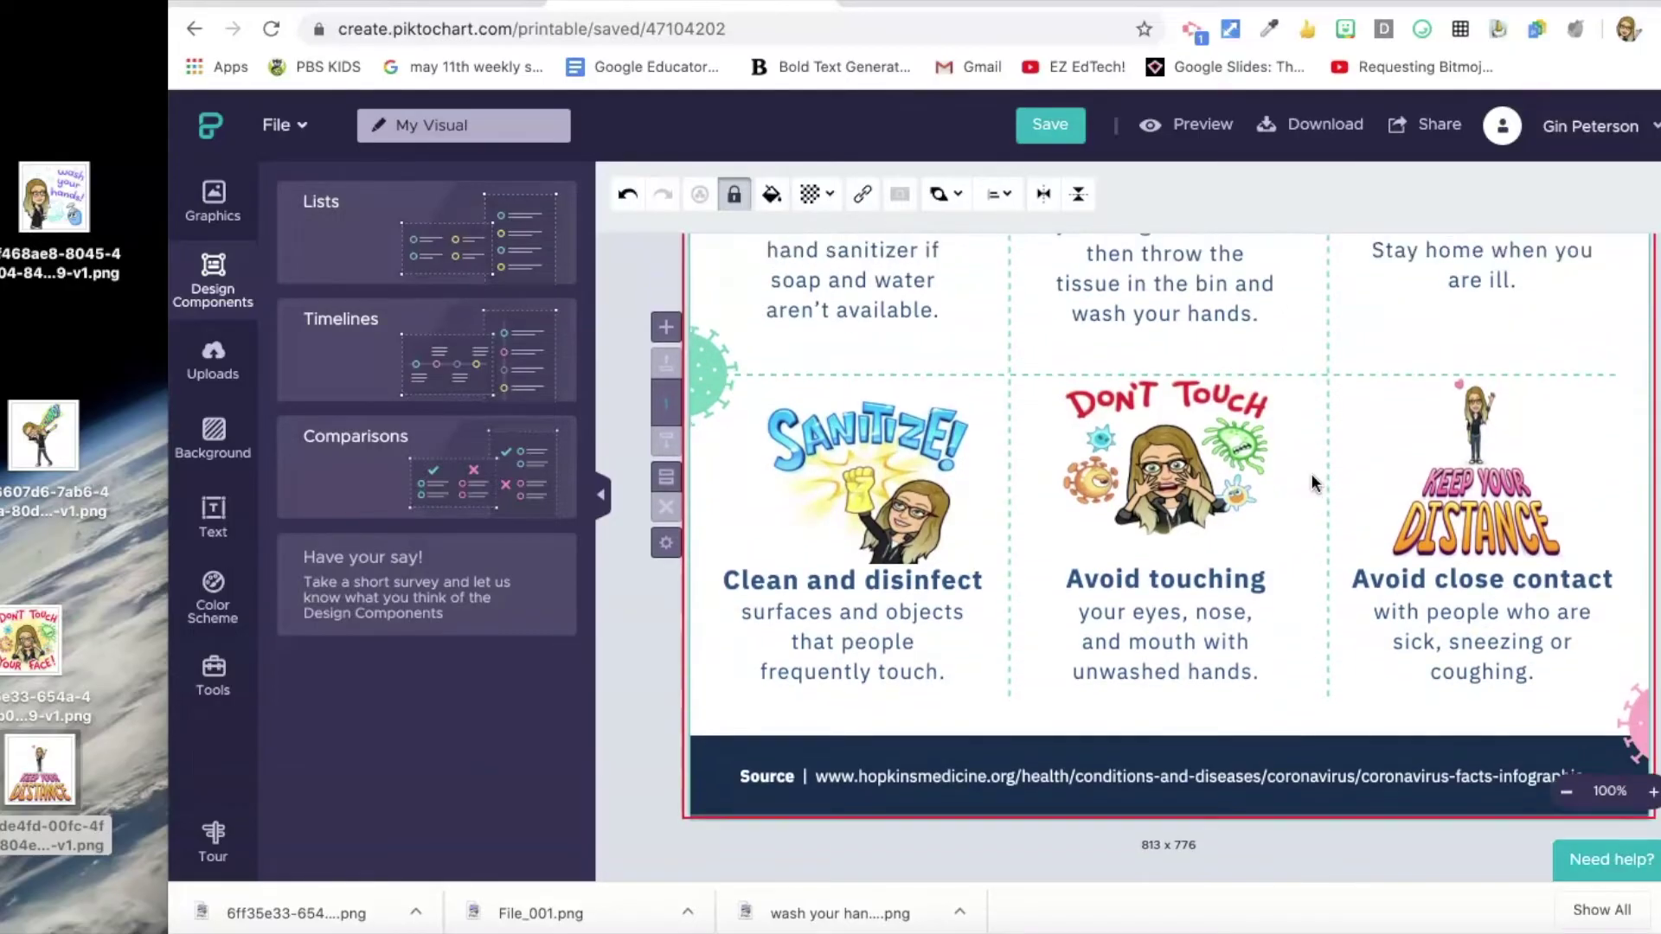
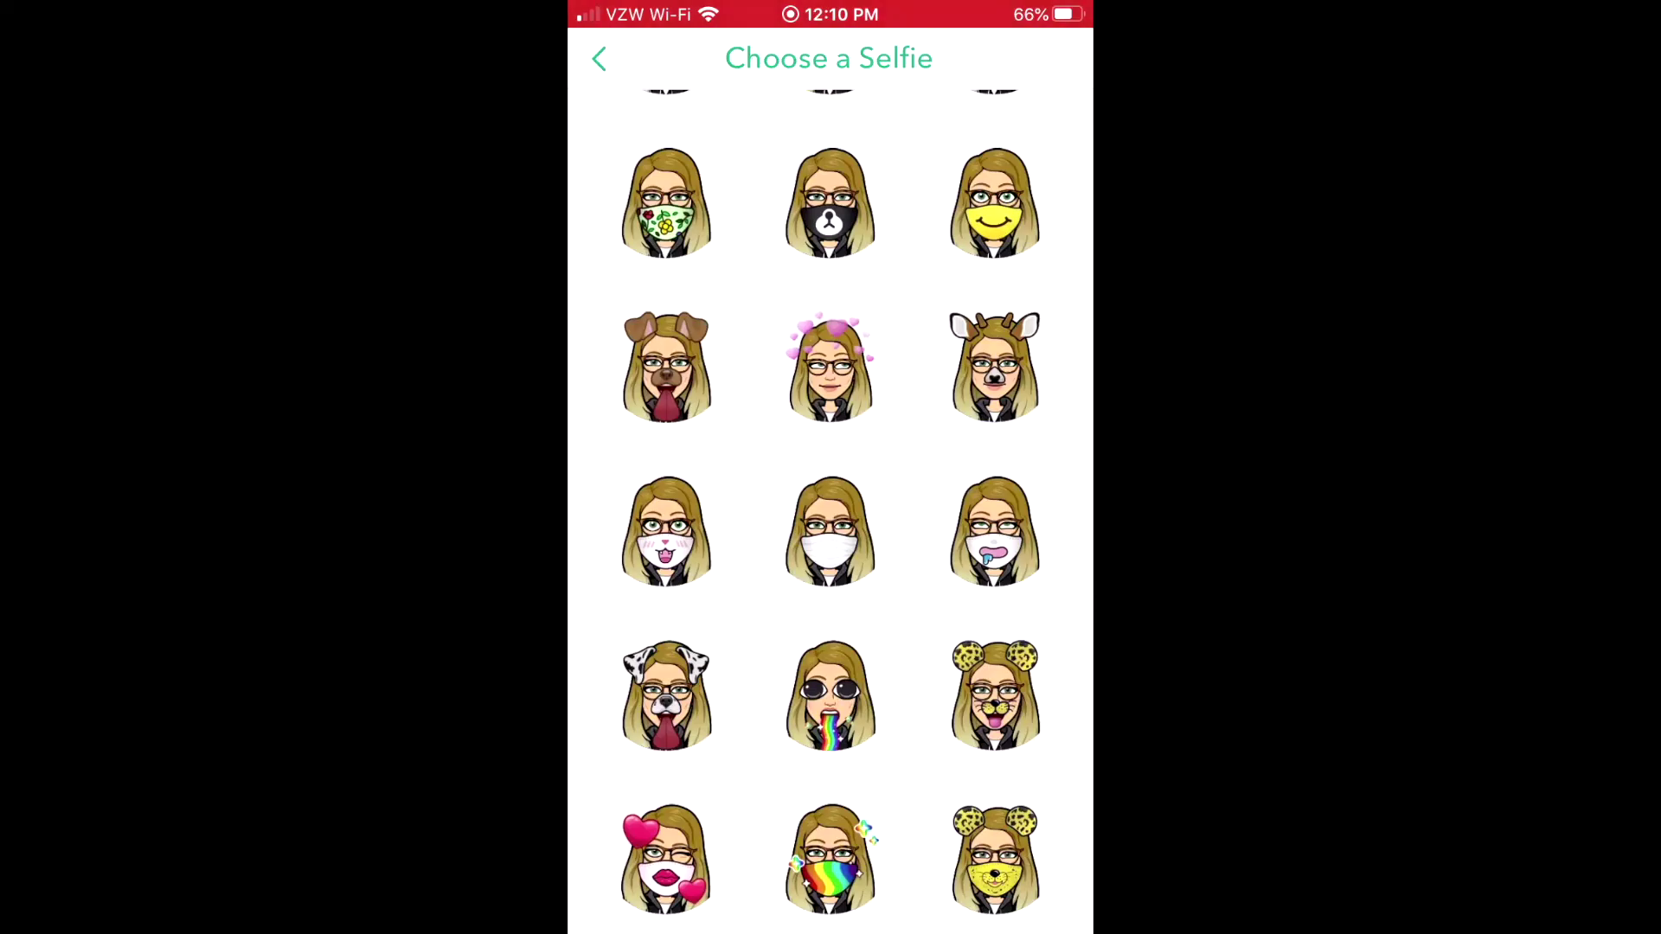
- Take a screenshot of the phone's Bitmoji selfie choices and insert it from Google Drive onto blank slide 3 in Google Slides
{"action": "key", "text": "super+shift+3"}
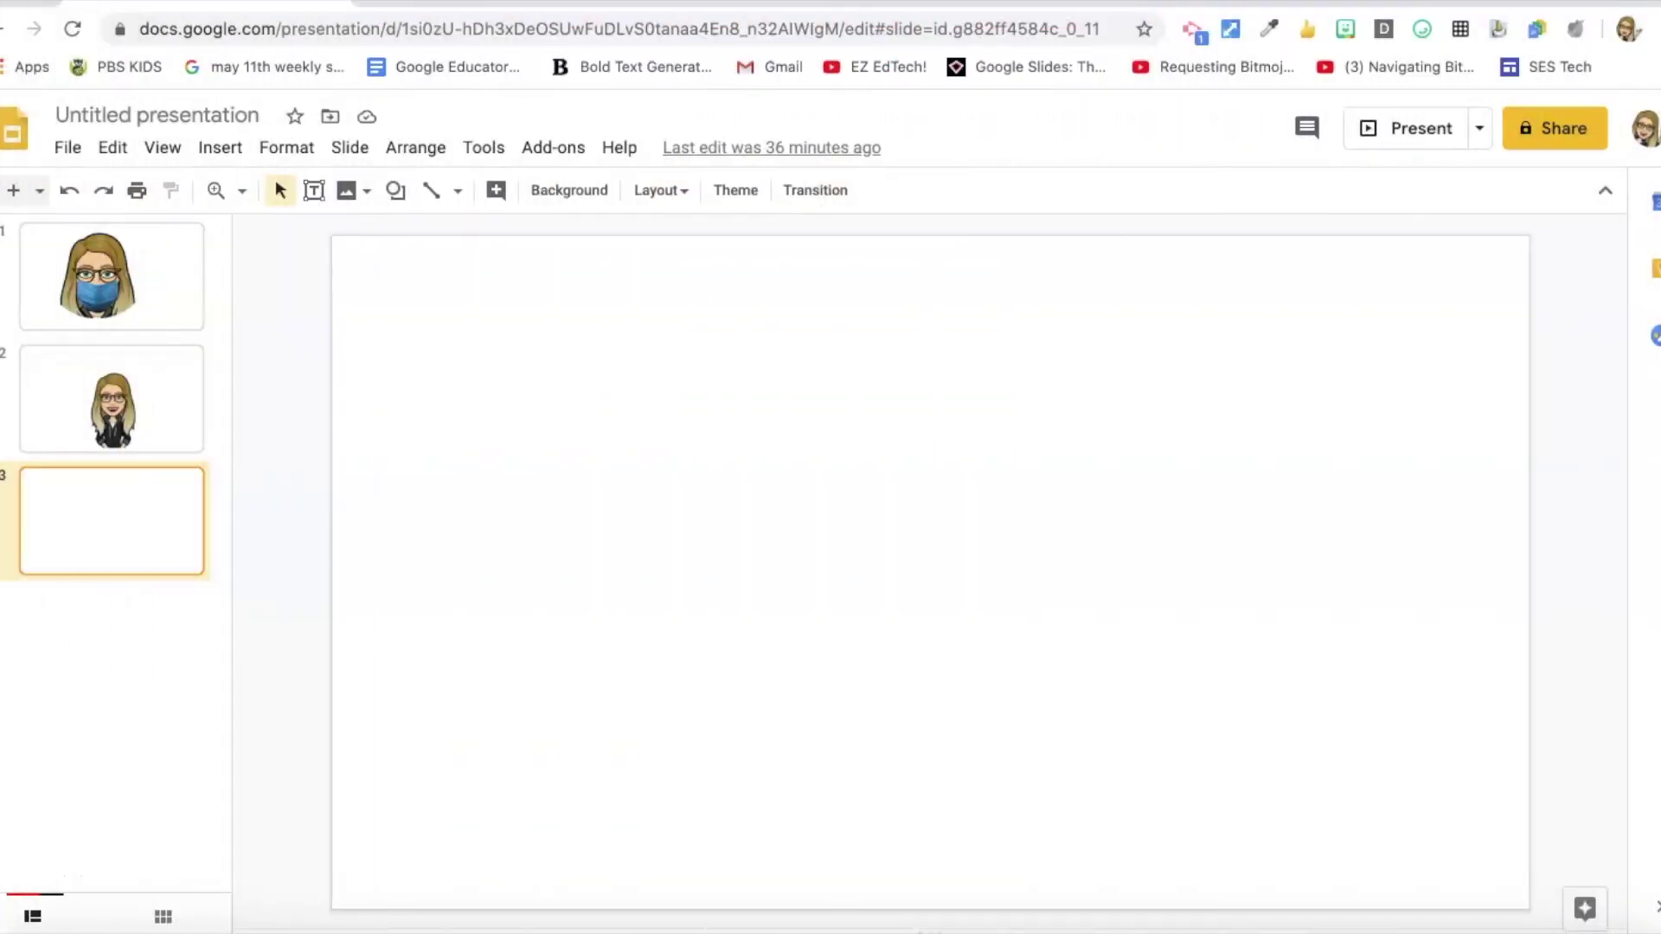
{"action": "left_click", "coordinate": [220, 154]}
{"action": "mouse_move", "coordinate": [249, 192]}
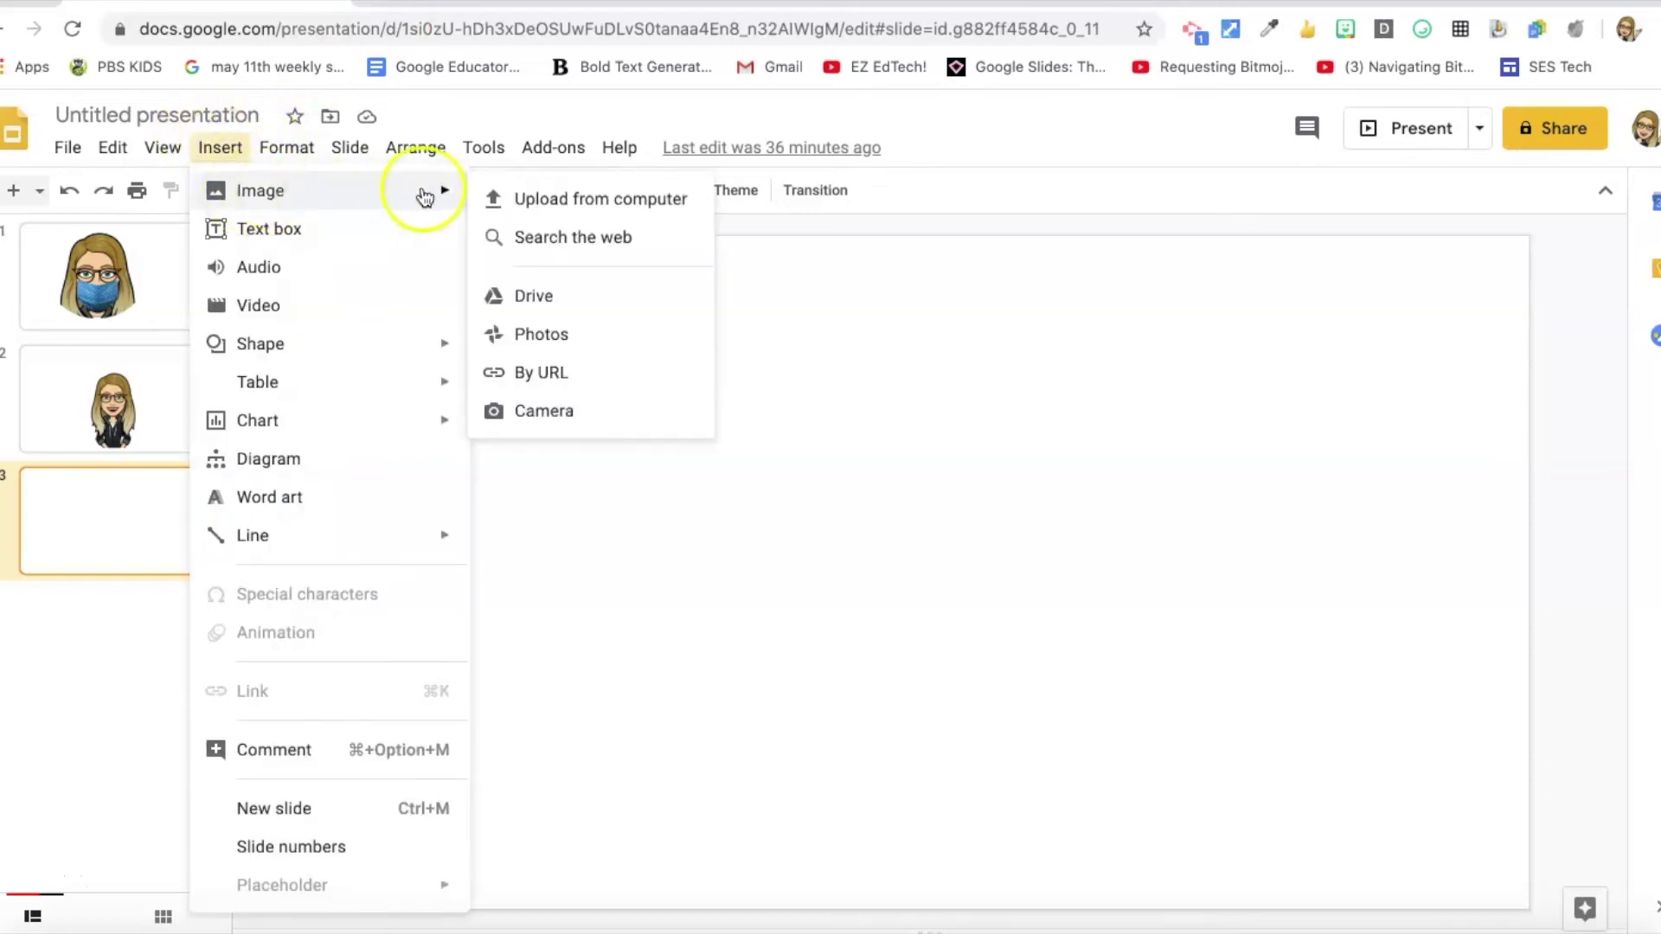
{"action": "left_click", "coordinate": [545, 296]}
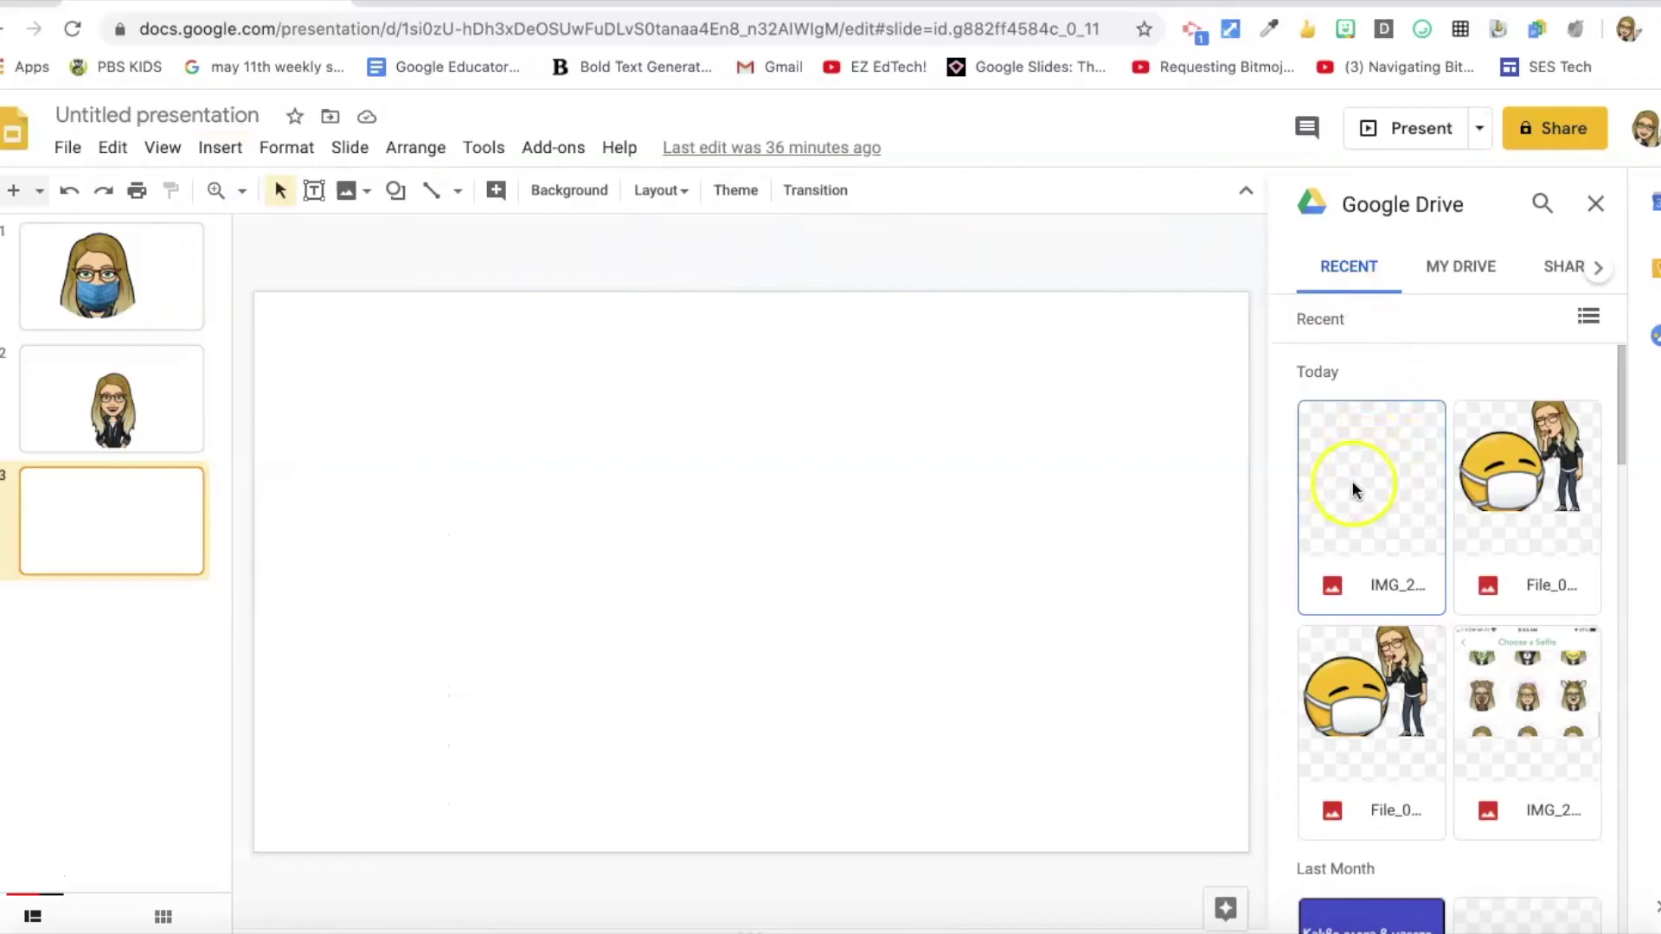
{"action": "left_click", "coordinate": [1351, 480]}
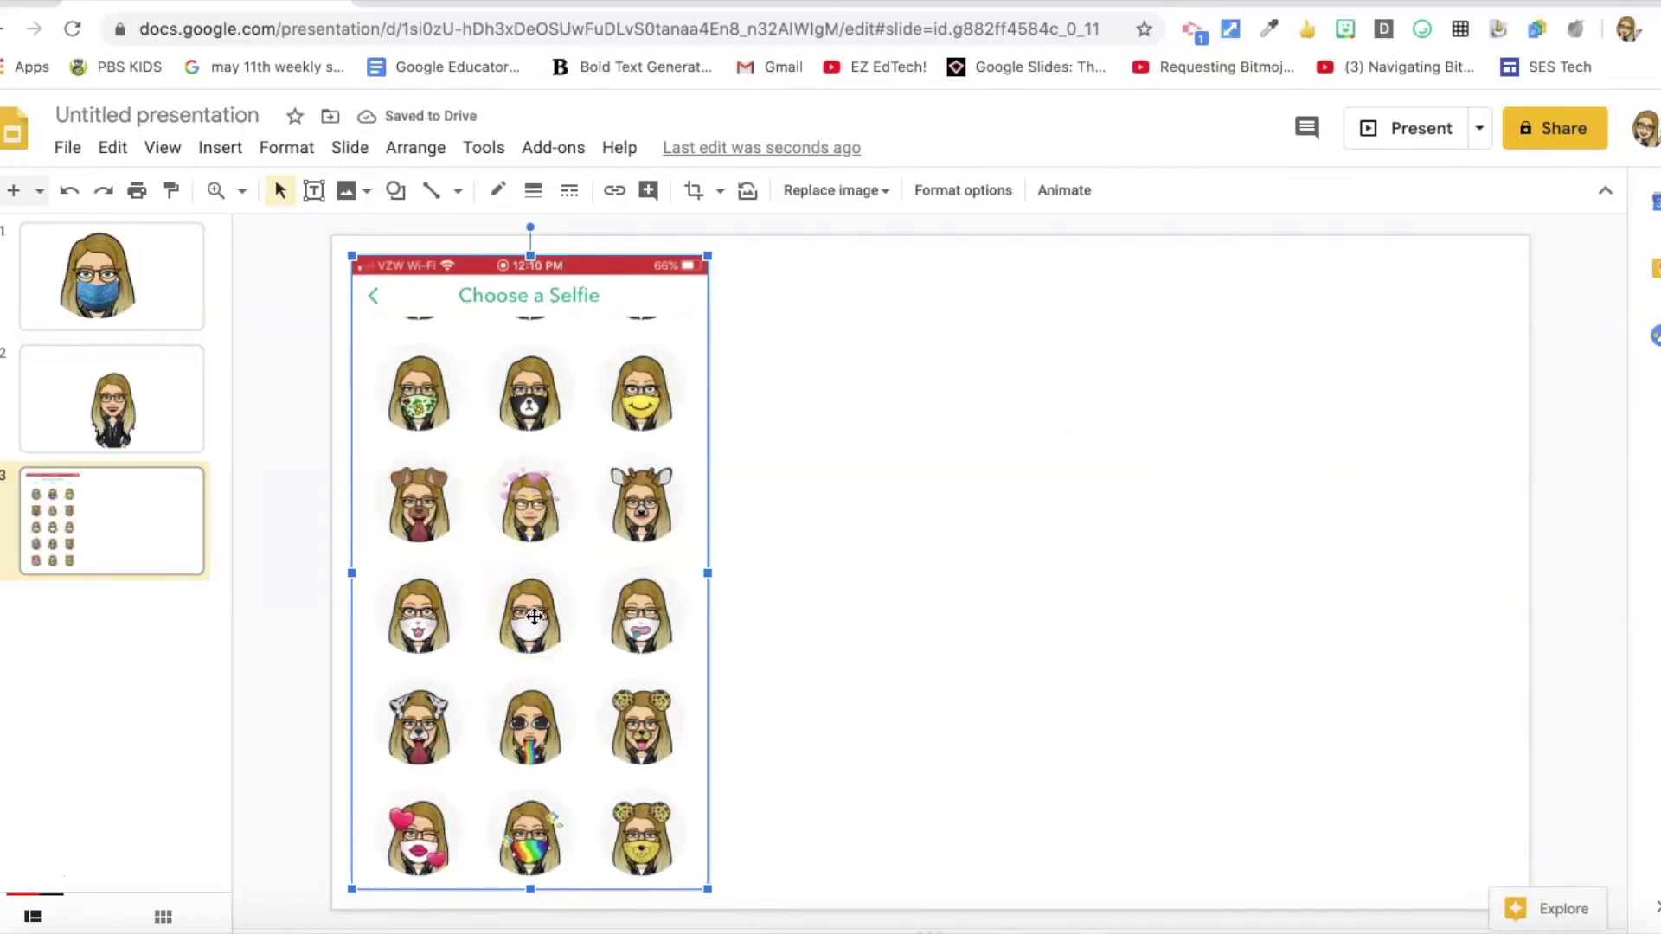
- Crop the selfie screenshot to the single character wearing the plain white mask and enlarge it on the slide
{"action": "double_click", "coordinate": [688, 567]}
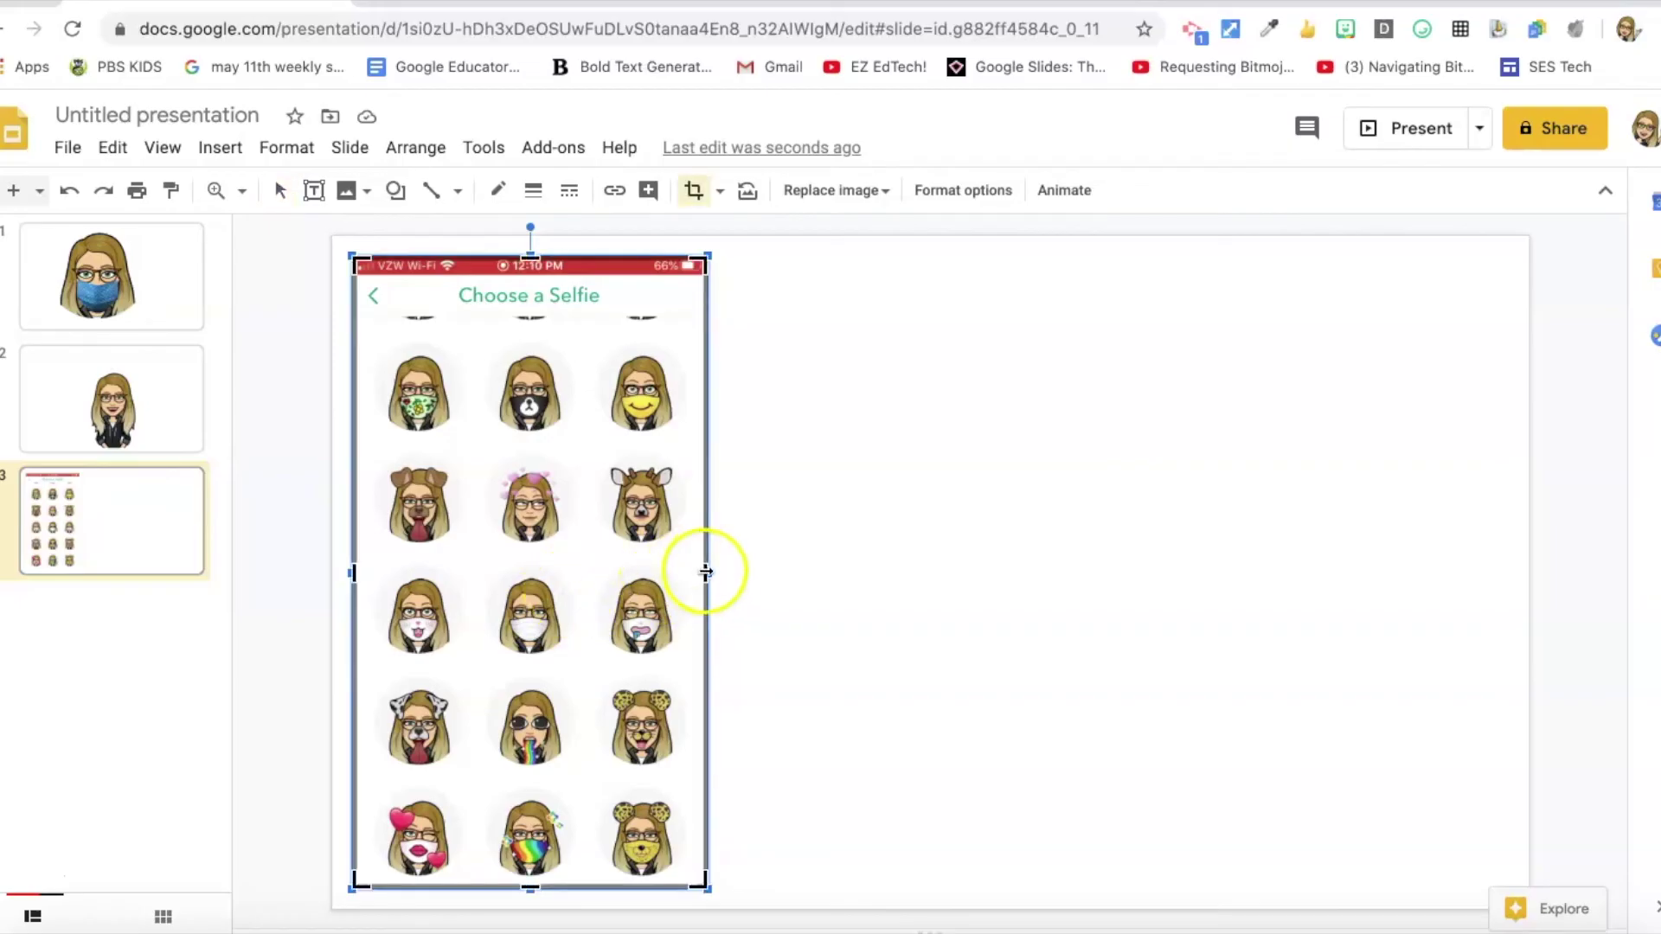
{"action": "left_click_drag", "start_coordinate": [706, 572], "coordinate": [581, 578]}
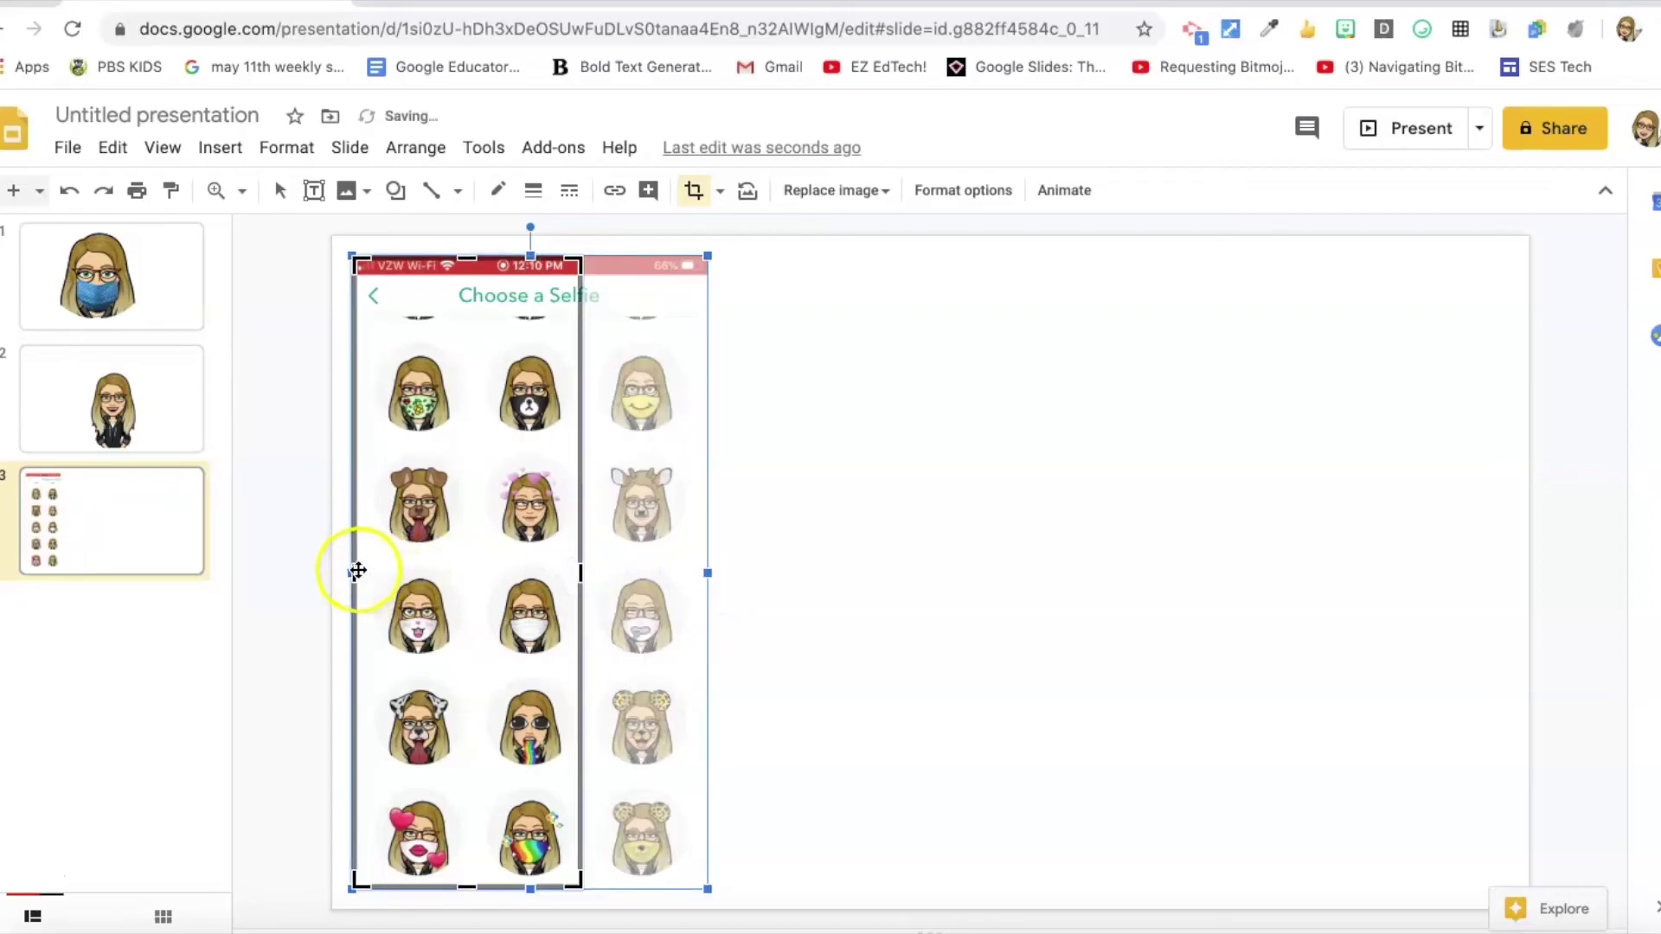
{"action": "left_click_drag", "start_coordinate": [352, 573], "coordinate": [482, 578]}
{"action": "left_click_drag", "start_coordinate": [533, 254], "coordinate": [535, 554]}
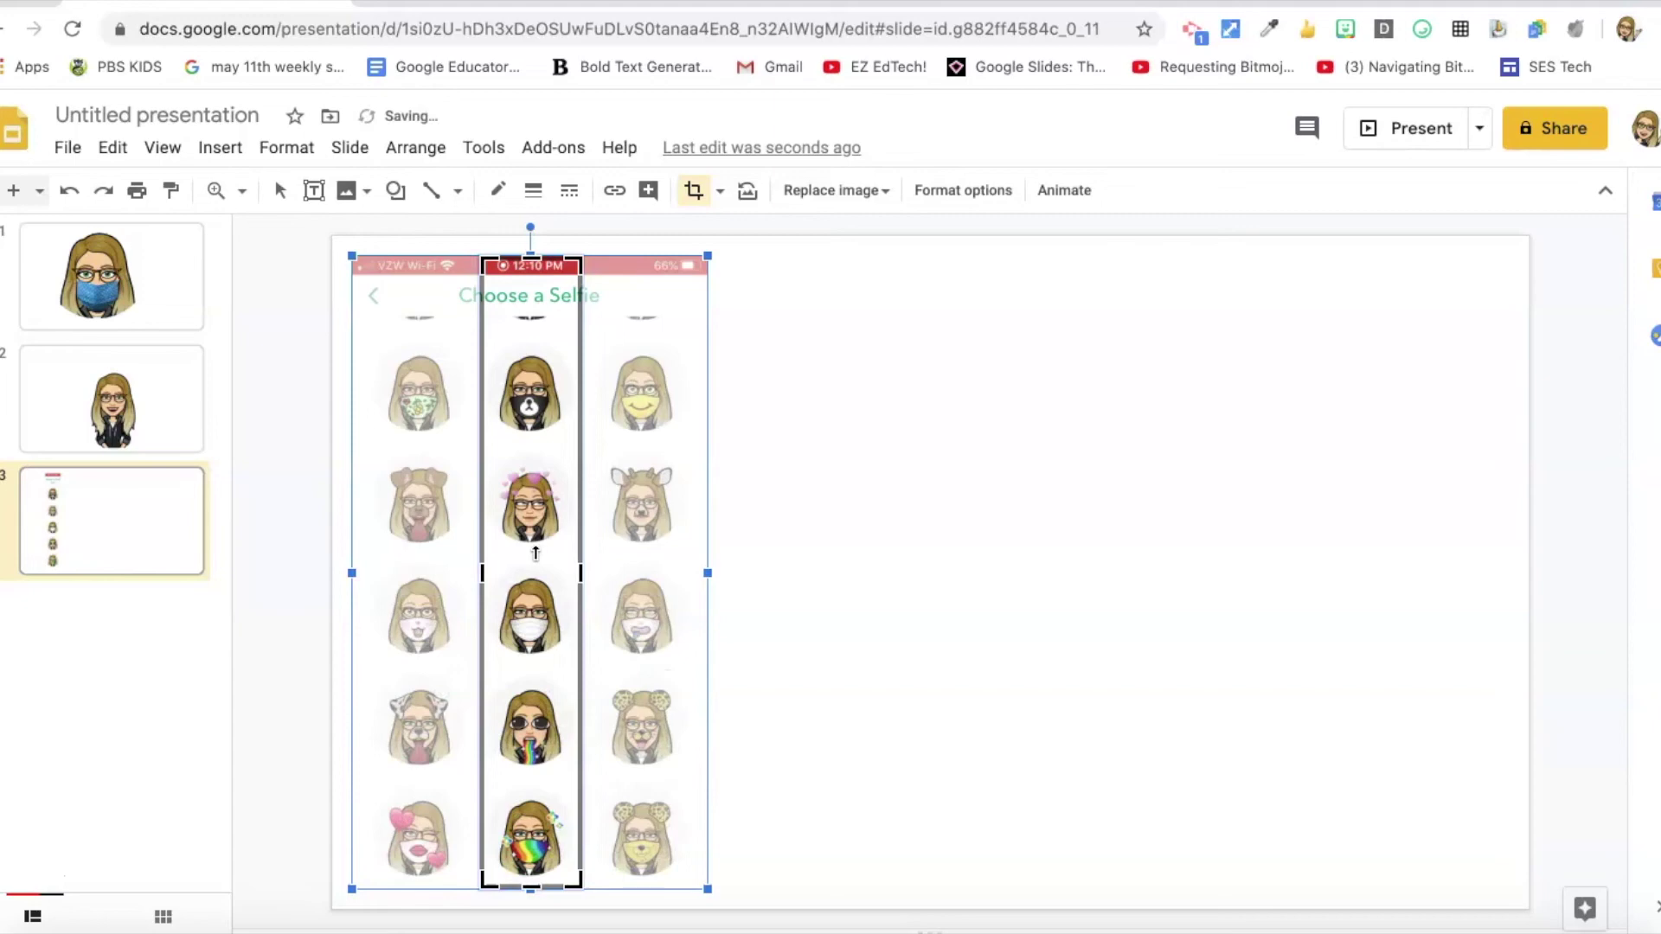
{"action": "left_click", "coordinate": [531, 264]}
{"action": "left_click_drag", "start_coordinate": [532, 264], "coordinate": [523, 563]}
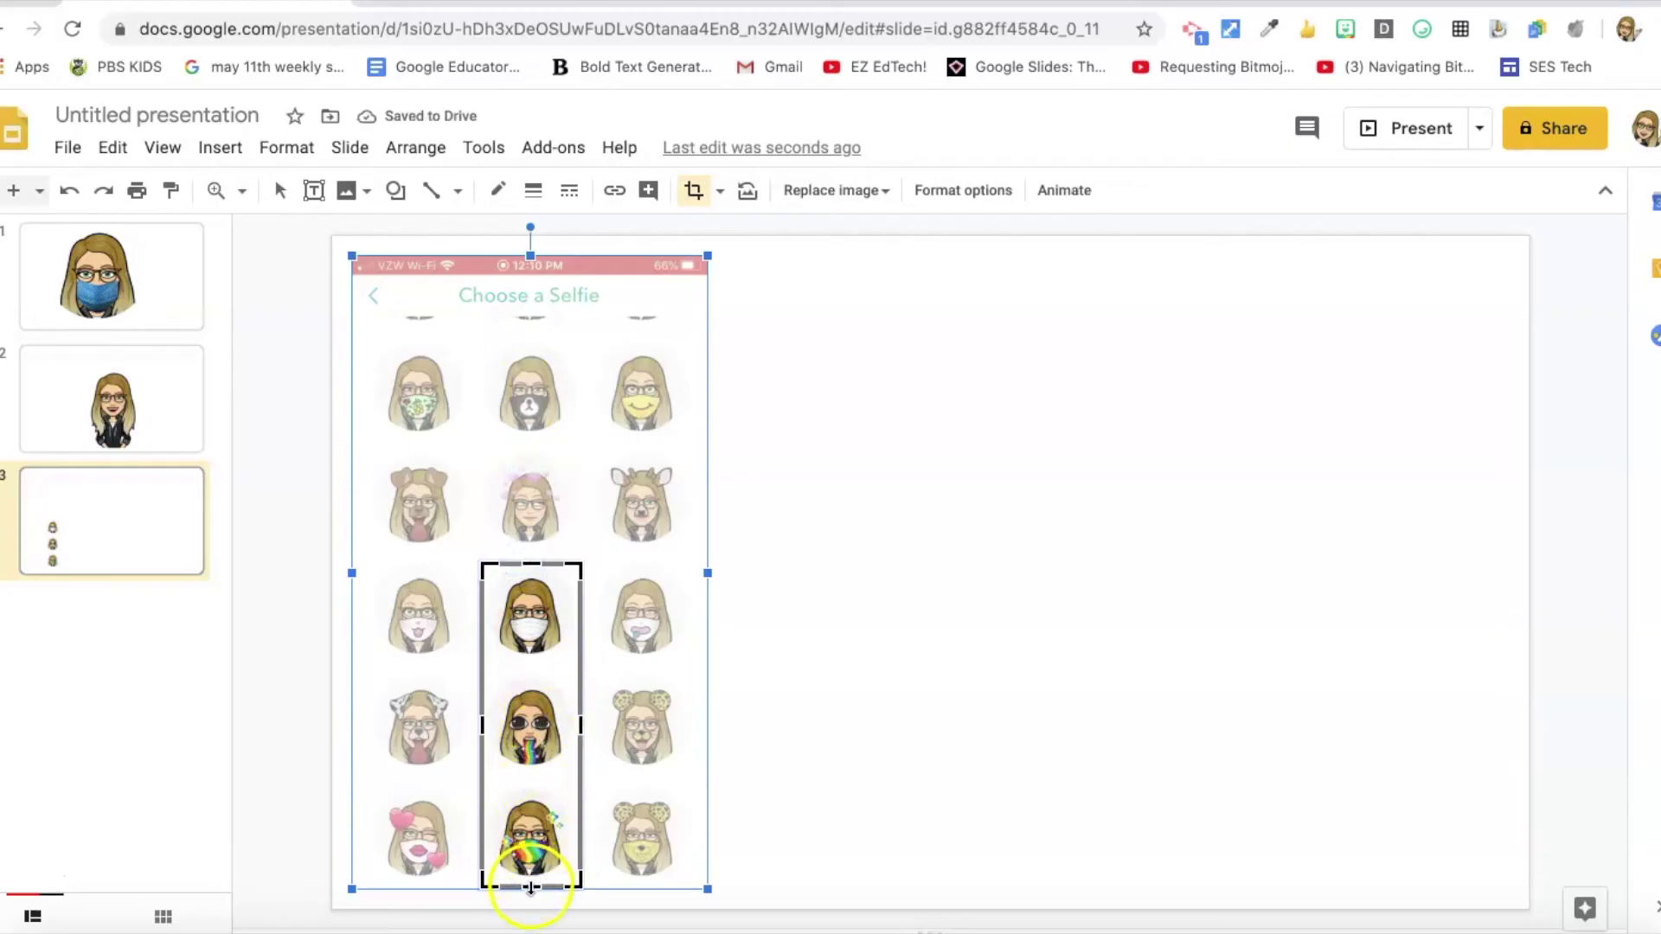
{"action": "left_click_drag", "start_coordinate": [531, 884], "coordinate": [531, 668]}
{"action": "left_click", "coordinate": [781, 603]}
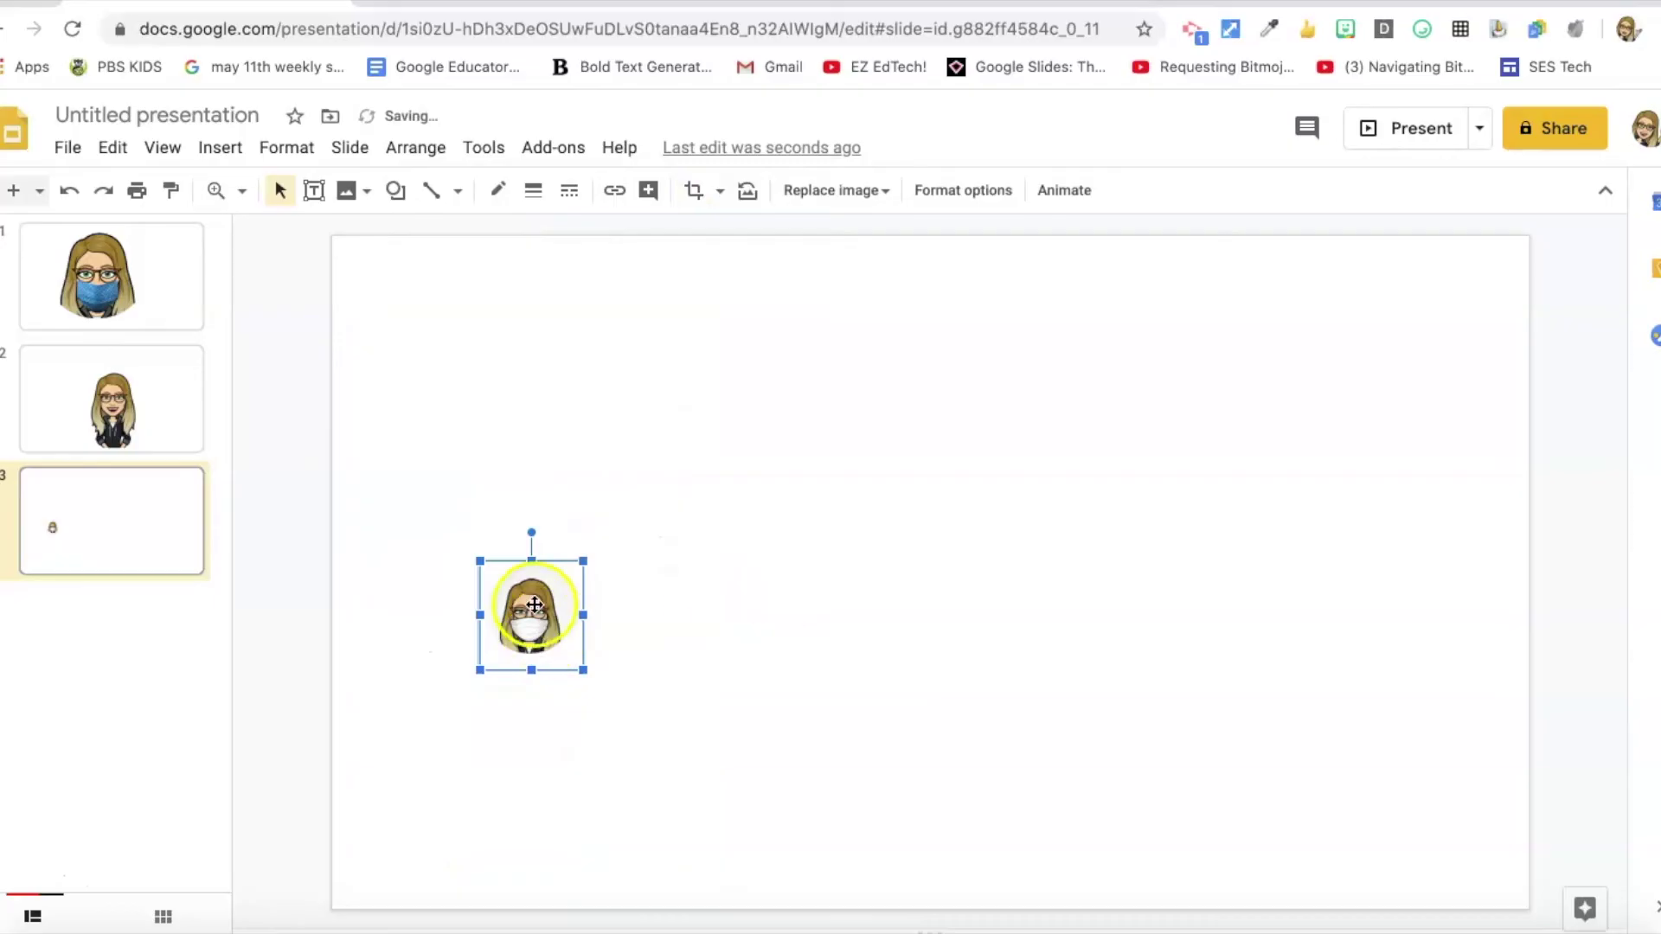
{"action": "left_click_drag", "start_coordinate": [583, 563], "coordinate": [882, 305]}
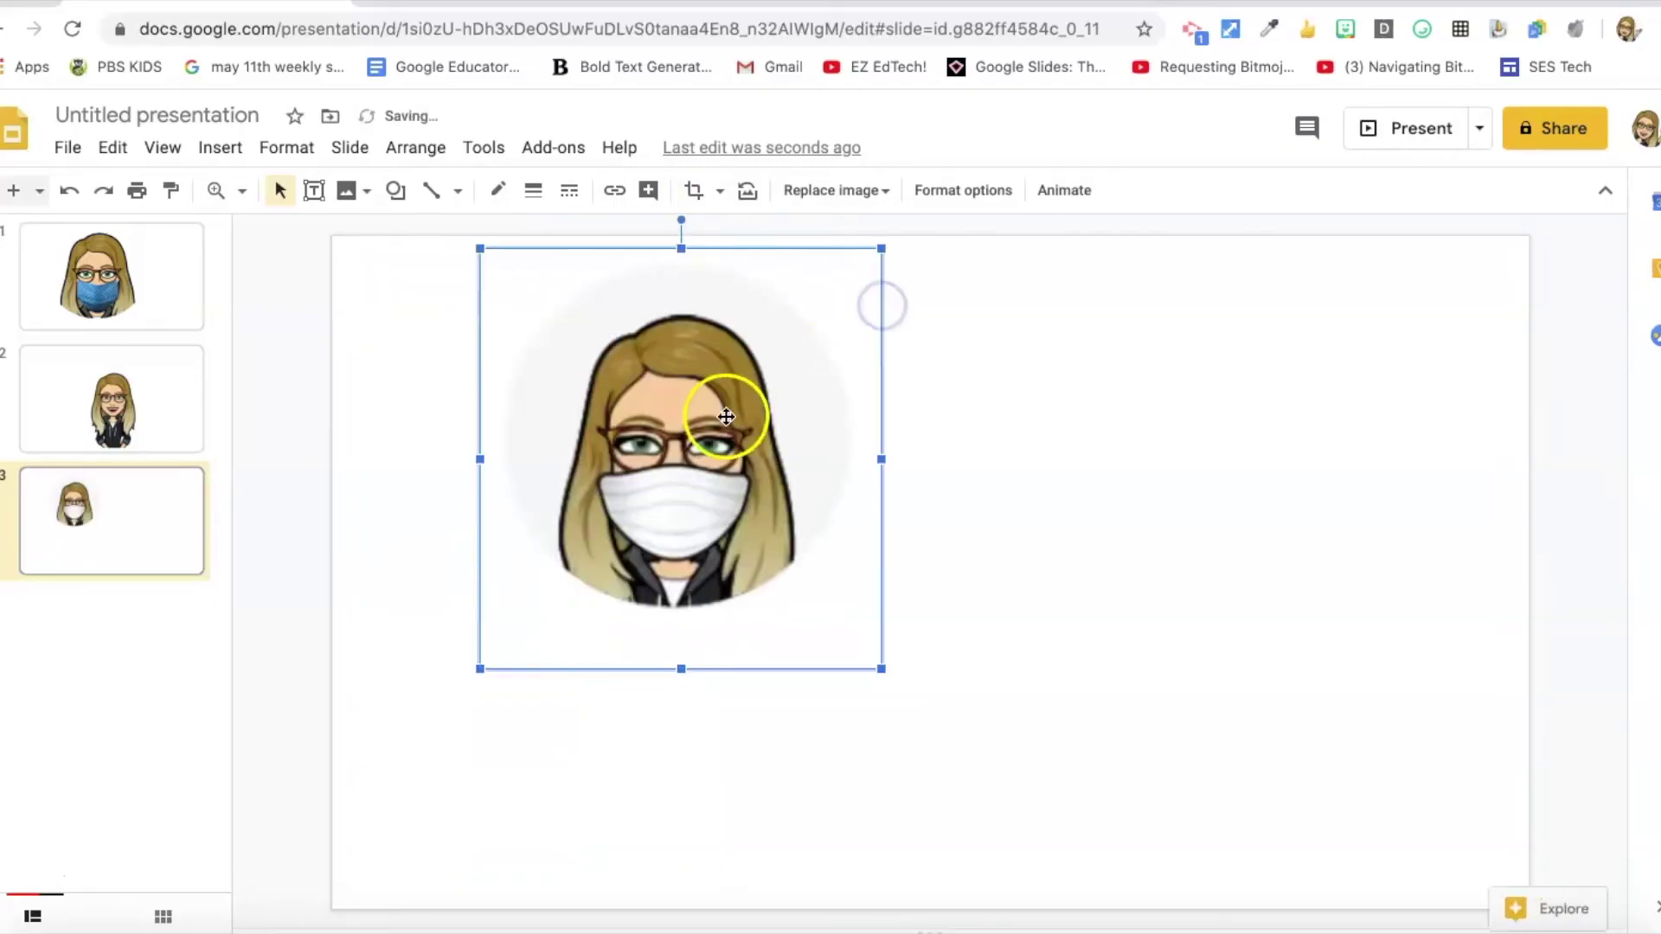
- Enlarge the cropped white-mask Bitmoji selfie on slide 3 and download the current slide as a PNG image
{"action": "left_click_drag", "start_coordinate": [727, 417], "coordinate": [782, 494]}
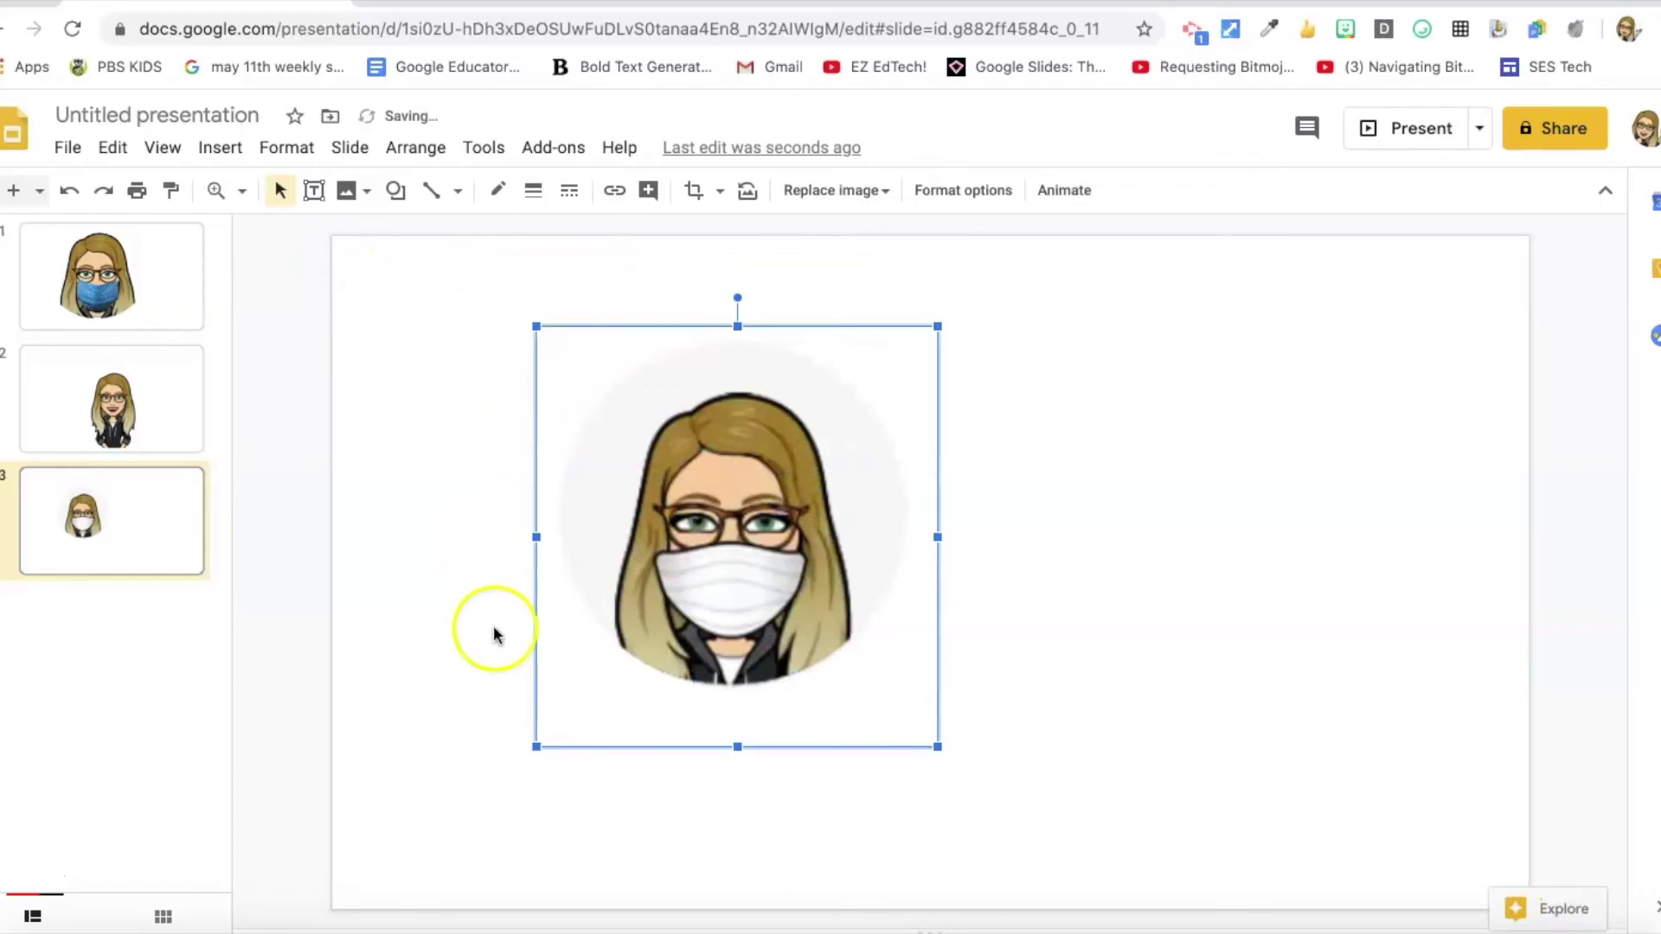
{"action": "left_click_drag", "start_coordinate": [527, 752], "coordinate": [467, 819]}
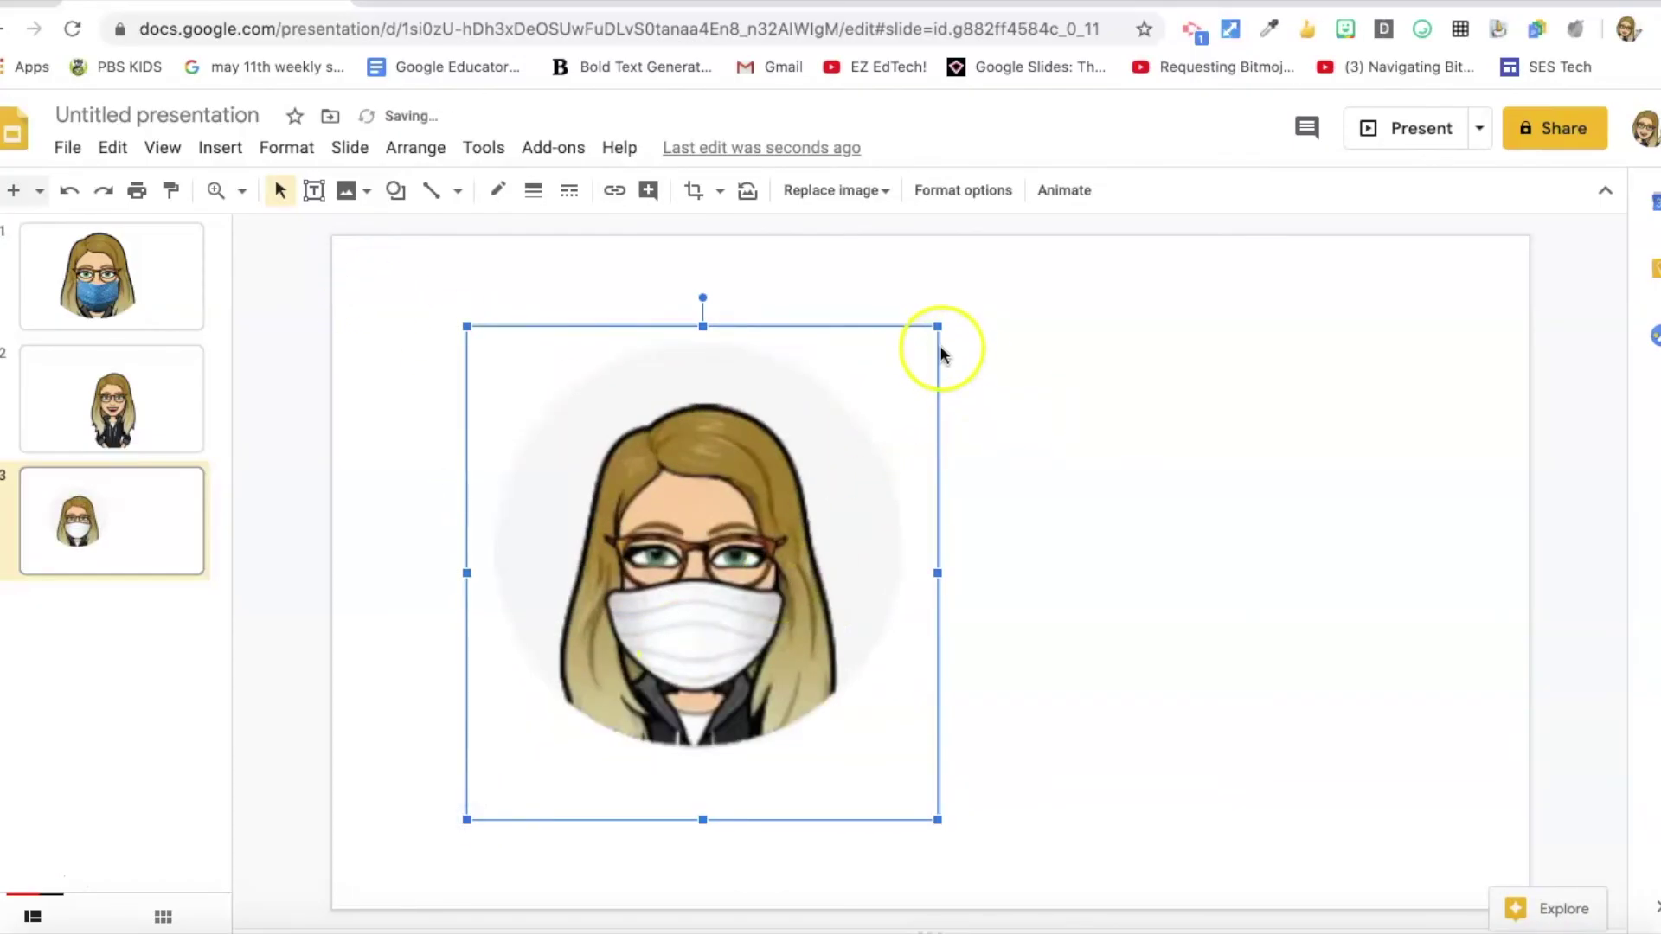
{"action": "left_click", "coordinate": [64, 150]}
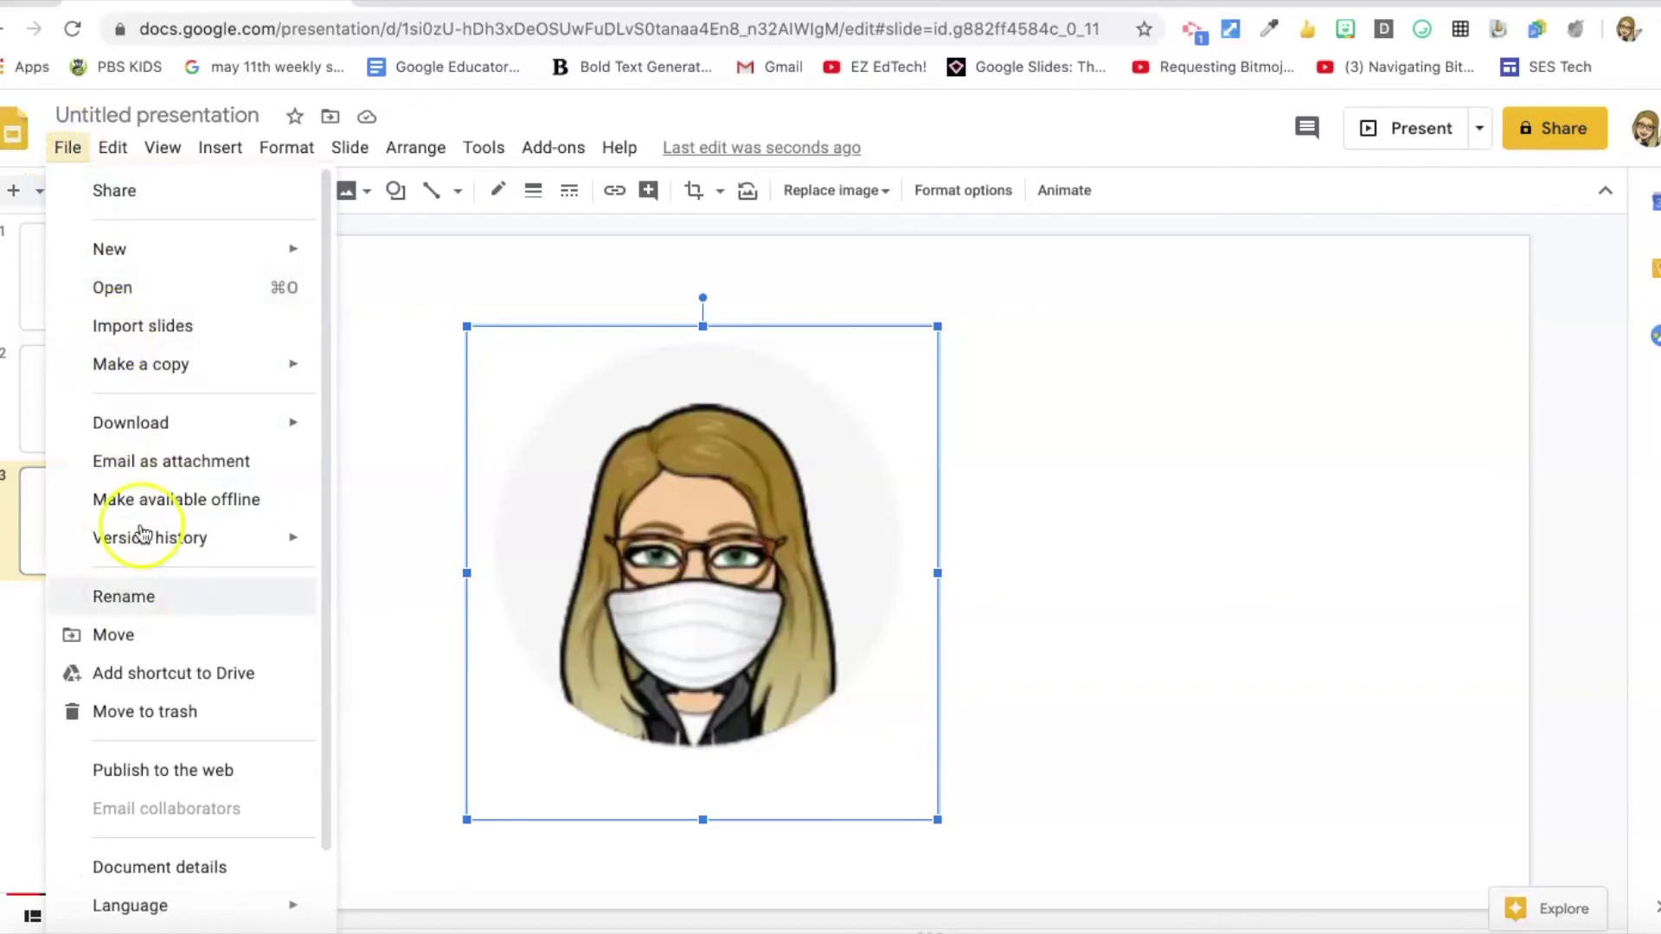
{"action": "mouse_move", "coordinate": [159, 420]}
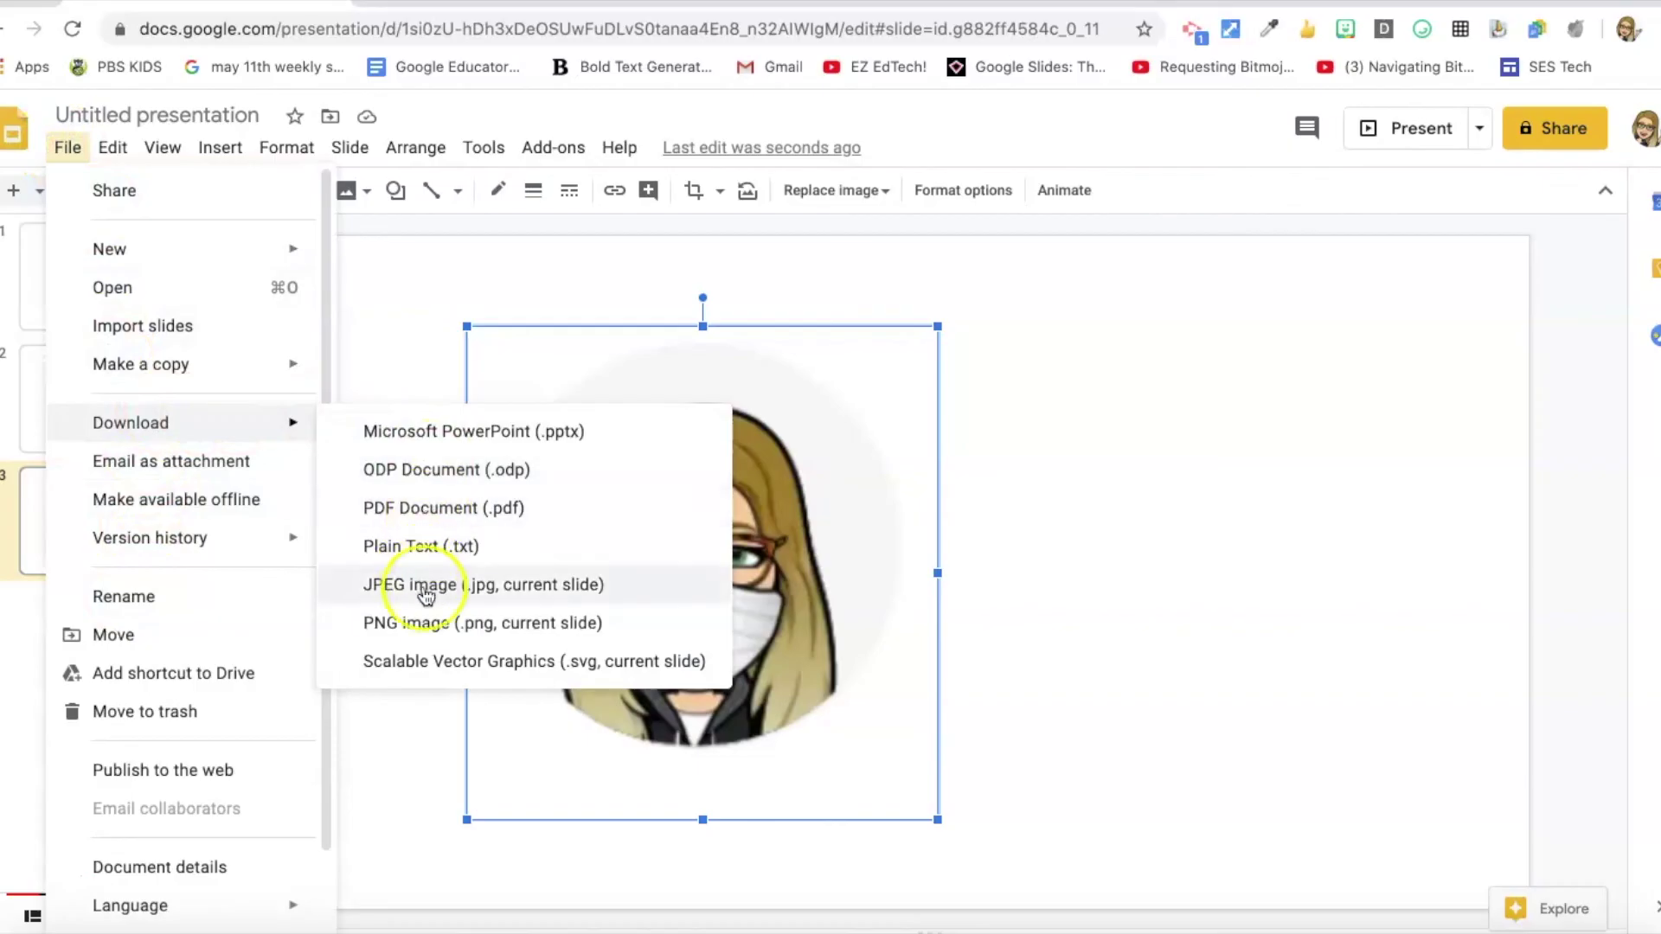
{"action": "left_click", "coordinate": [430, 623]}
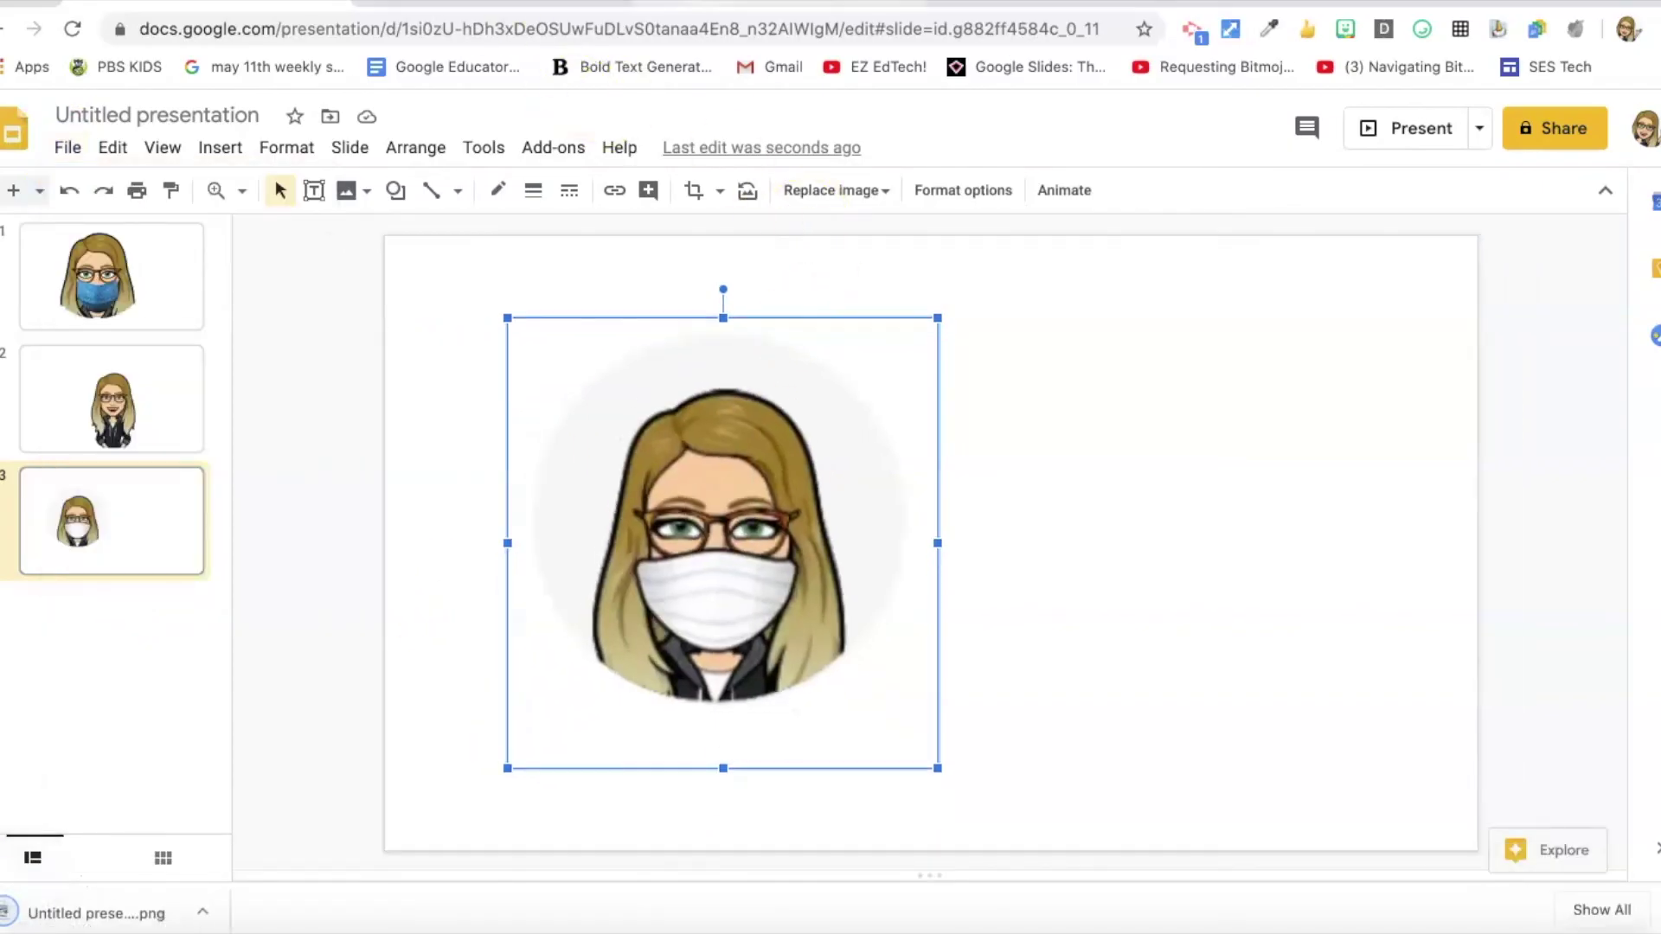
- Switch to remove.bg, upload "Untitled presentation (10).png" to strip its background, and download the preview-size result
{"action": "left_click", "coordinate": [779, 2]}
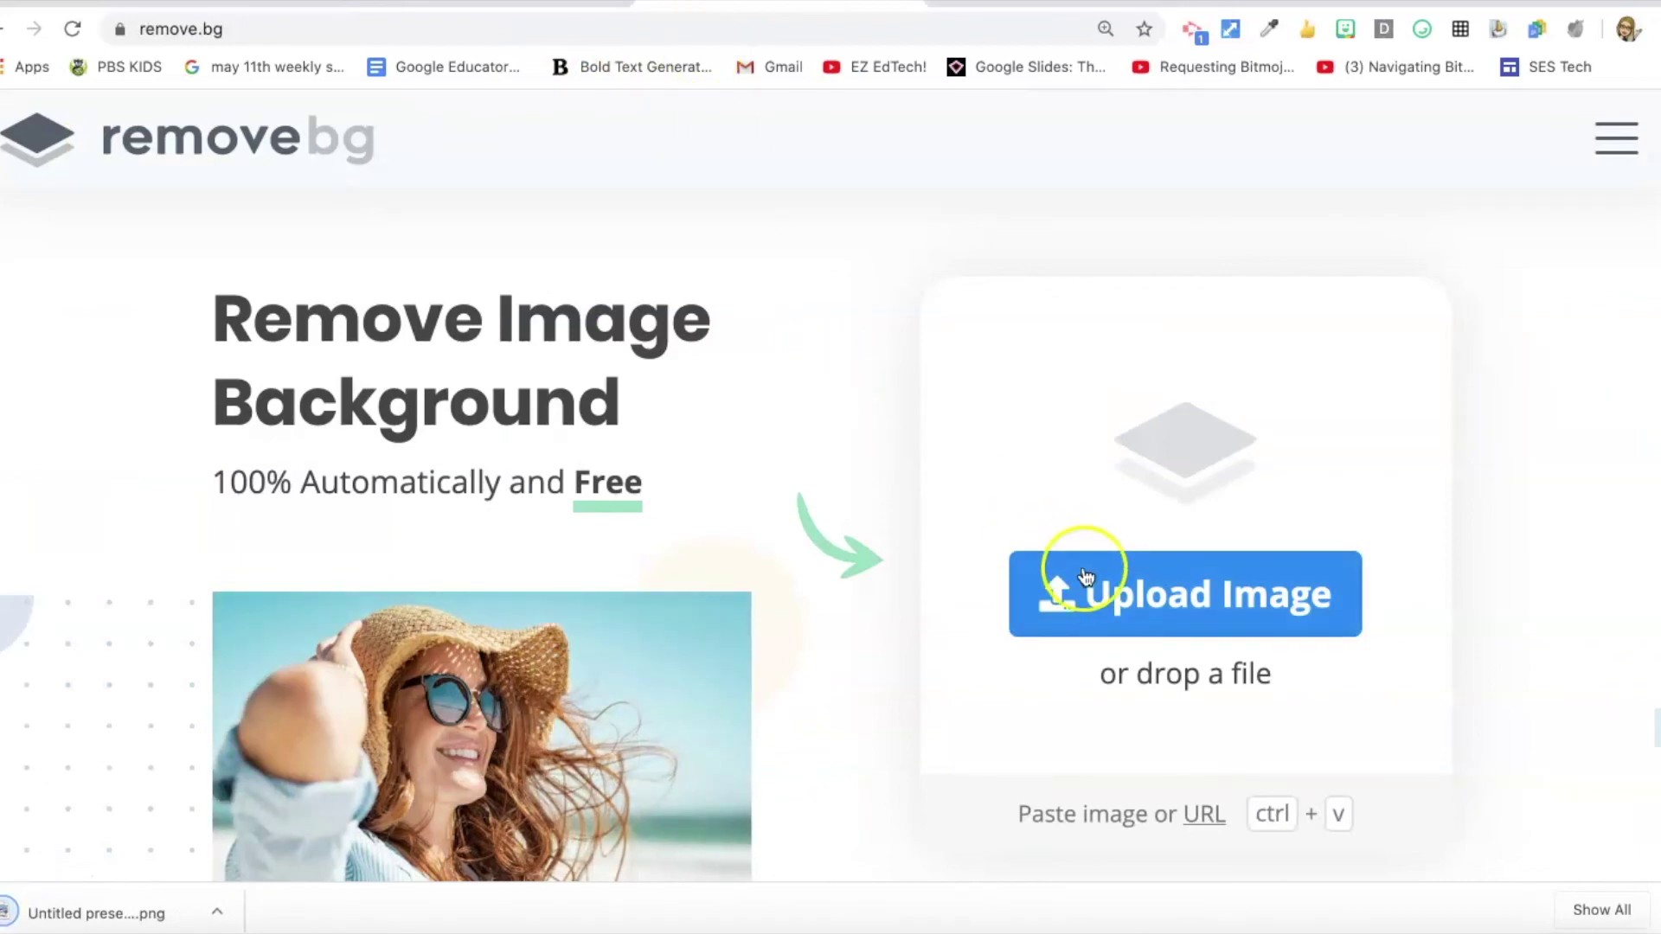
{"action": "left_click", "coordinate": [1088, 588]}
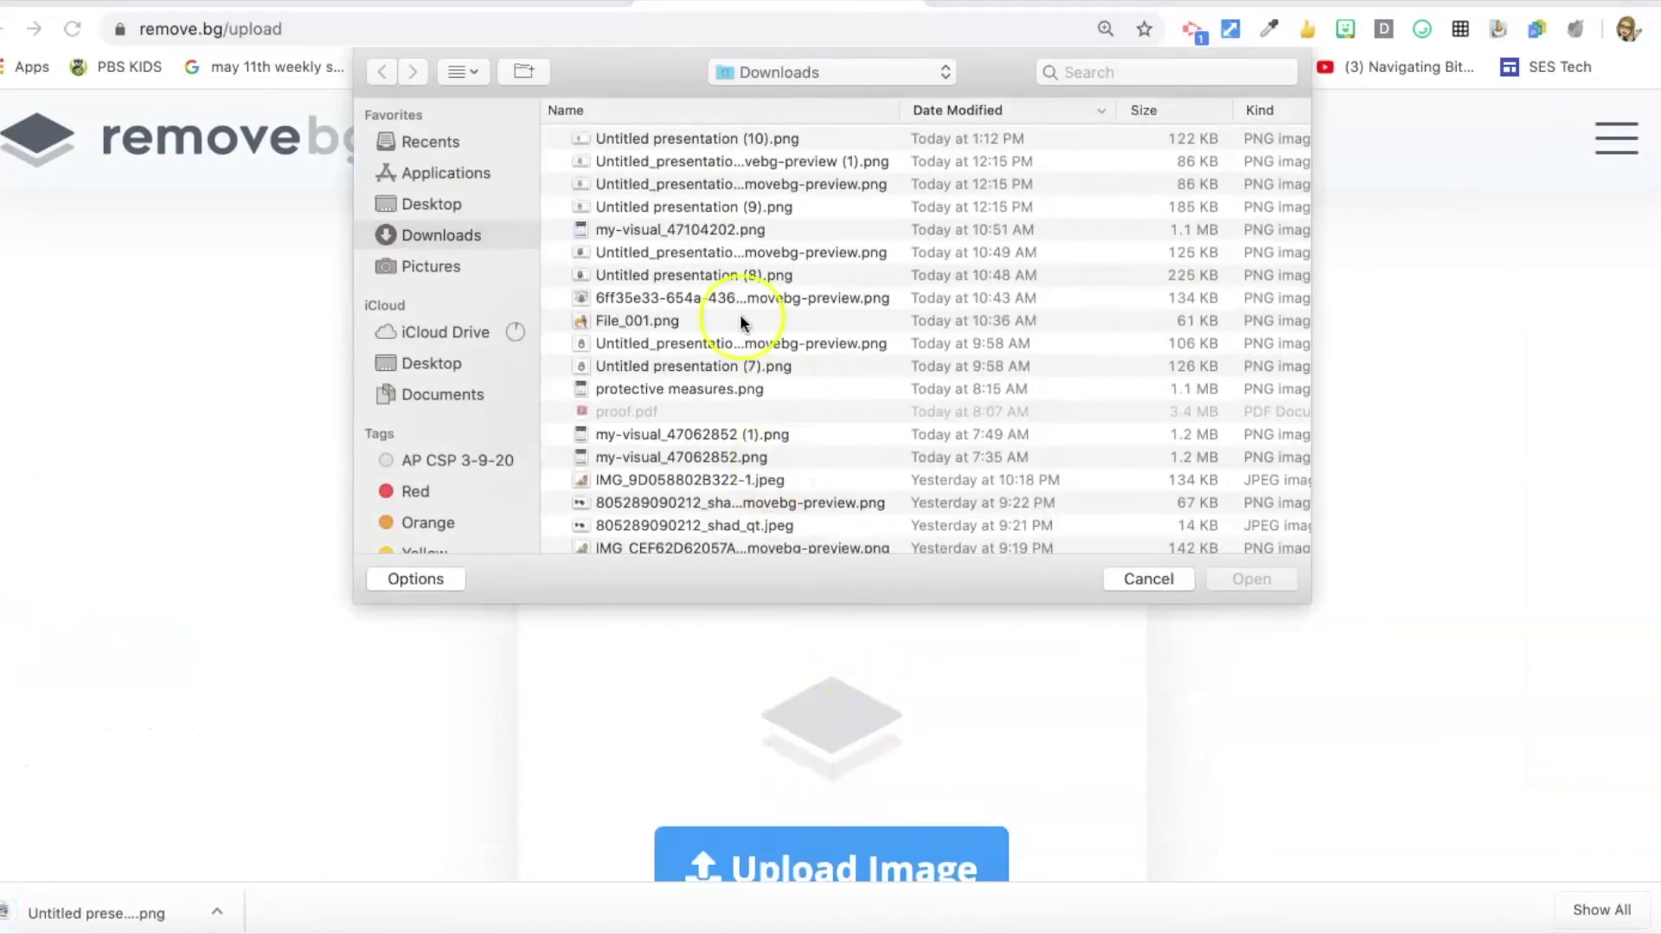
{"action": "double_click", "coordinate": [666, 138]}
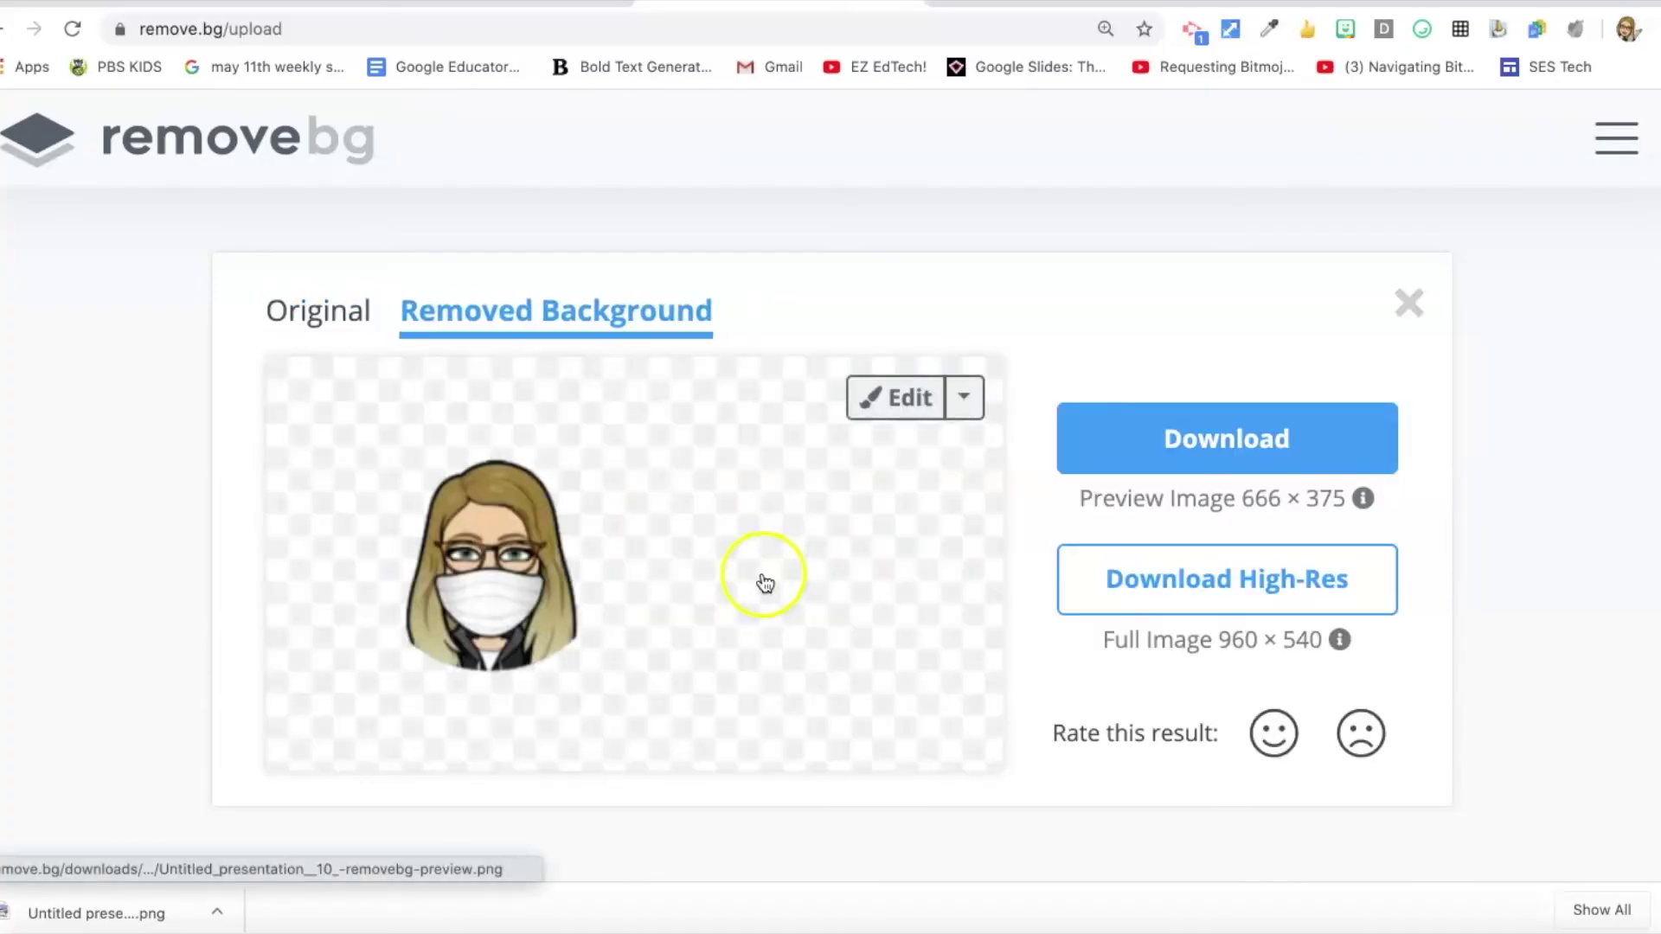
{"action": "left_click", "coordinate": [1164, 441]}
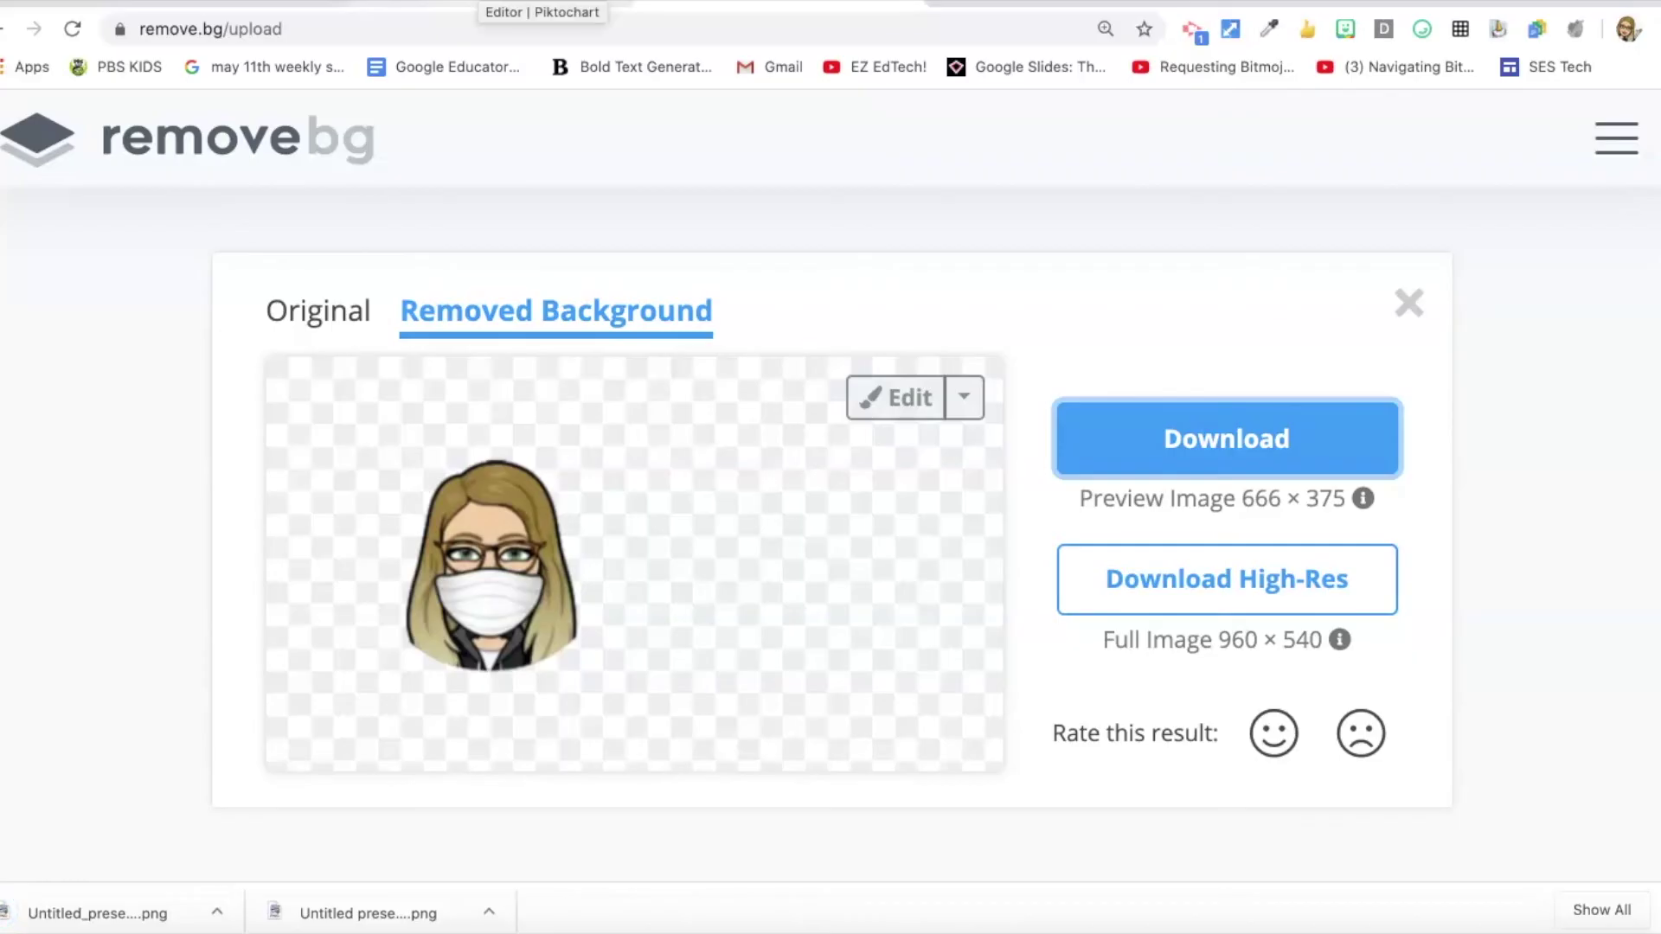
- Switch to the Piktochart poster, delete the blue-mask Bitmoji from the header, and add the background-free white-mask image from the Downloads folder
{"action": "left_click", "coordinate": [536, 3]}
{"action": "left_click", "coordinate": [1357, 497]}
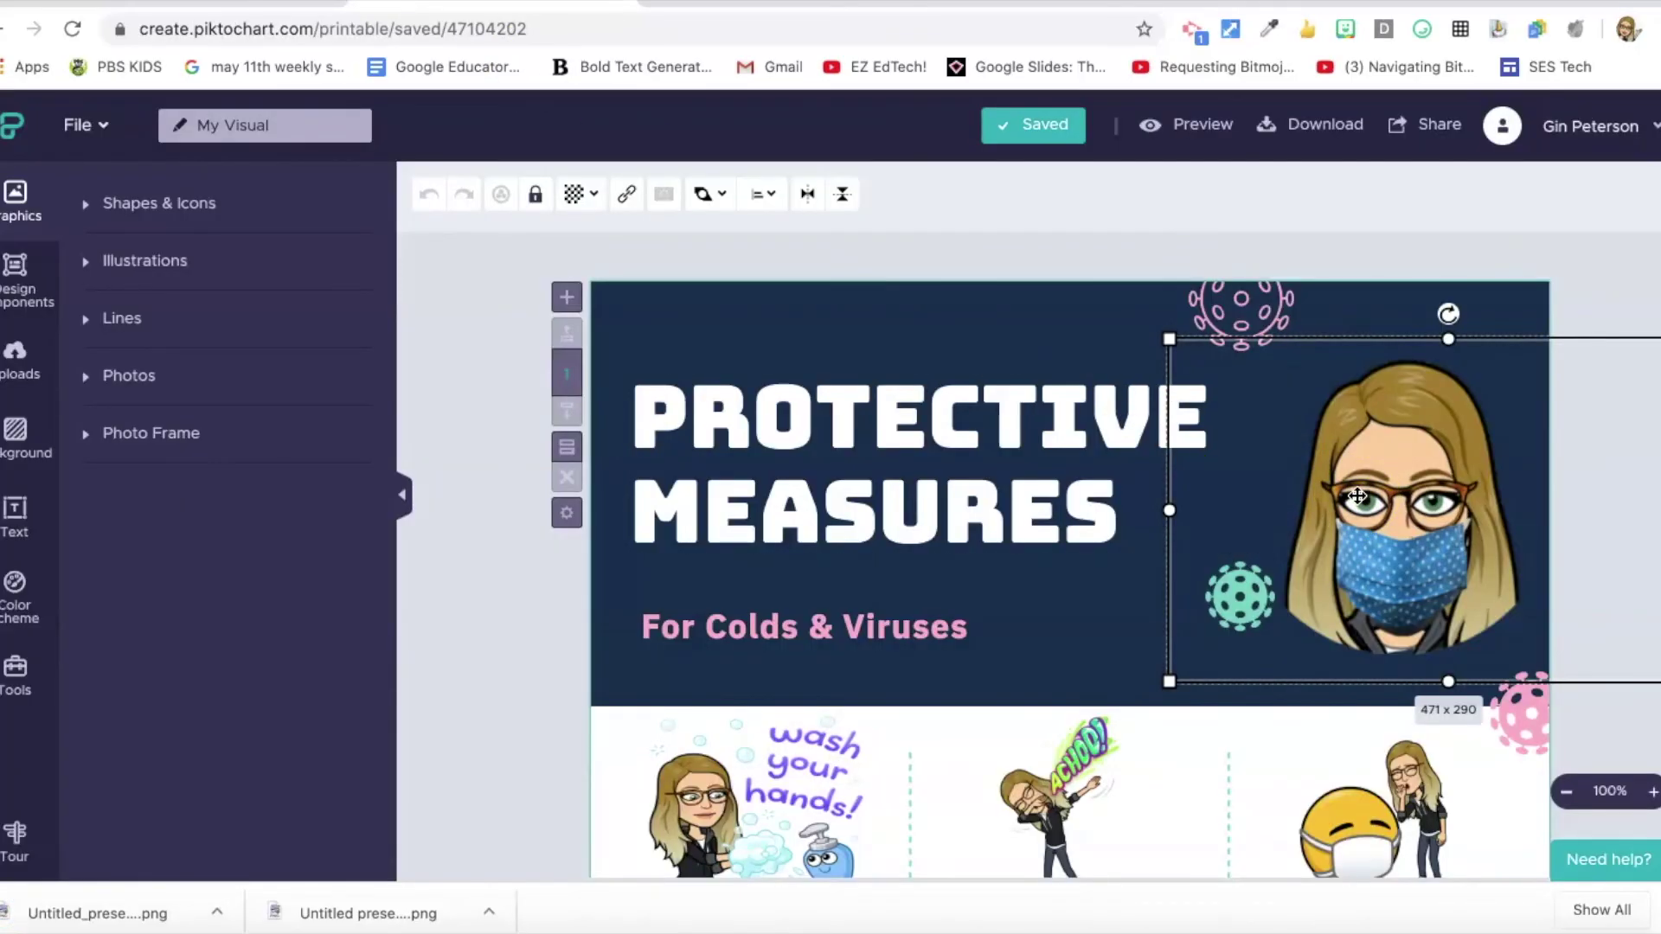
{"action": "key", "text": "BackSpace"}
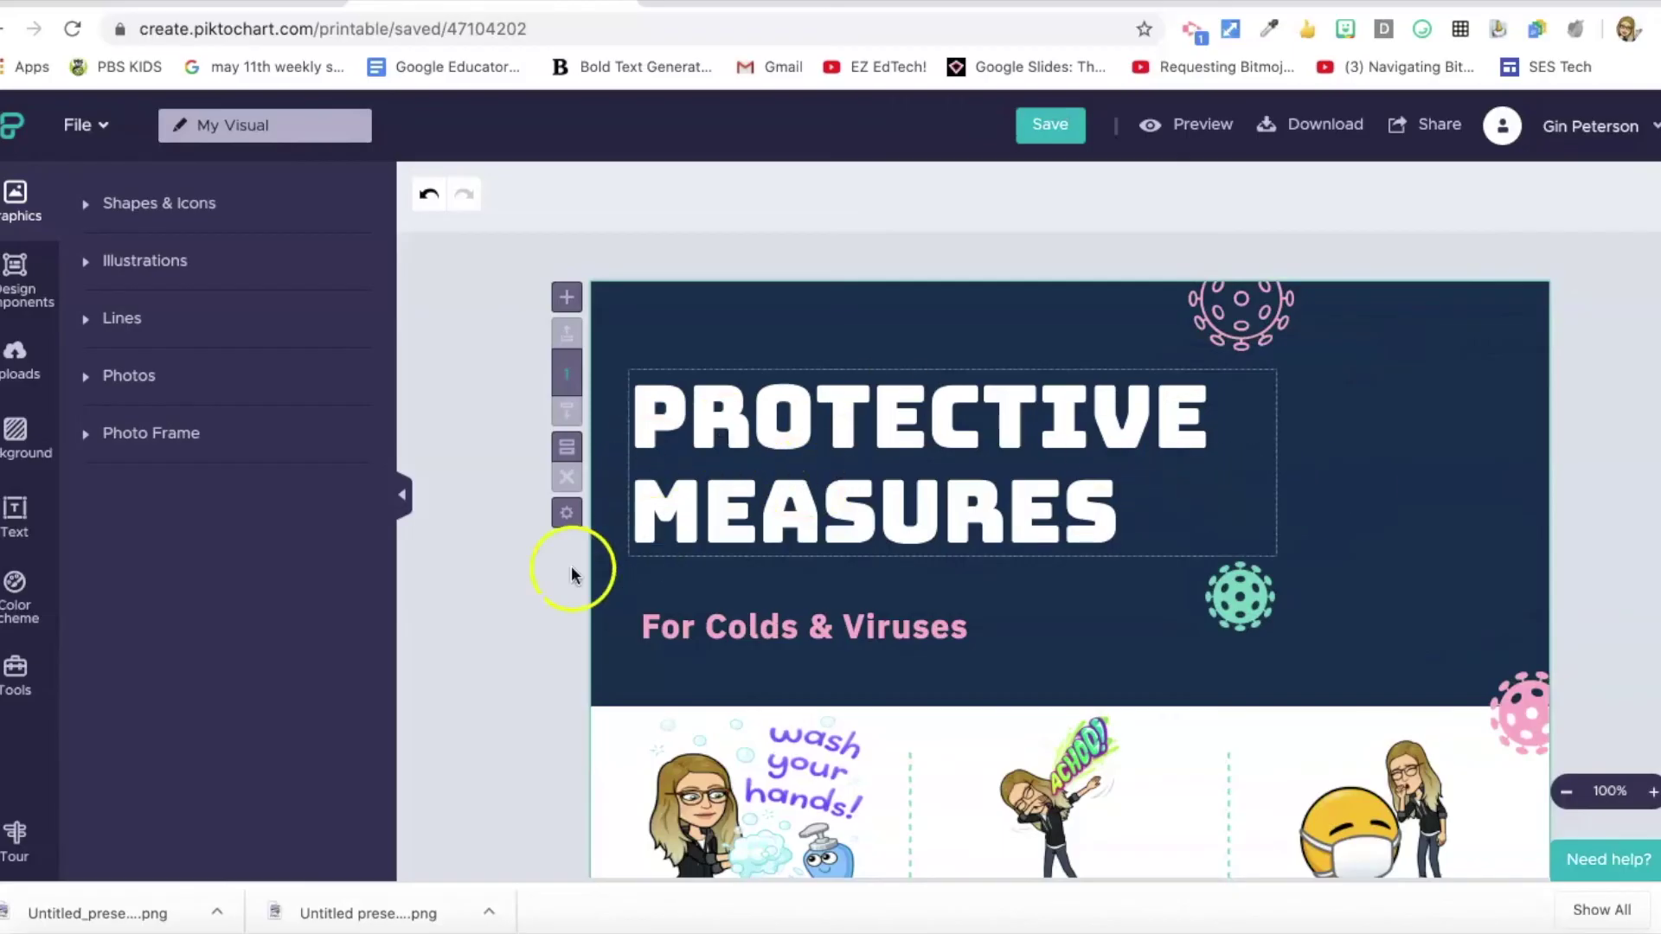
{"action": "left_click", "coordinate": [43, 932]}
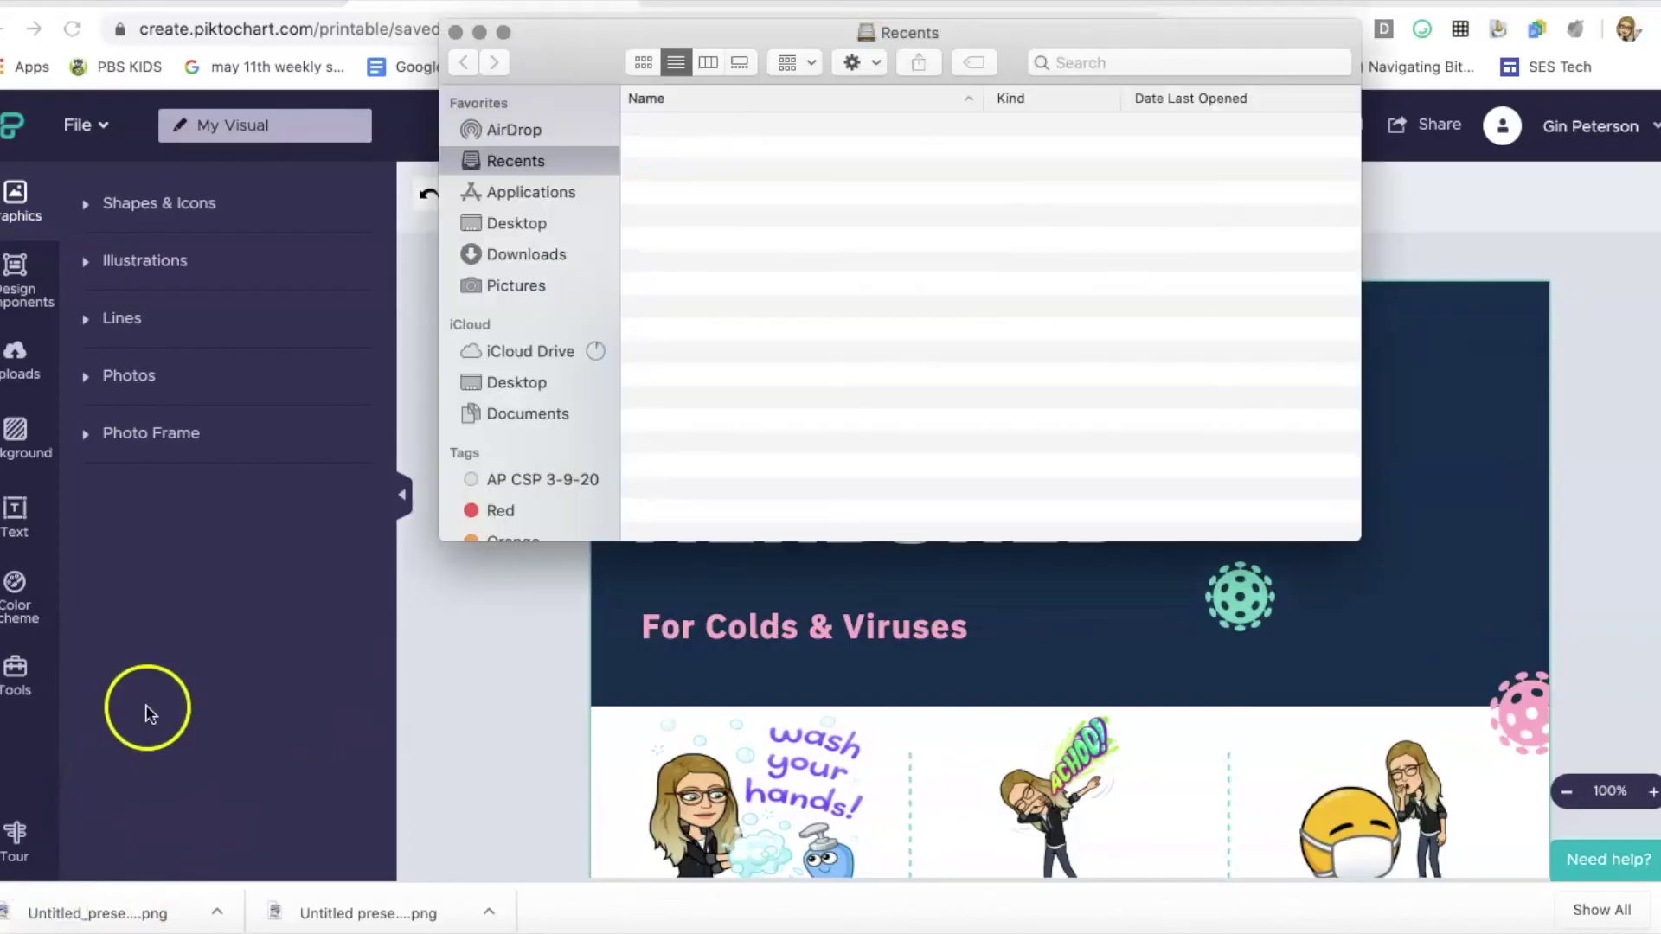
{"action": "left_click", "coordinate": [527, 259]}
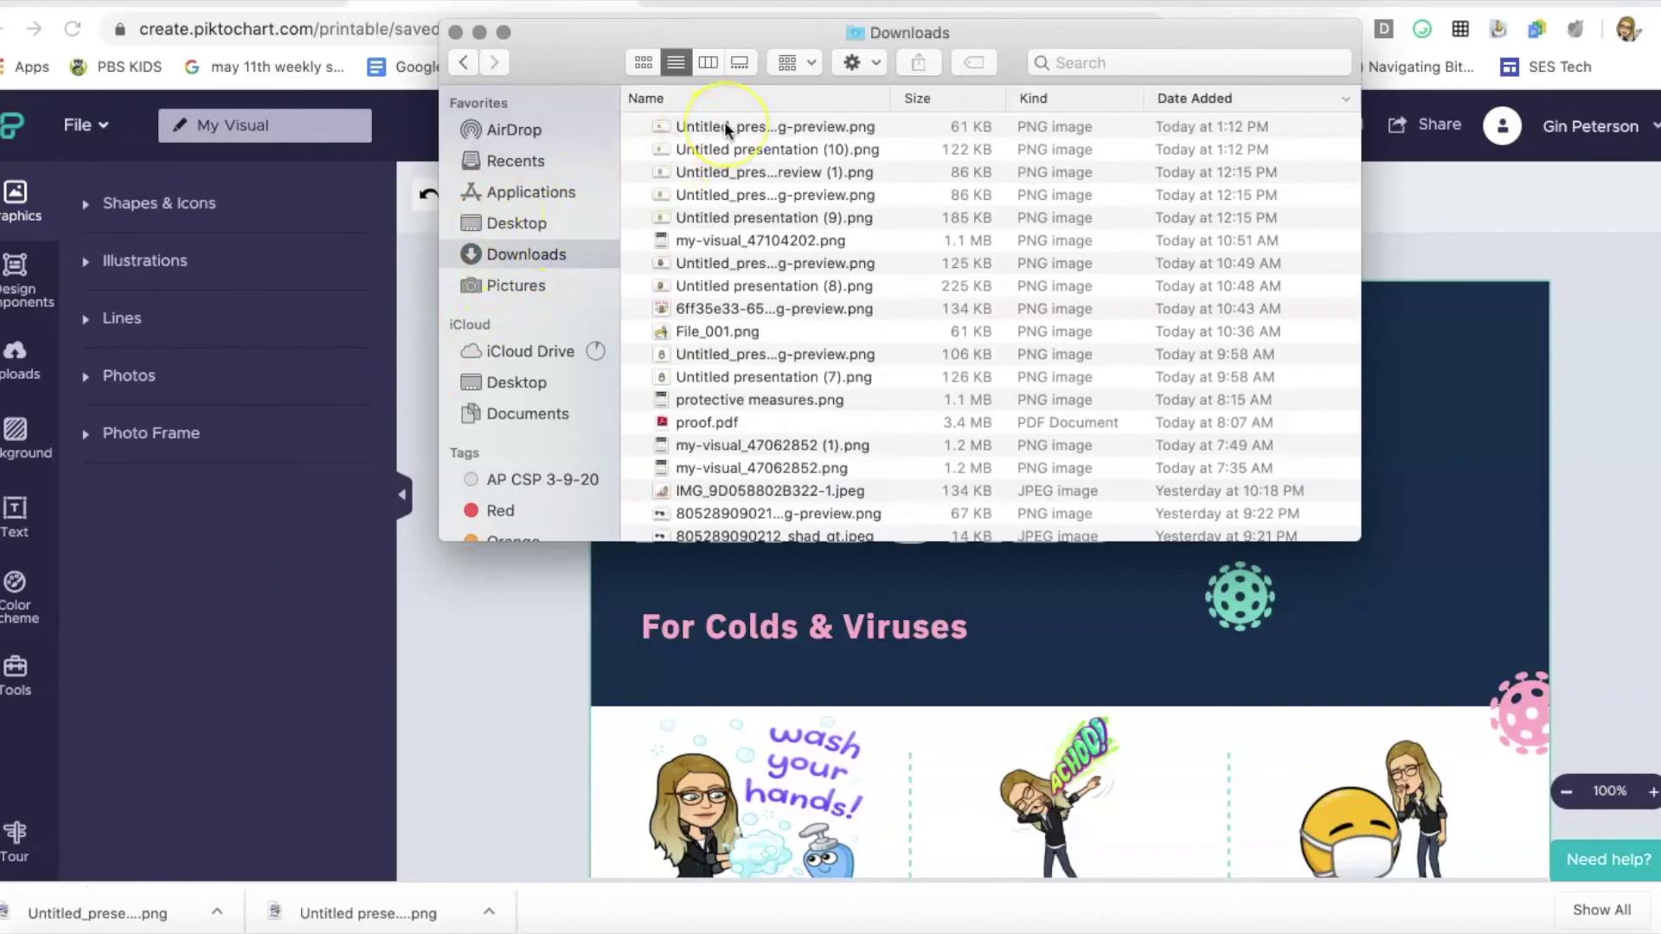
{"action": "left_click_drag", "start_coordinate": [727, 128], "coordinate": [1338, 545]}
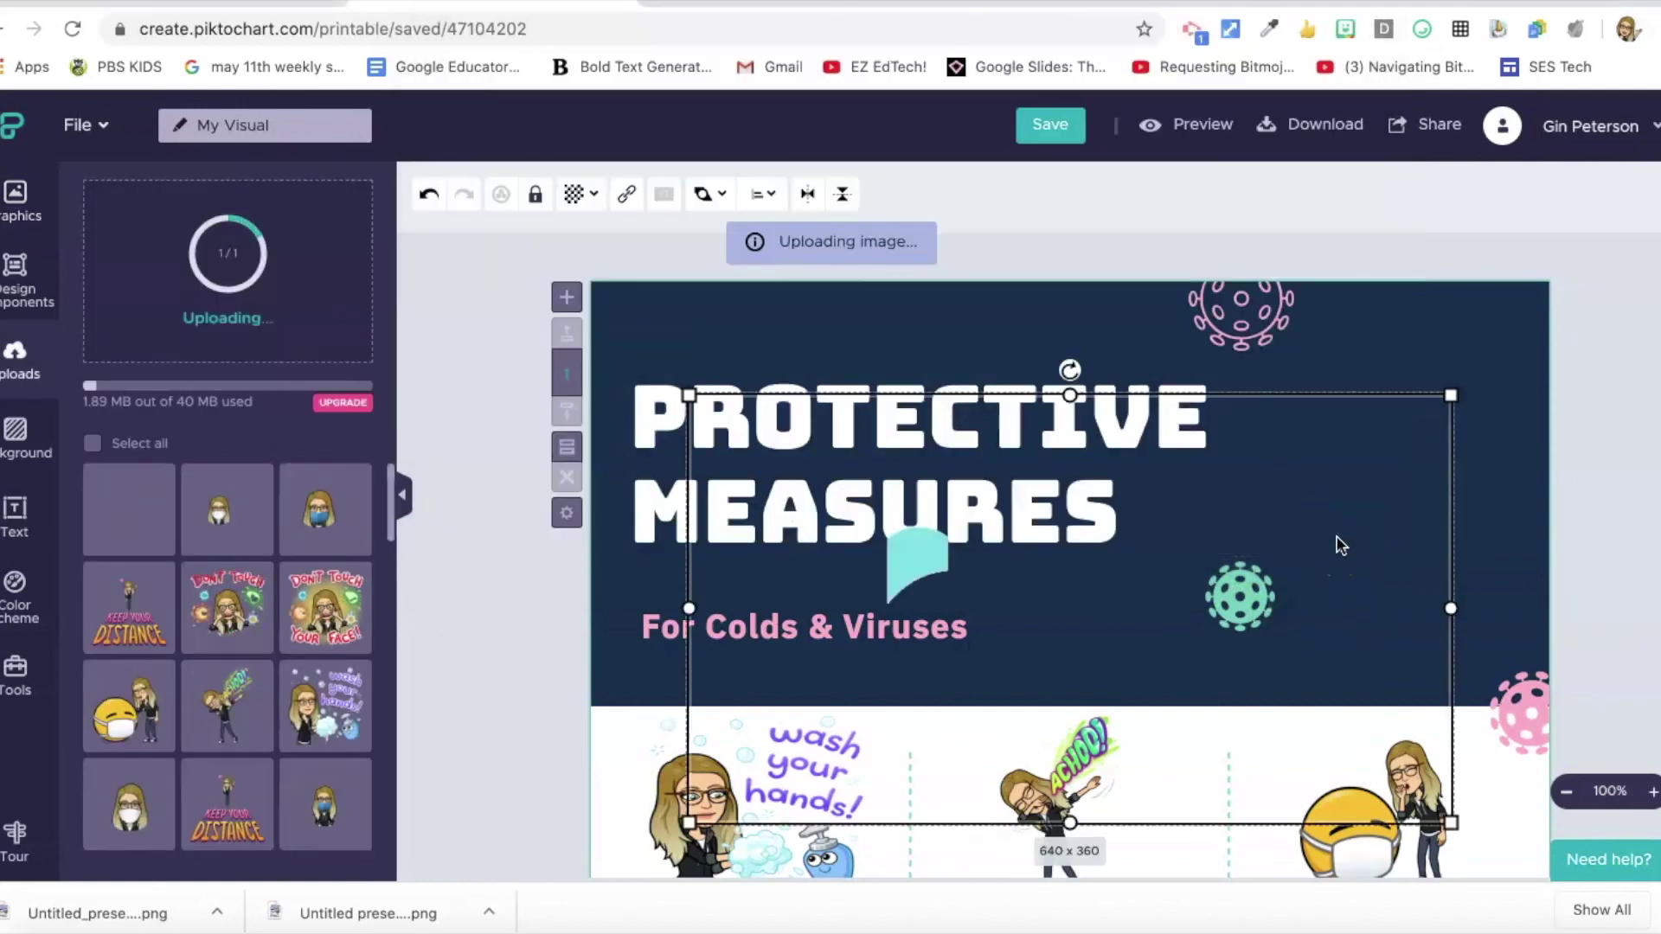
- Move the white-mask Bitmoji beside the "Protective Measures" title and enlarge its image to about 722 x 392
{"action": "mouse_move", "coordinate": [1000, 523]}
{"action": "left_mouse_down"}
{"action": "mouse_move", "coordinate": [1496, 423]}
{"action": "mouse_move", "coordinate": [1496, 449]}
{"action": "left_mouse_up"}
{"action": "left_click", "coordinate": [1316, 479]}
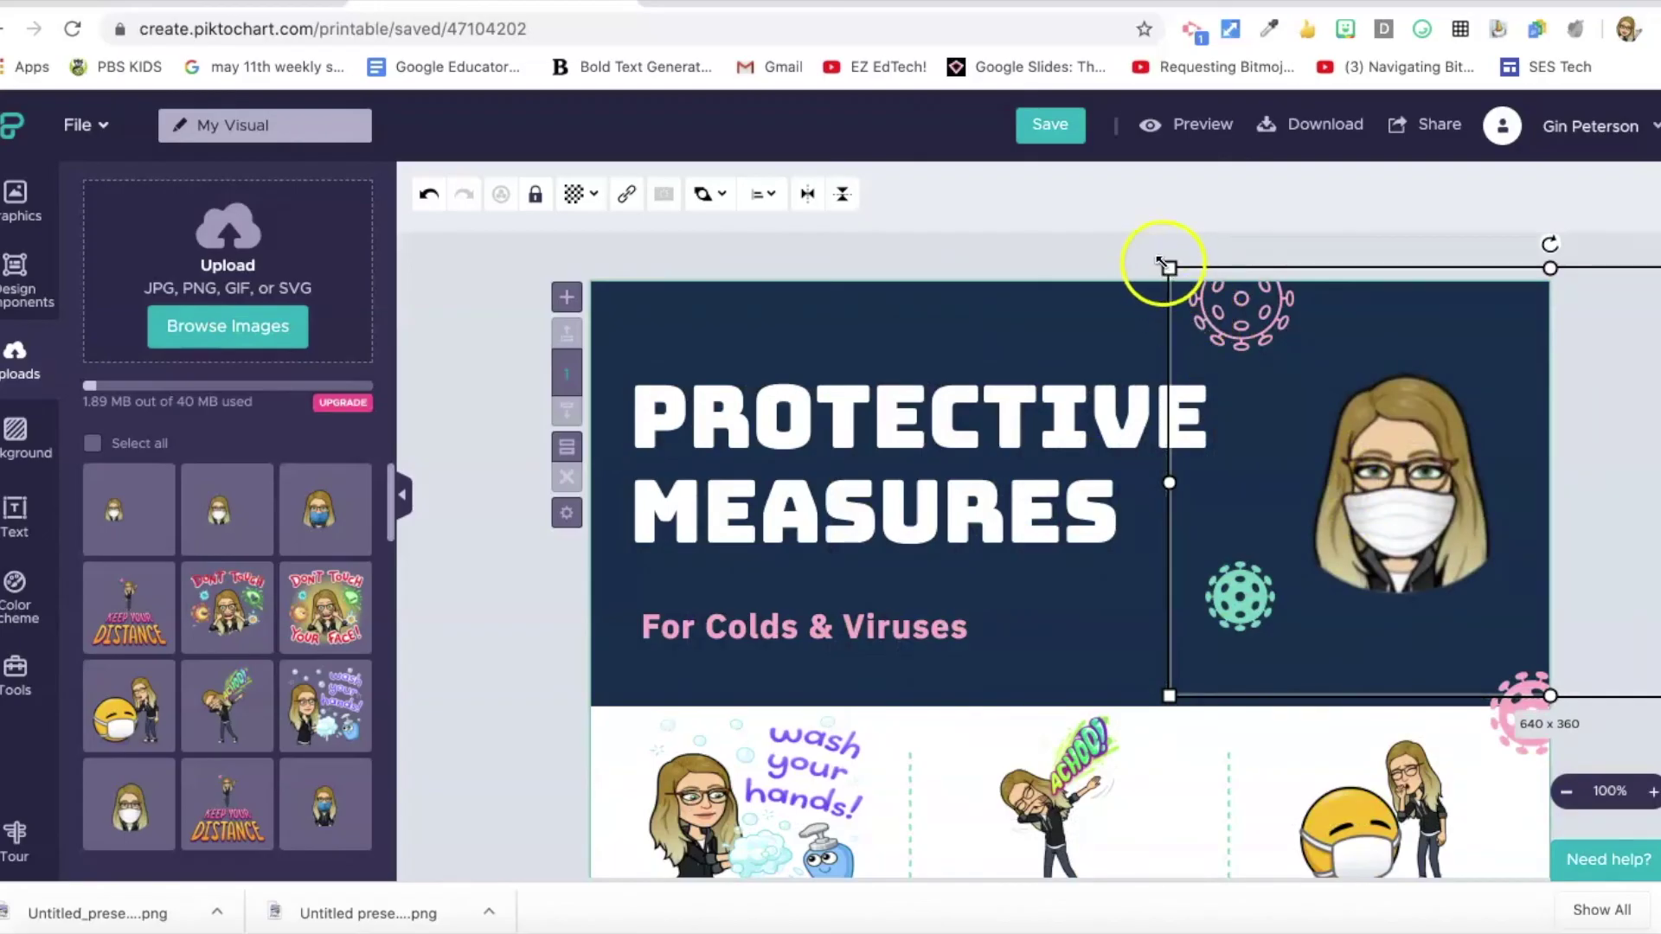
{"action": "left_click_drag", "start_coordinate": [1164, 264], "coordinate": [1069, 230]}
{"action": "left_click_drag", "start_coordinate": [1374, 469], "coordinate": [1448, 504]}
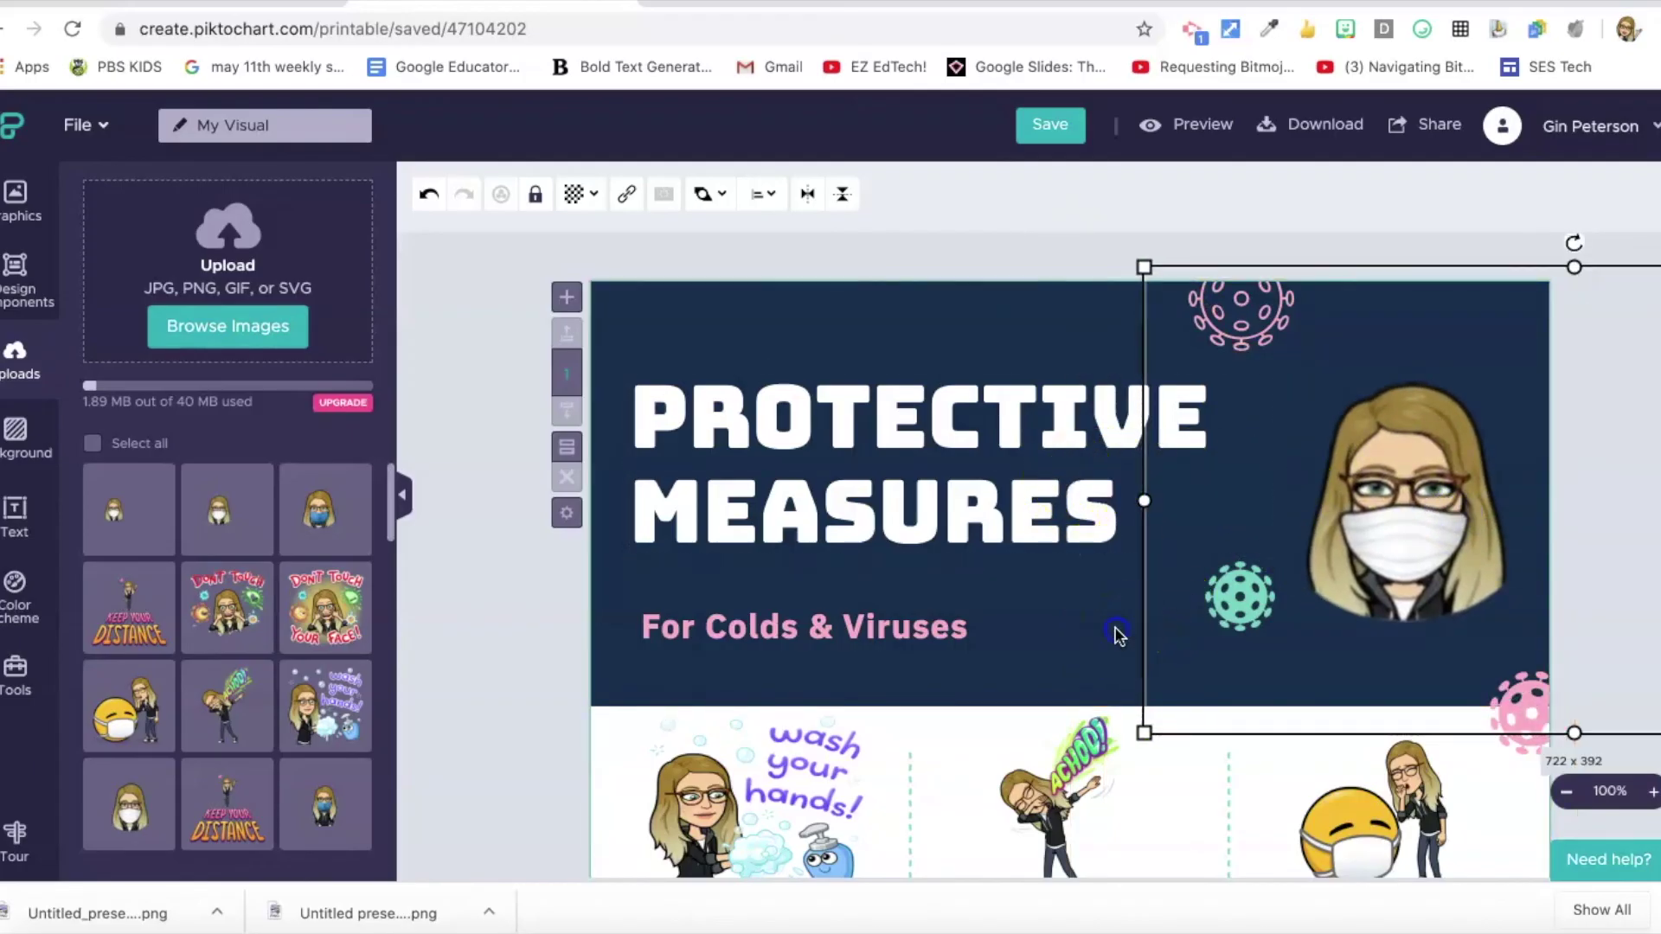
{"action": "left_click", "coordinate": [1116, 634]}
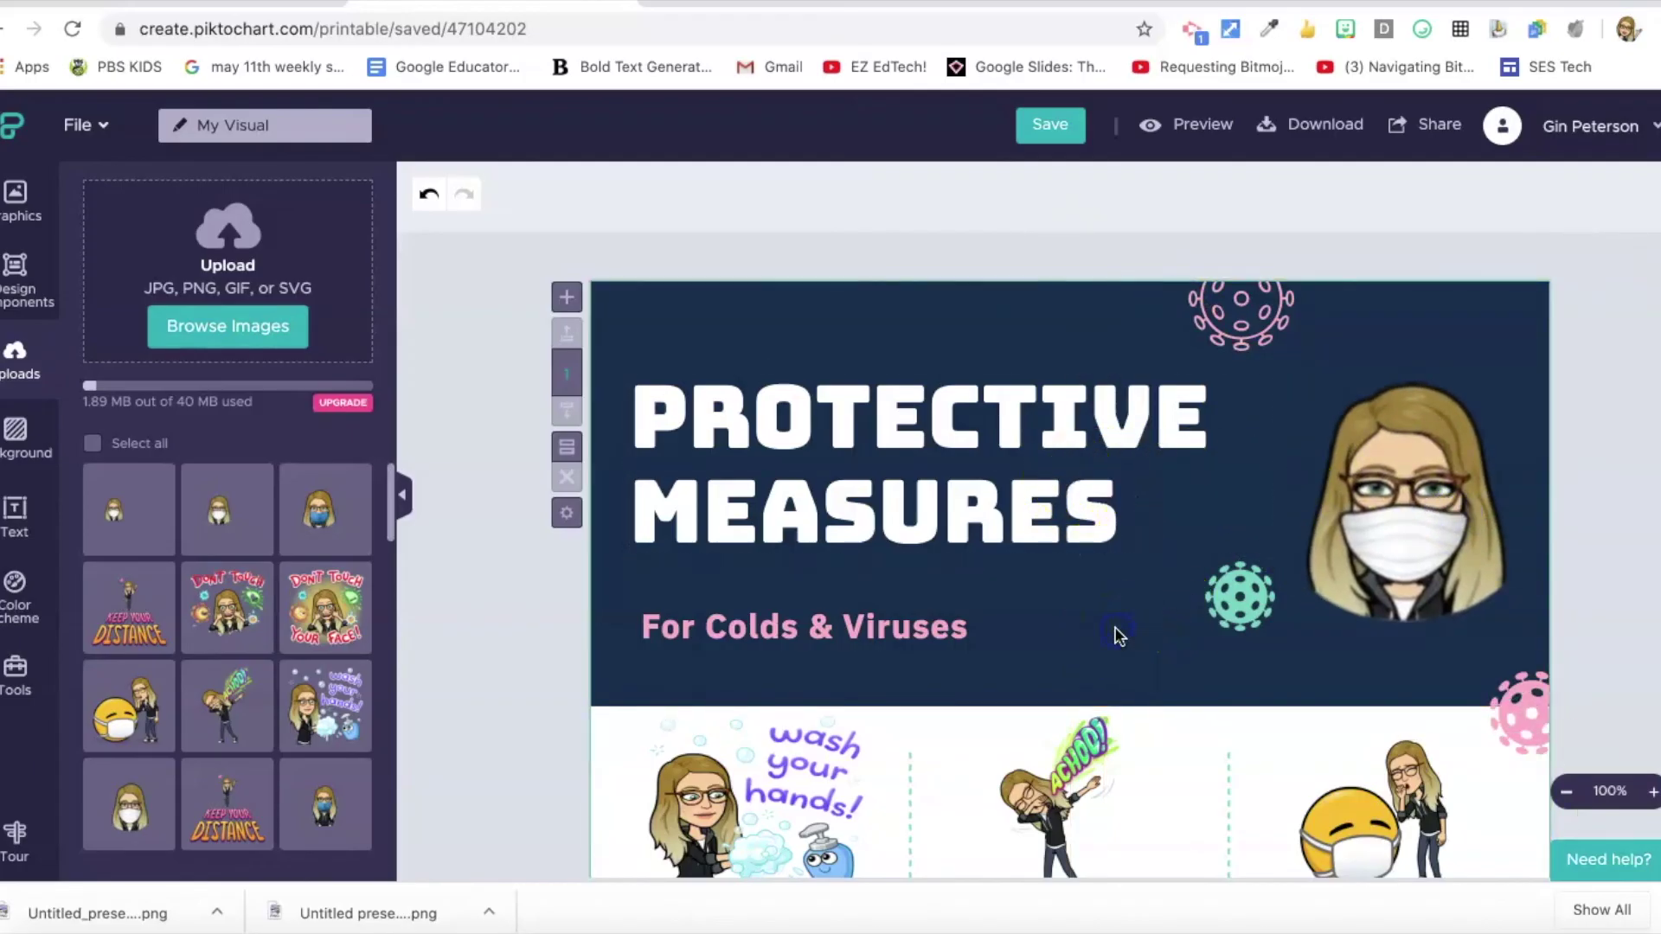
- Undo the header image replacement back to the blue-mask Bitmoji
{"action": "left_click", "coordinate": [430, 198]}
{"action": "left_click", "coordinate": [430, 197]}
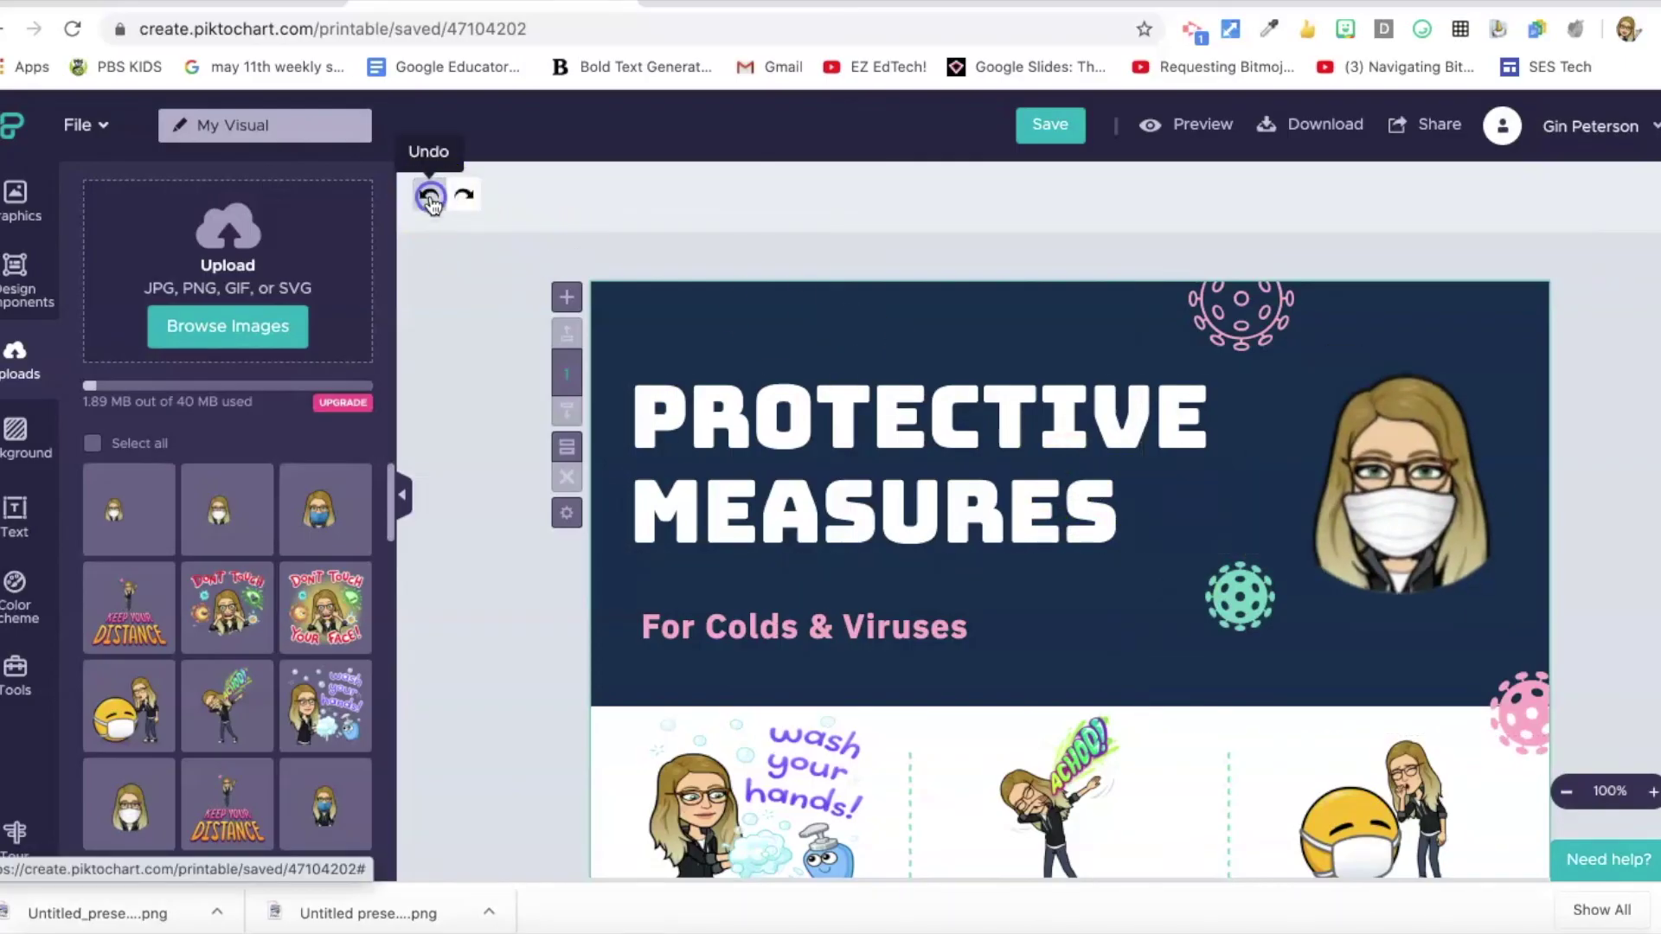
{"action": "left_click", "coordinate": [430, 197]}
{"action": "left_click", "coordinate": [430, 197]}
{"action": "left_click", "coordinate": [430, 199]}
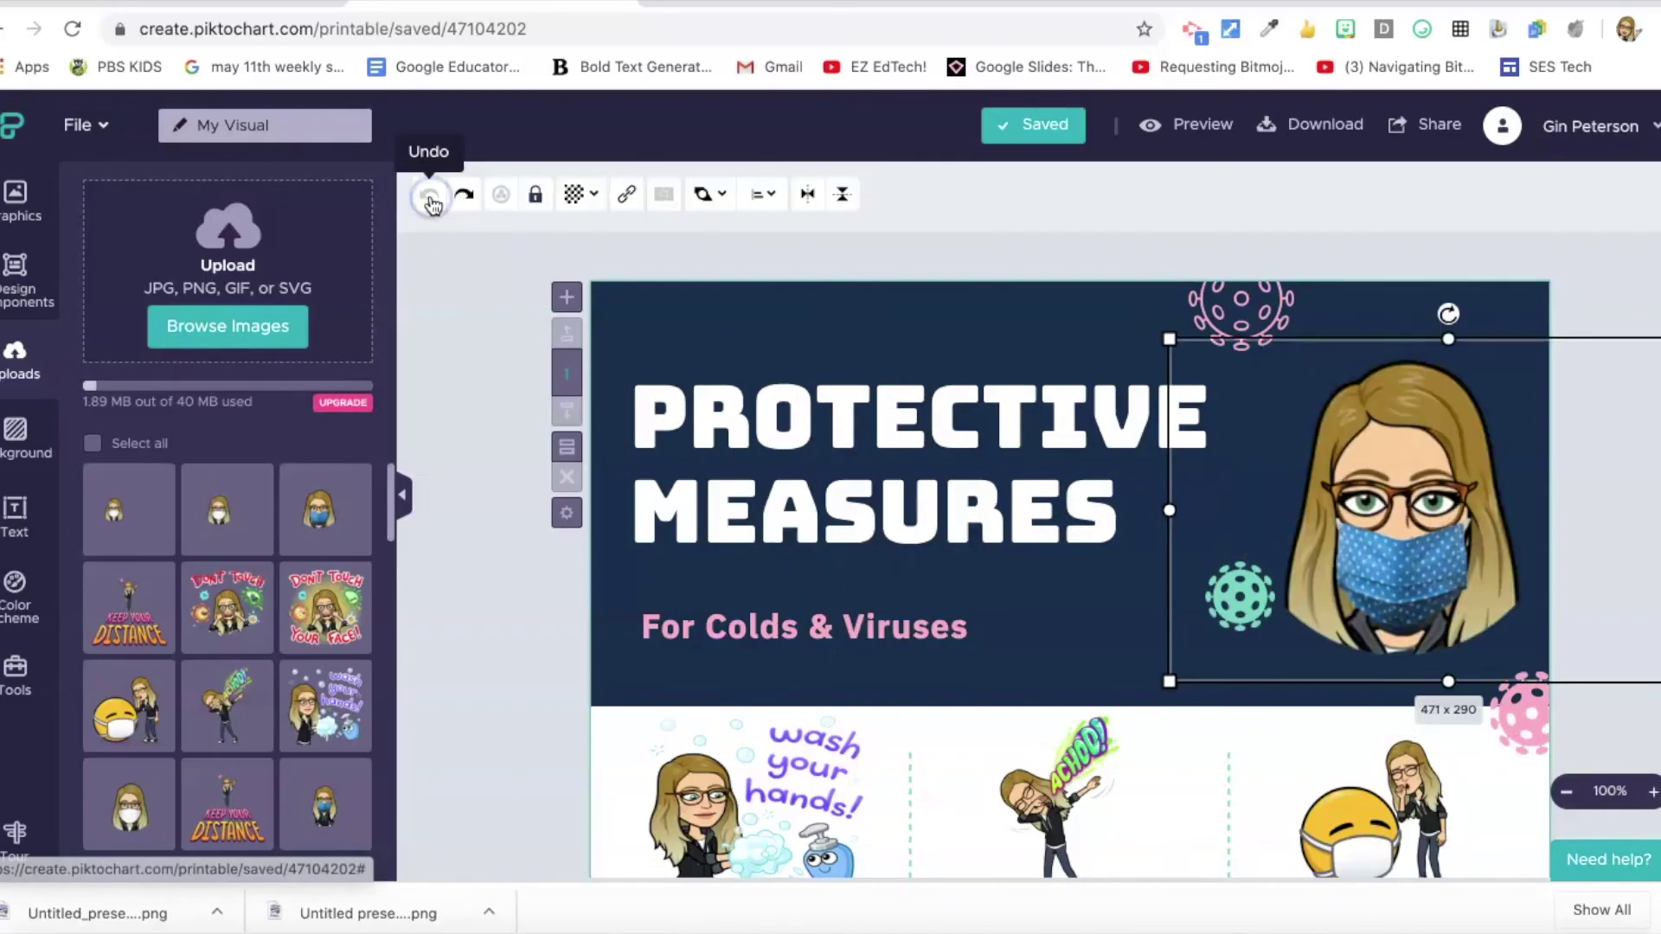
- Review the whole poster and download it as a PNG at Medium quality
{"action": "left_click", "coordinate": [1054, 594]}
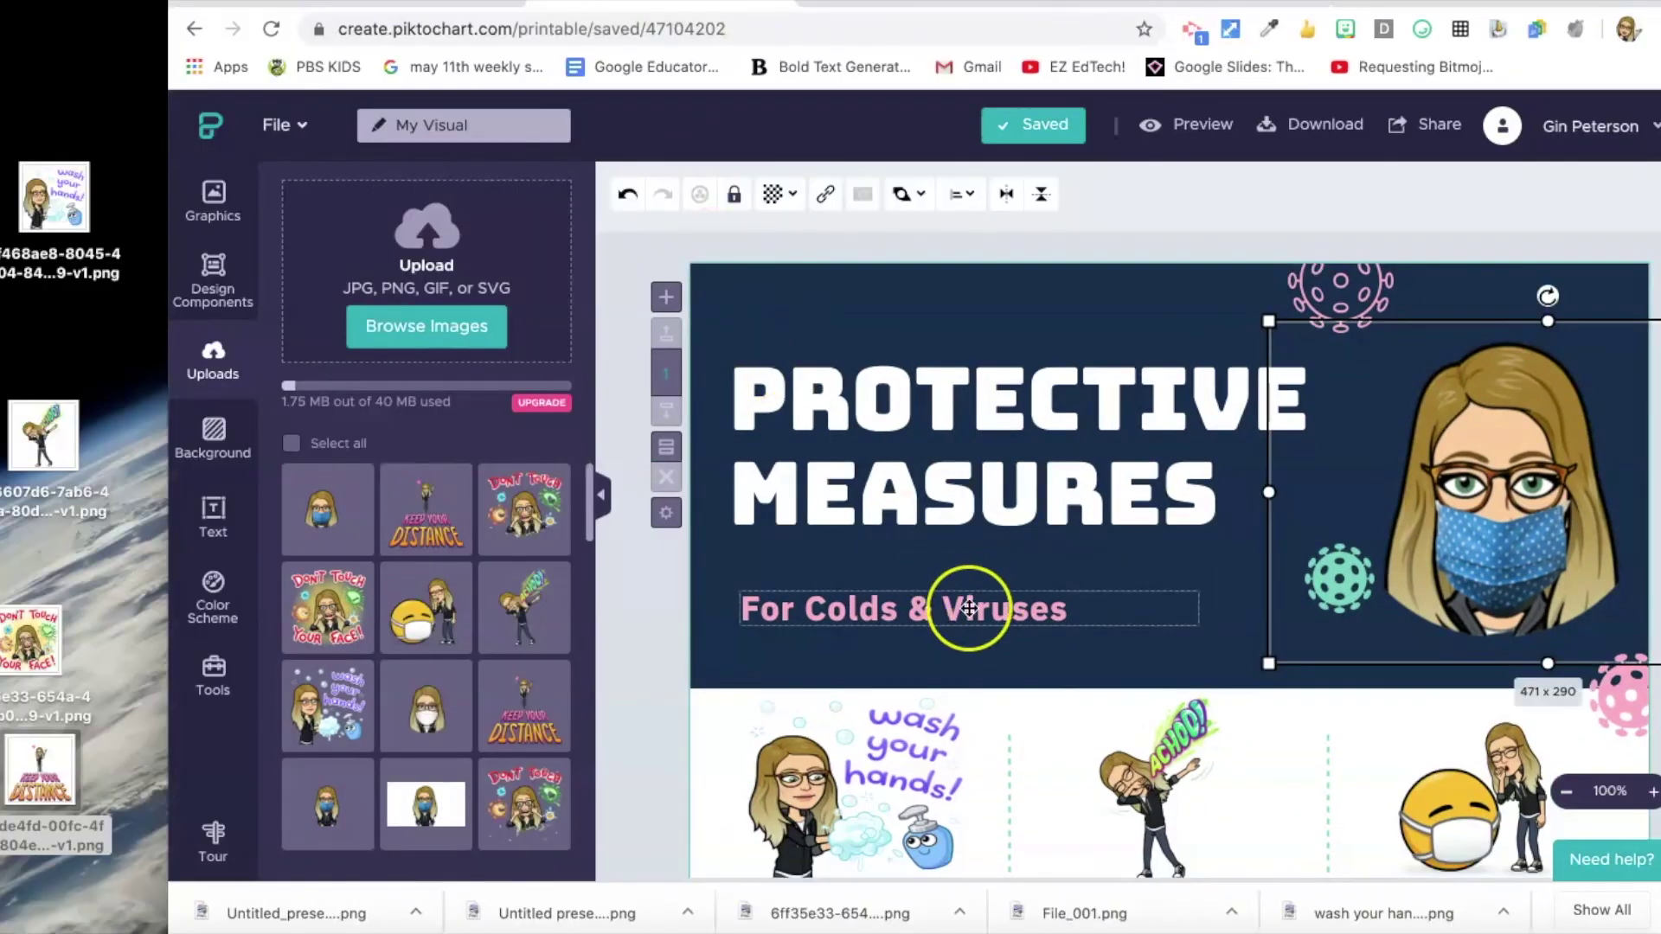
{"action": "scroll", "coordinate": [968, 602], "scroll_direction": "down", "scroll_amount": 3}
{"action": "scroll", "coordinate": [969, 608], "scroll_direction": "down", "scroll_amount": 6}
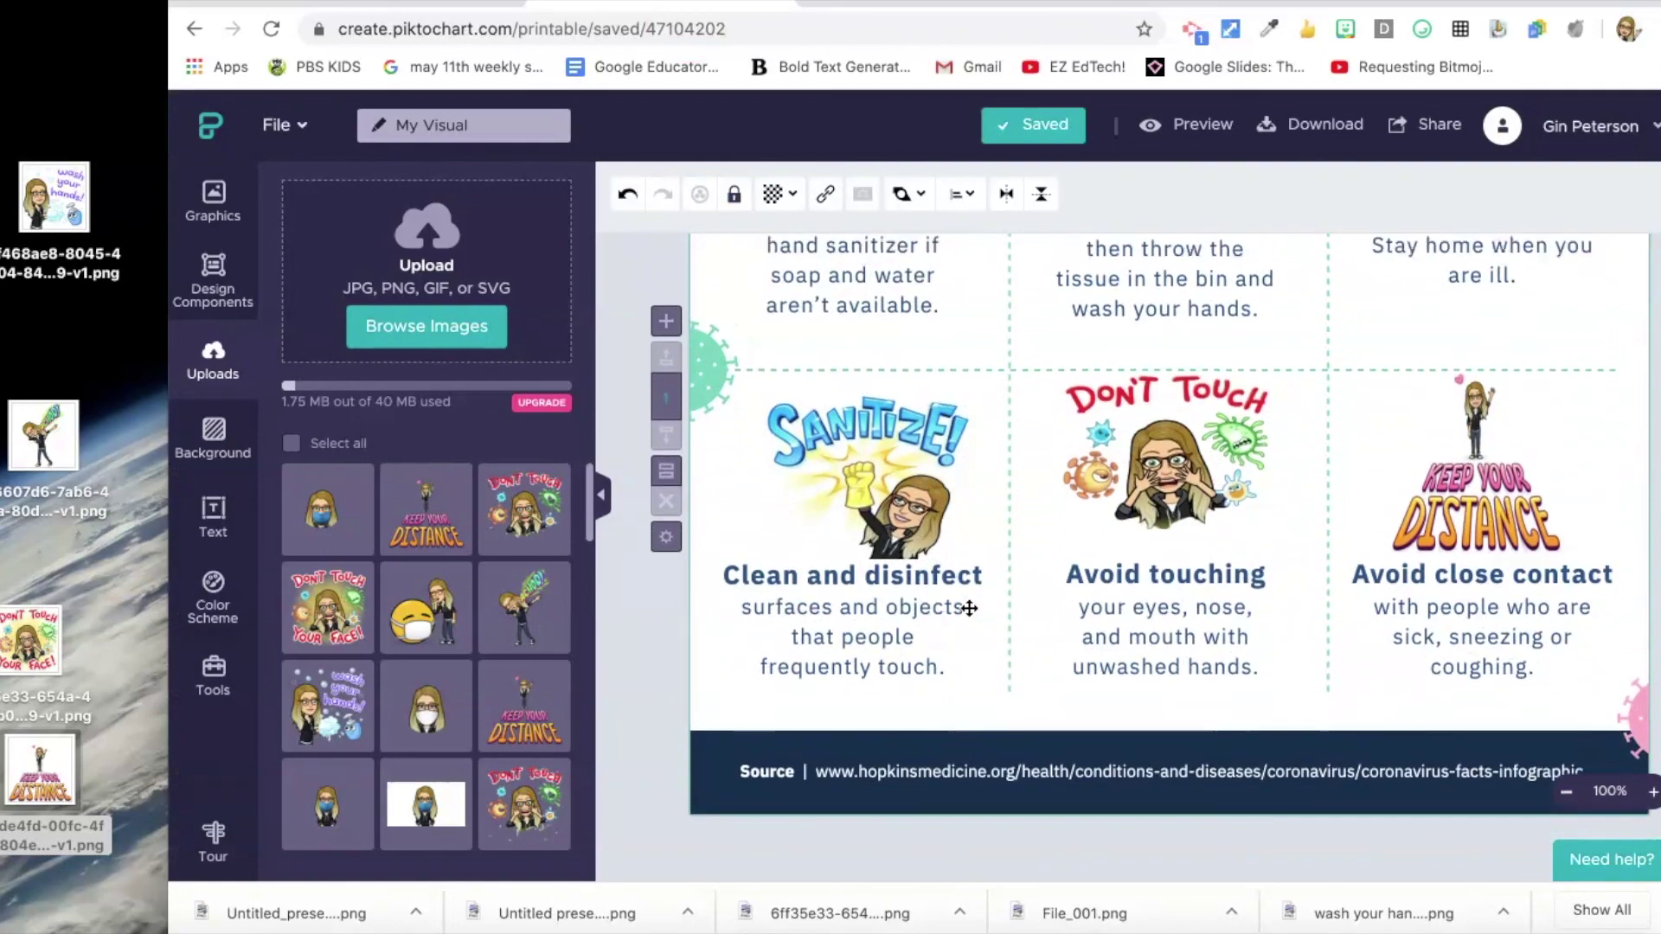
{"action": "scroll", "coordinate": [969, 608], "scroll_direction": "up", "scroll_amount": 9}
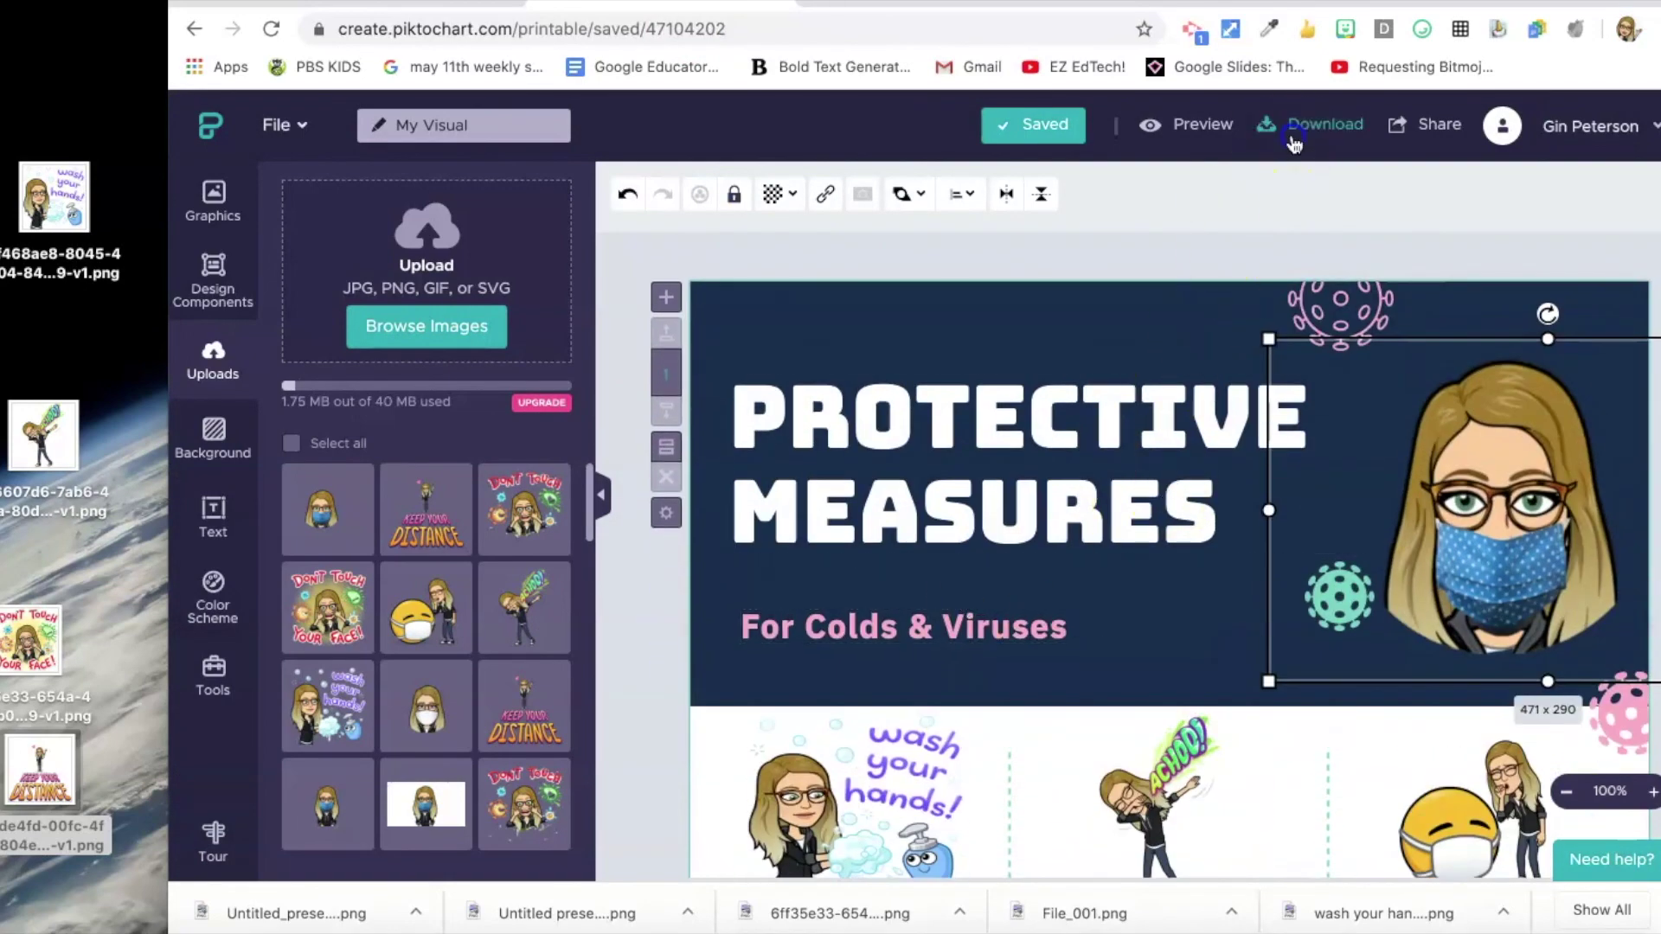
{"action": "left_click", "coordinate": [1294, 139]}
{"action": "left_click", "coordinate": [863, 279]}
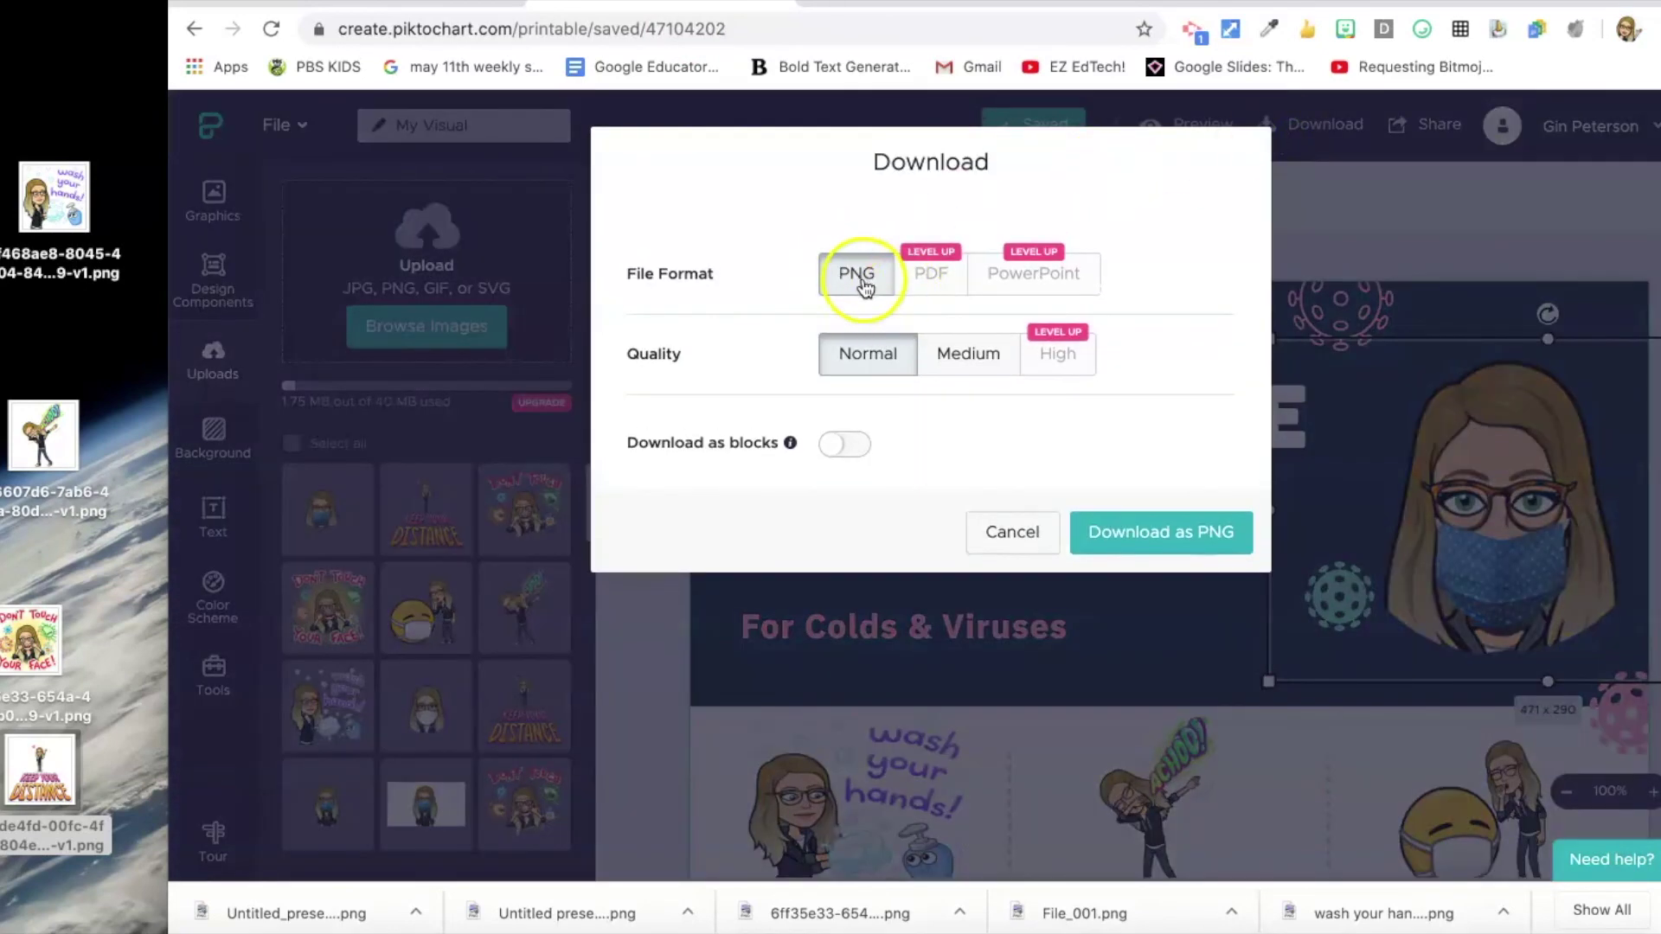
{"action": "left_click", "coordinate": [959, 353]}
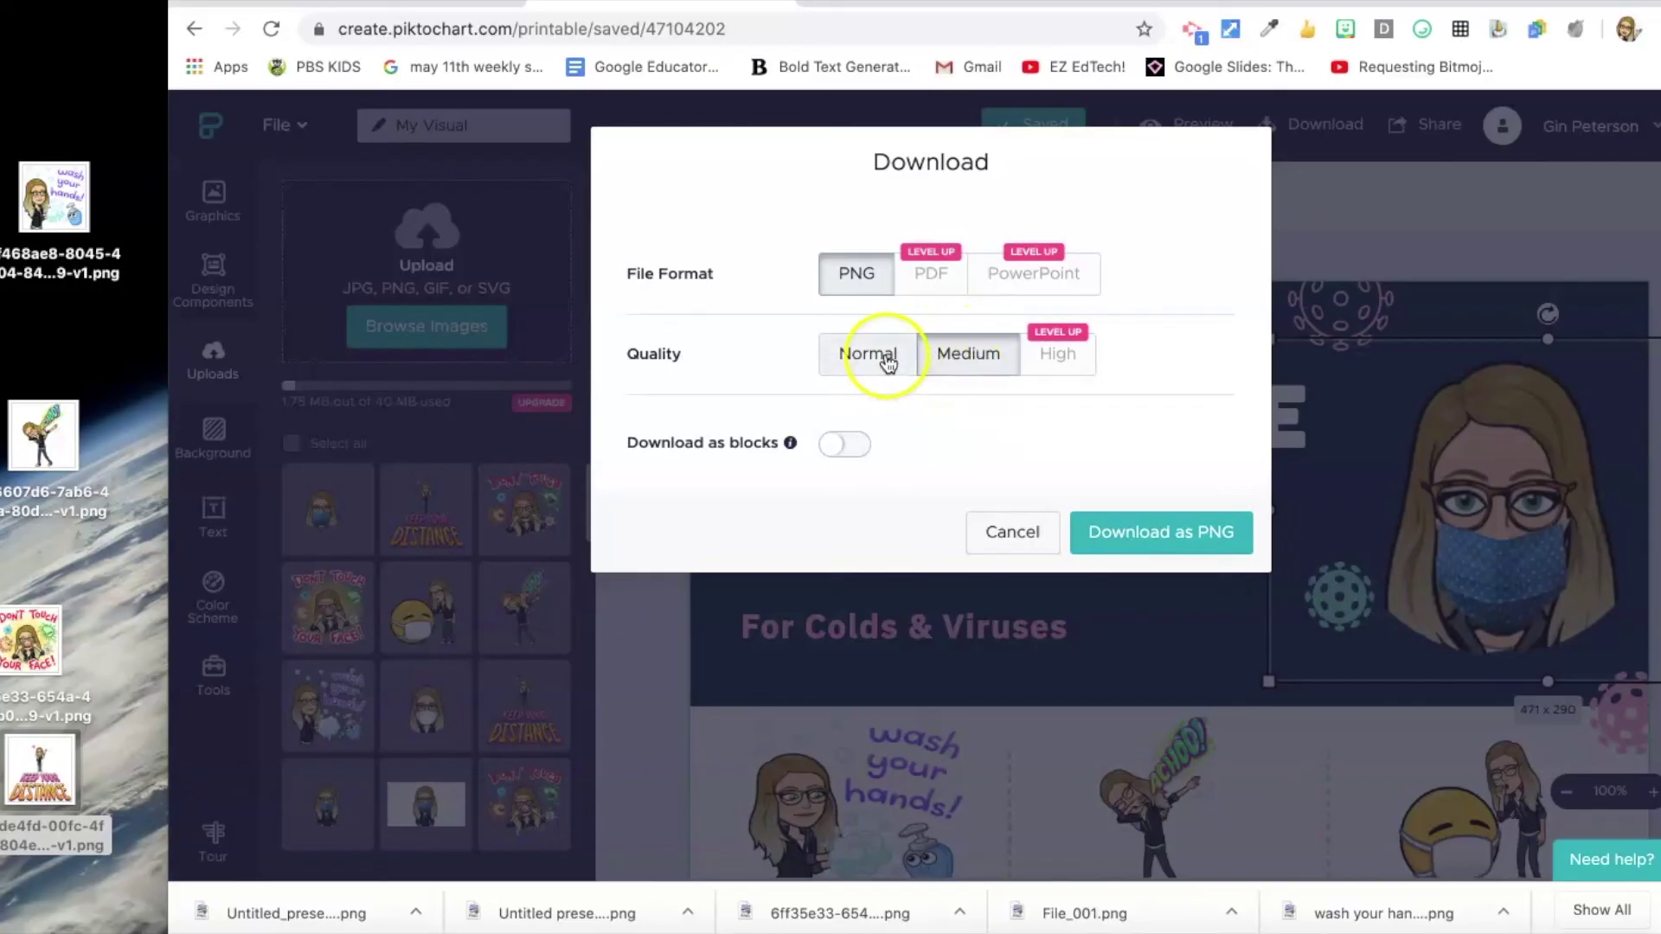
{"action": "left_click", "coordinate": [1134, 541]}
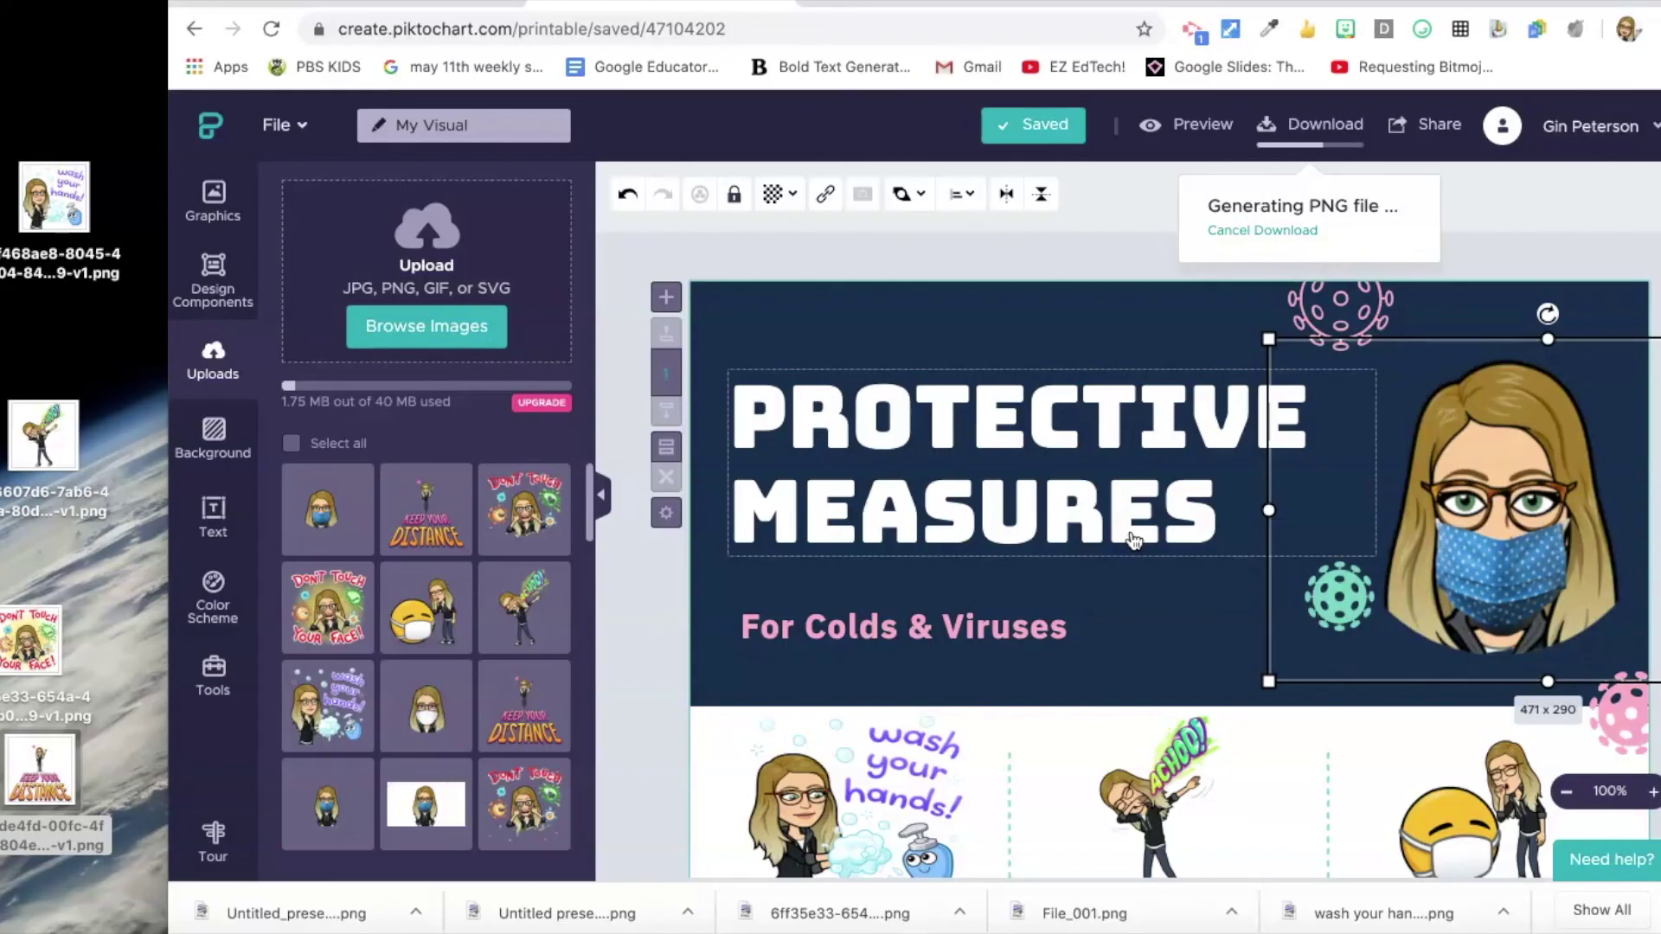